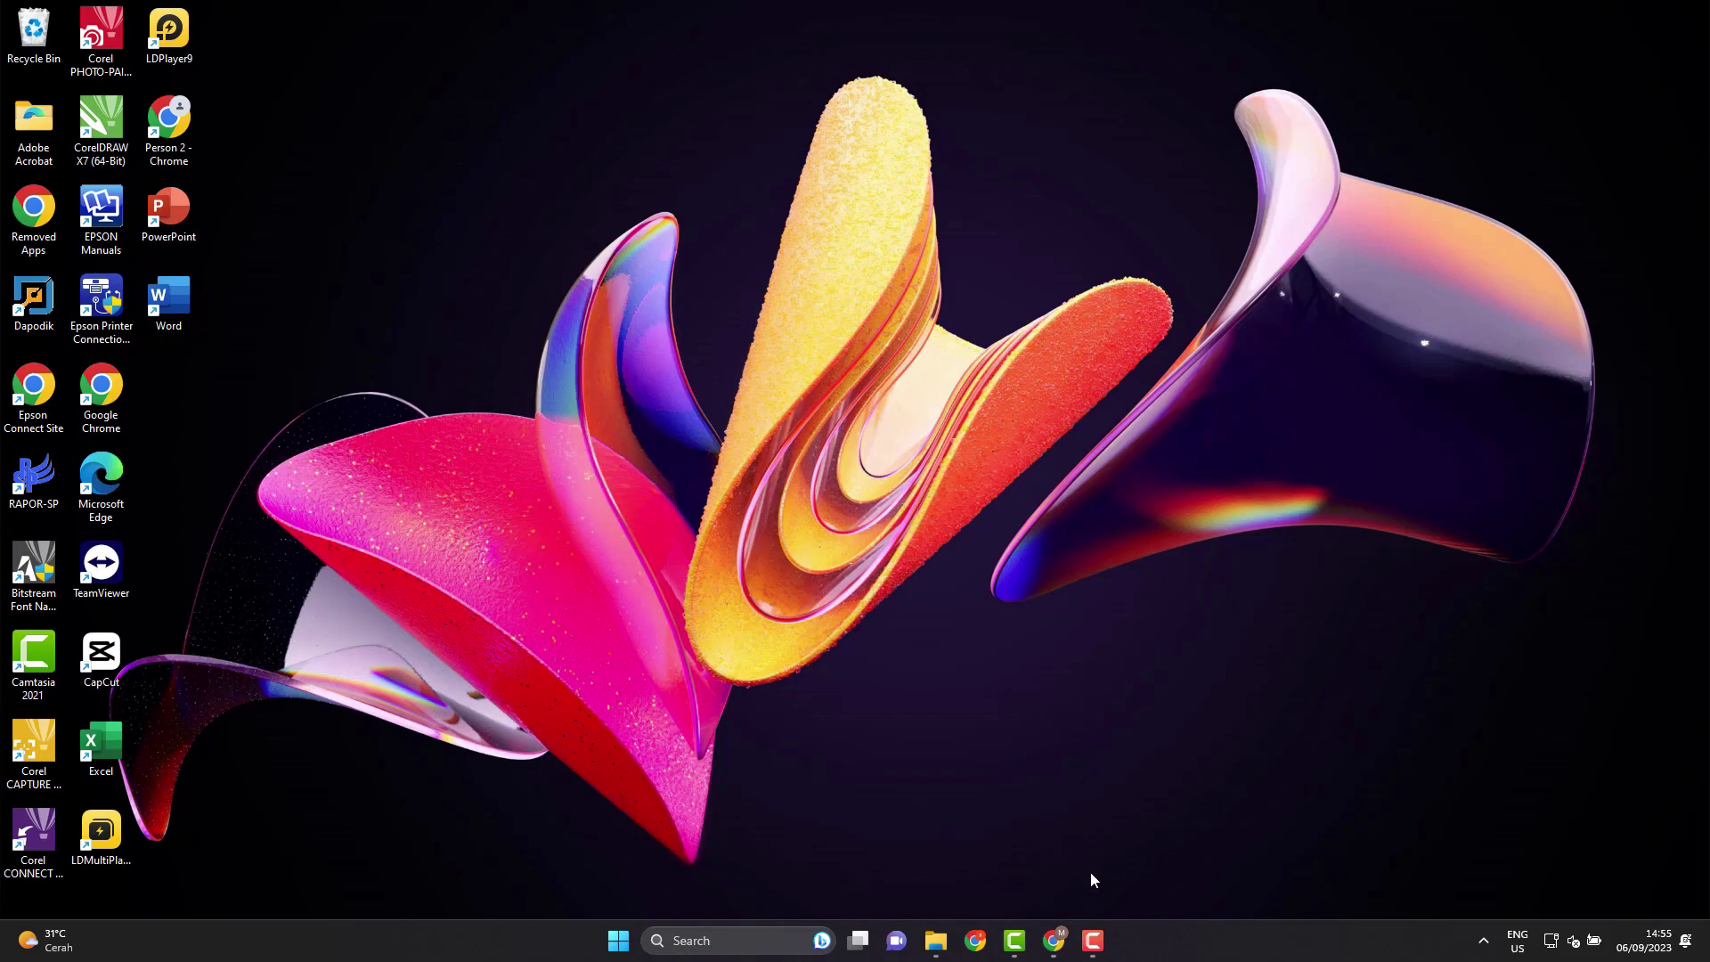
Open Google Drive from the Chrome apps grid and create a new blank Google Form.
left_click(1069, 946)
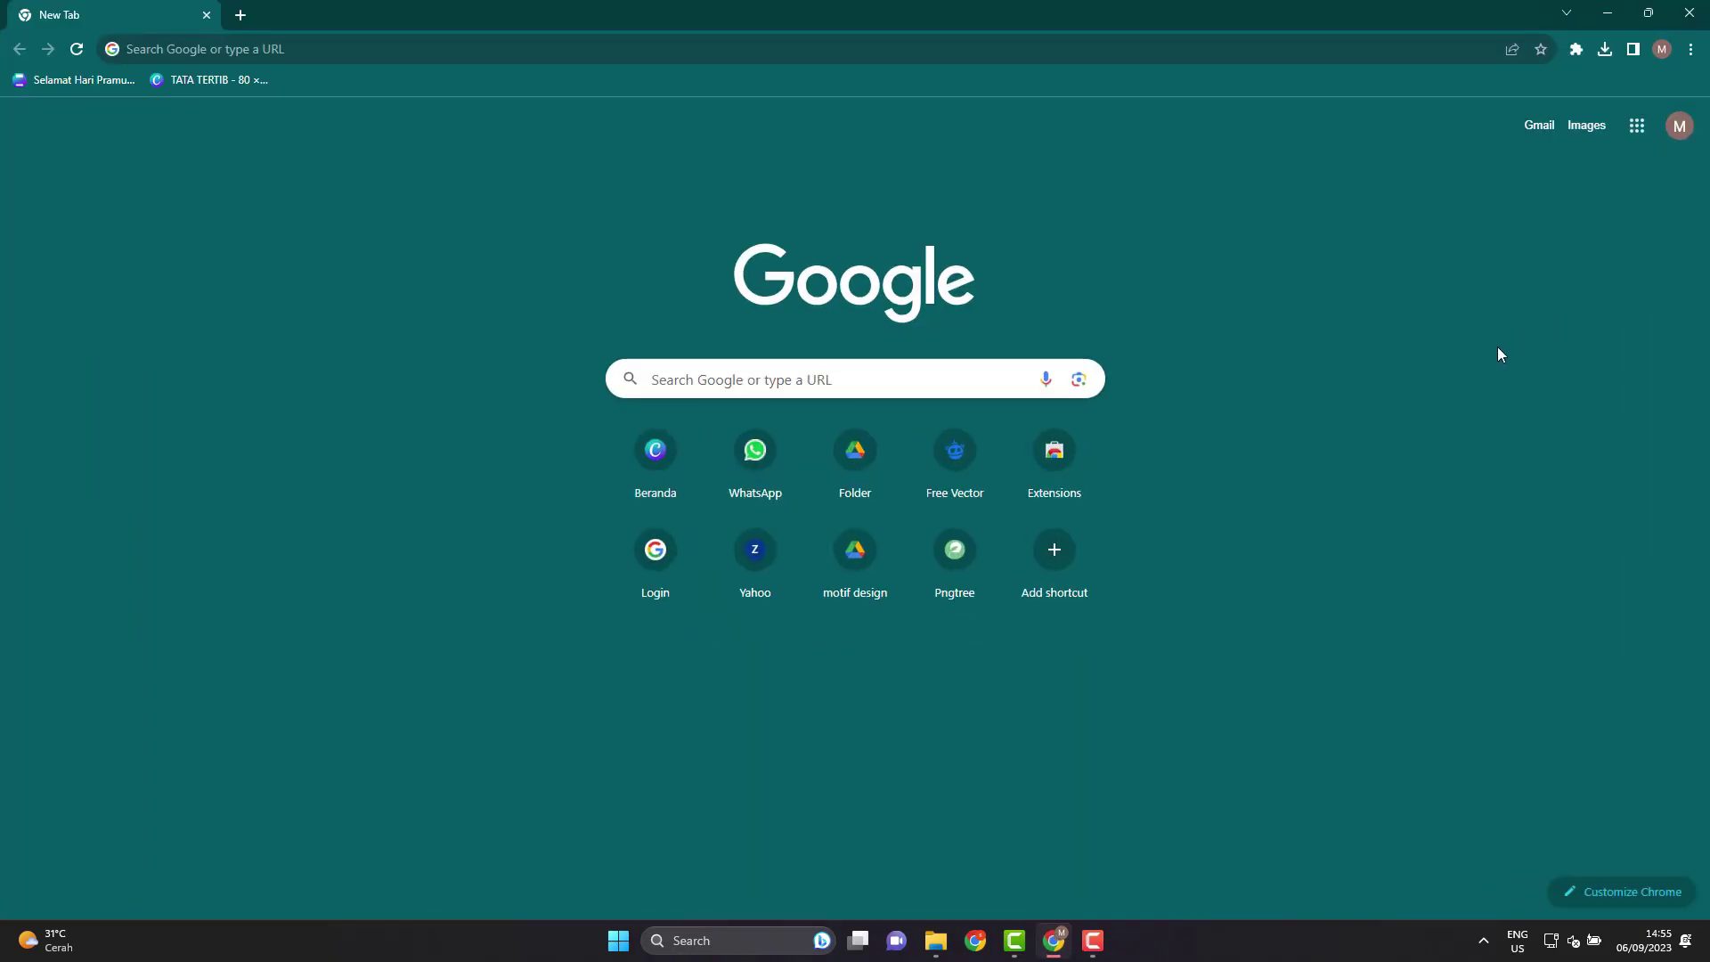
left_click(1637, 126)
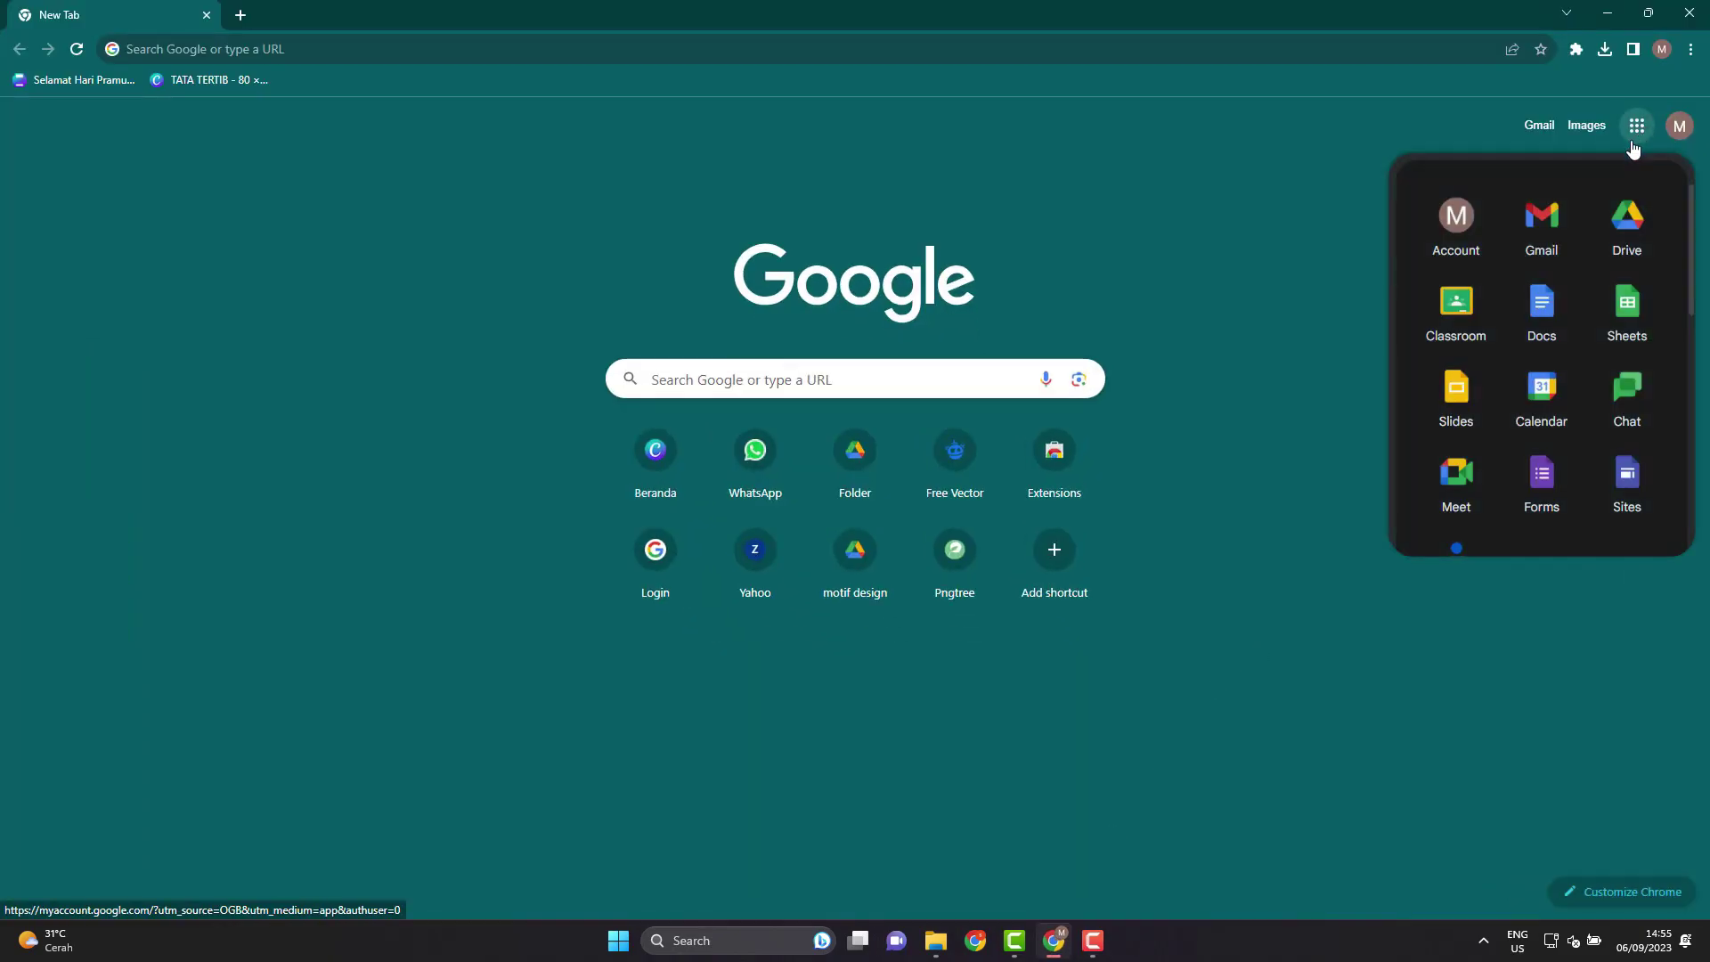
left_click(1629, 225)
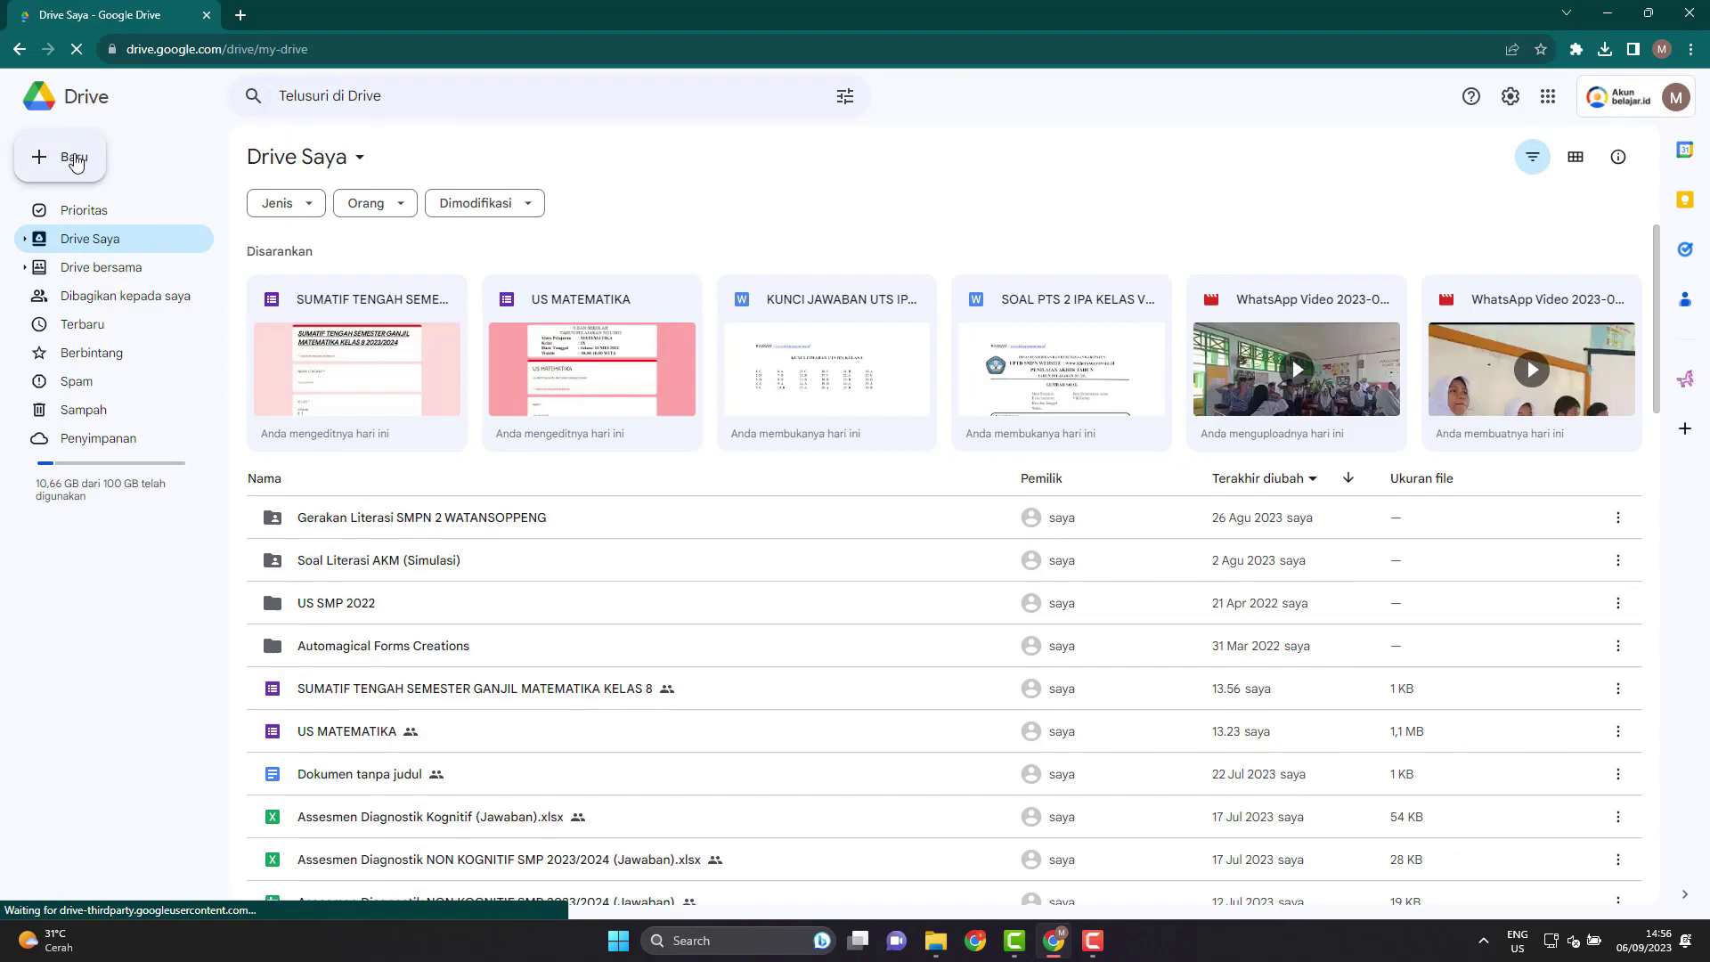
left_click(75, 160)
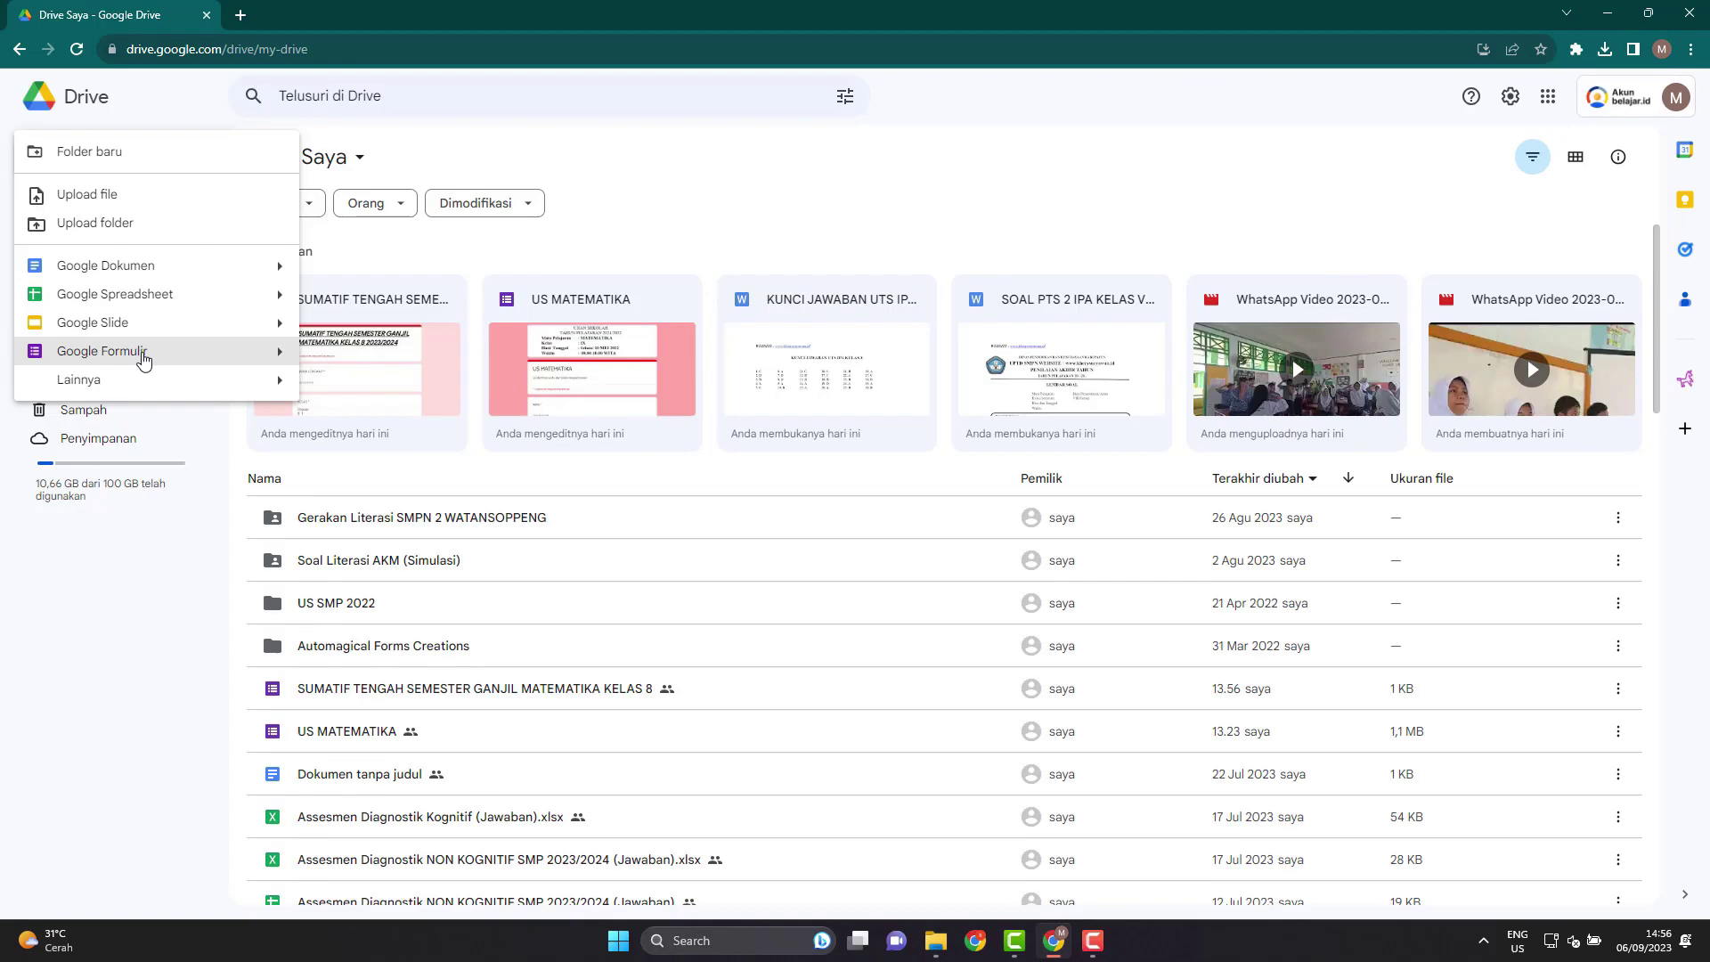
left_click(143, 360)
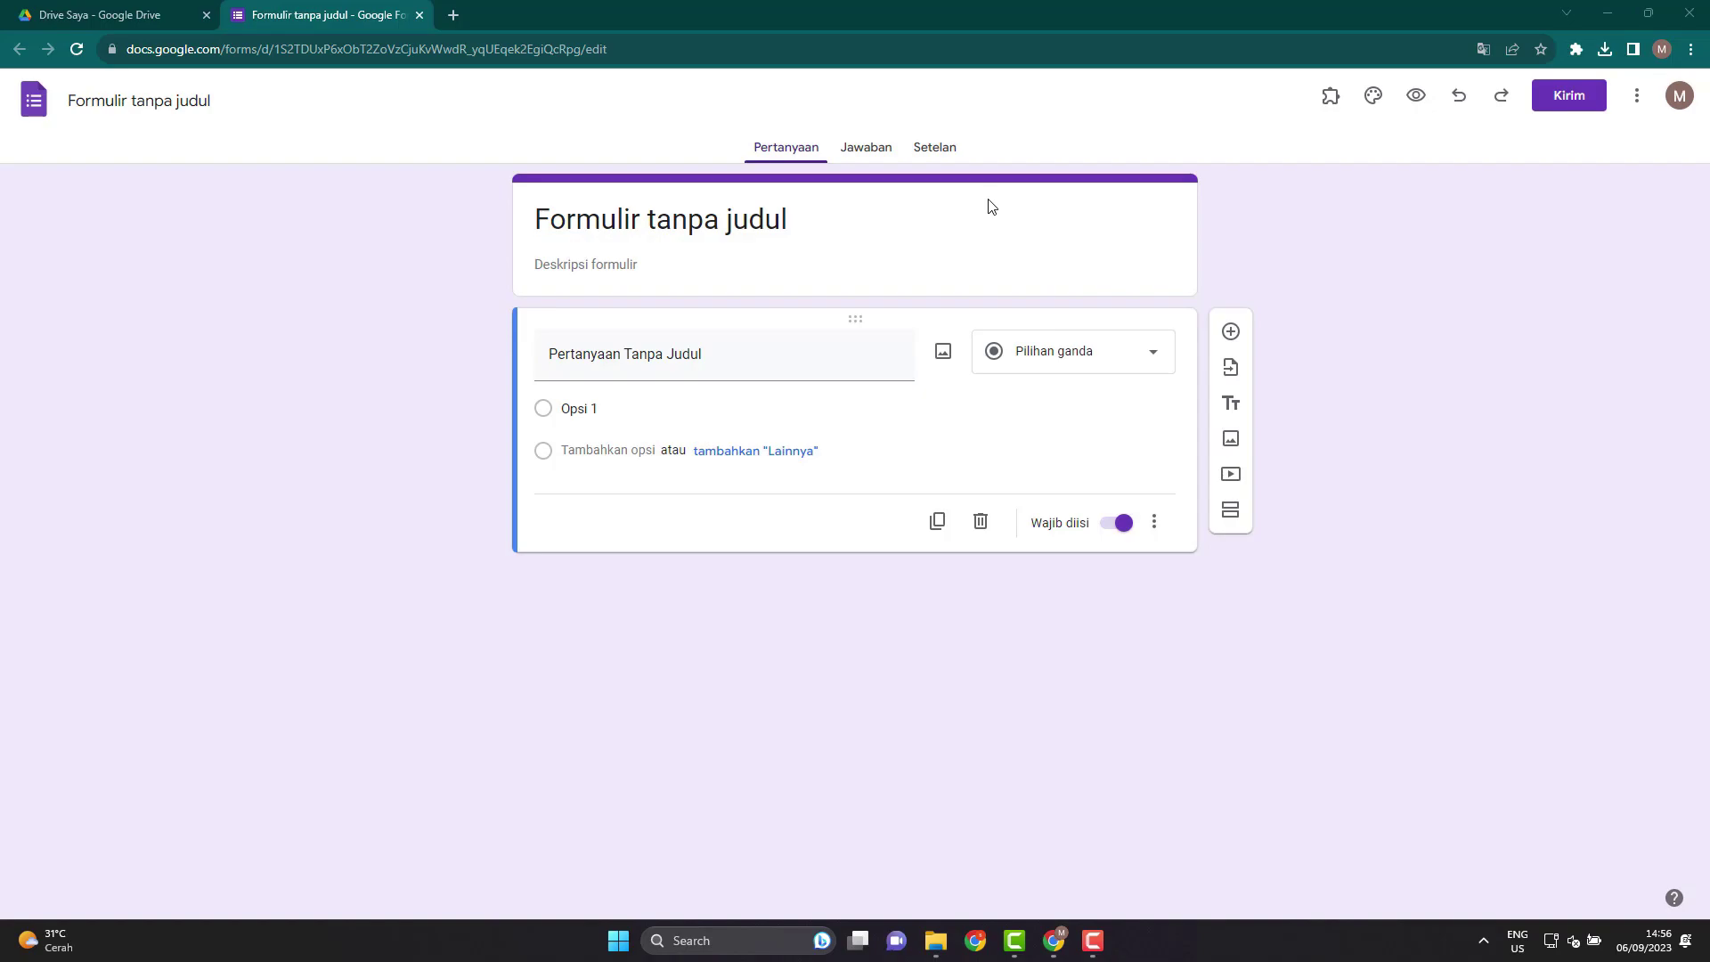
Switch on 'Jadikan ini sebagai kuis' in the form's Setelan settings.
left_click(926, 152)
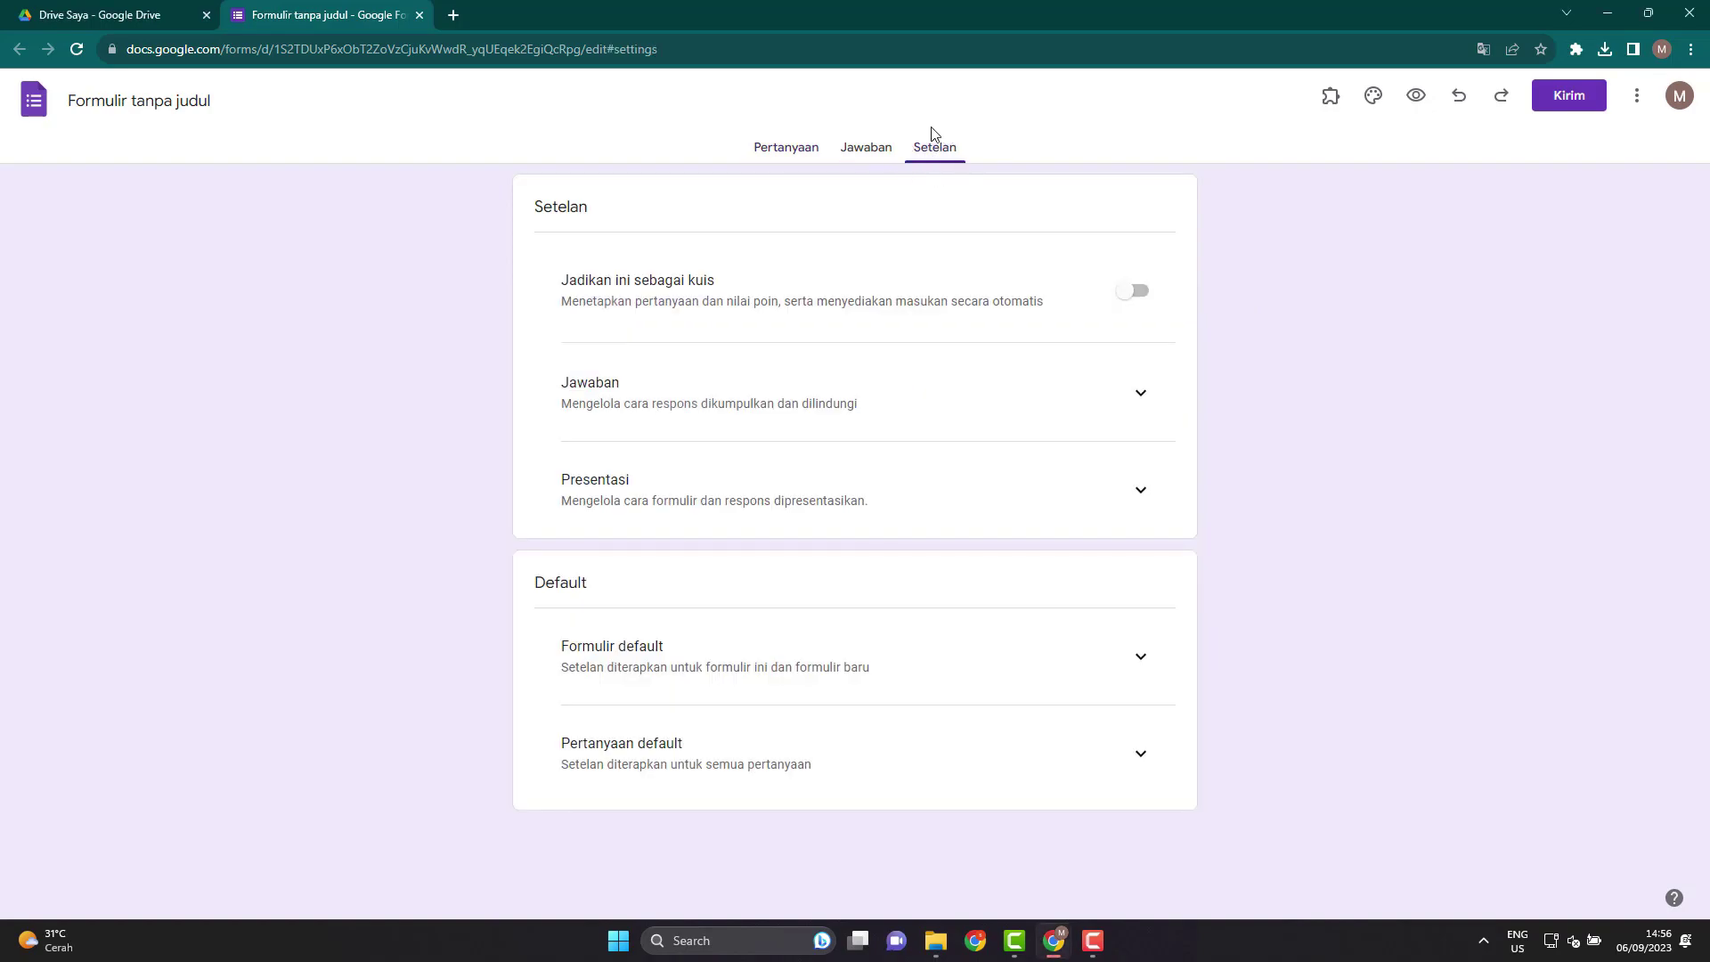
left_click(1135, 292)
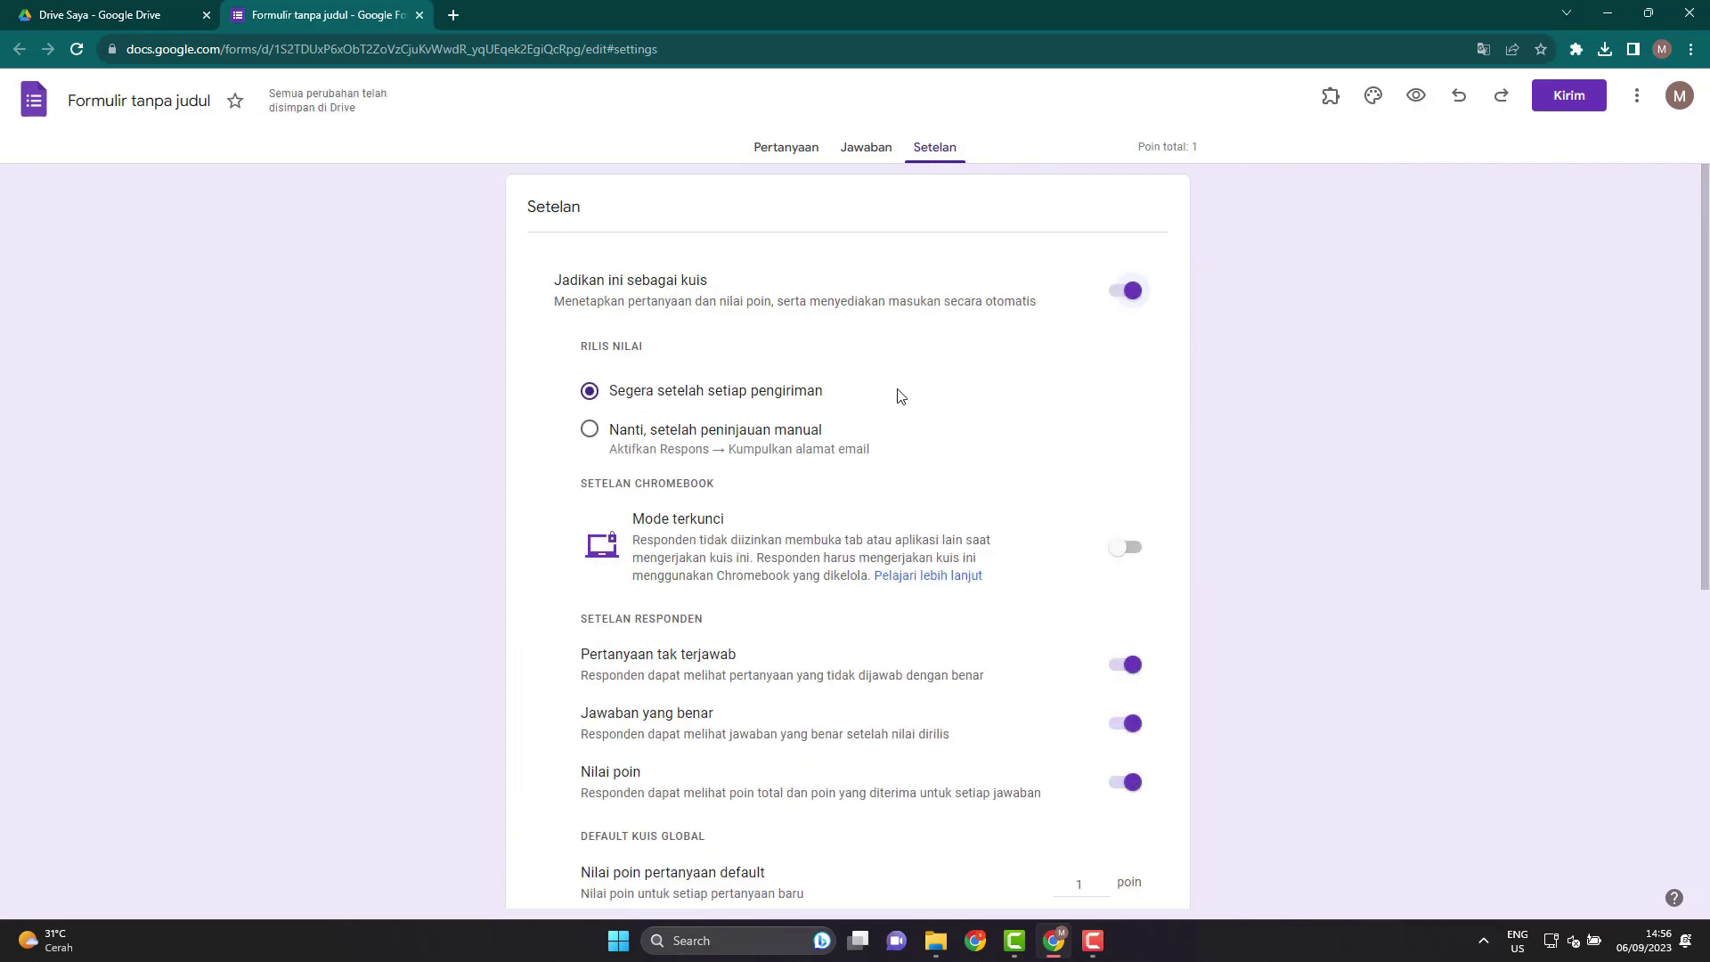
scroll(797, 475, "down", 3)
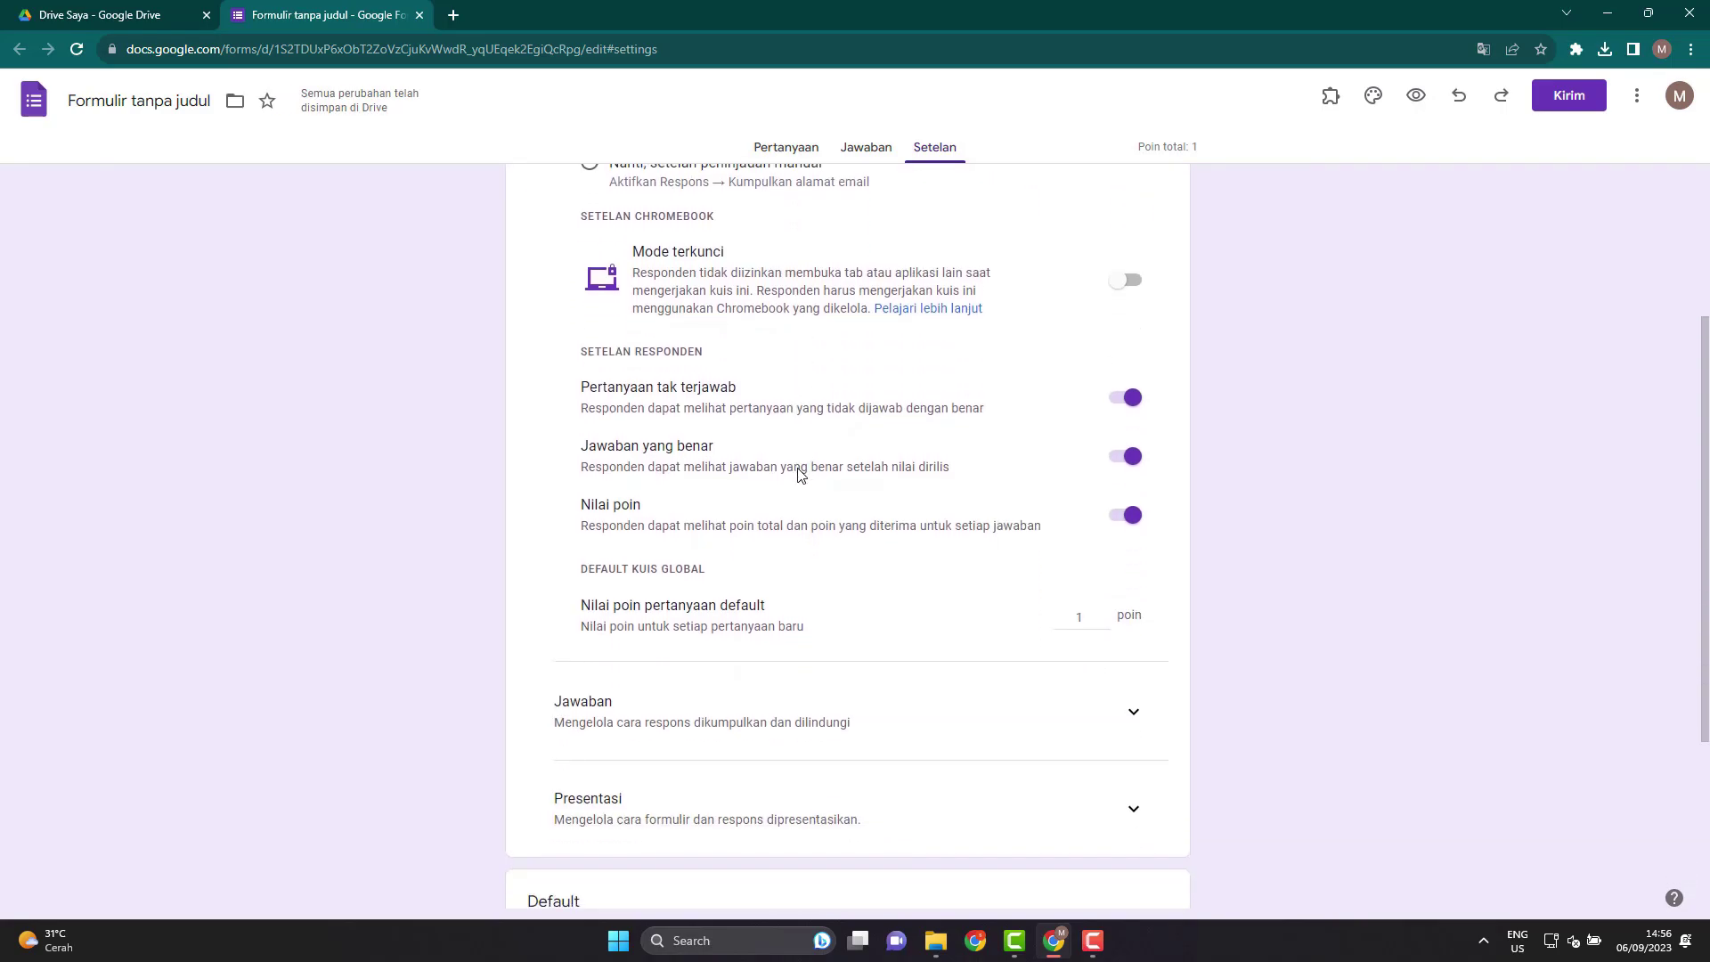
scroll(1002, 398, "up", 3)
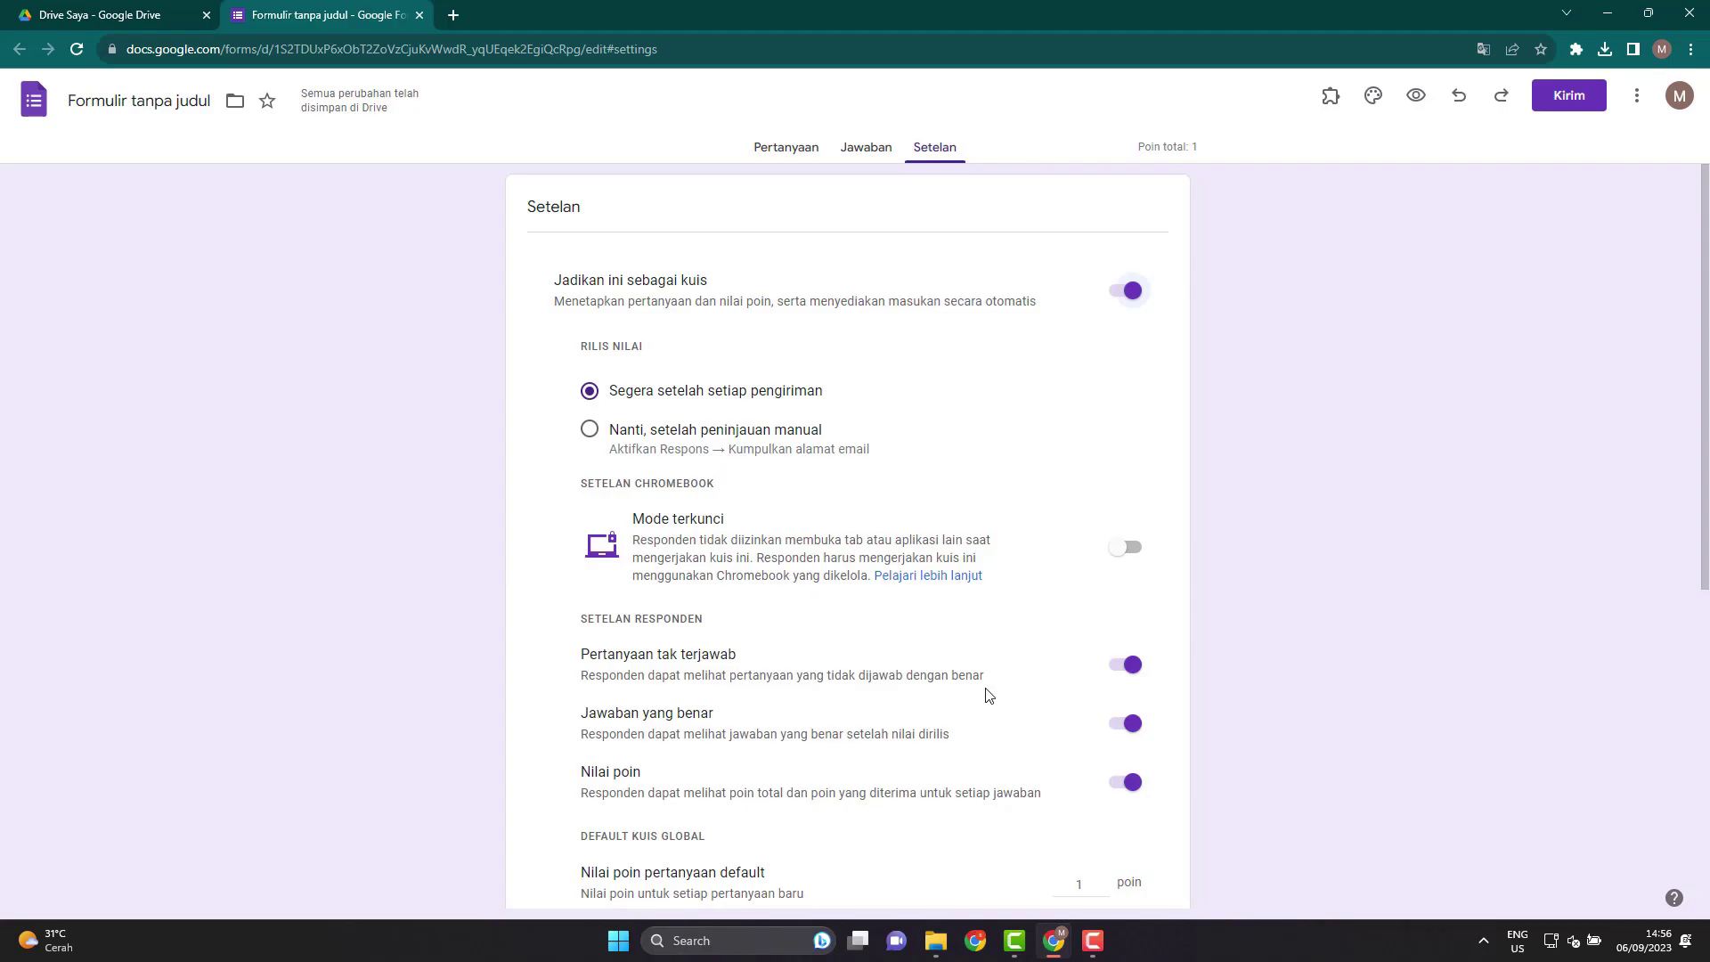
Hide missed questions, correct answers and point values from respondents, and check the 1-point default.
left_click(1136, 668)
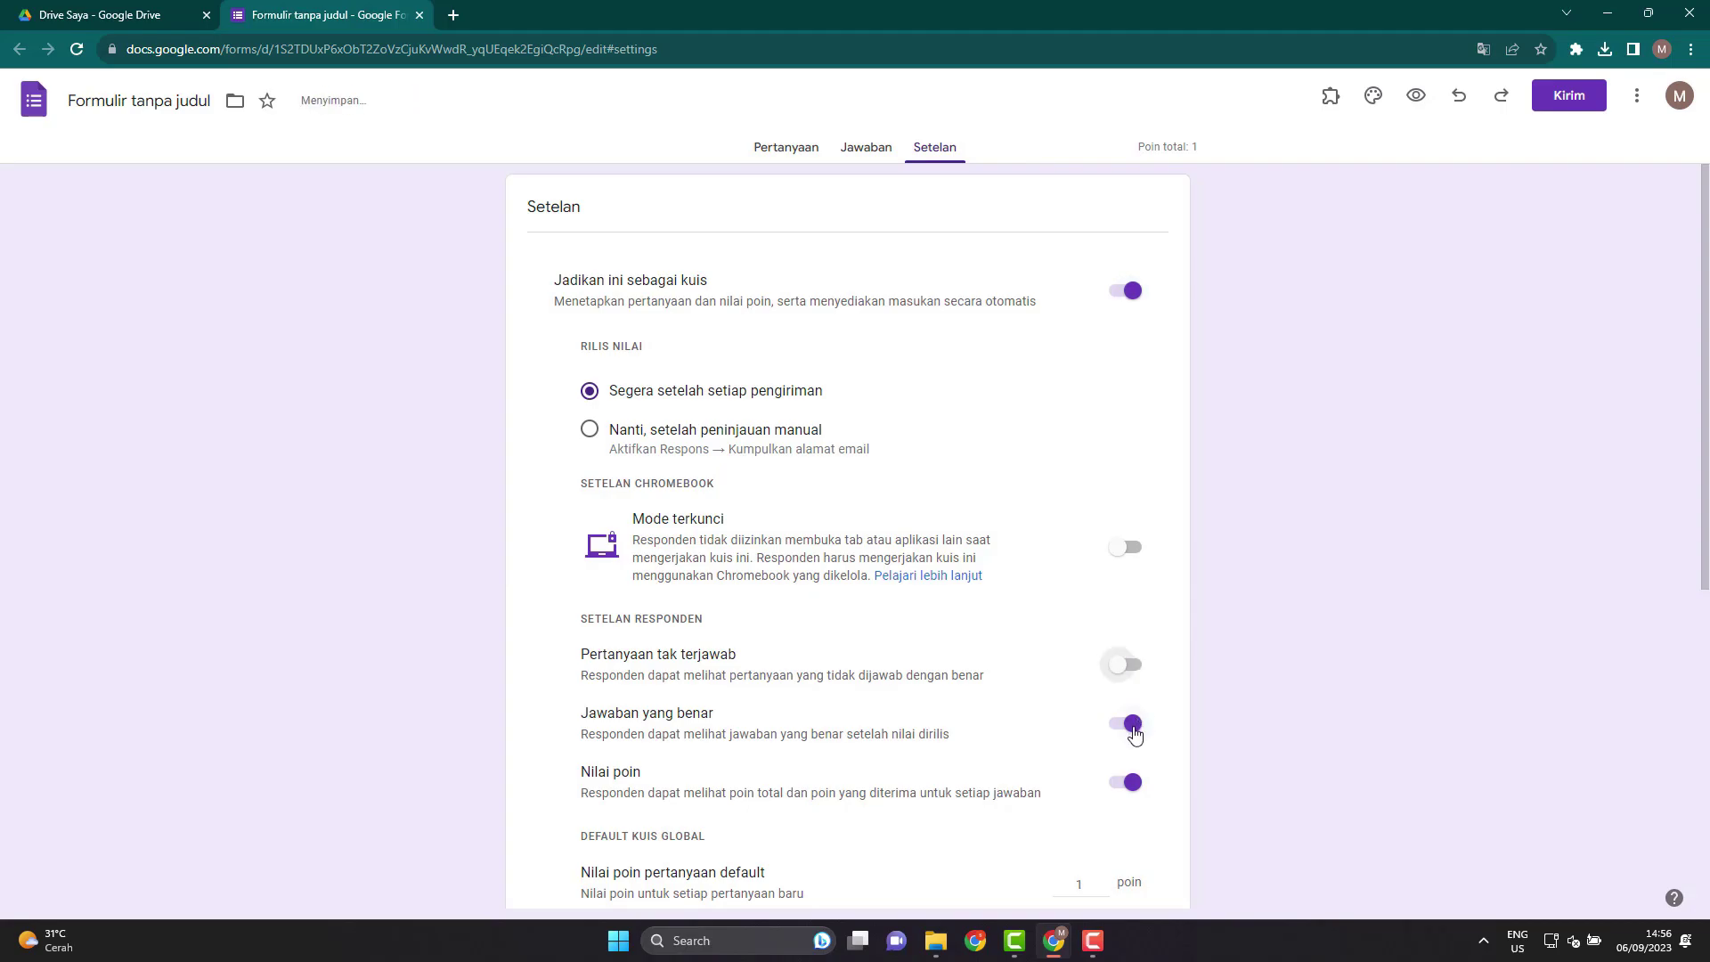
left_click(1134, 726)
scroll(1134, 730, "down", 2)
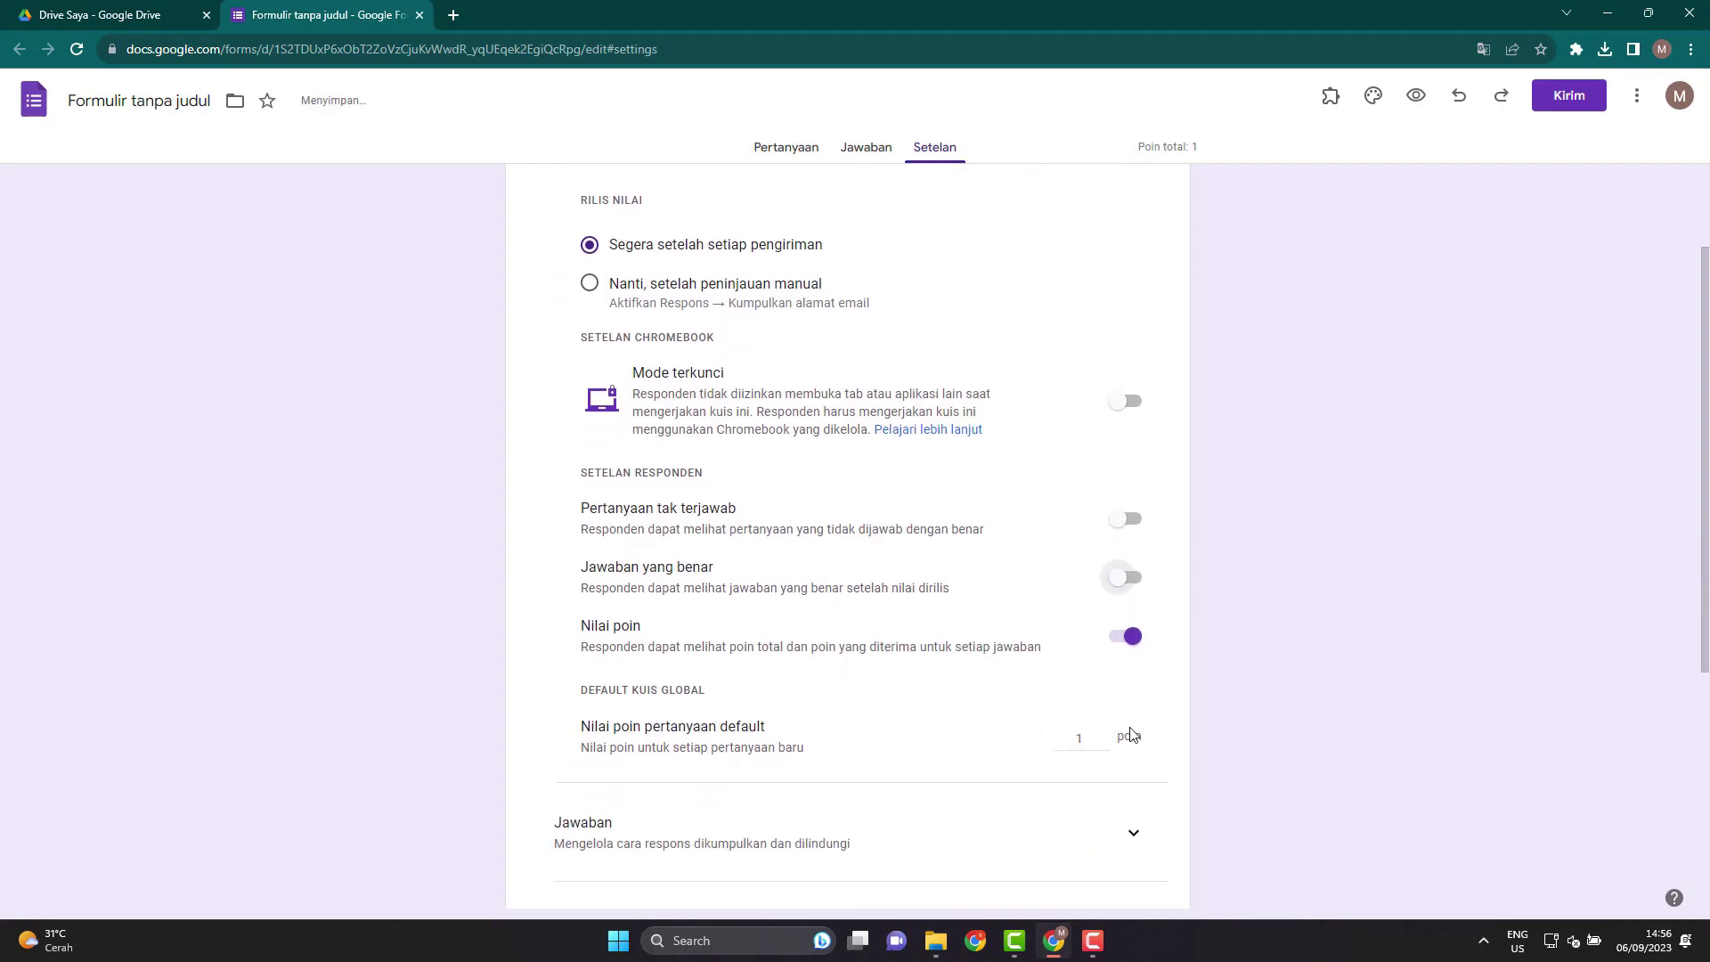
left_click(1128, 609)
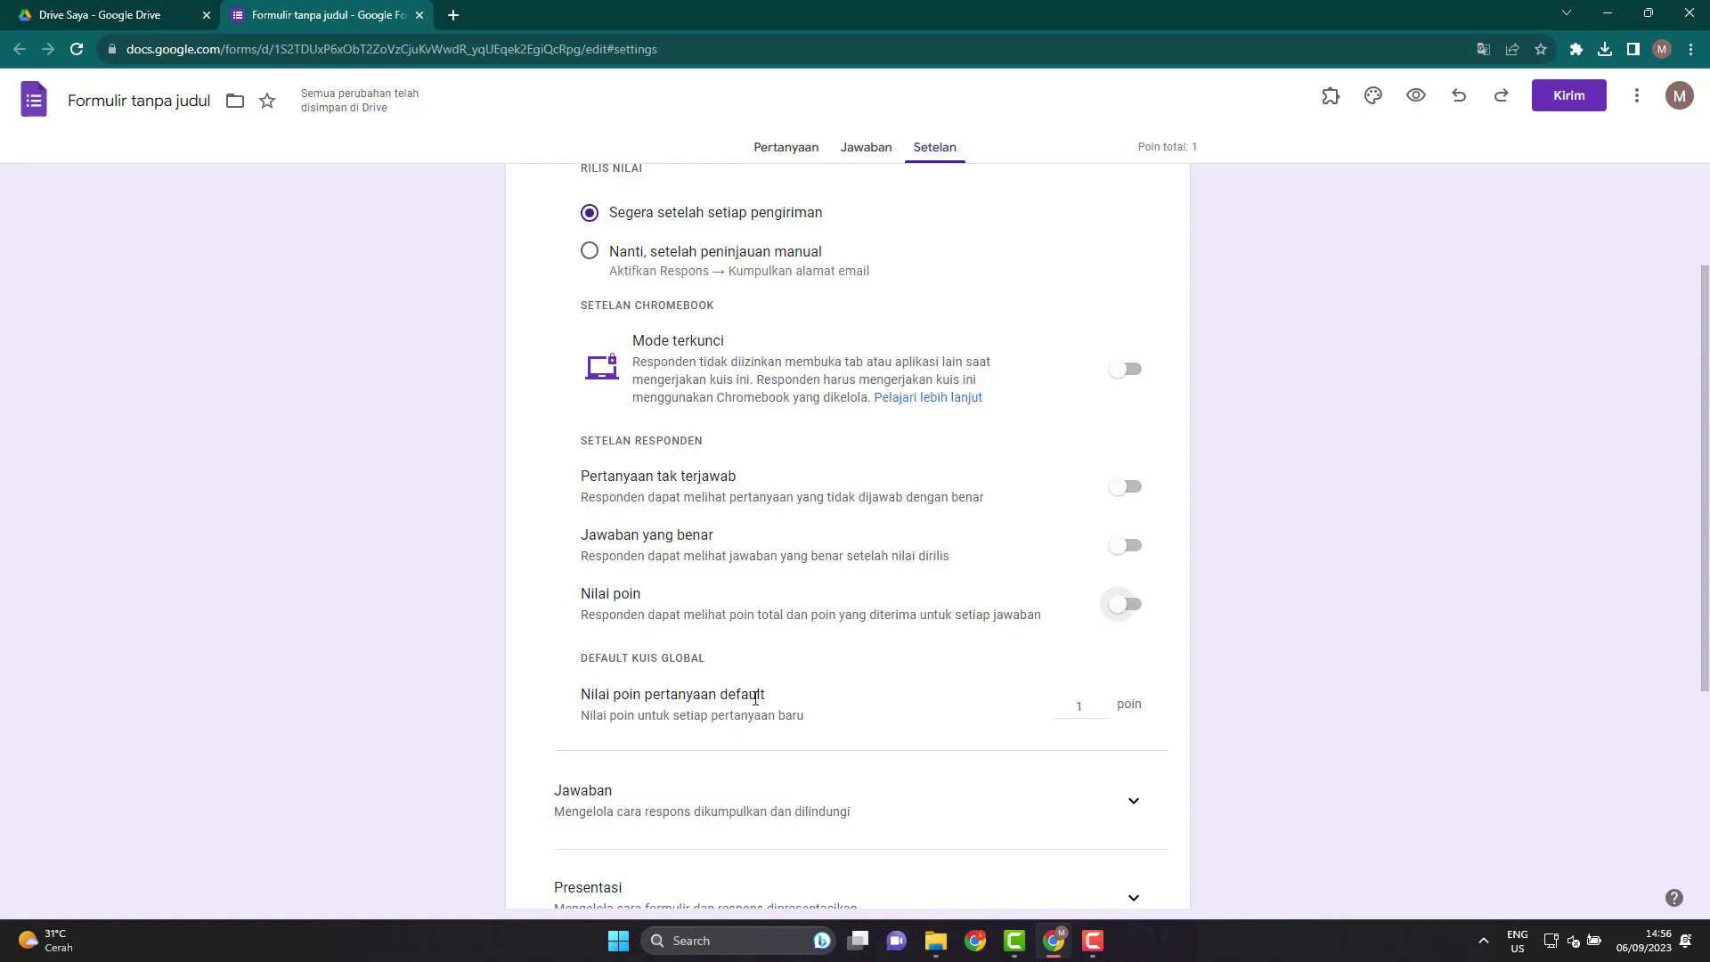
left_click(1094, 941)
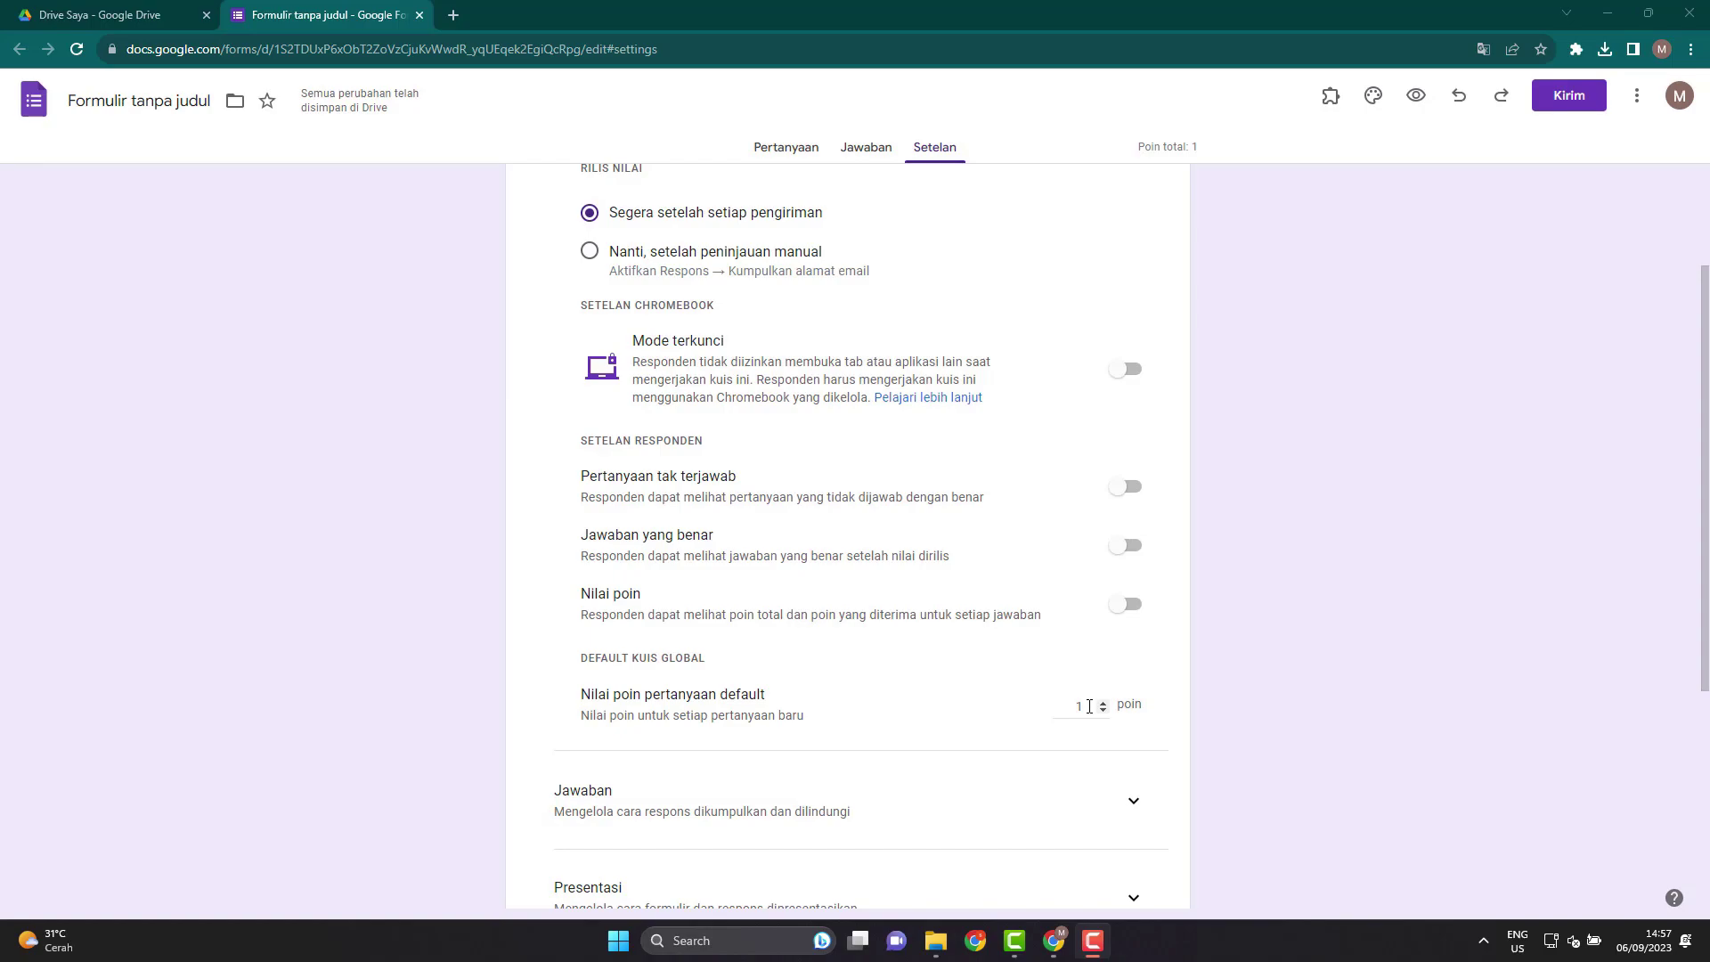
double_click(1088, 707)
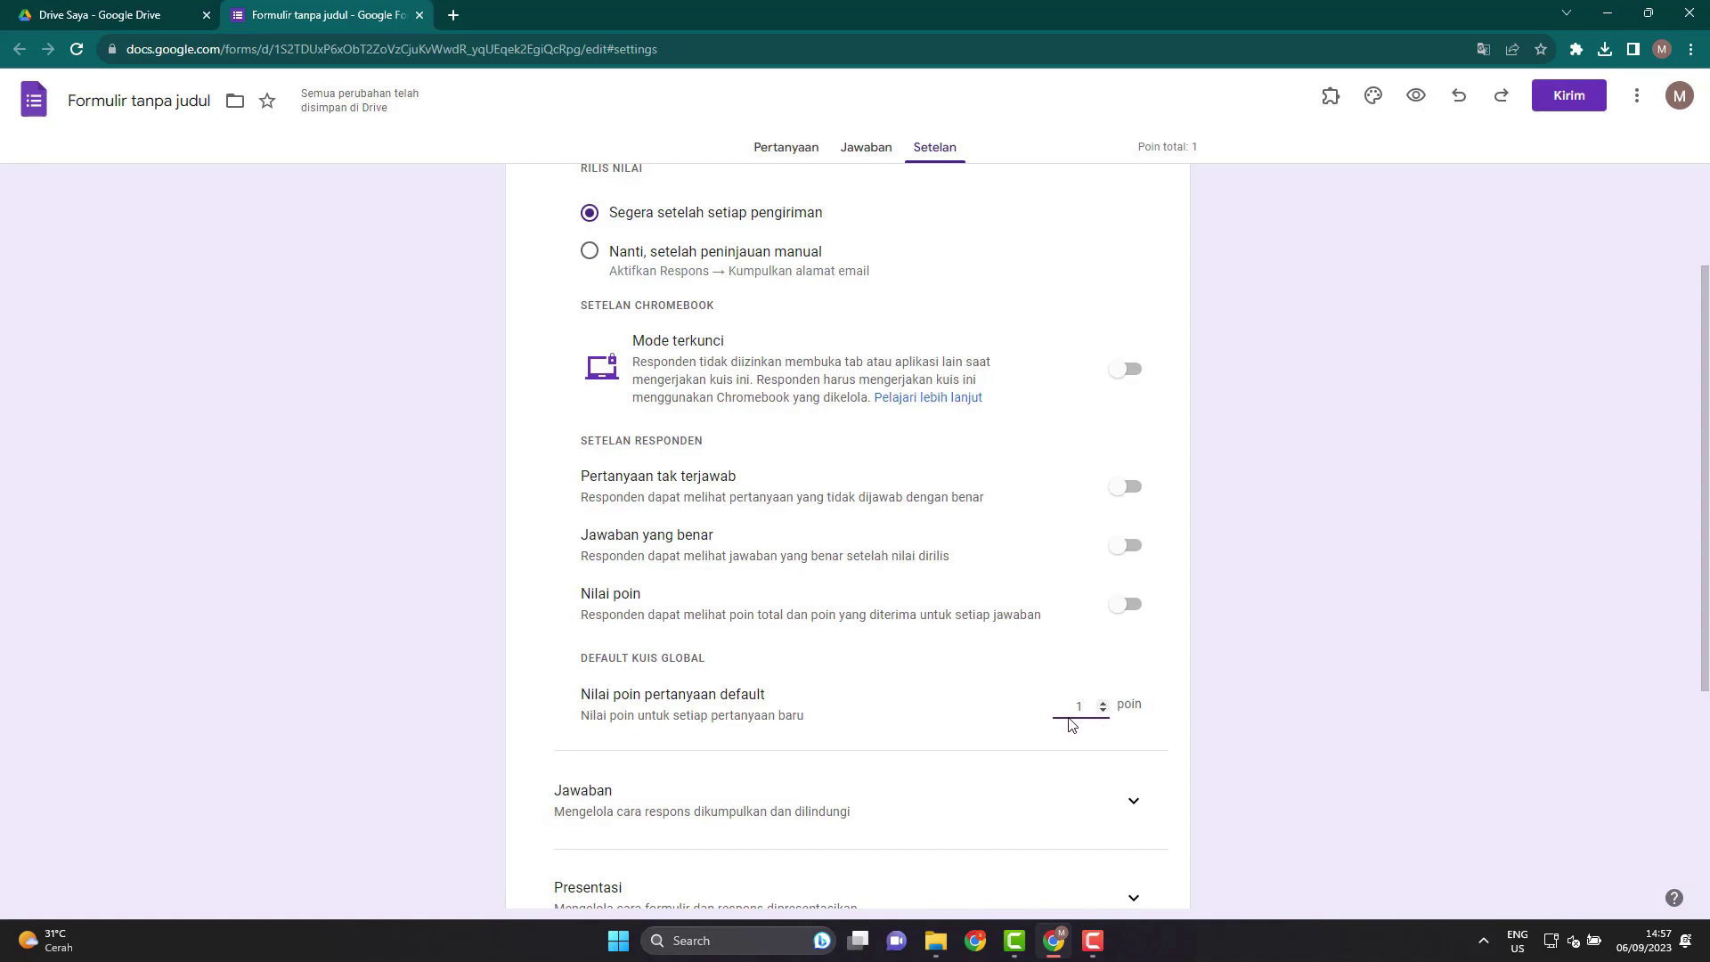
scroll(1071, 724, "down", 1)
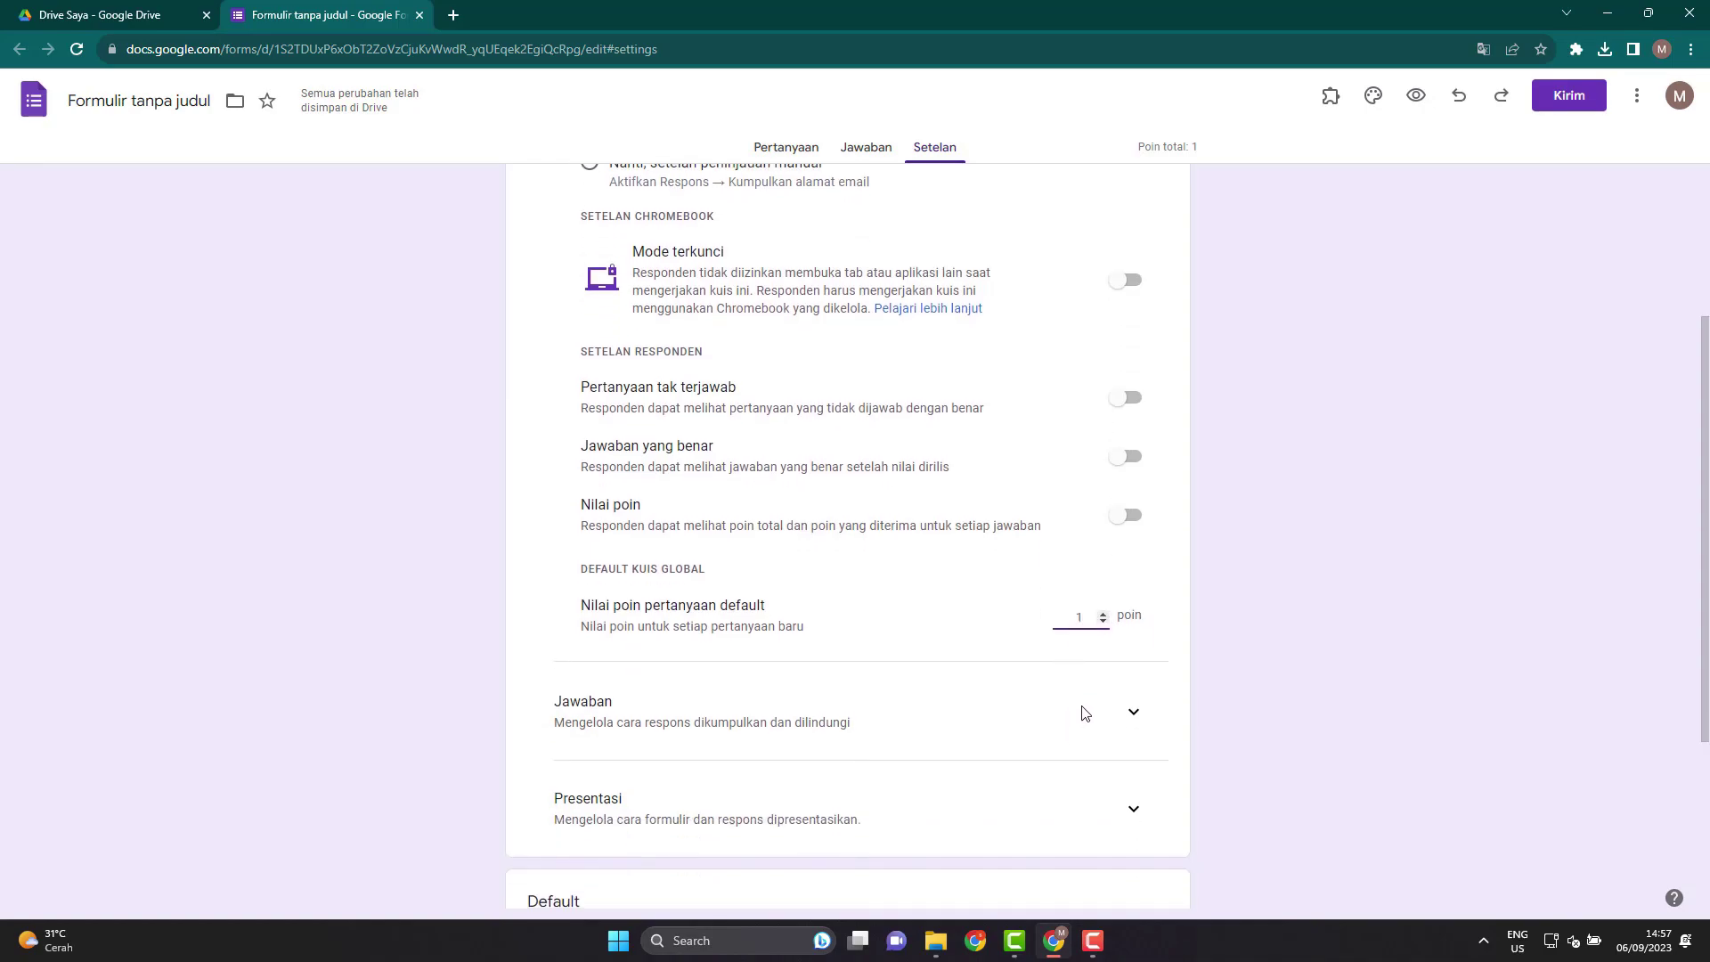
Set Kumpulkan alamat email to Jangan kumpulkan under the Jawaban settings.
left_click(1132, 718)
scroll(935, 773, "down", 3)
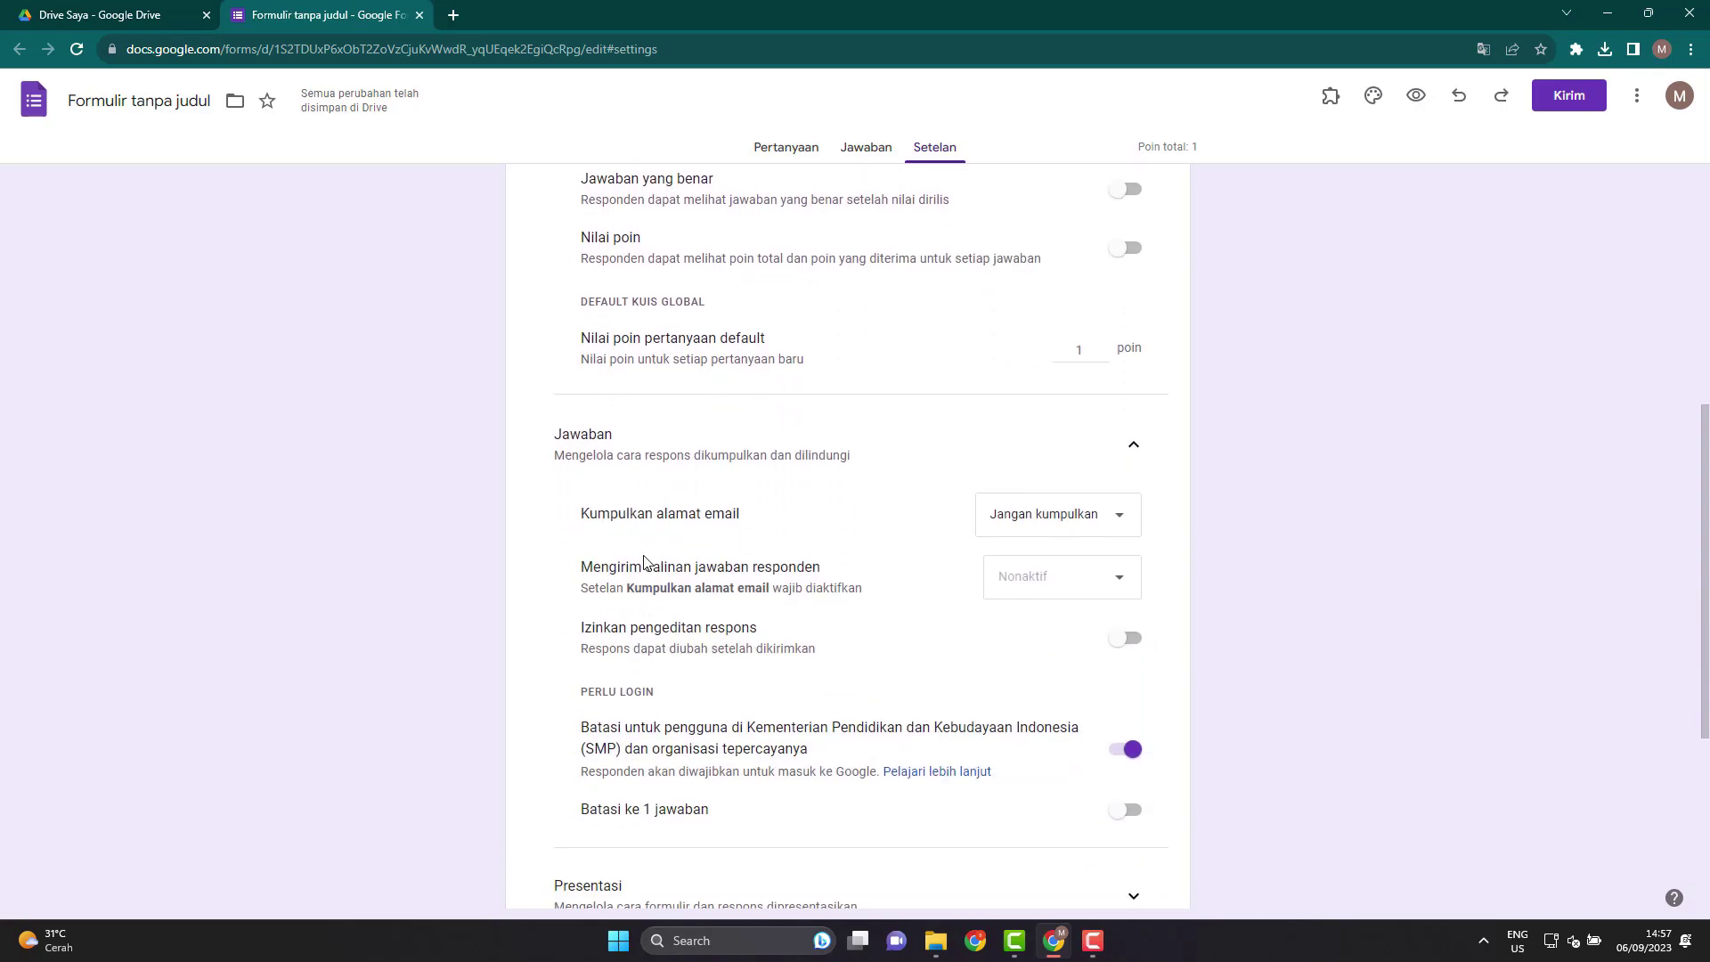
left_click(1033, 524)
left_click(1044, 533)
Switch off the requirement that respondents sign in with an SMP account.
scroll(768, 682, "down", 2)
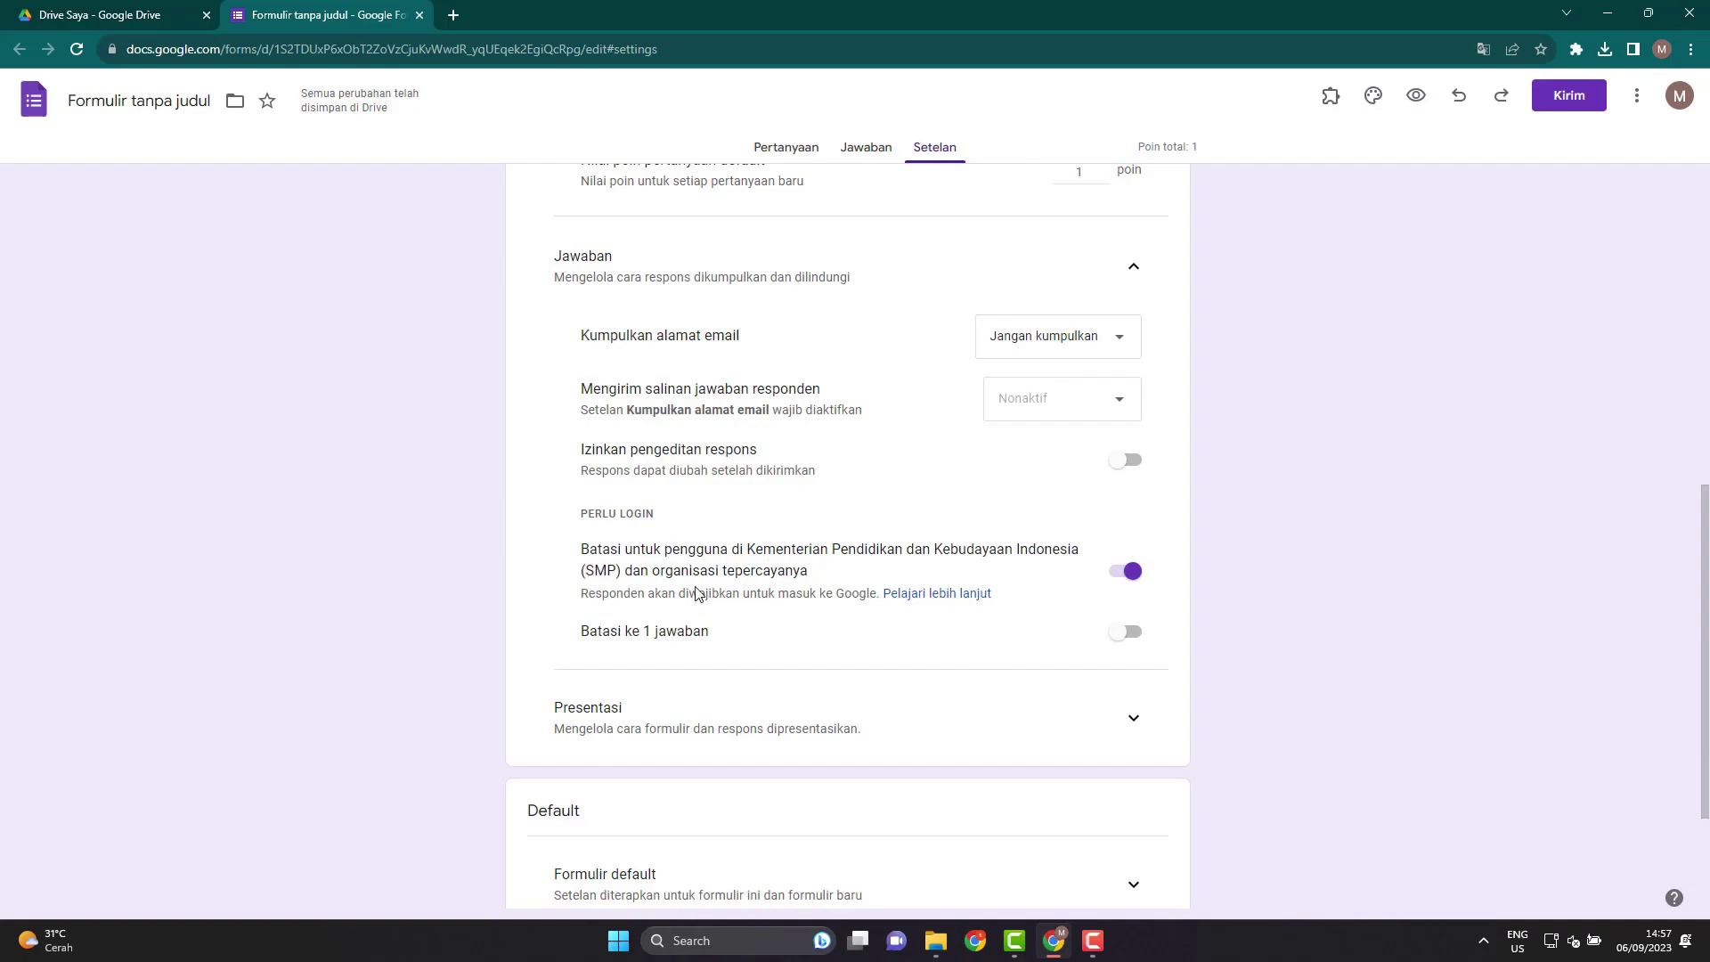
left_click(1125, 570)
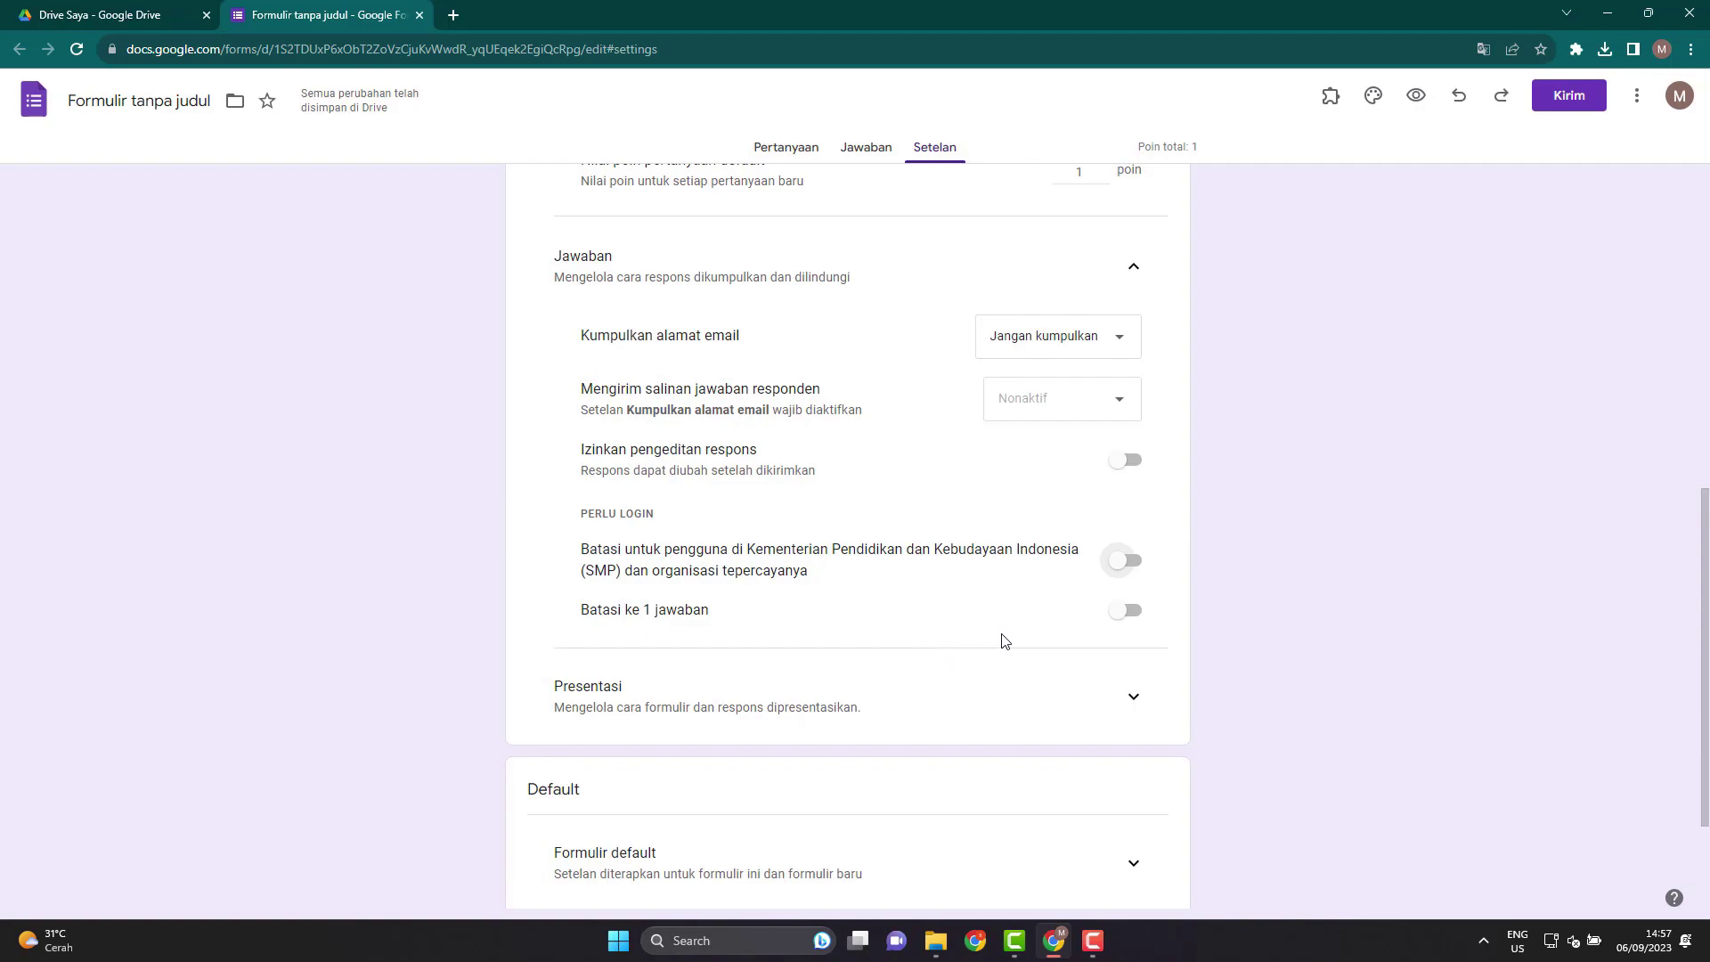
scroll(1009, 655, "down", 2)
left_click(1131, 531)
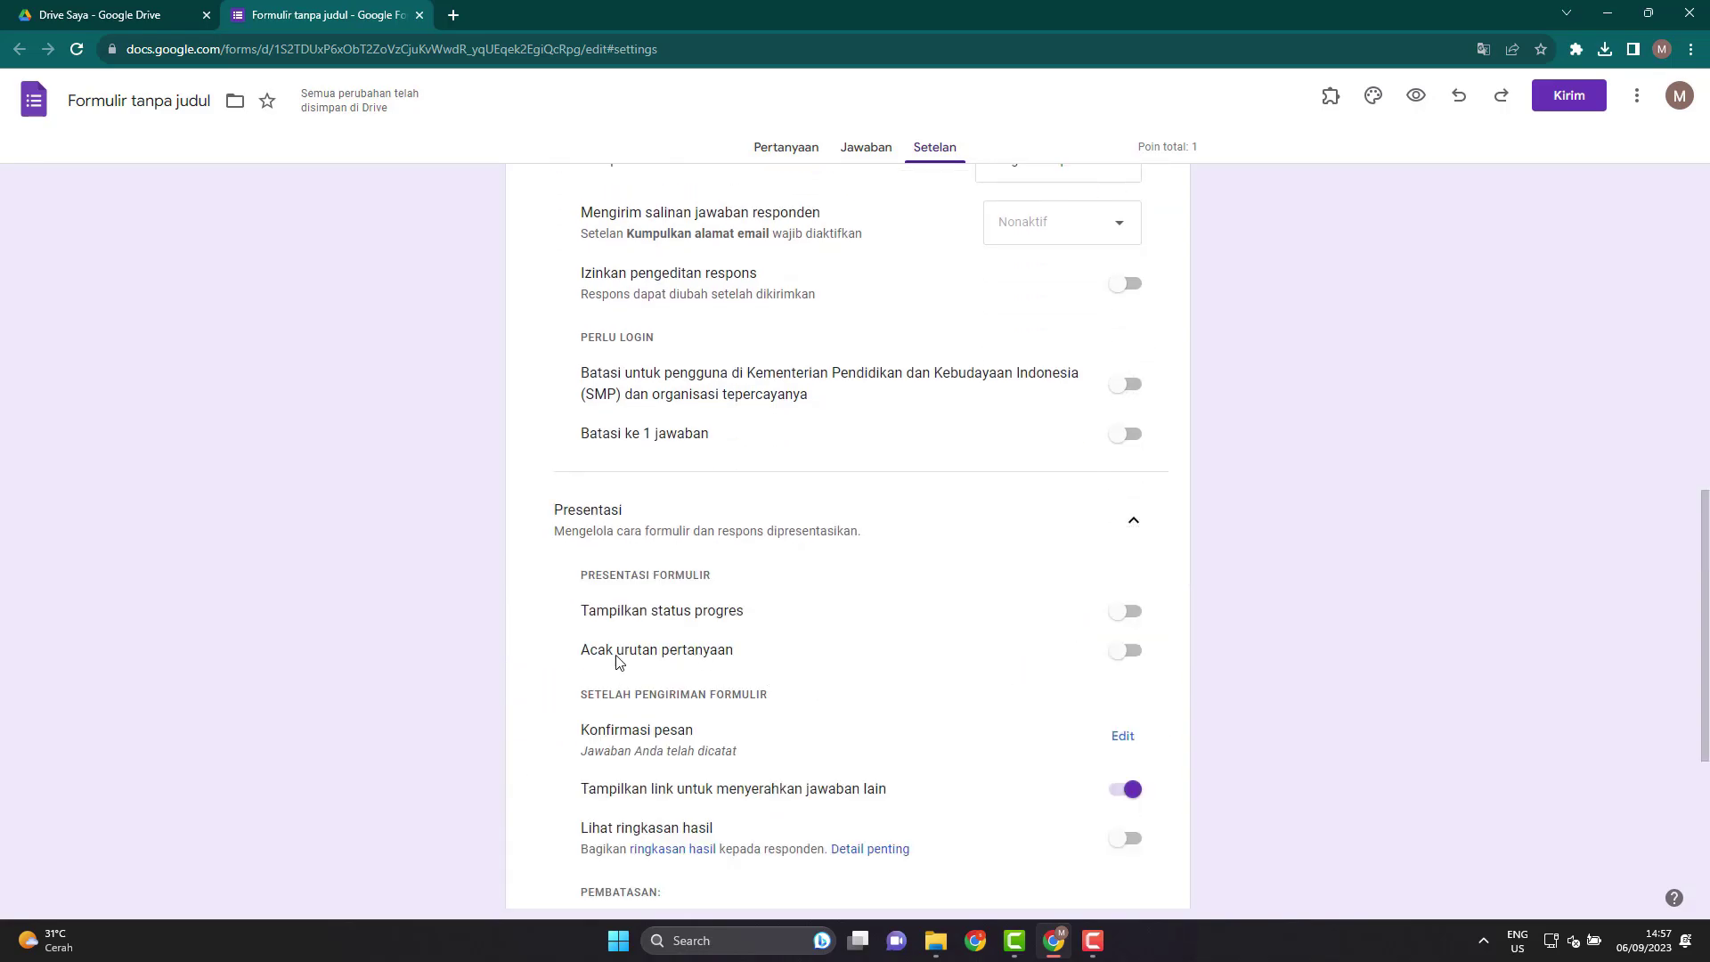
Switch on Tampilkan status progres in the presentation settings.
scroll(1086, 627, "down", 1)
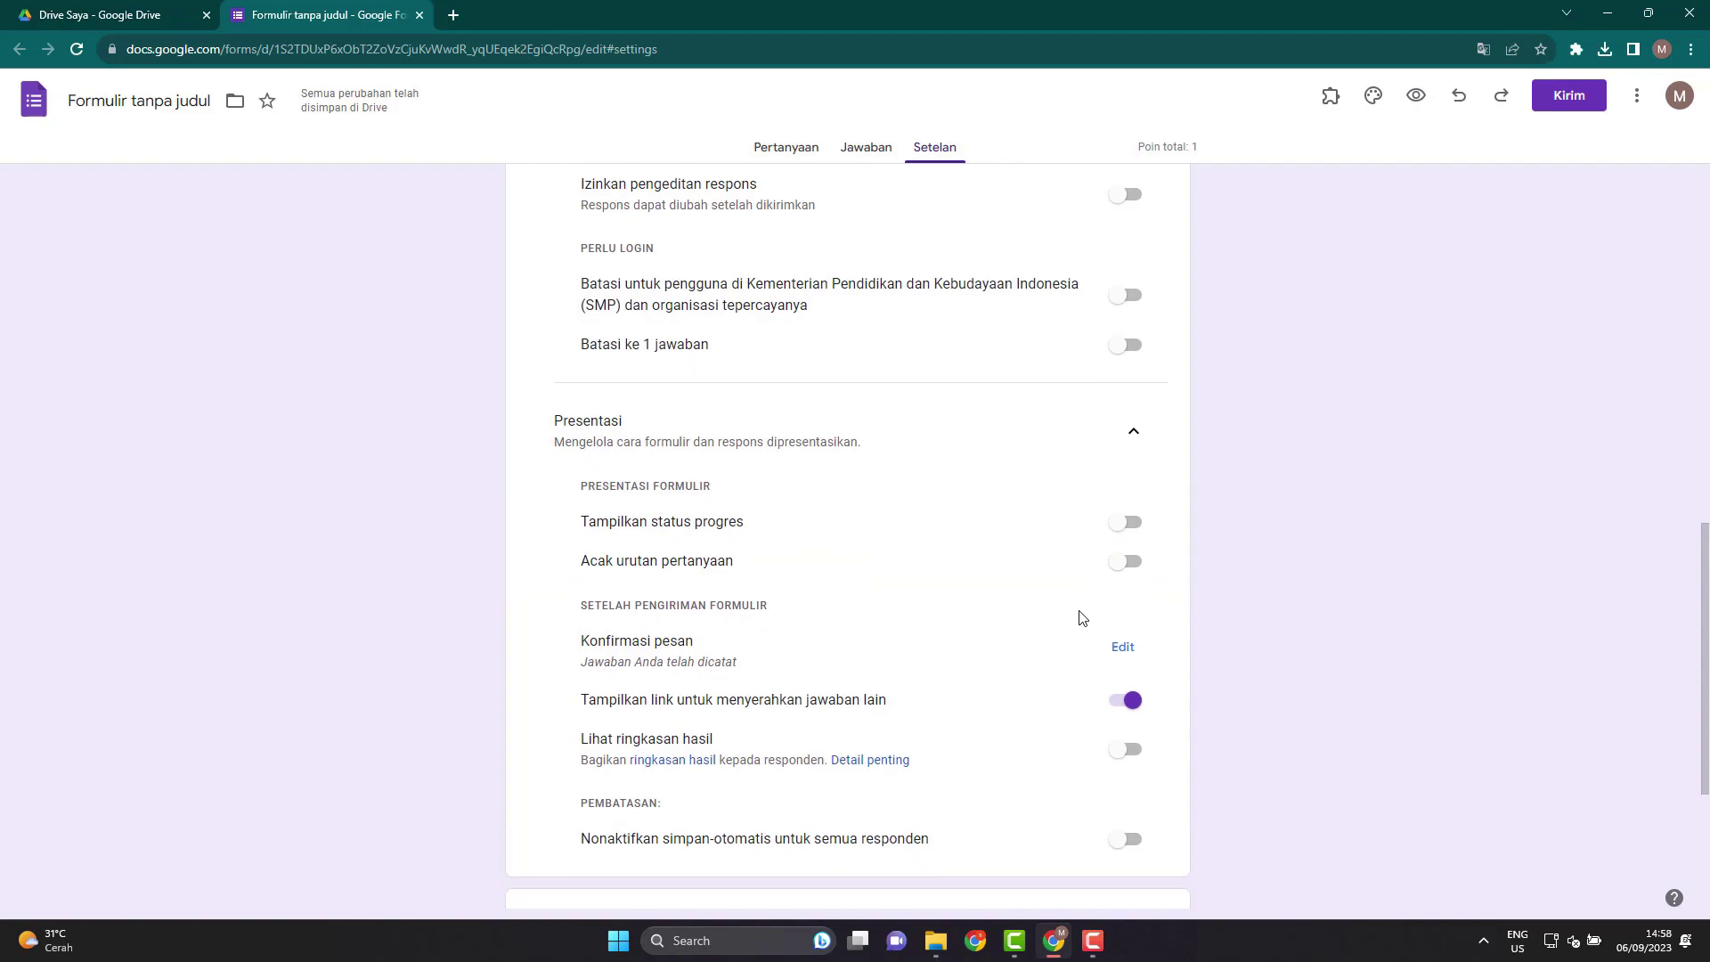
scroll(1082, 619, "down", 1)
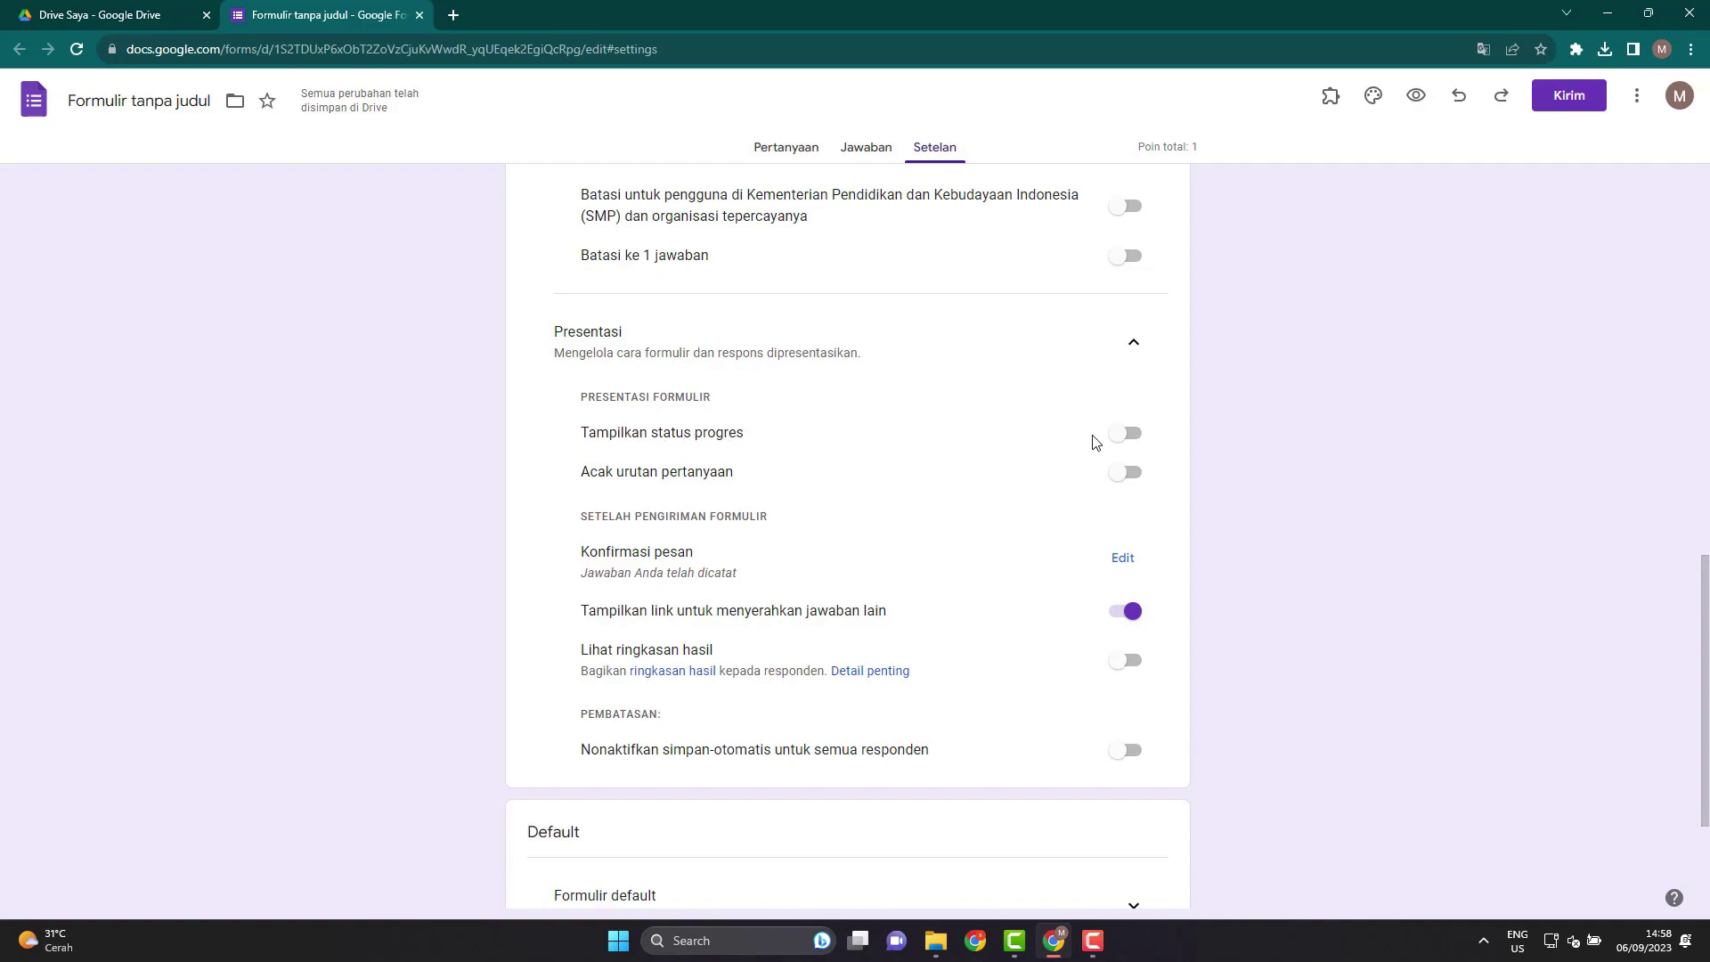
left_click(1120, 442)
Expand the Formulir default and Pertanyaan default sections to review them.
scroll(986, 638, "down", 2)
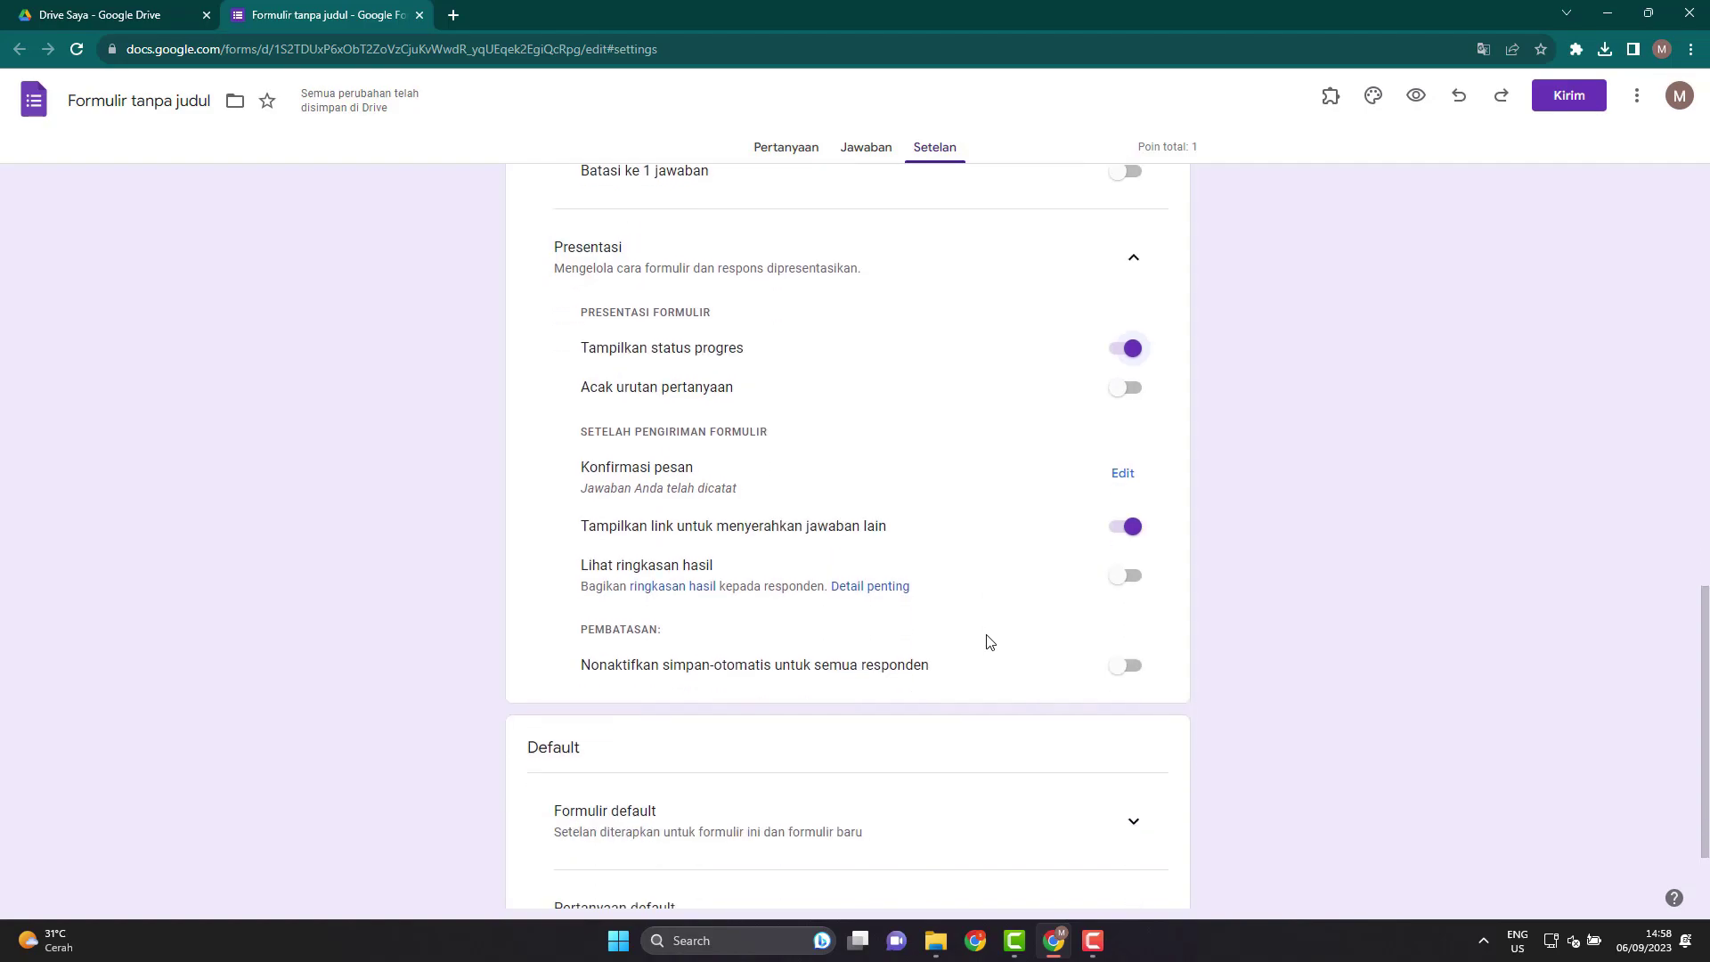
scroll(986, 641, "down", 1)
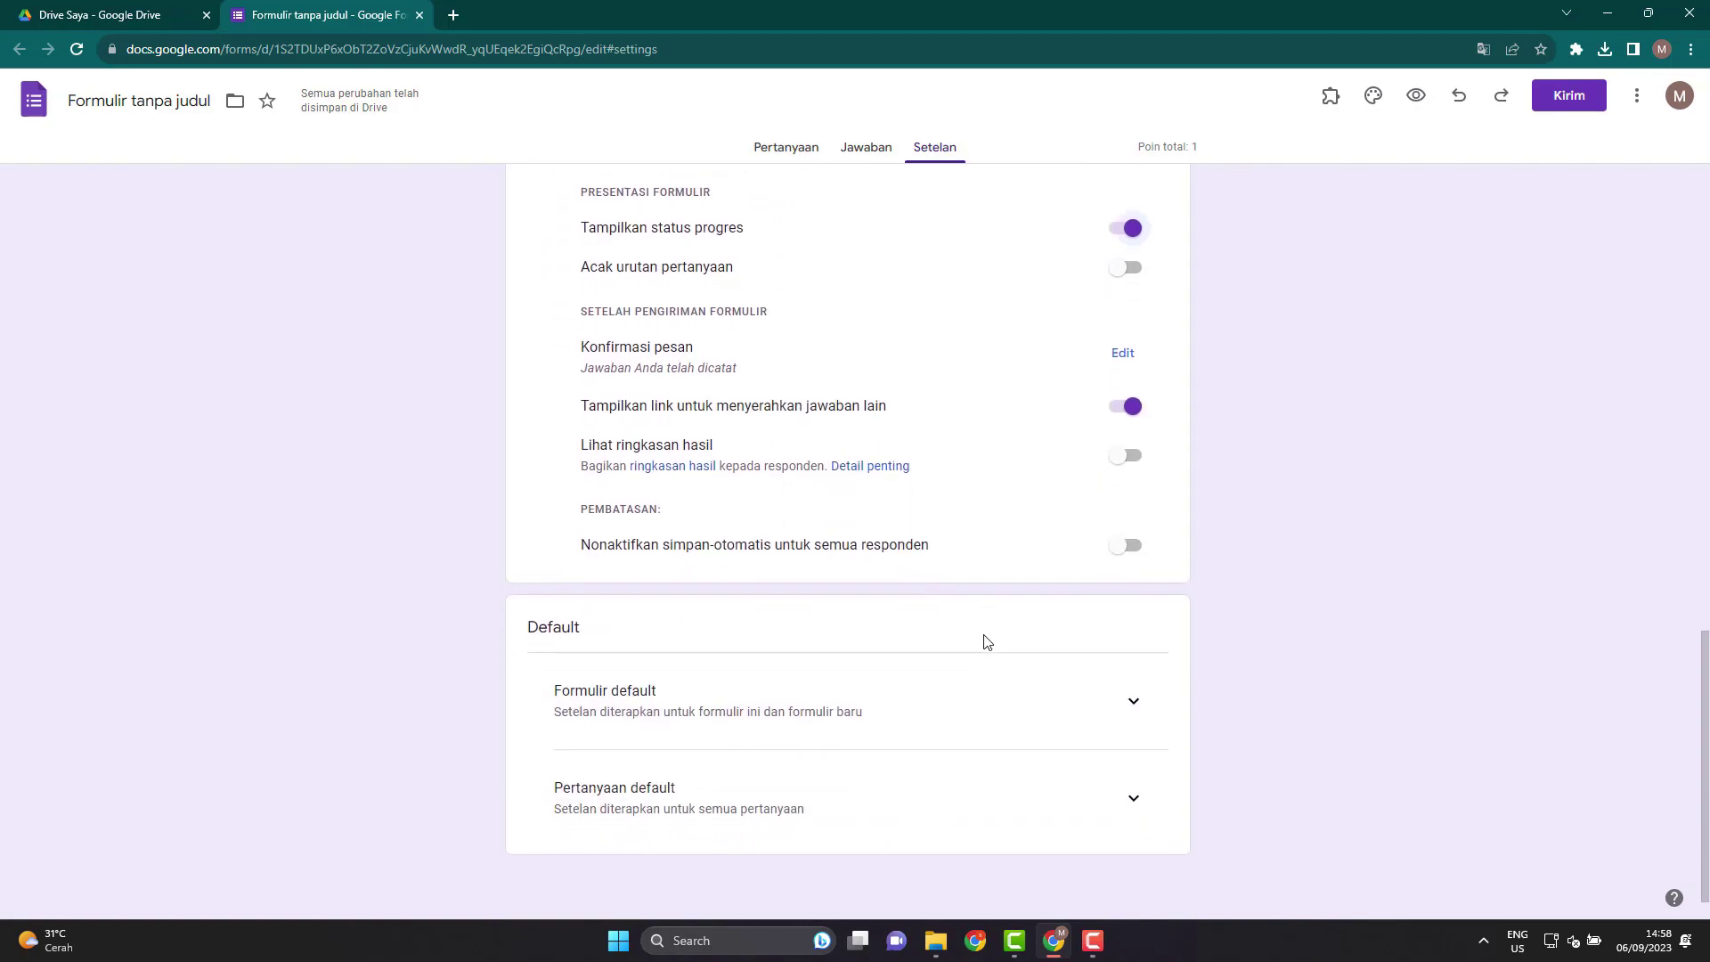
left_click(1135, 691)
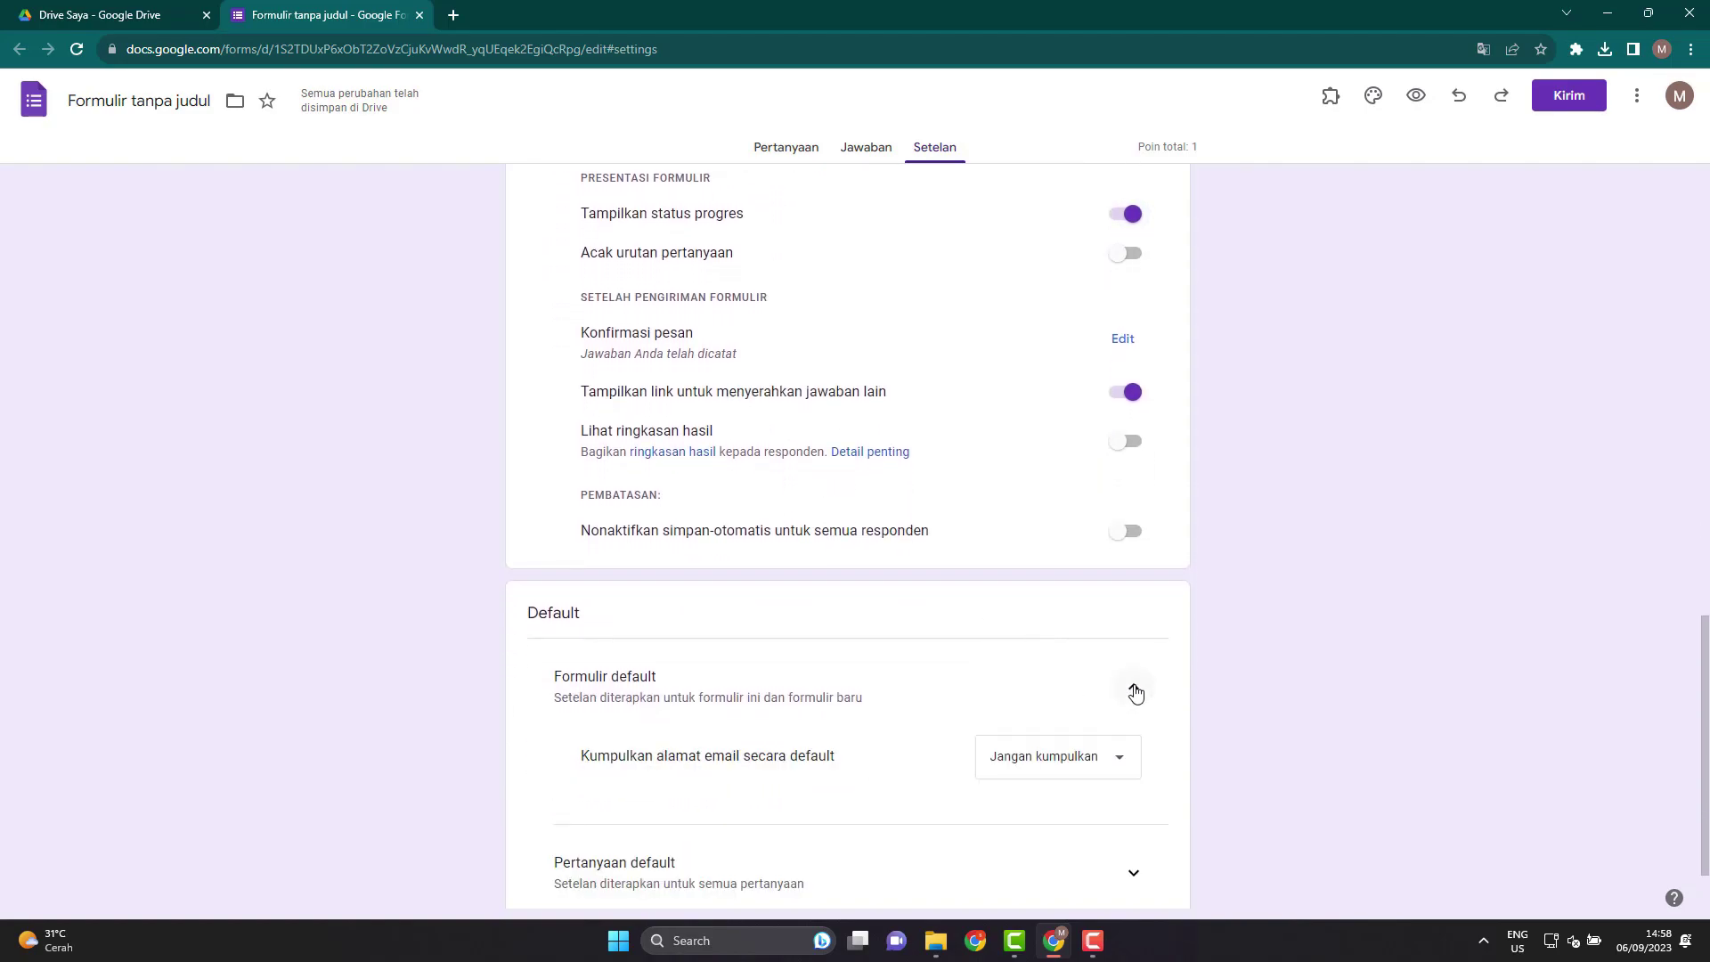
scroll(806, 794, "down", 1)
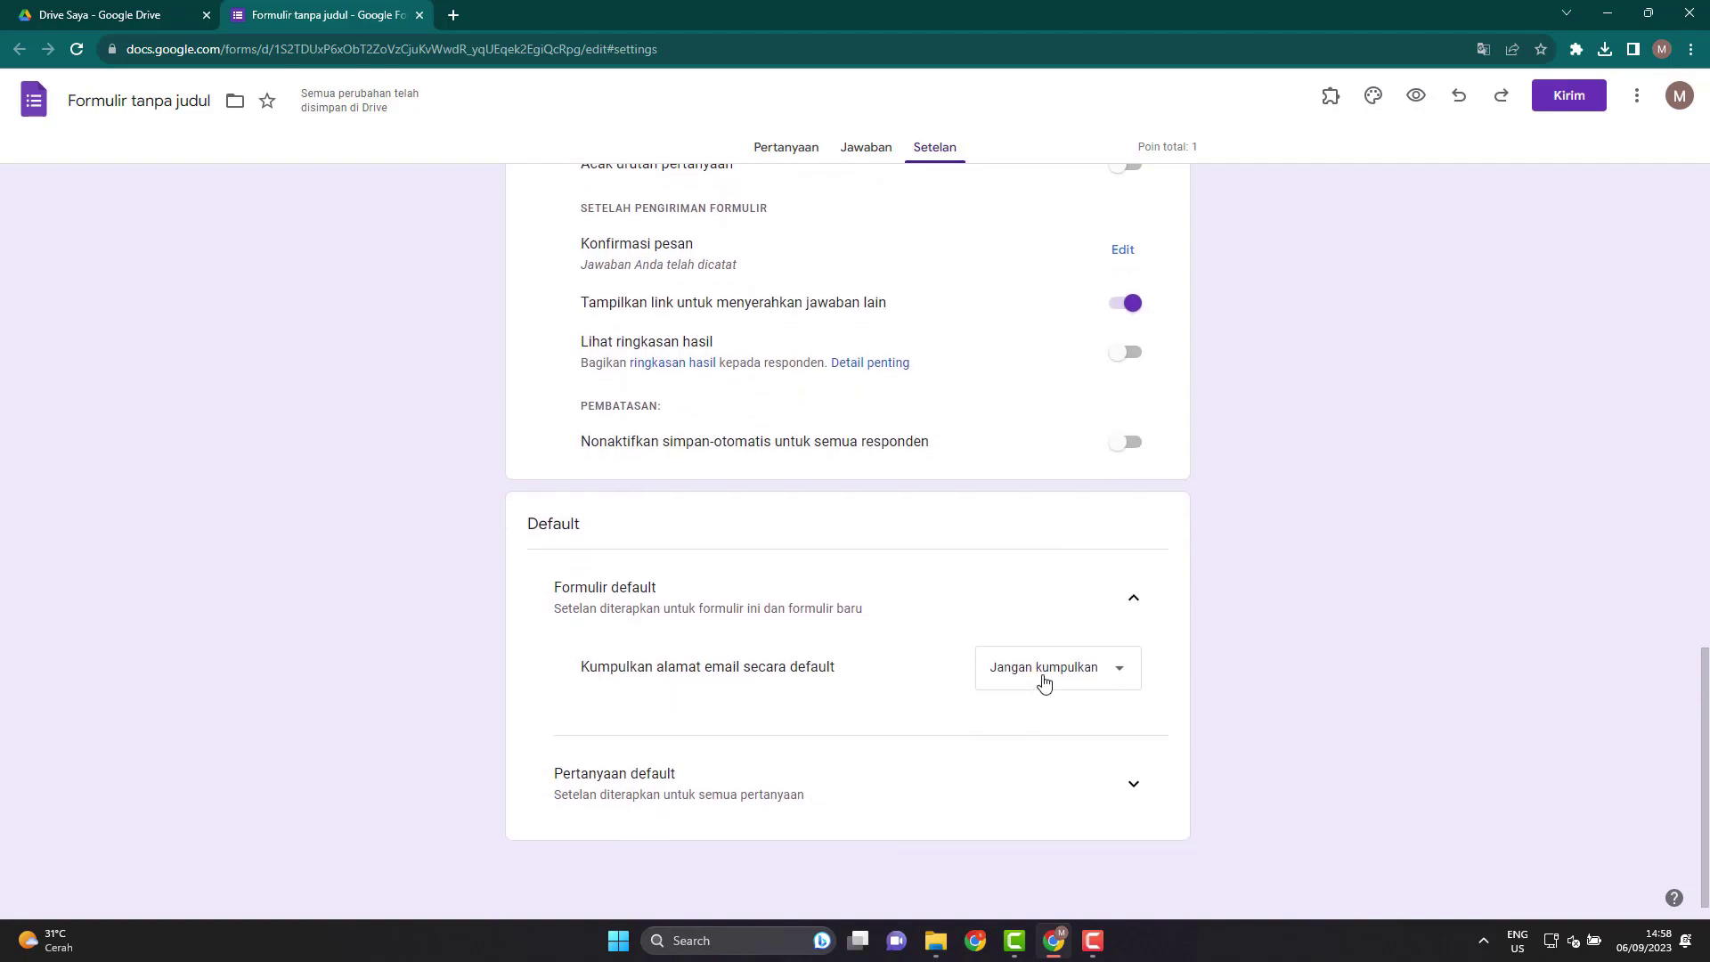
left_click(1129, 778)
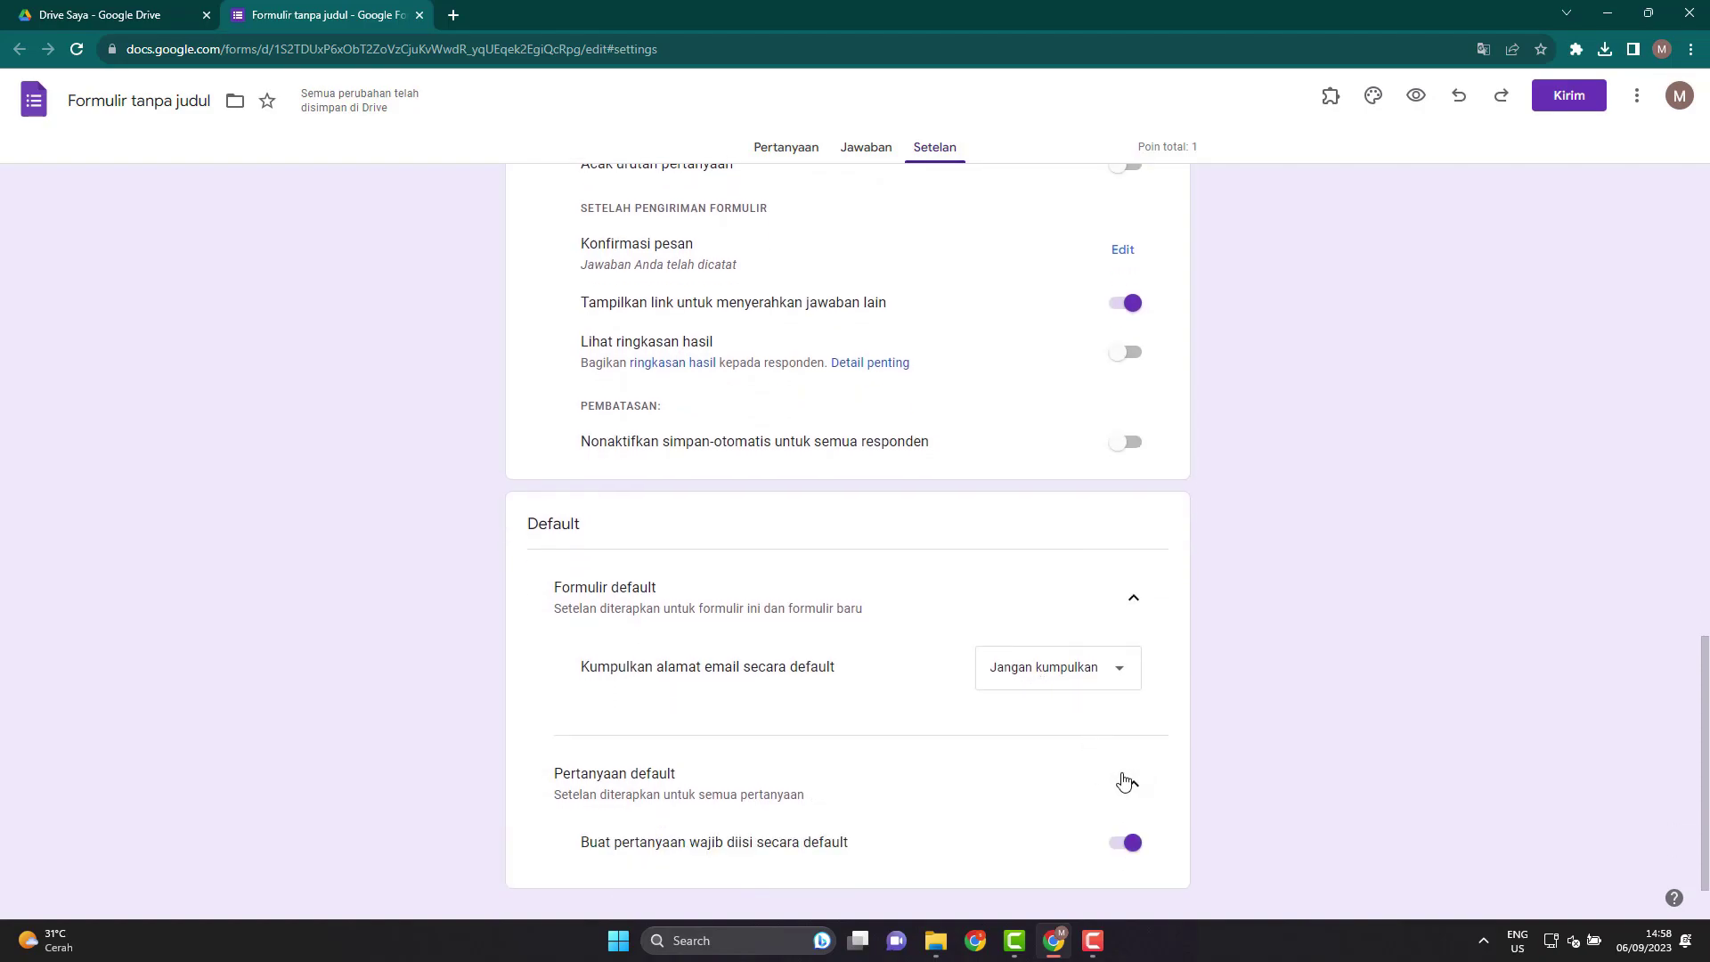
scroll(784, 824, "down", 1)
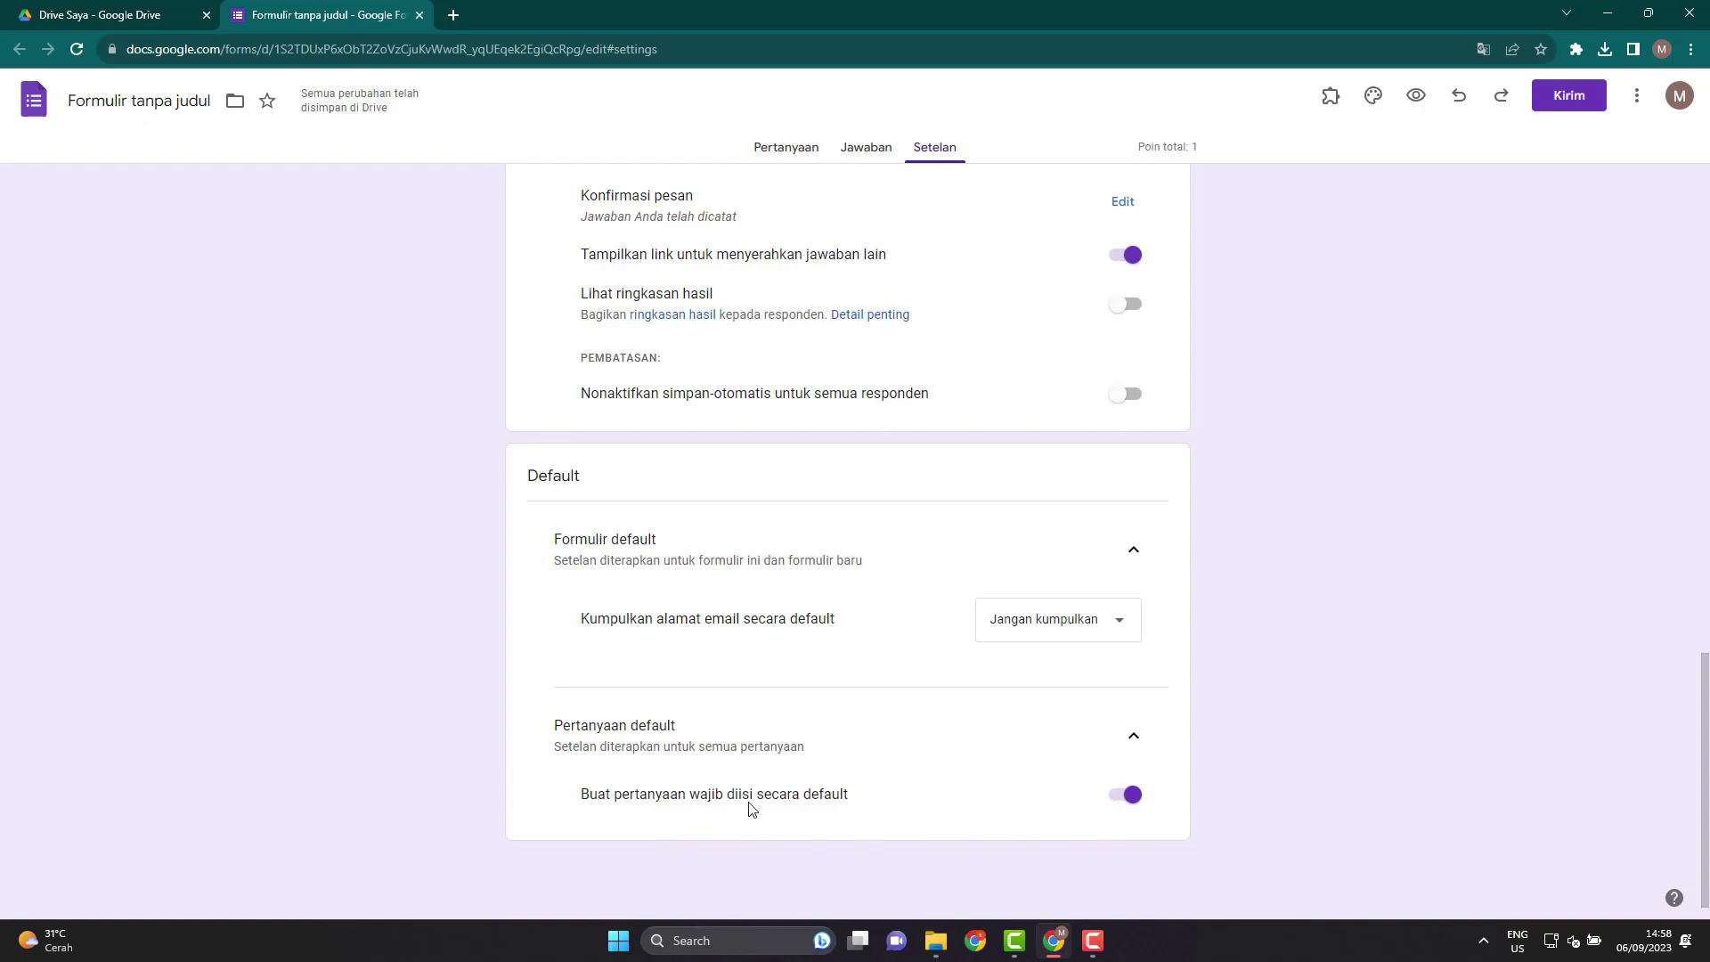
scroll(1015, 659, "up", 15)
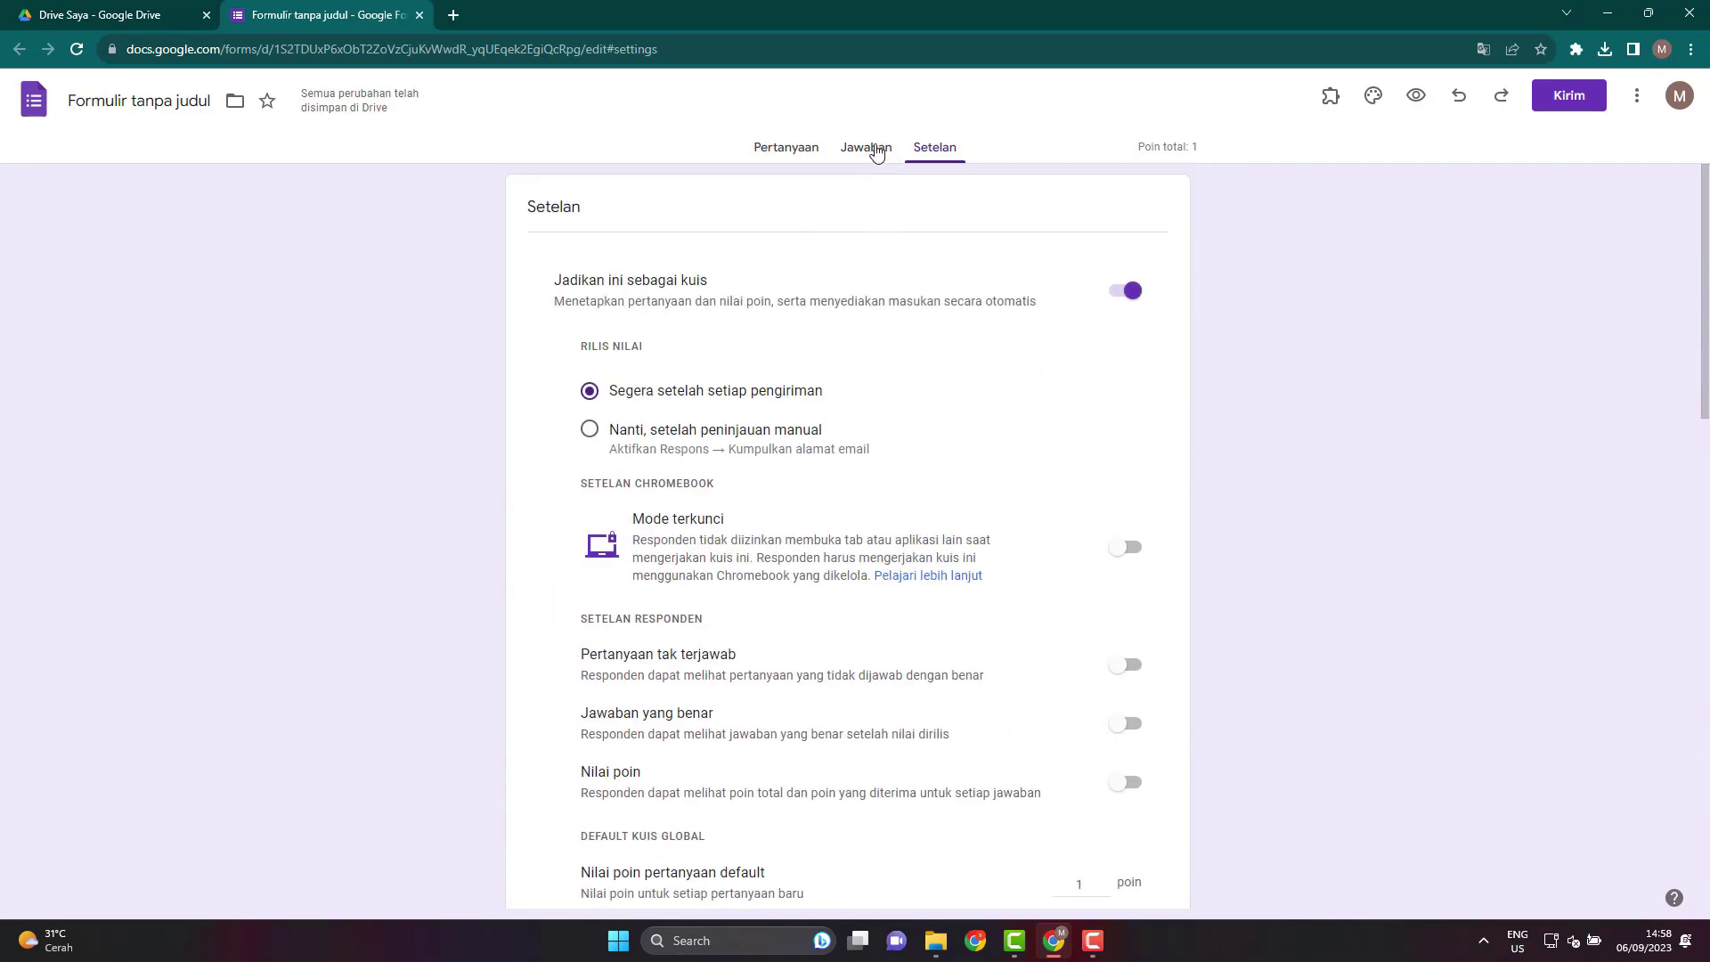
Replace 'Formulir tanpa judul' with the title 'SUMATIF TENGAH SEMESTER GANJIL IPA 2023/2024'.
left_click(781, 150)
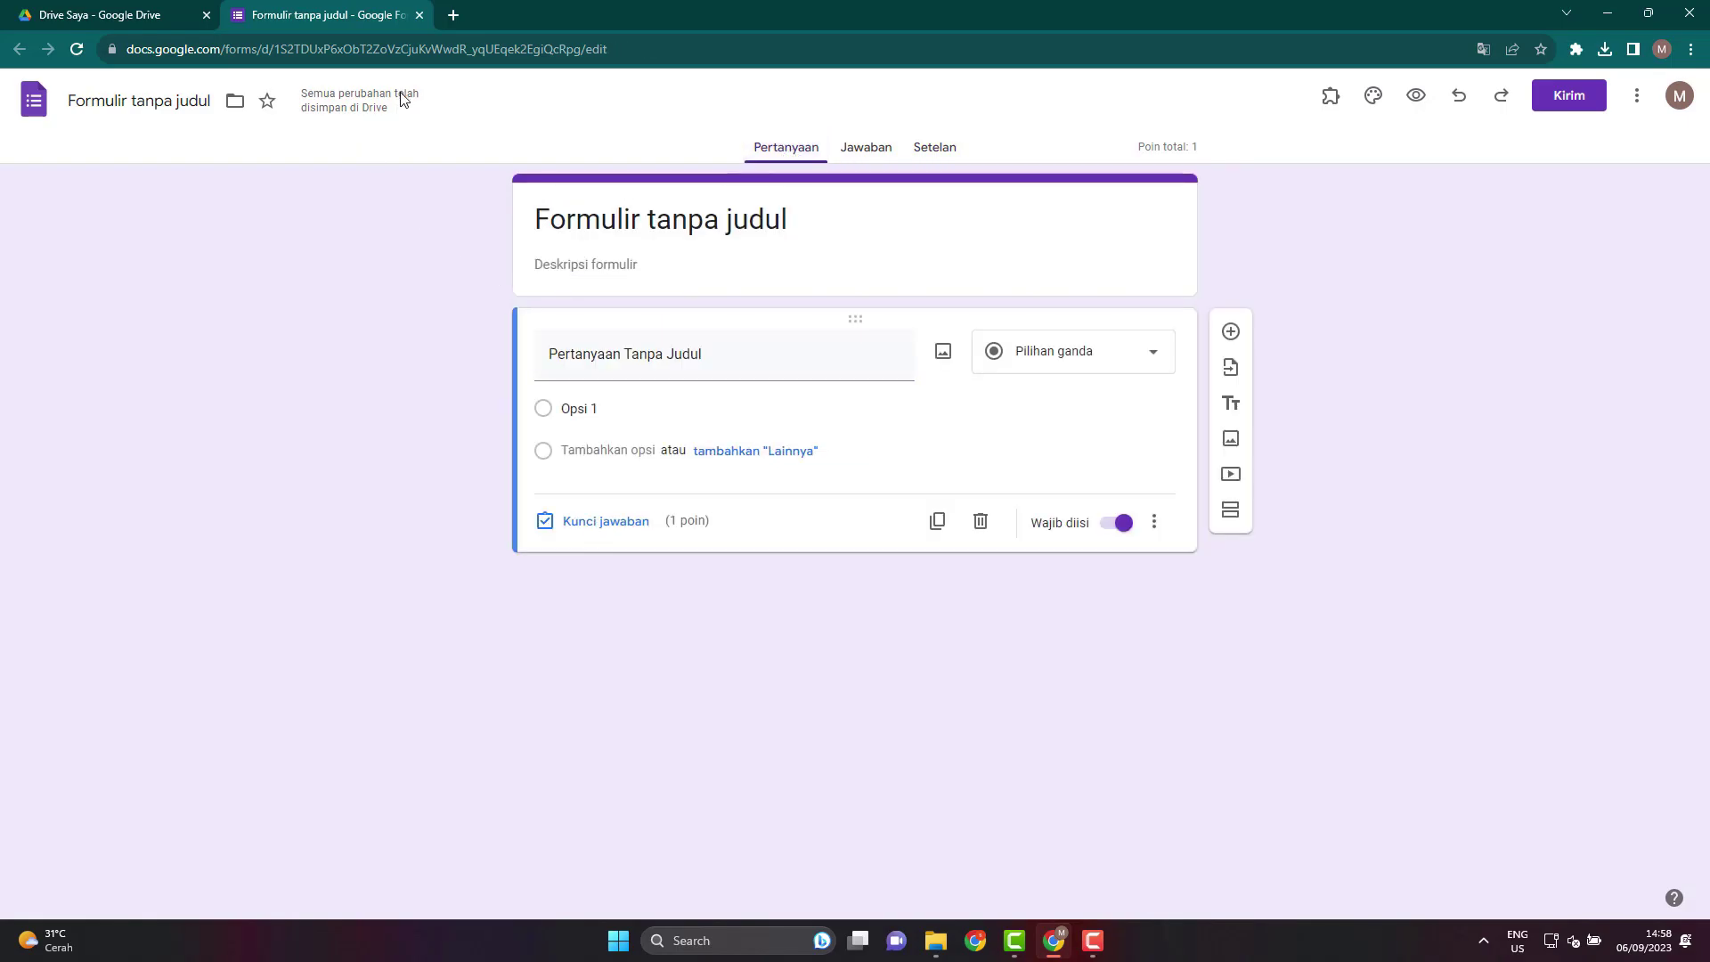
left_click(599, 208)
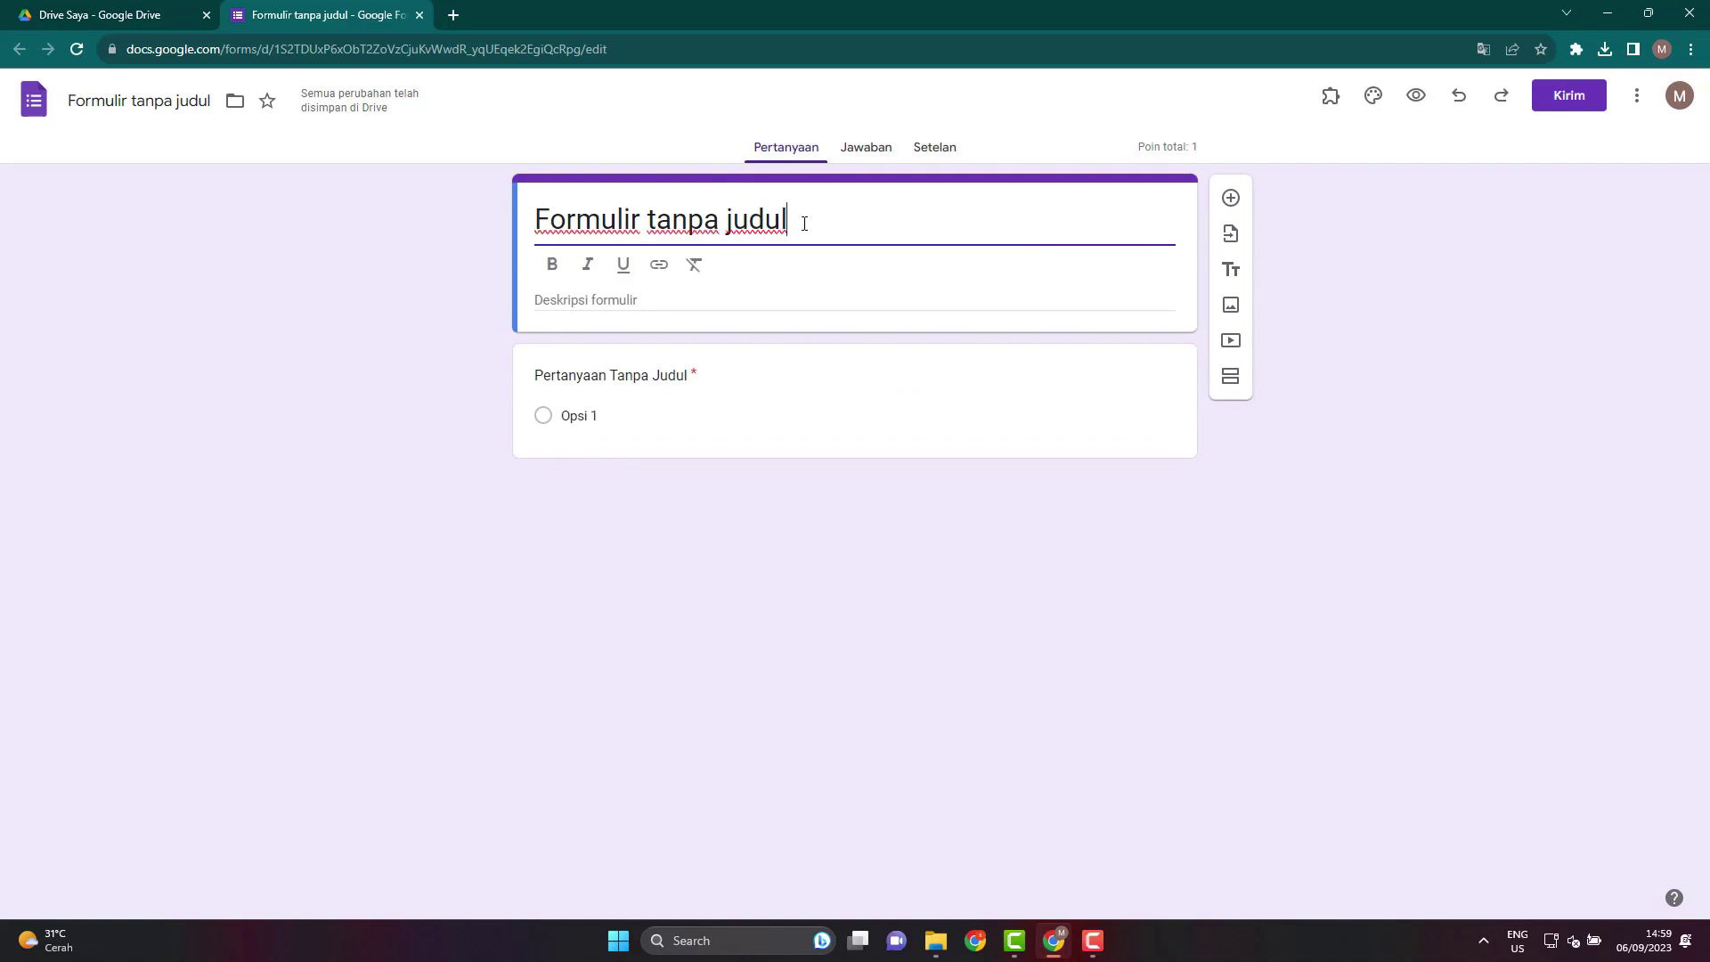
left_click_drag(805, 217, 436, 235)
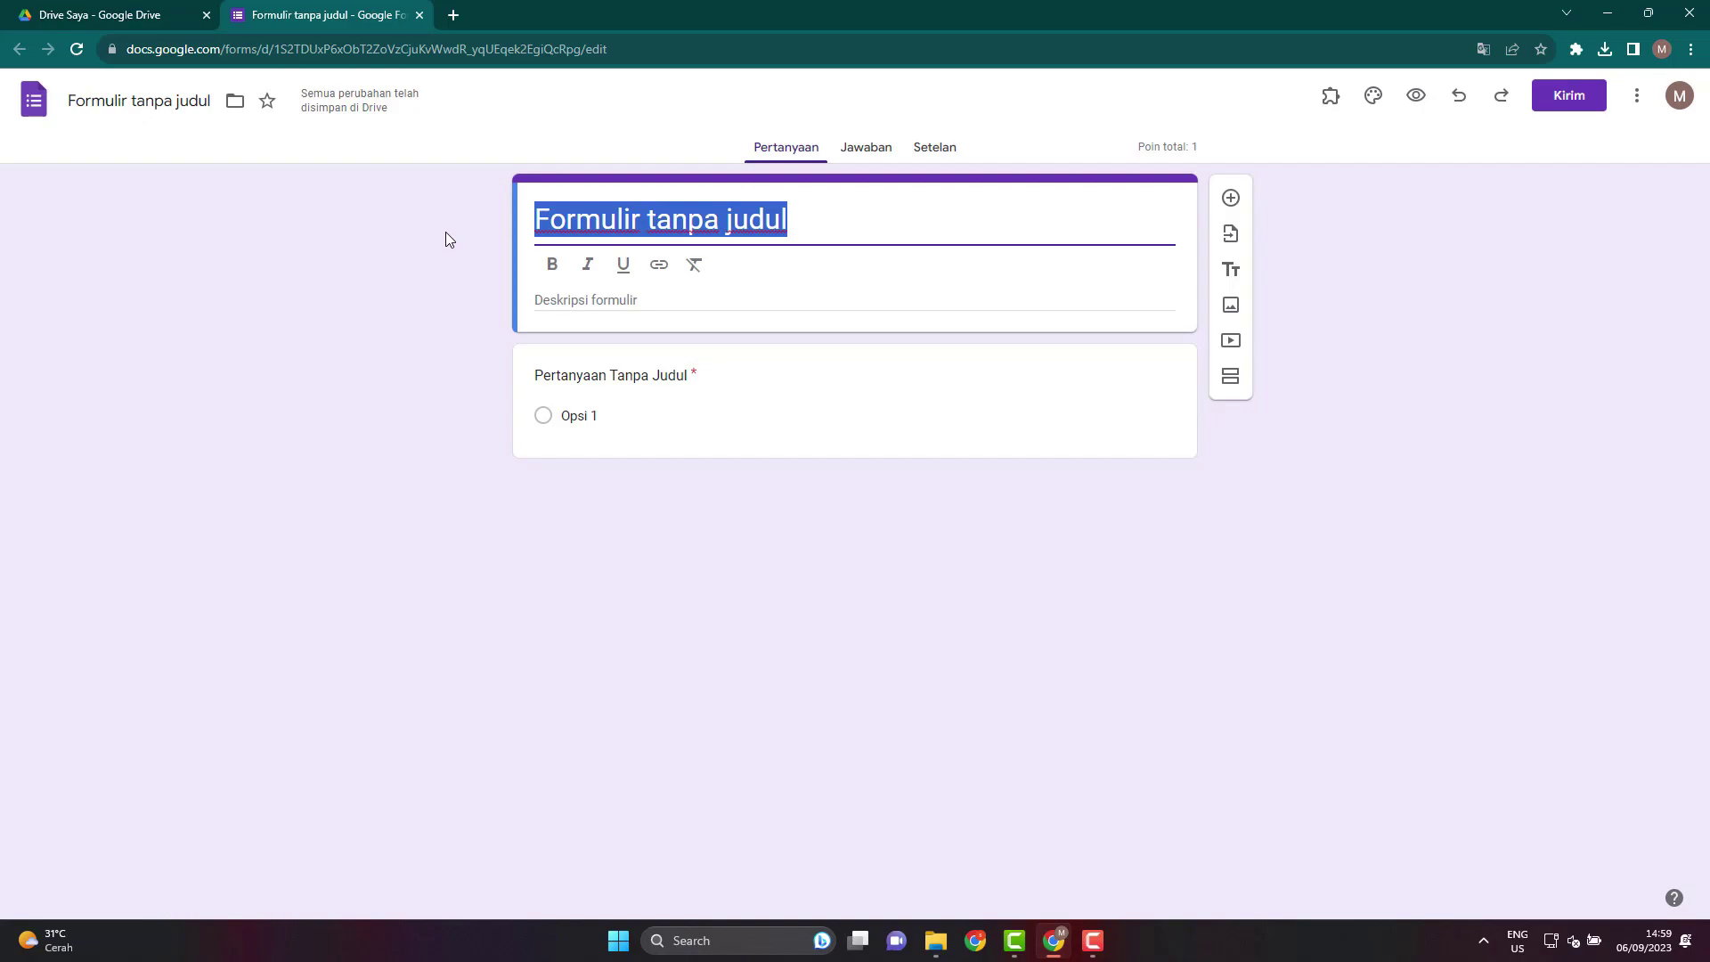
type("sum")
key("BackSpace")
key("BackSpace")
key("BackSpace")
key("Caps_Lock")
type("SUMATID")
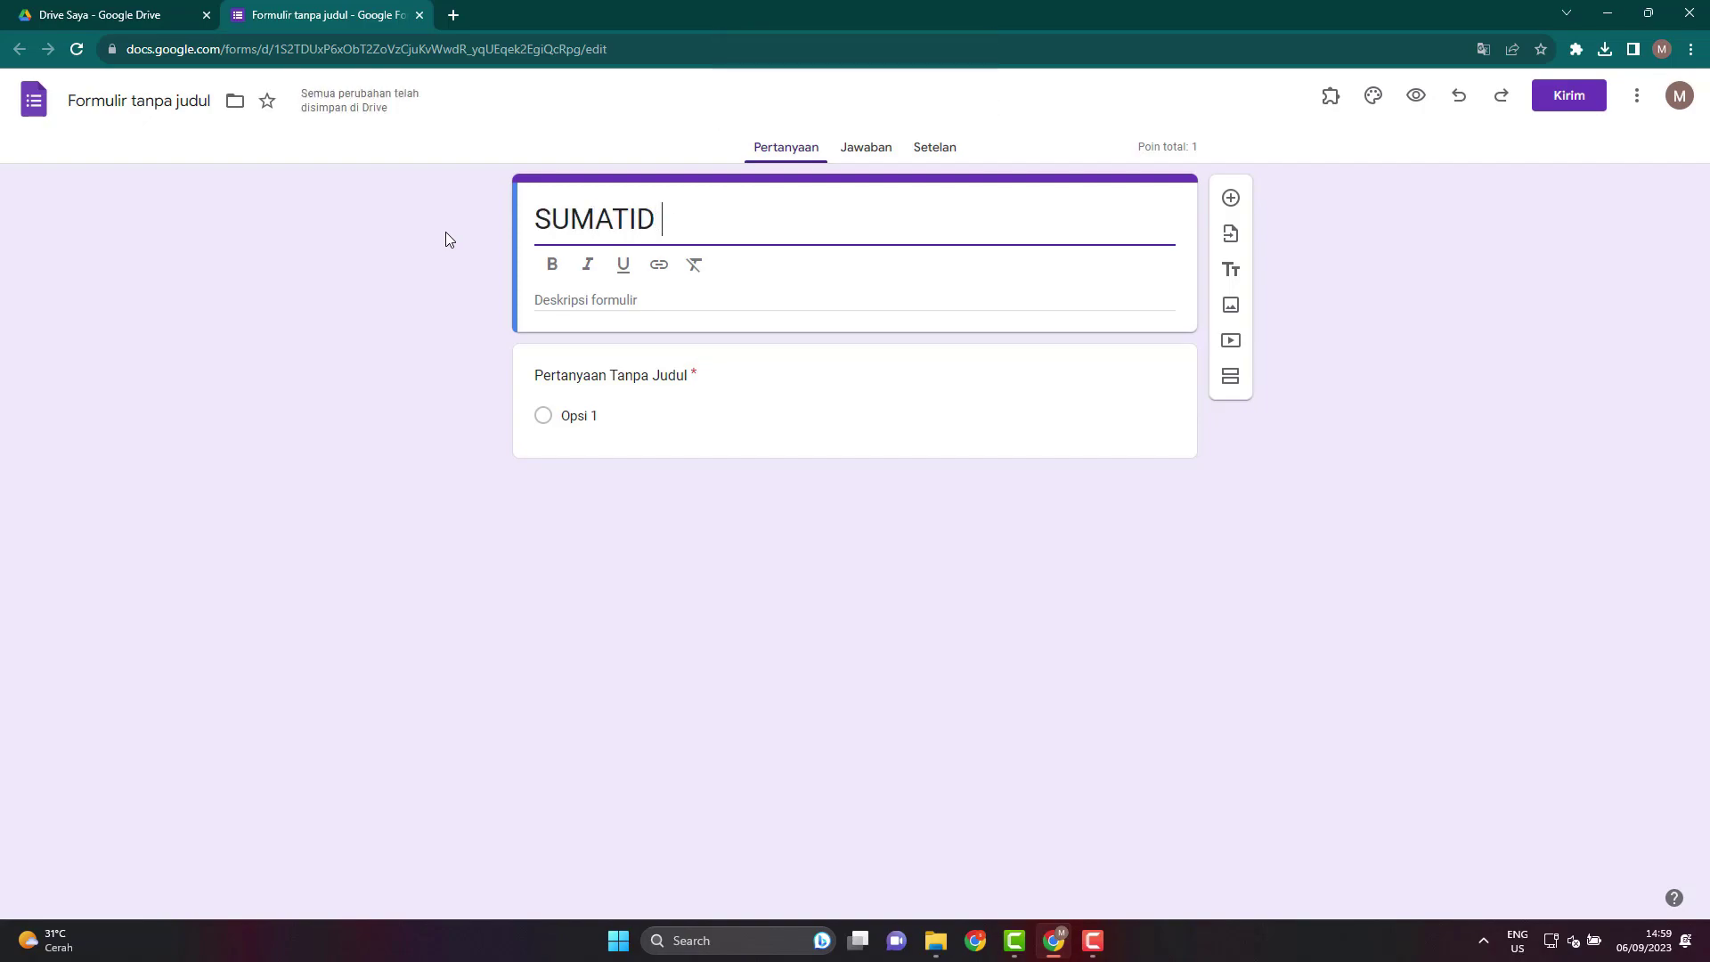
key("BackSpace")
key("BackSpace")
type("F TENGAH")
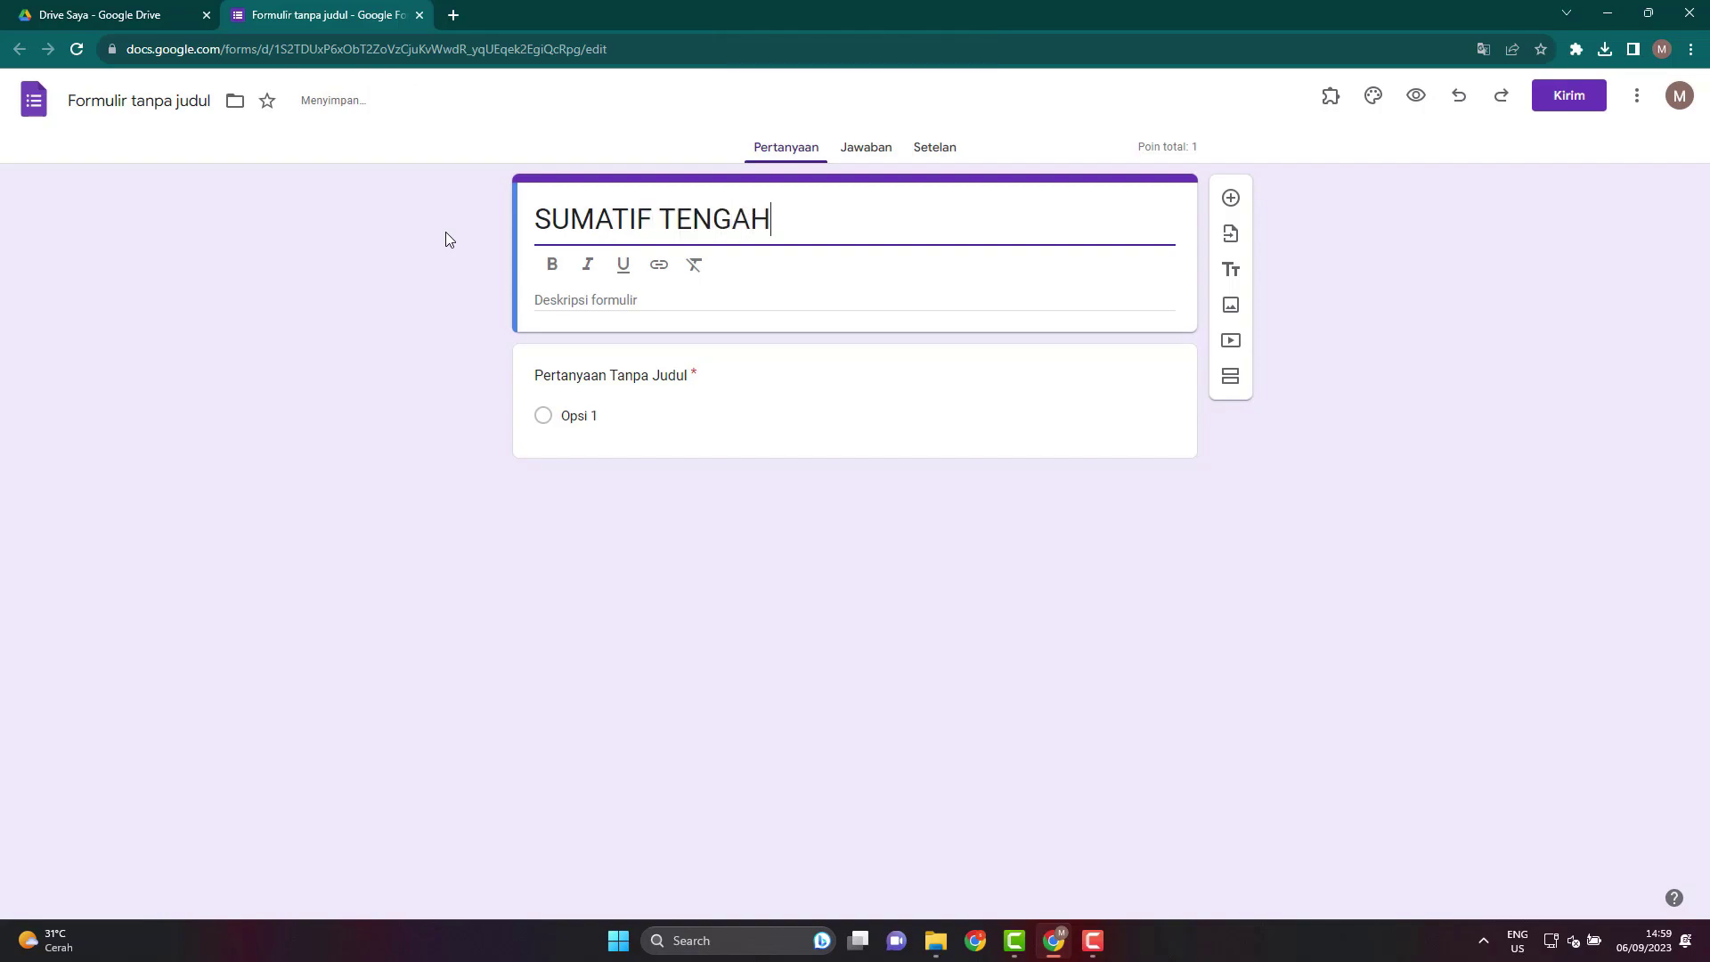
type(" SEMESTER GAN")
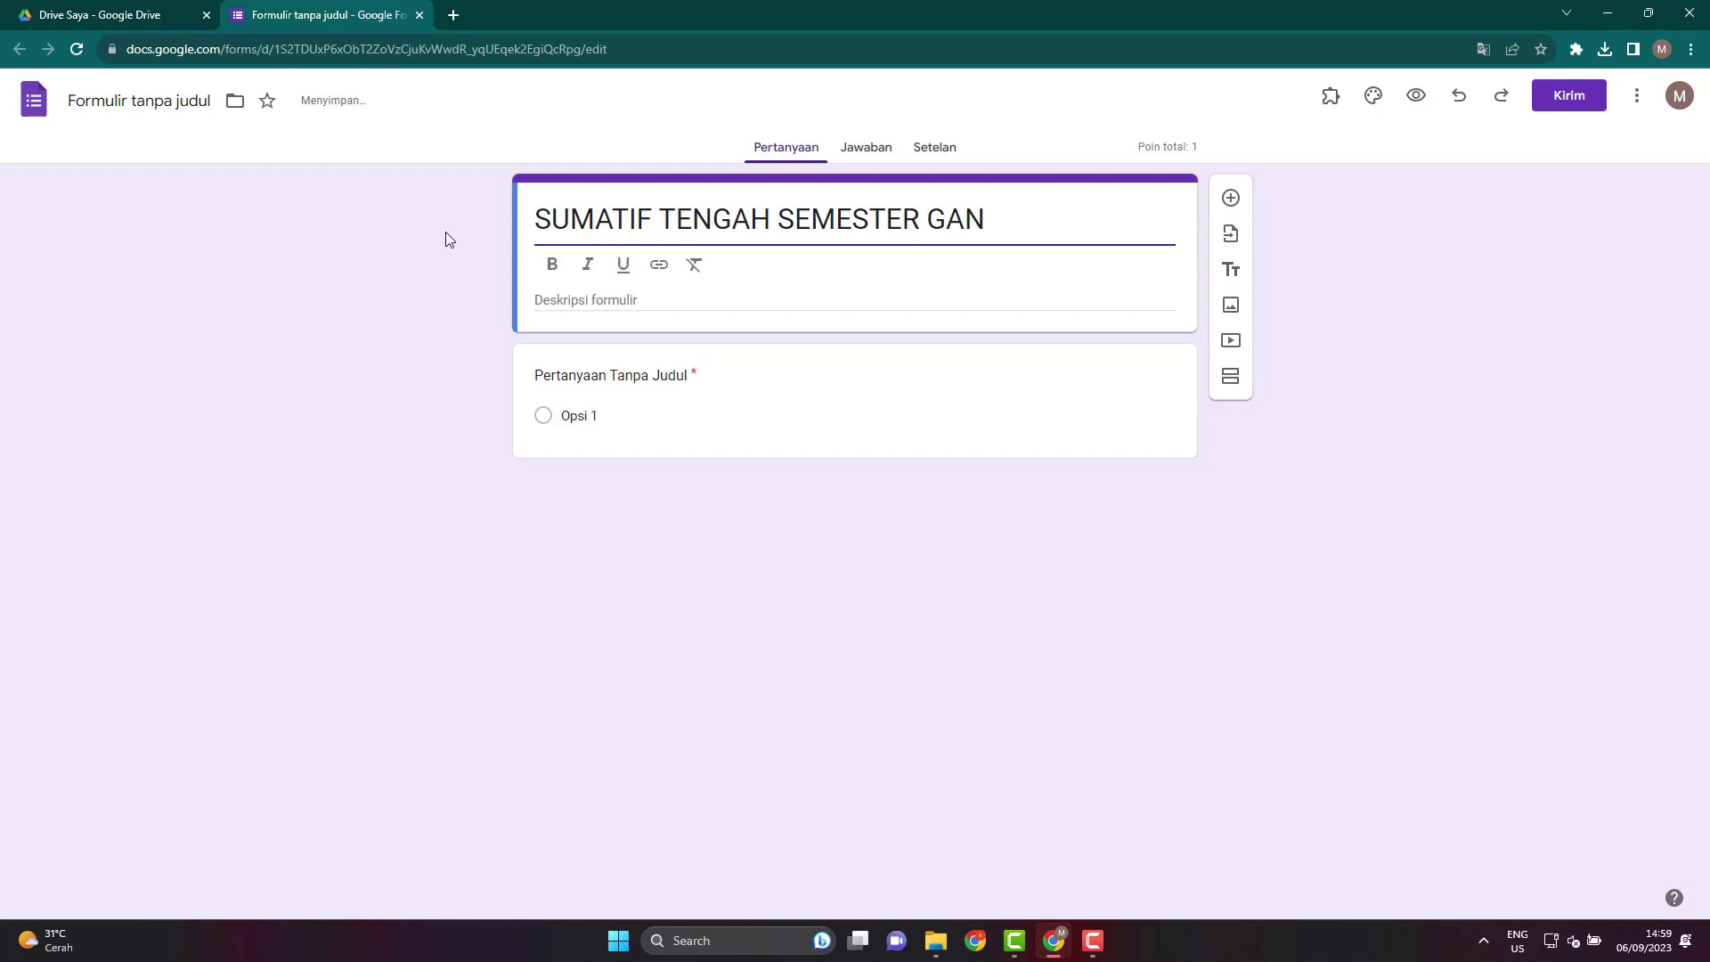
type("JIL IPA 2023/2024")
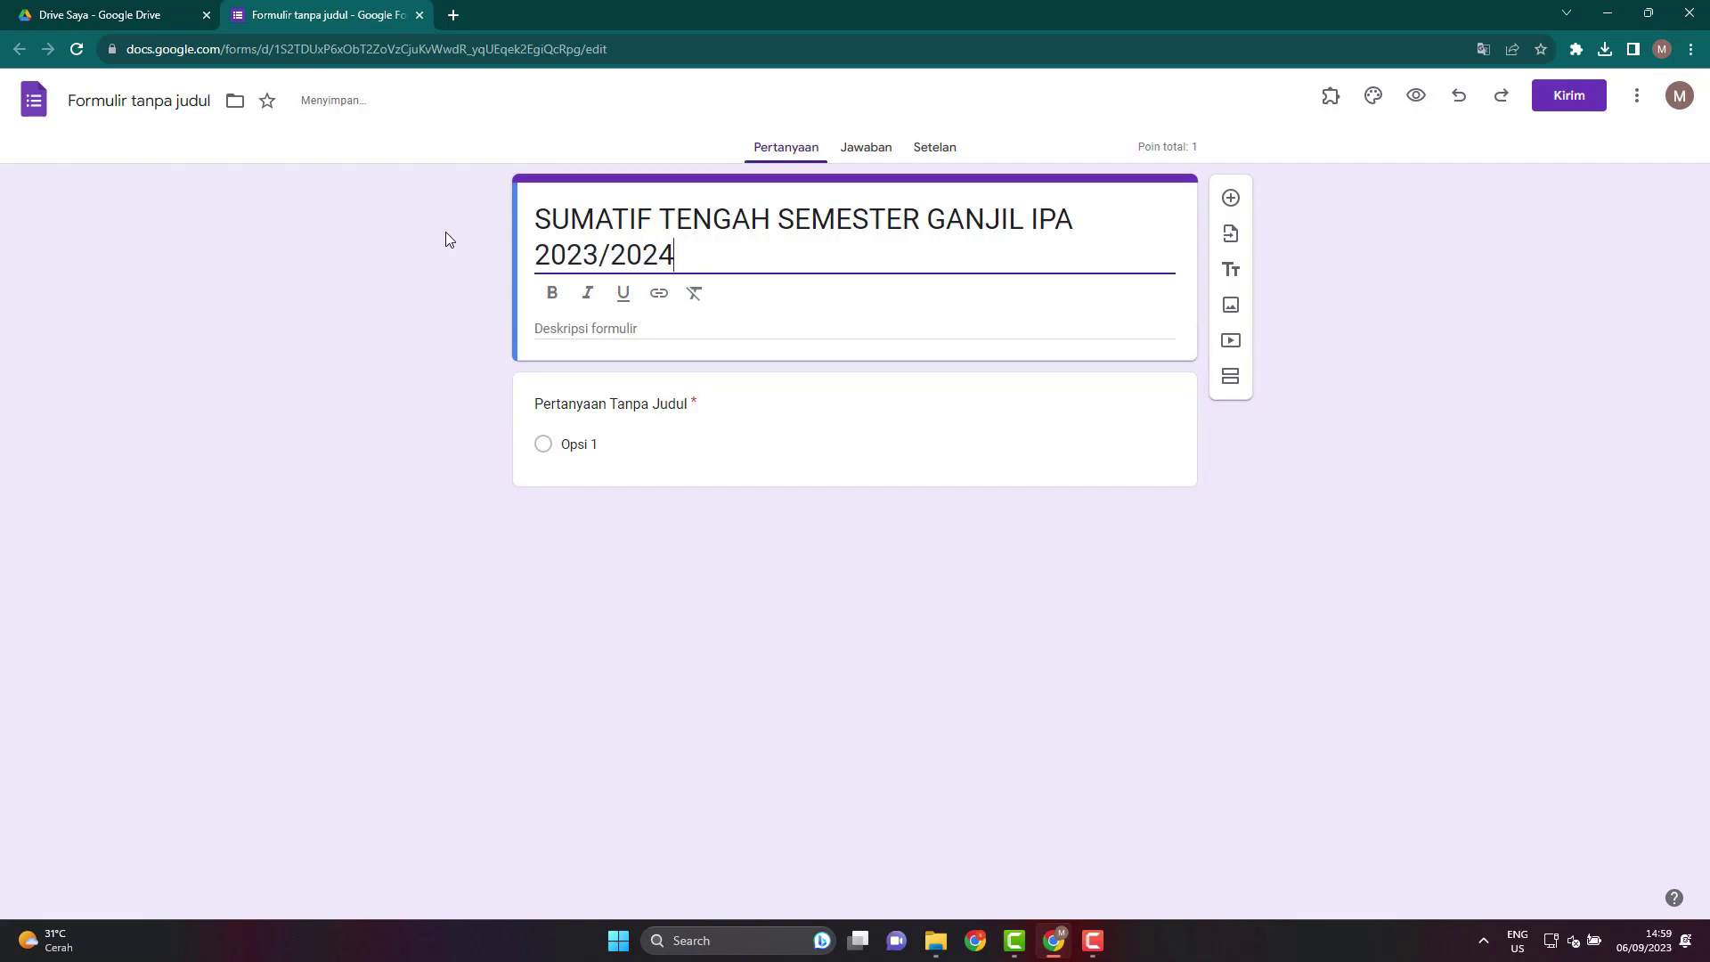
left_click(425, 395)
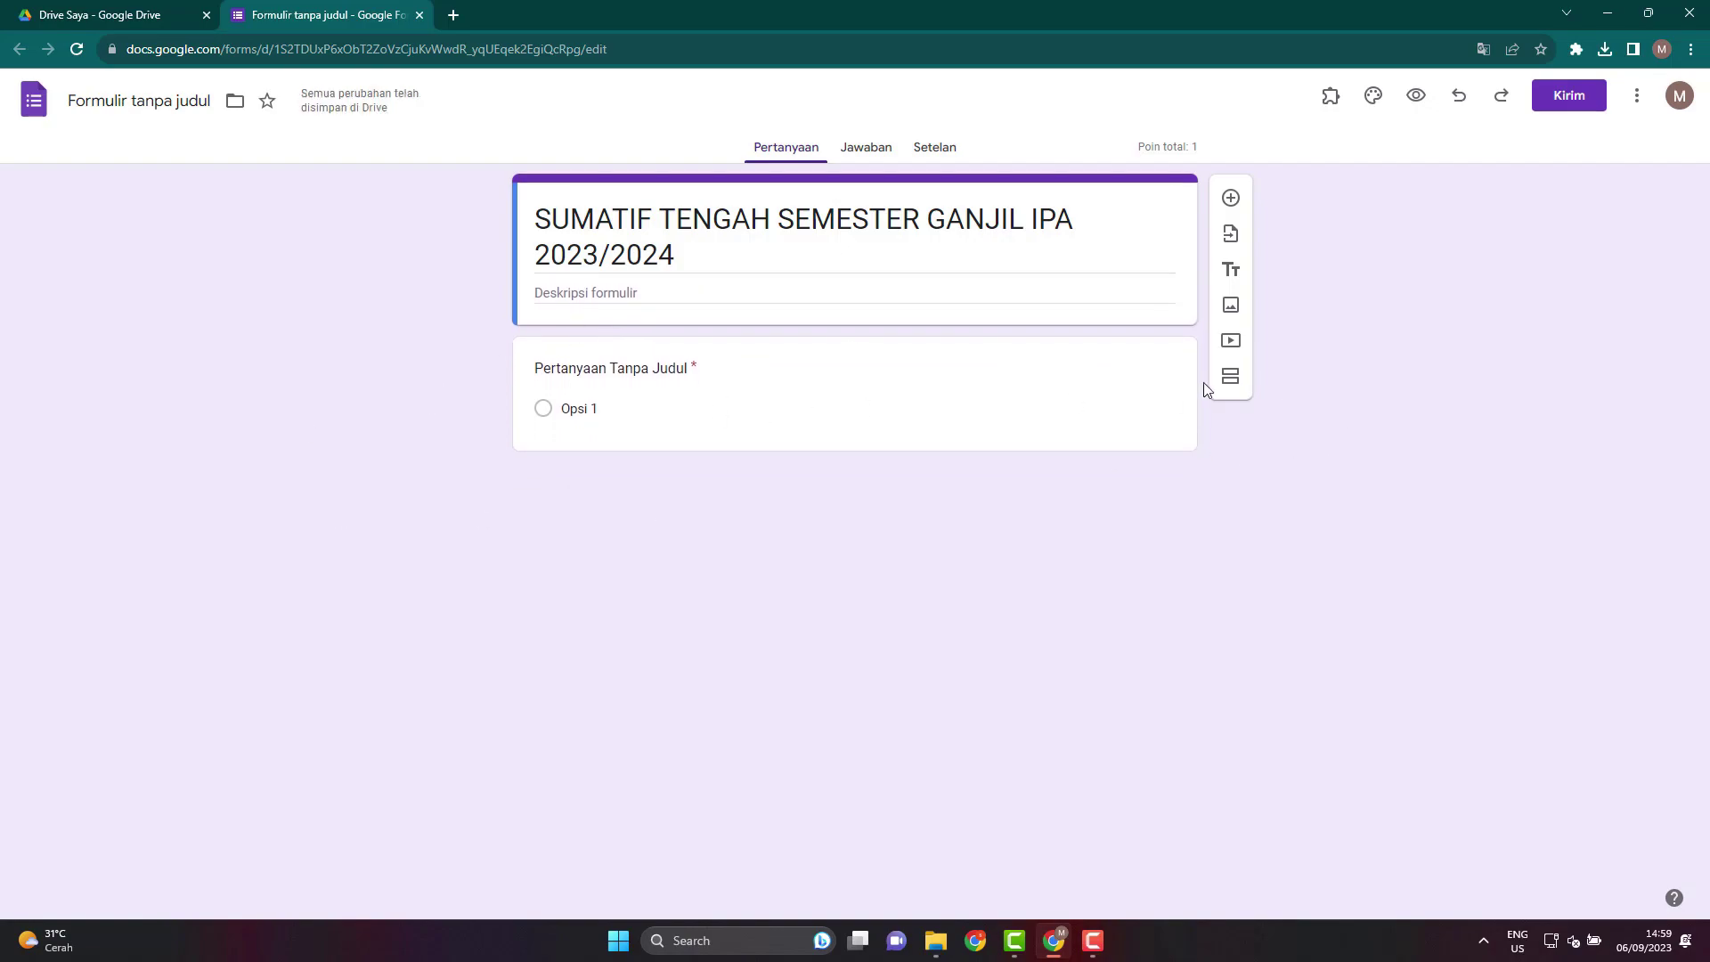
Title the first question 'NAMA LENGKAP'.
left_click(700, 409)
left_click(334, 461)
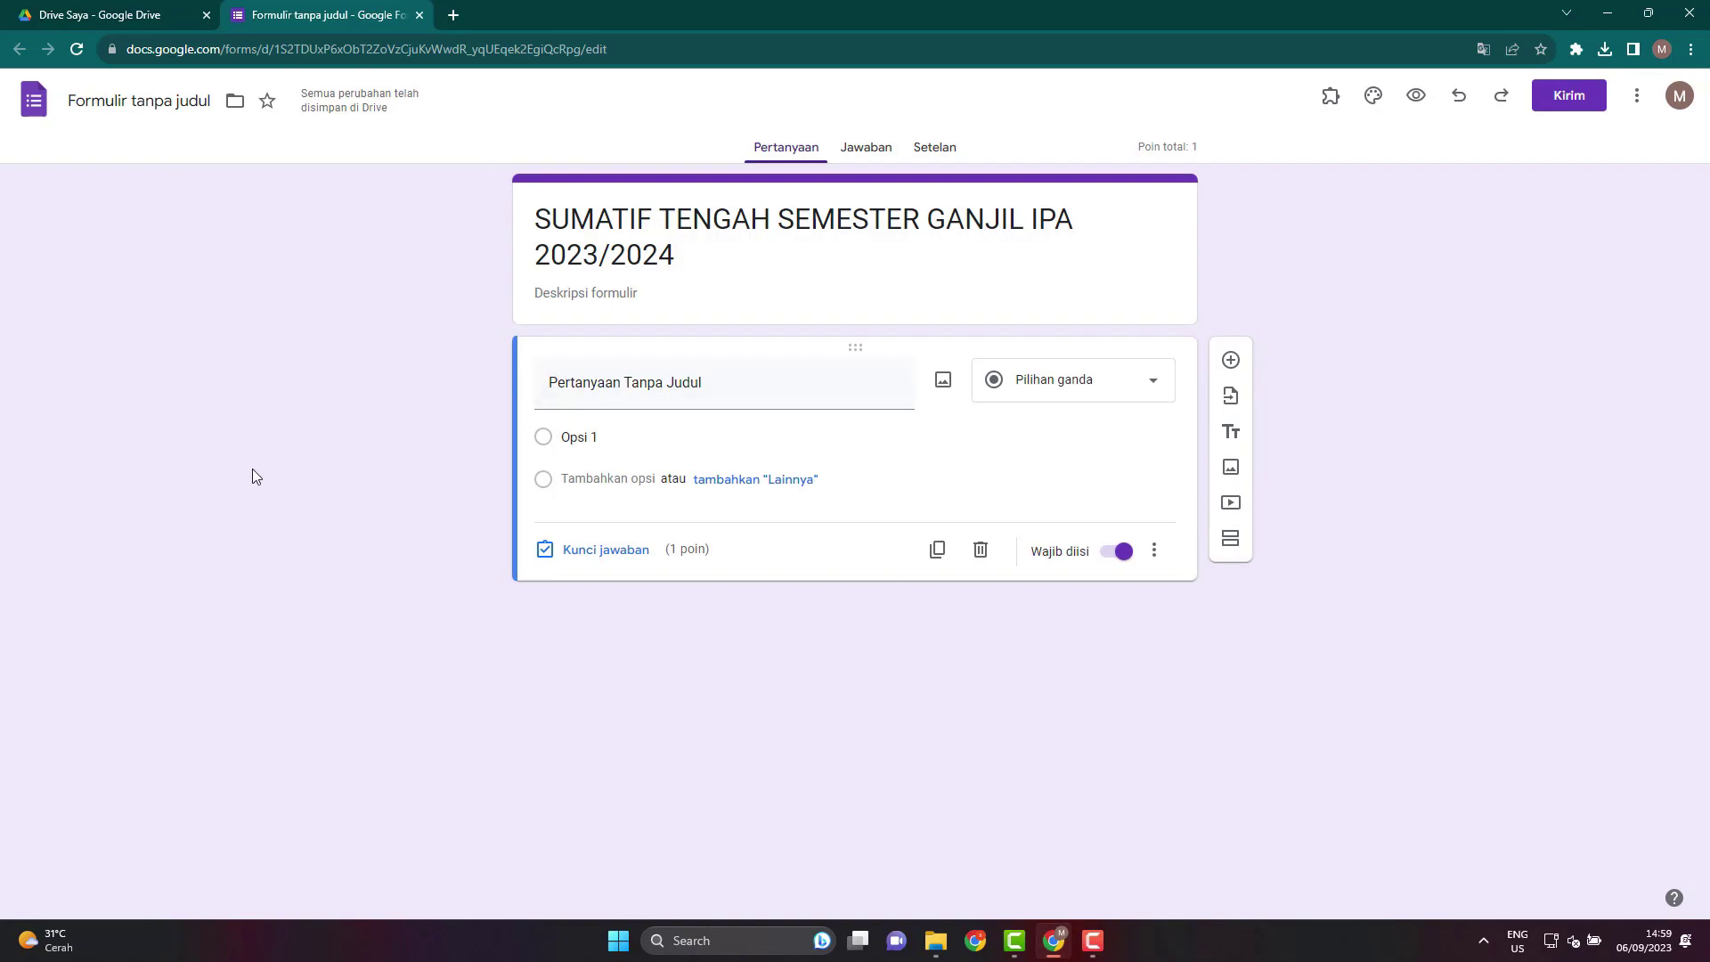
left_click(801, 397)
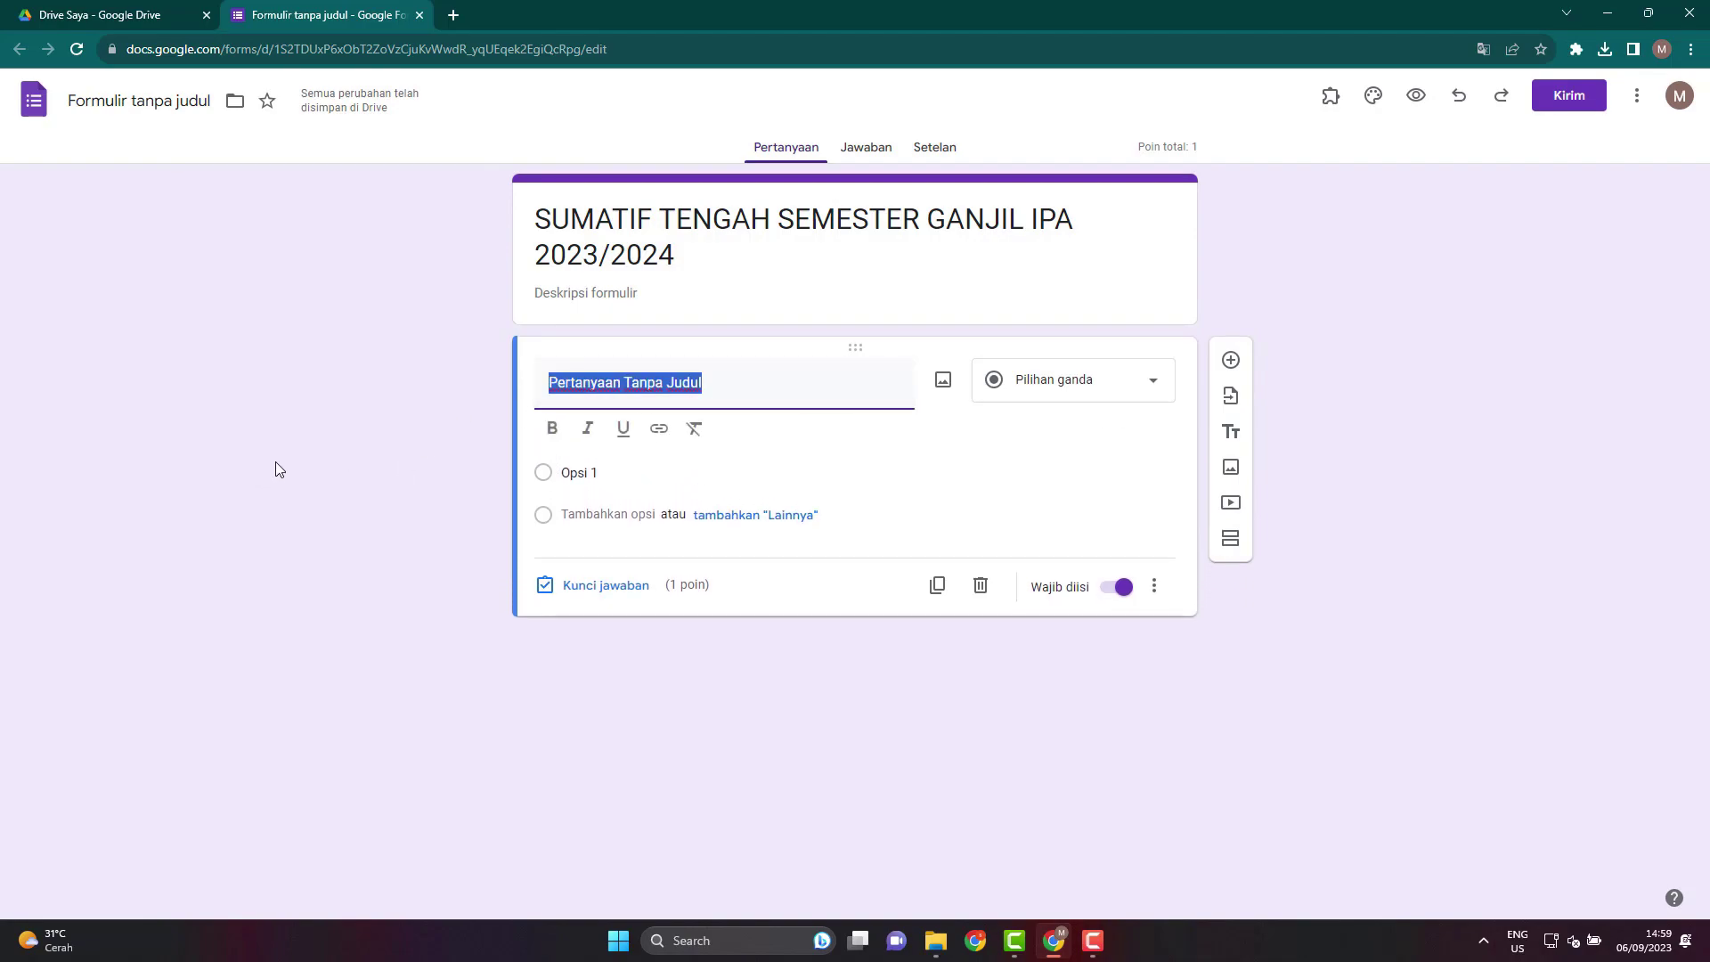
left_click(276, 462)
left_click(740, 383)
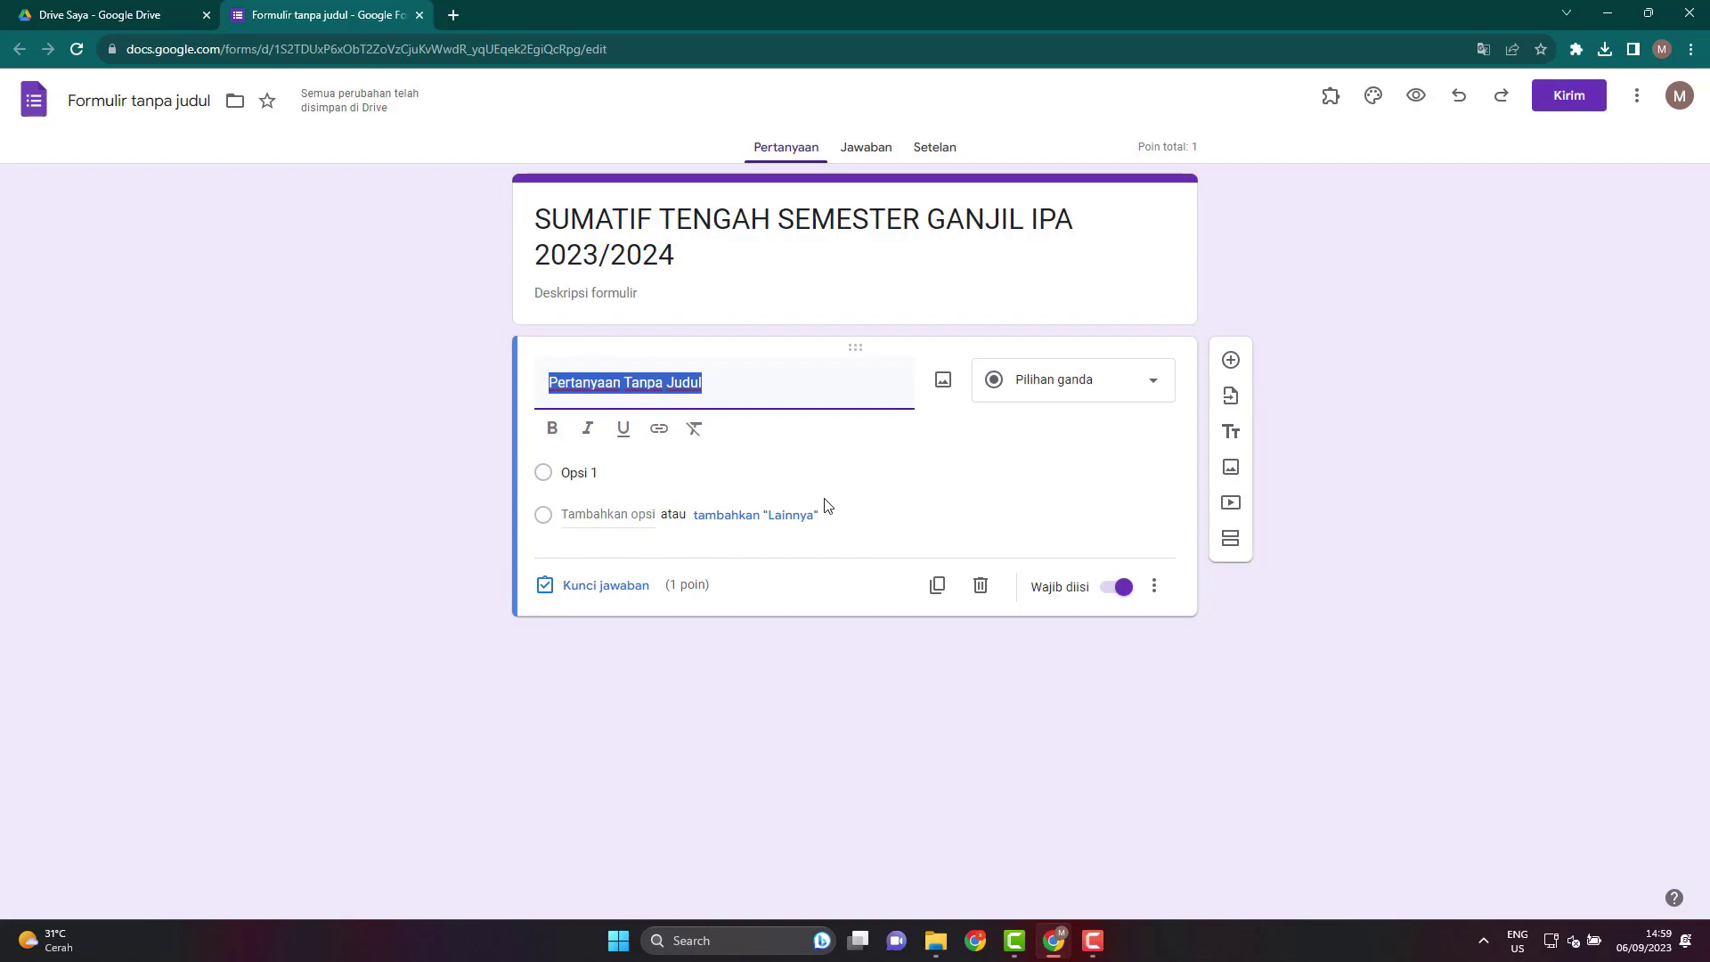
left_click(736, 393)
triple_click(736, 396)
type("NAMA LENGKAP")
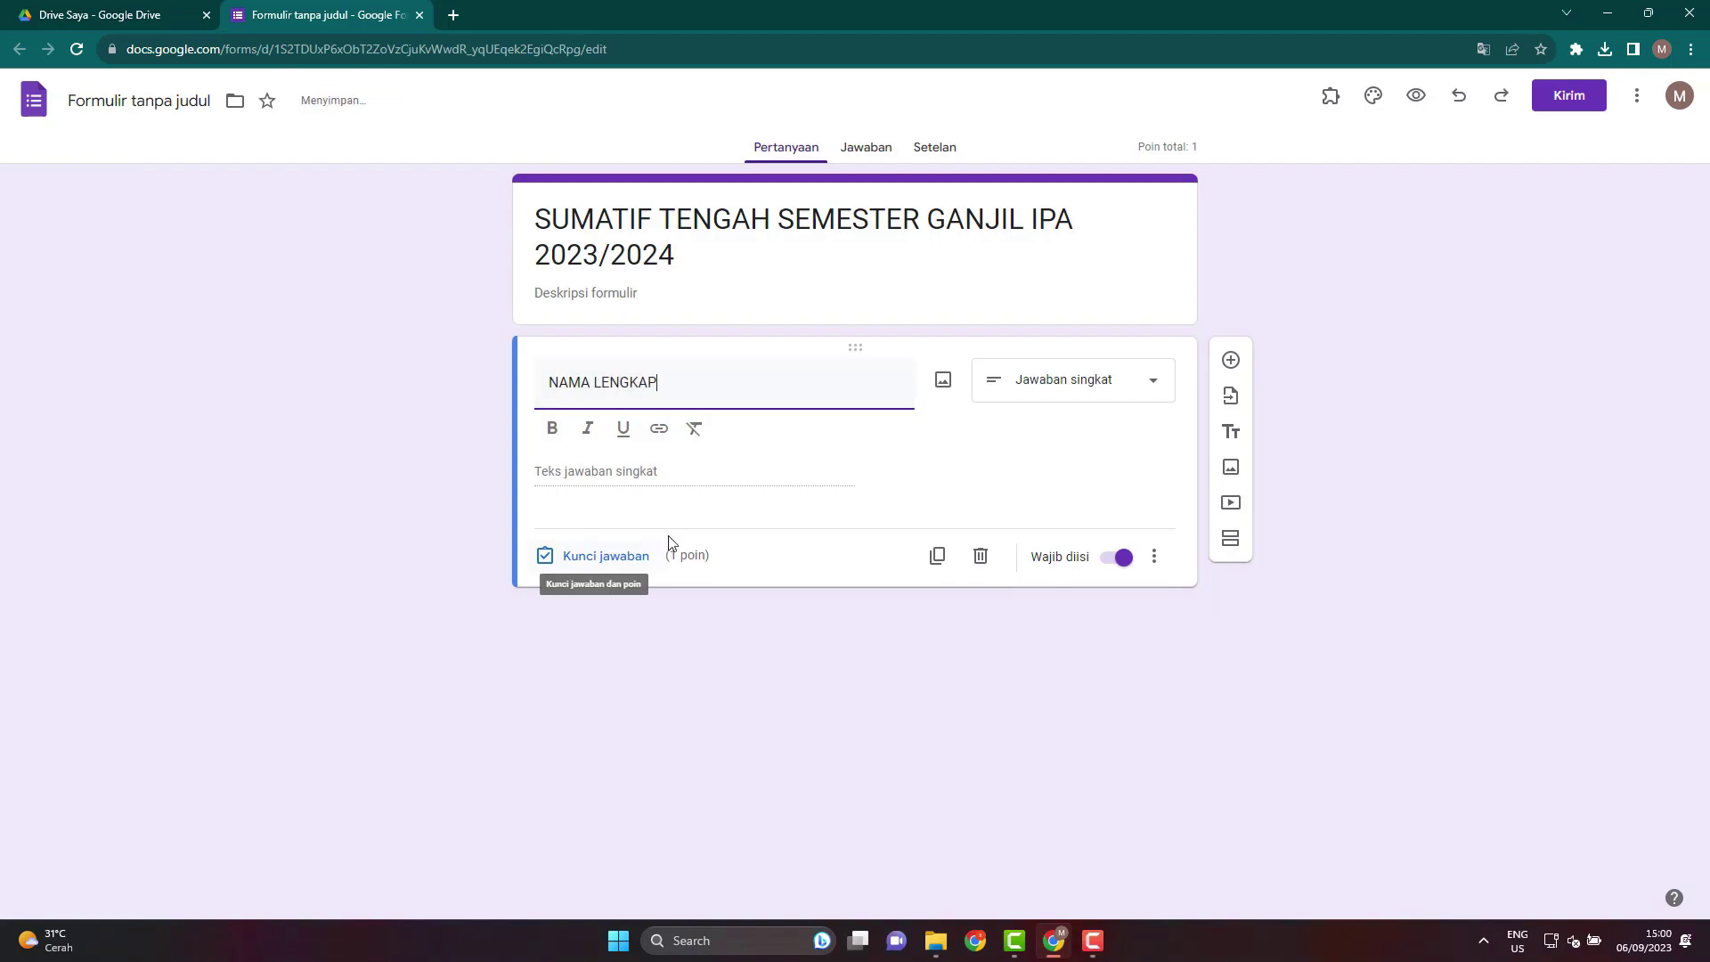
Keep NAMA LENGKAP as Jawaban singkat and set its answer-key points to 0.
left_click(1029, 387)
left_click(1032, 386)
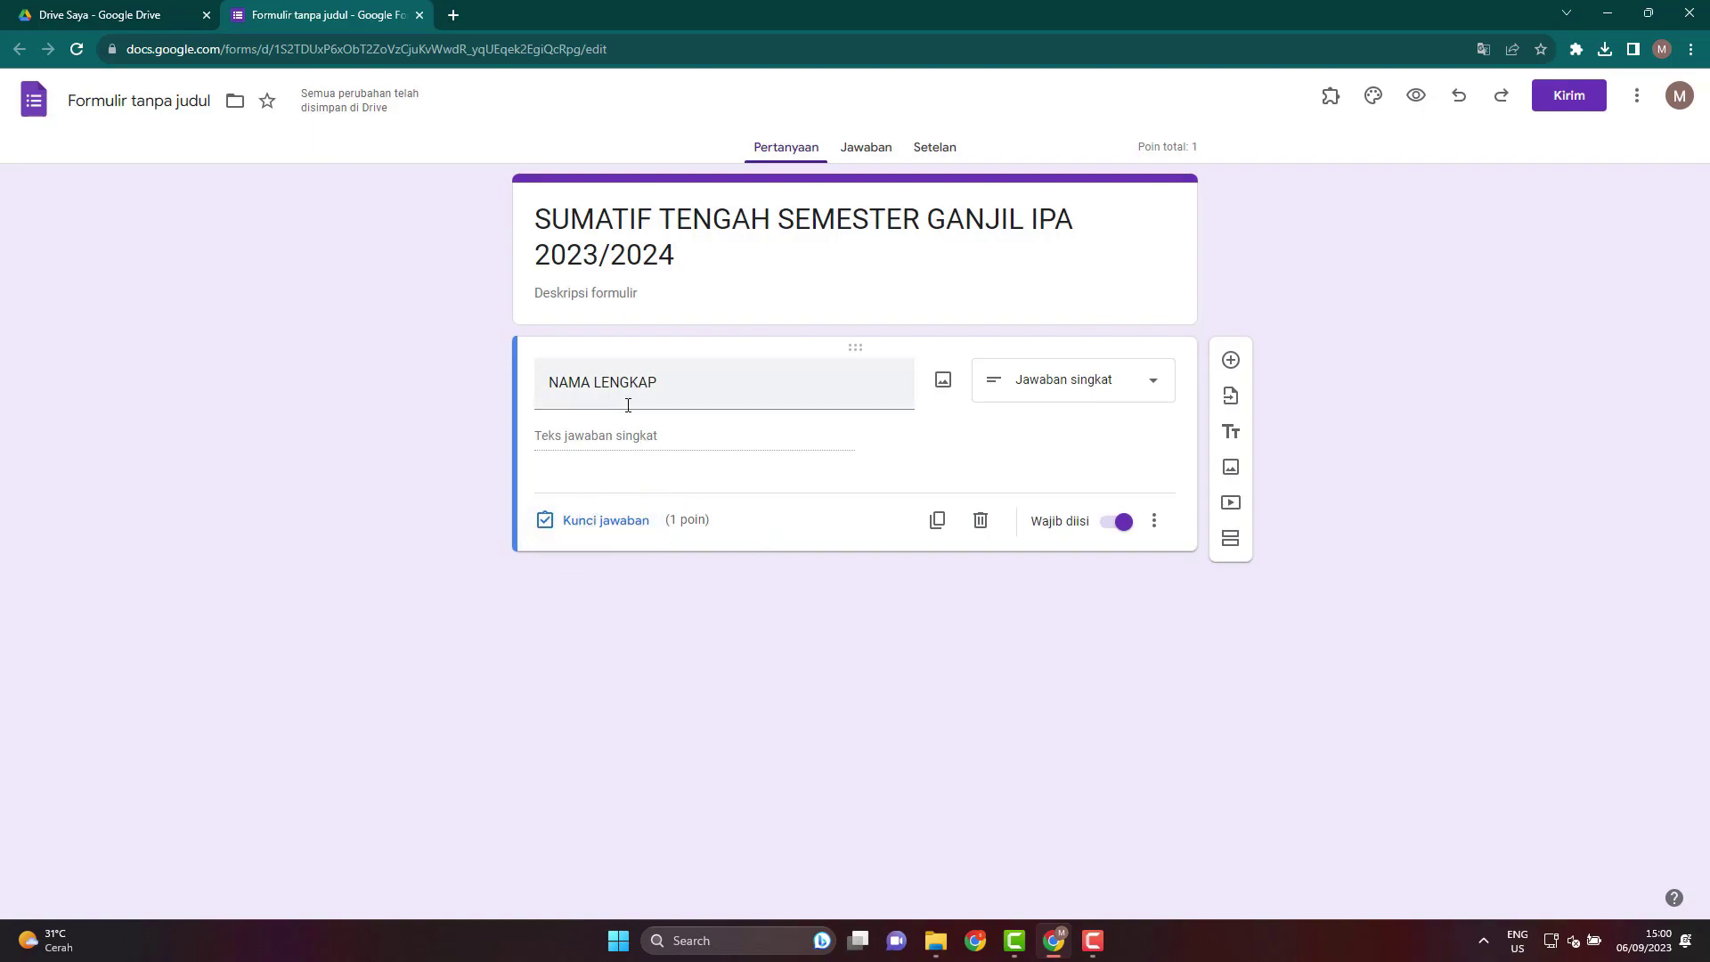
left_click(611, 523)
left_click(1137, 440)
left_click(1124, 624)
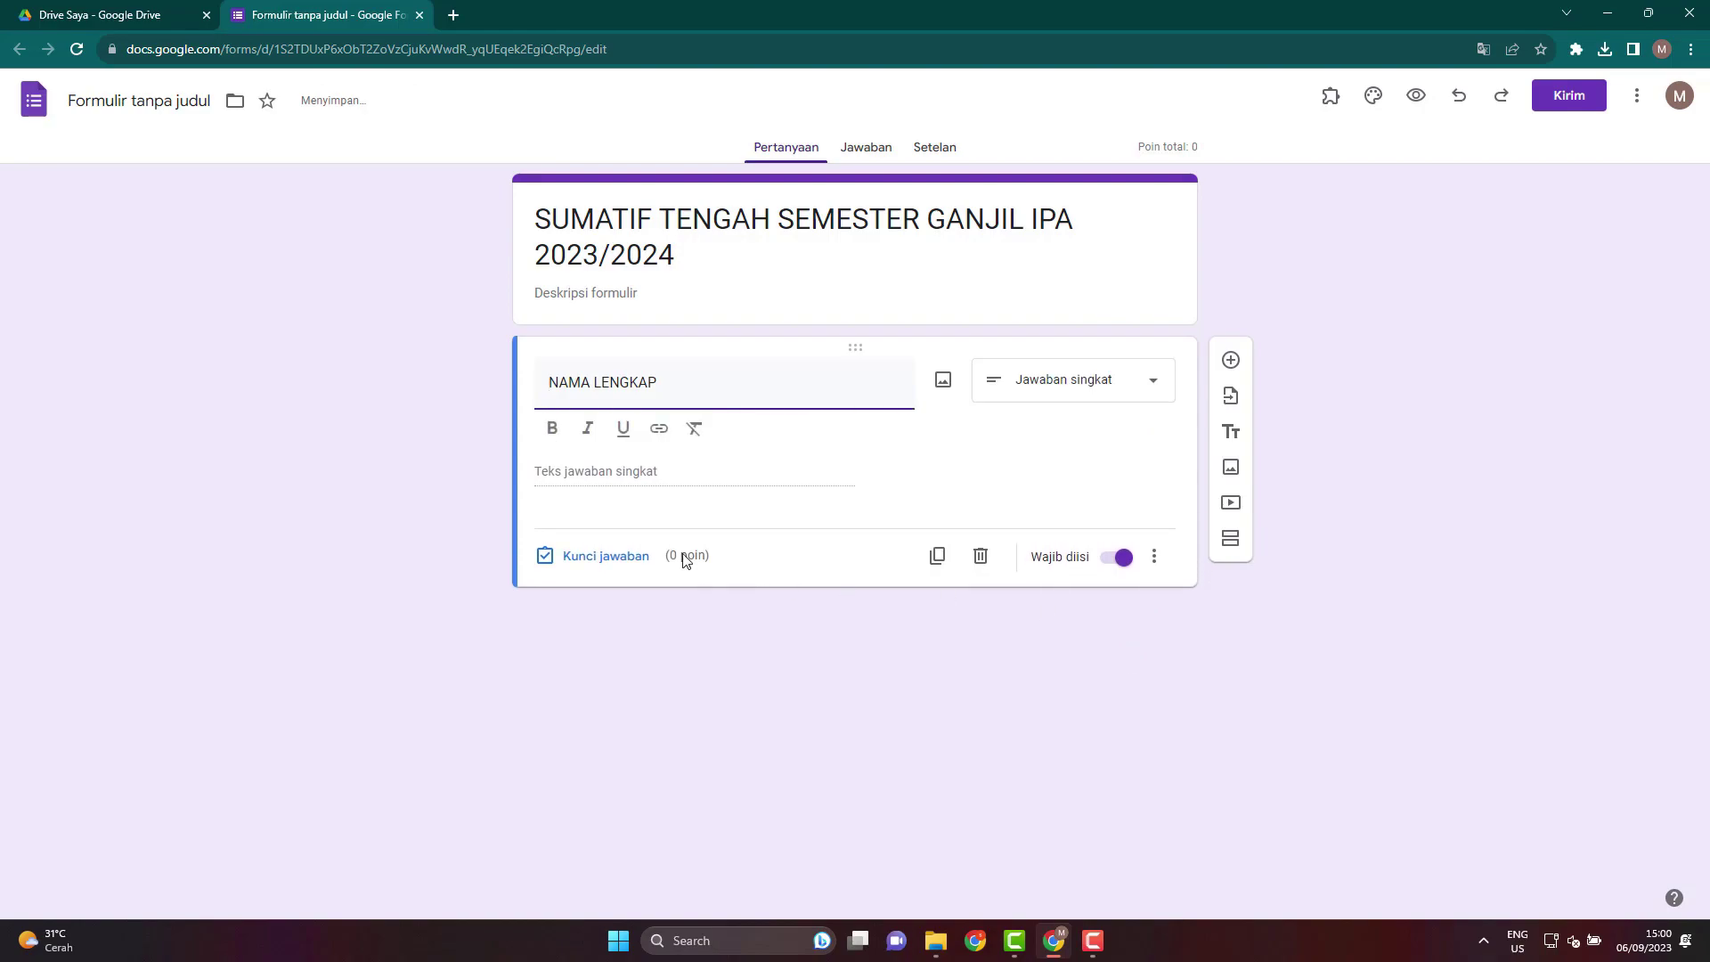
Add a new question titled 'KELAS' with the Drop-down type.
left_click(1231, 360)
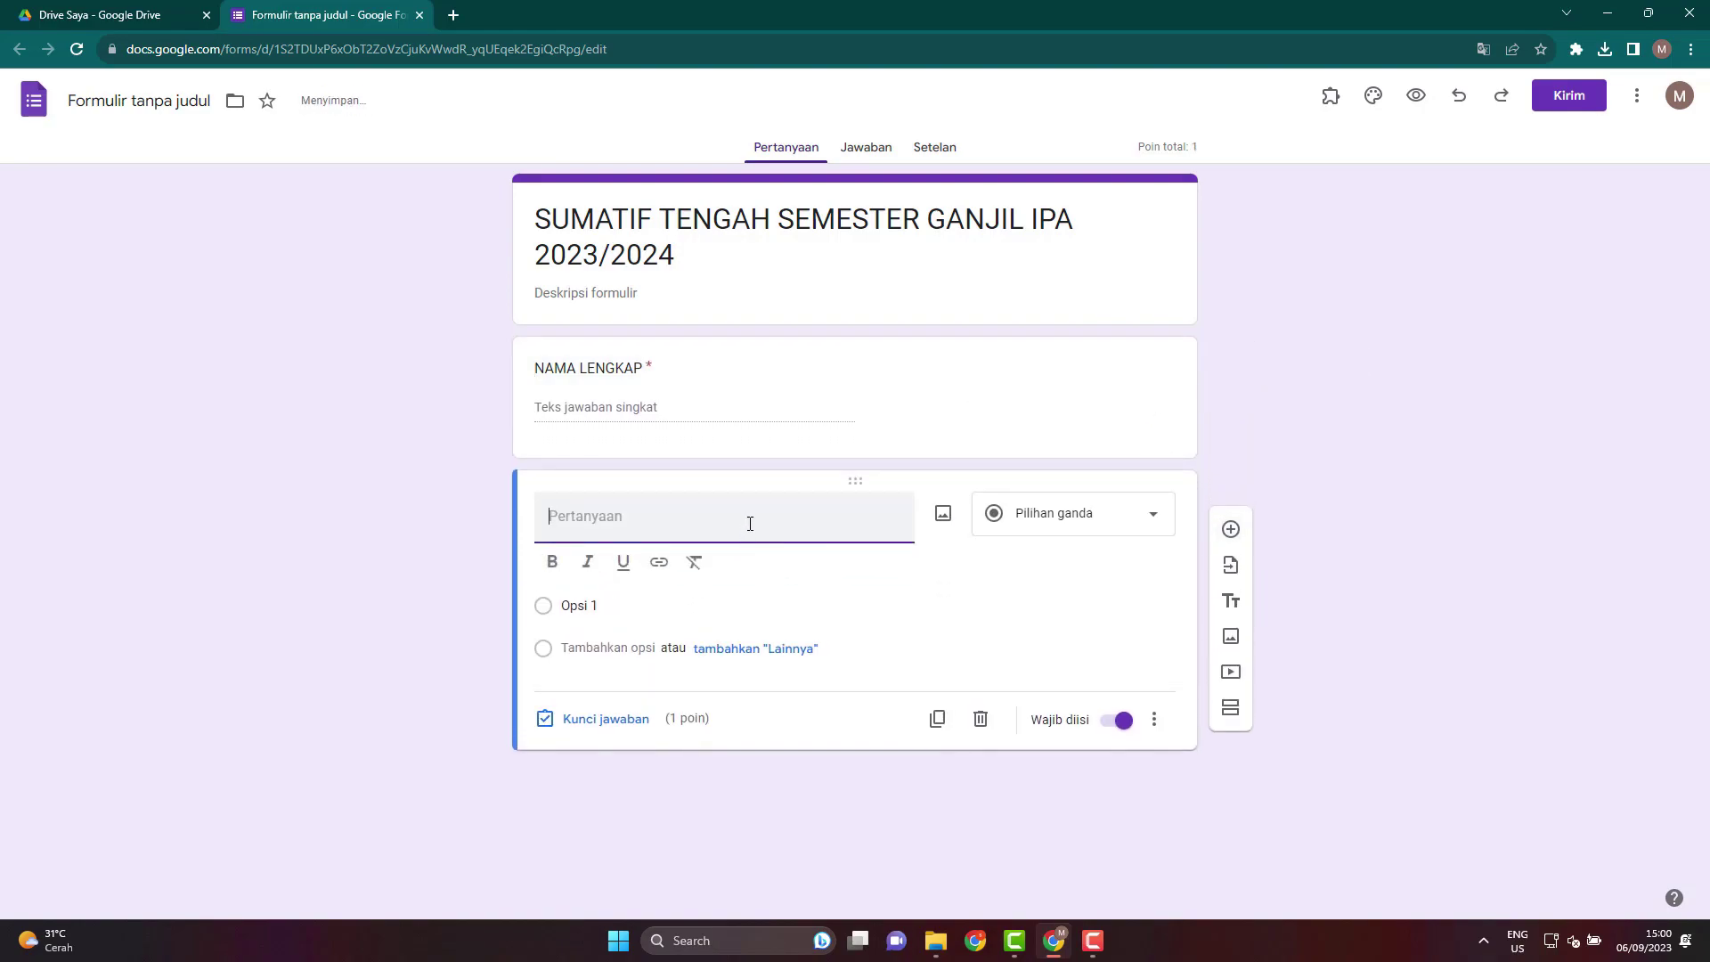
type("KELAS")
left_click(1082, 525)
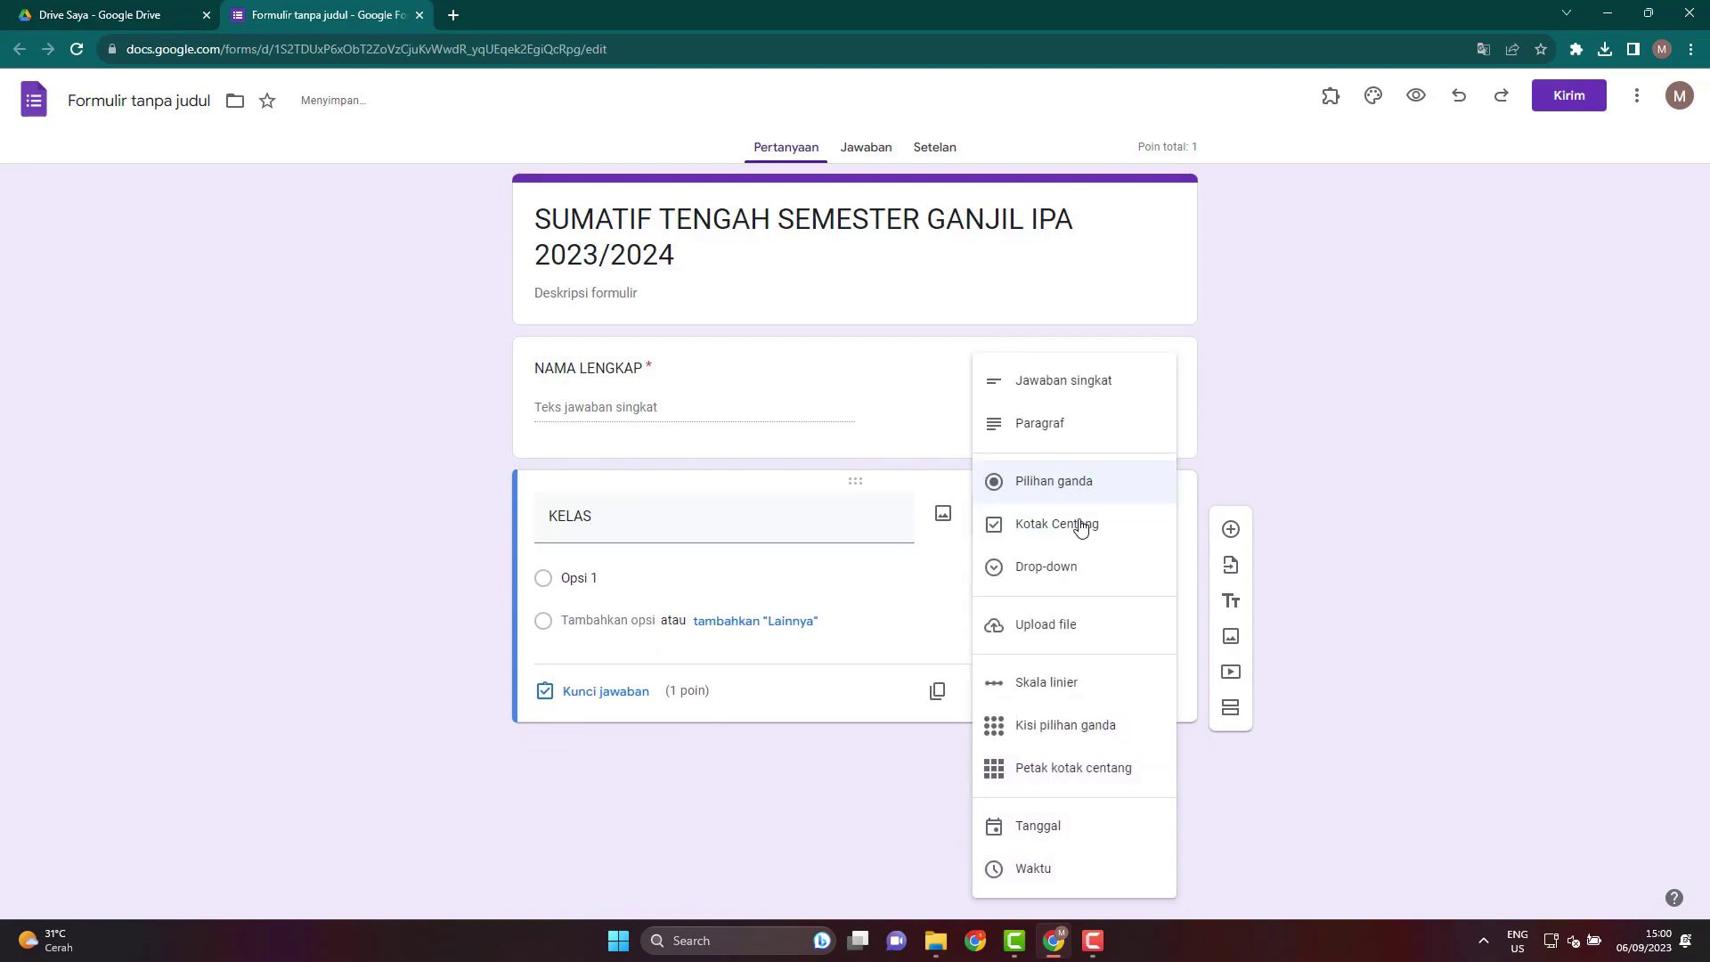
left_click(1046, 581)
Enter the KELAS options 8.1, 8.2, 8.3, 8.4 and 8.5.
left_click(611, 573)
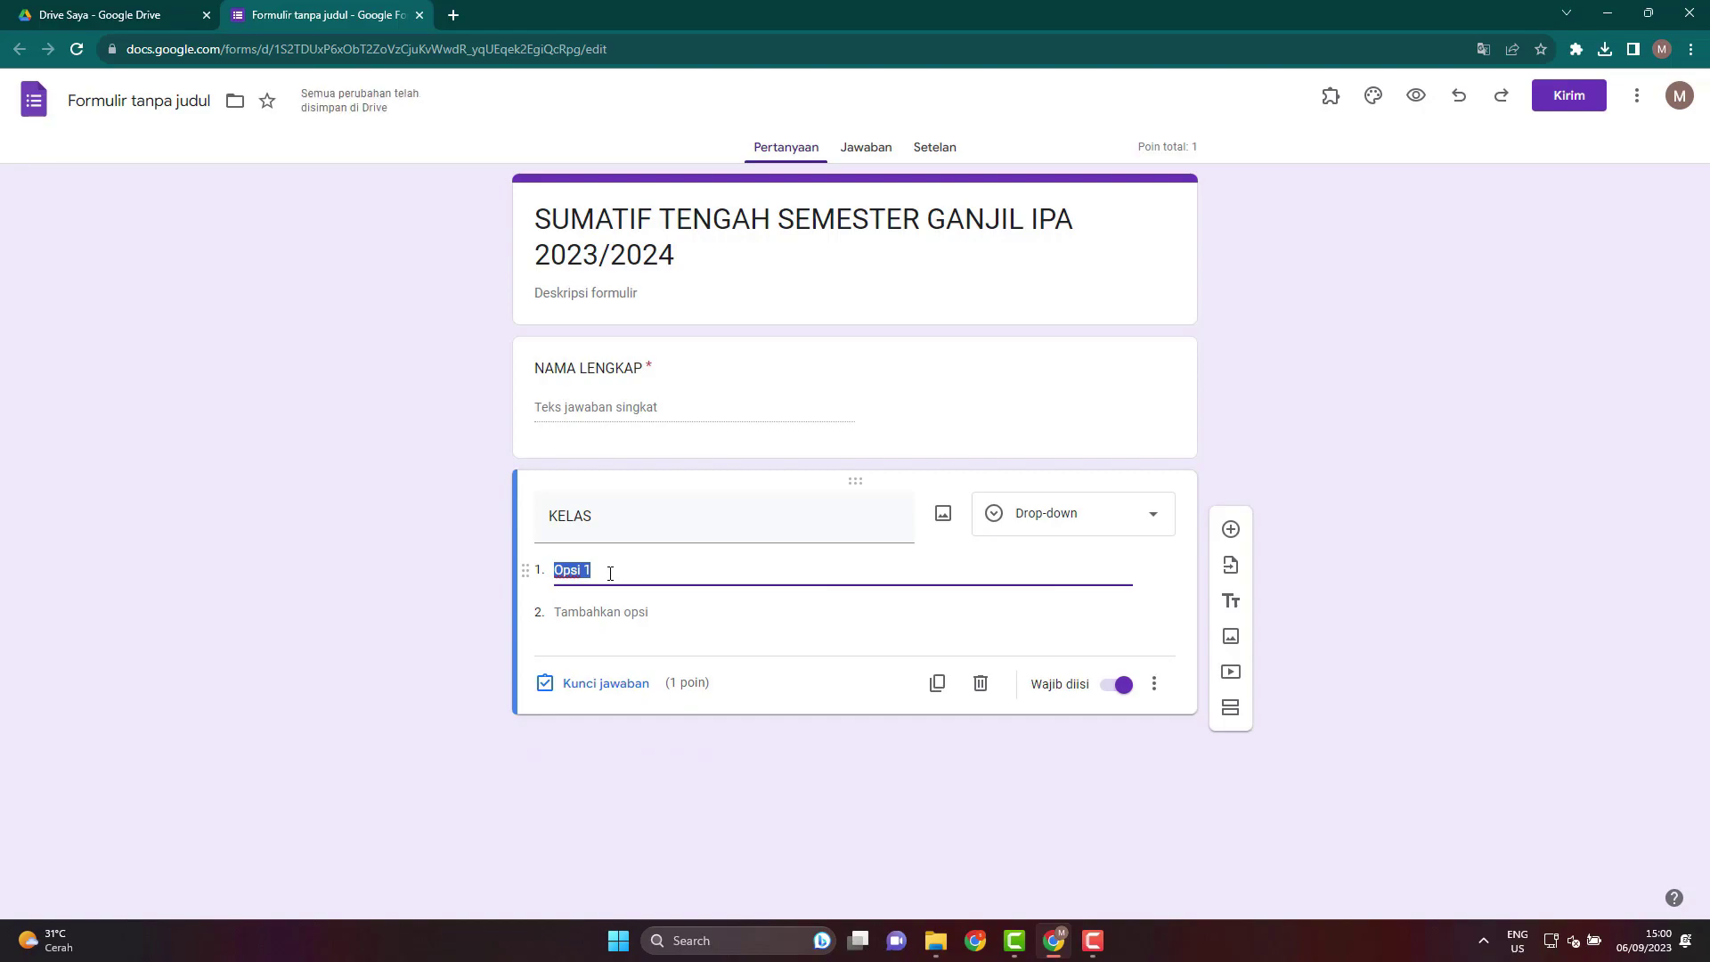
type("8")
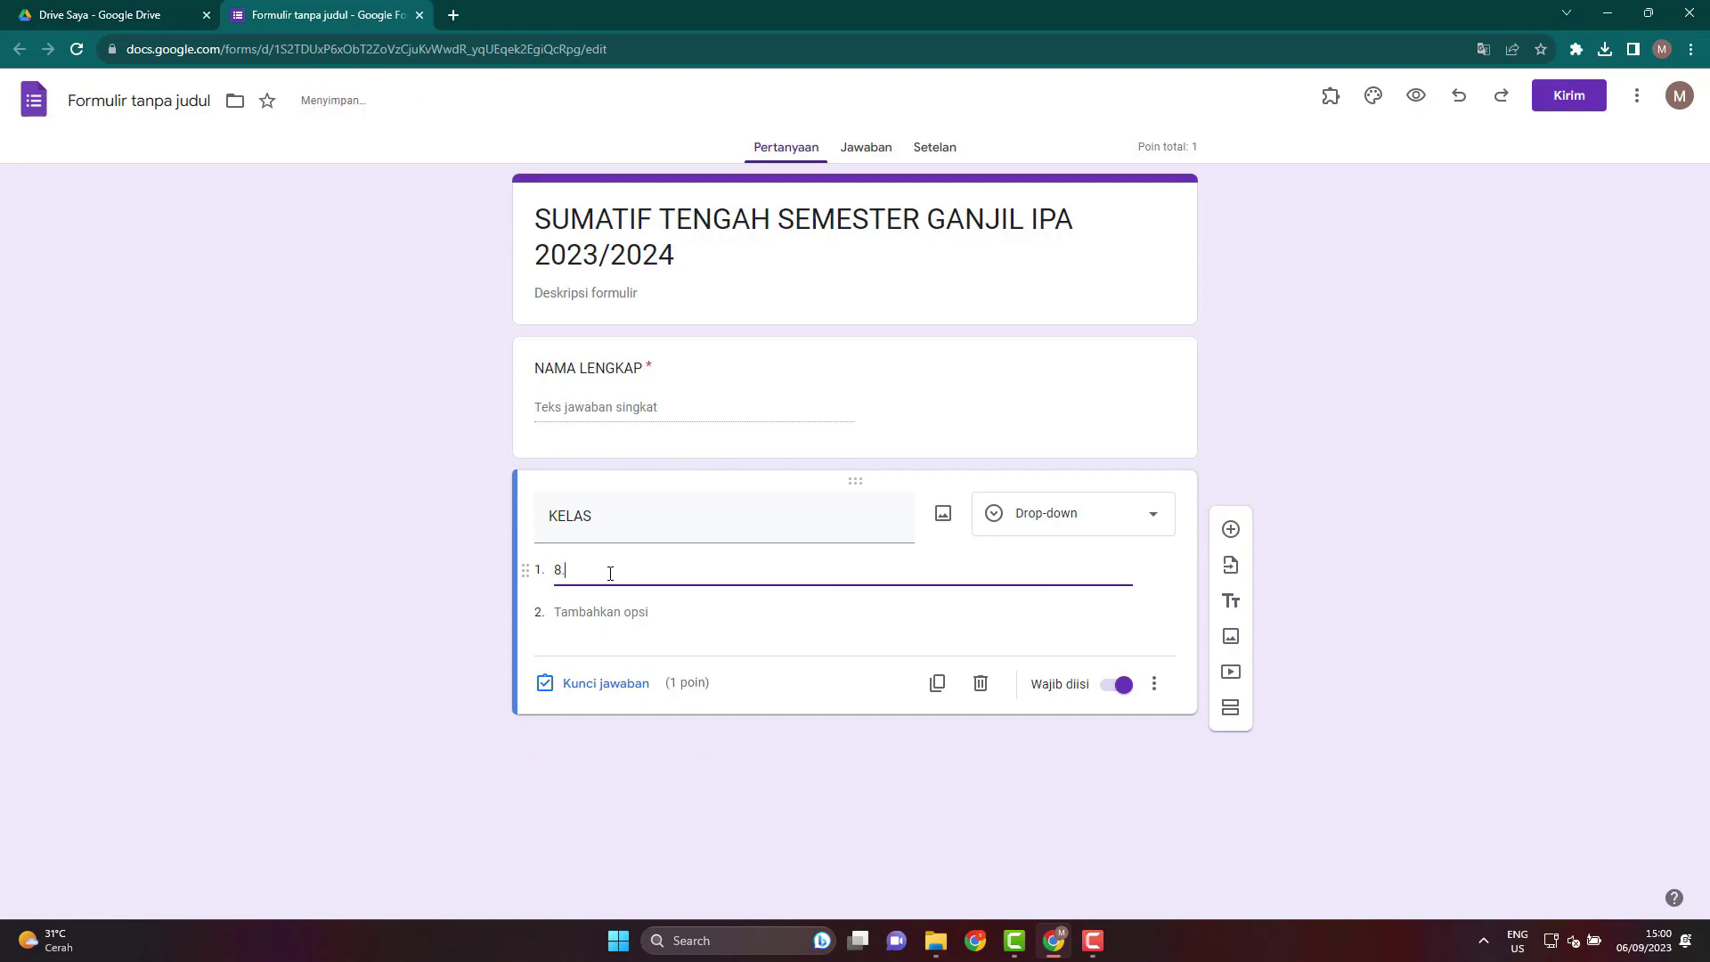
left_click(596, 613)
type("8.2")
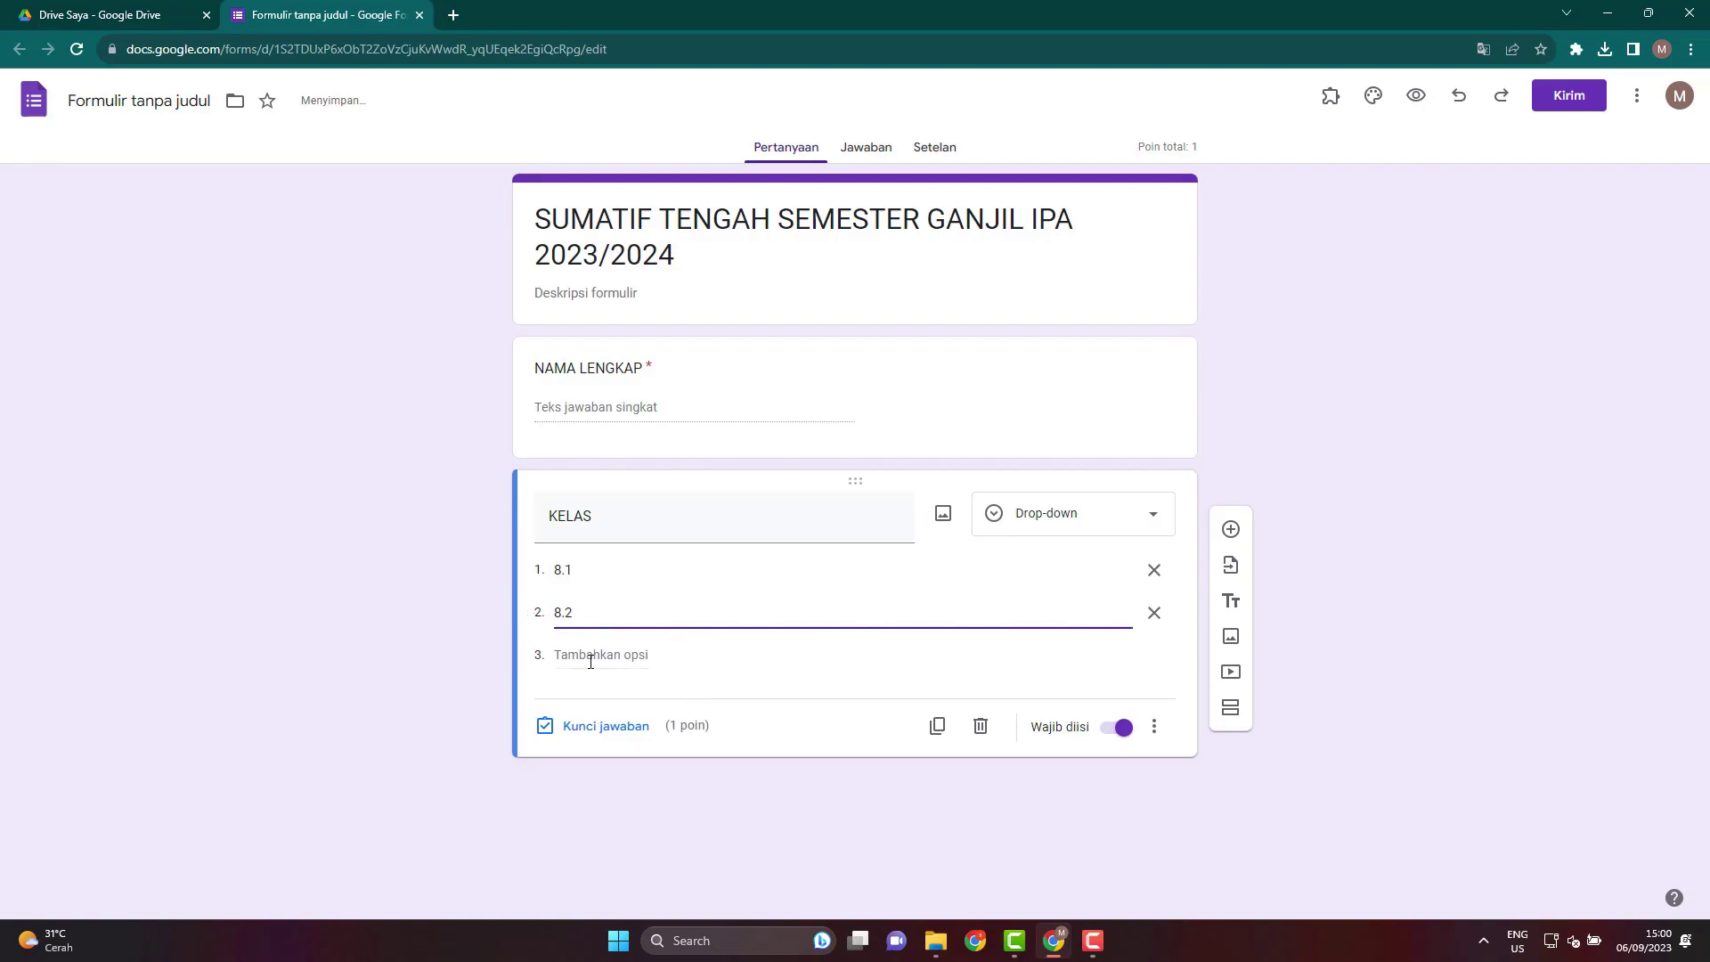
left_click(588, 657)
type("8.3")
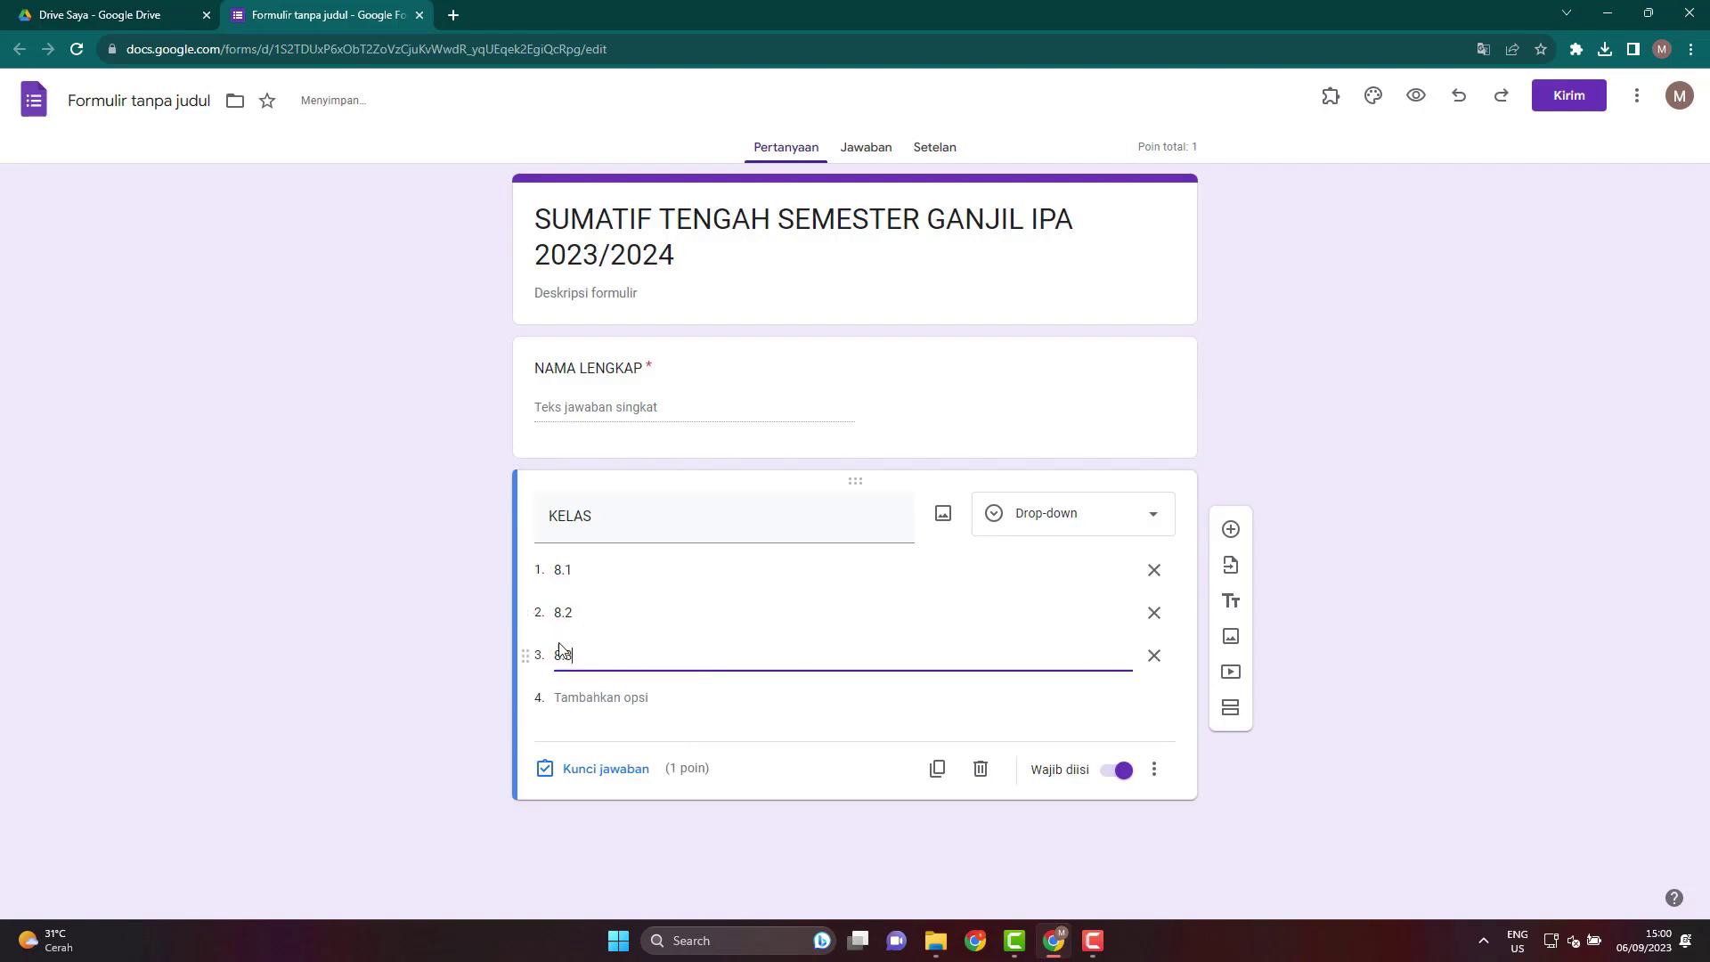
left_click(593, 699)
type("8.")
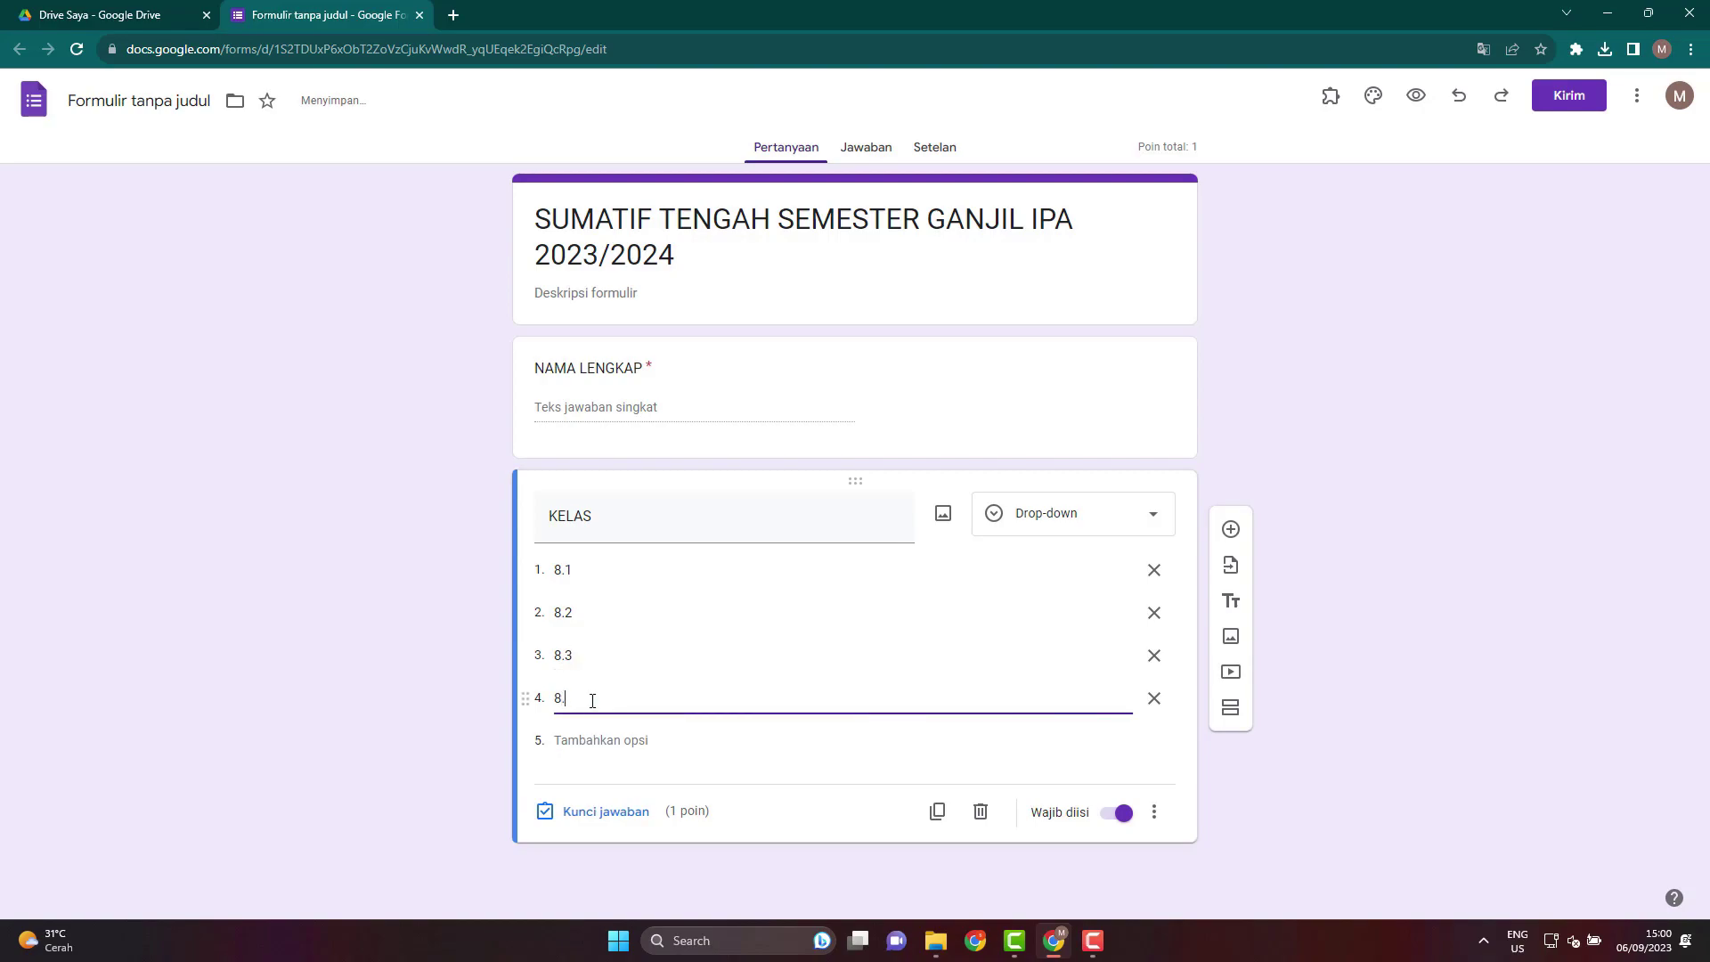
left_click(596, 739)
type("8.5")
left_click(237, 719)
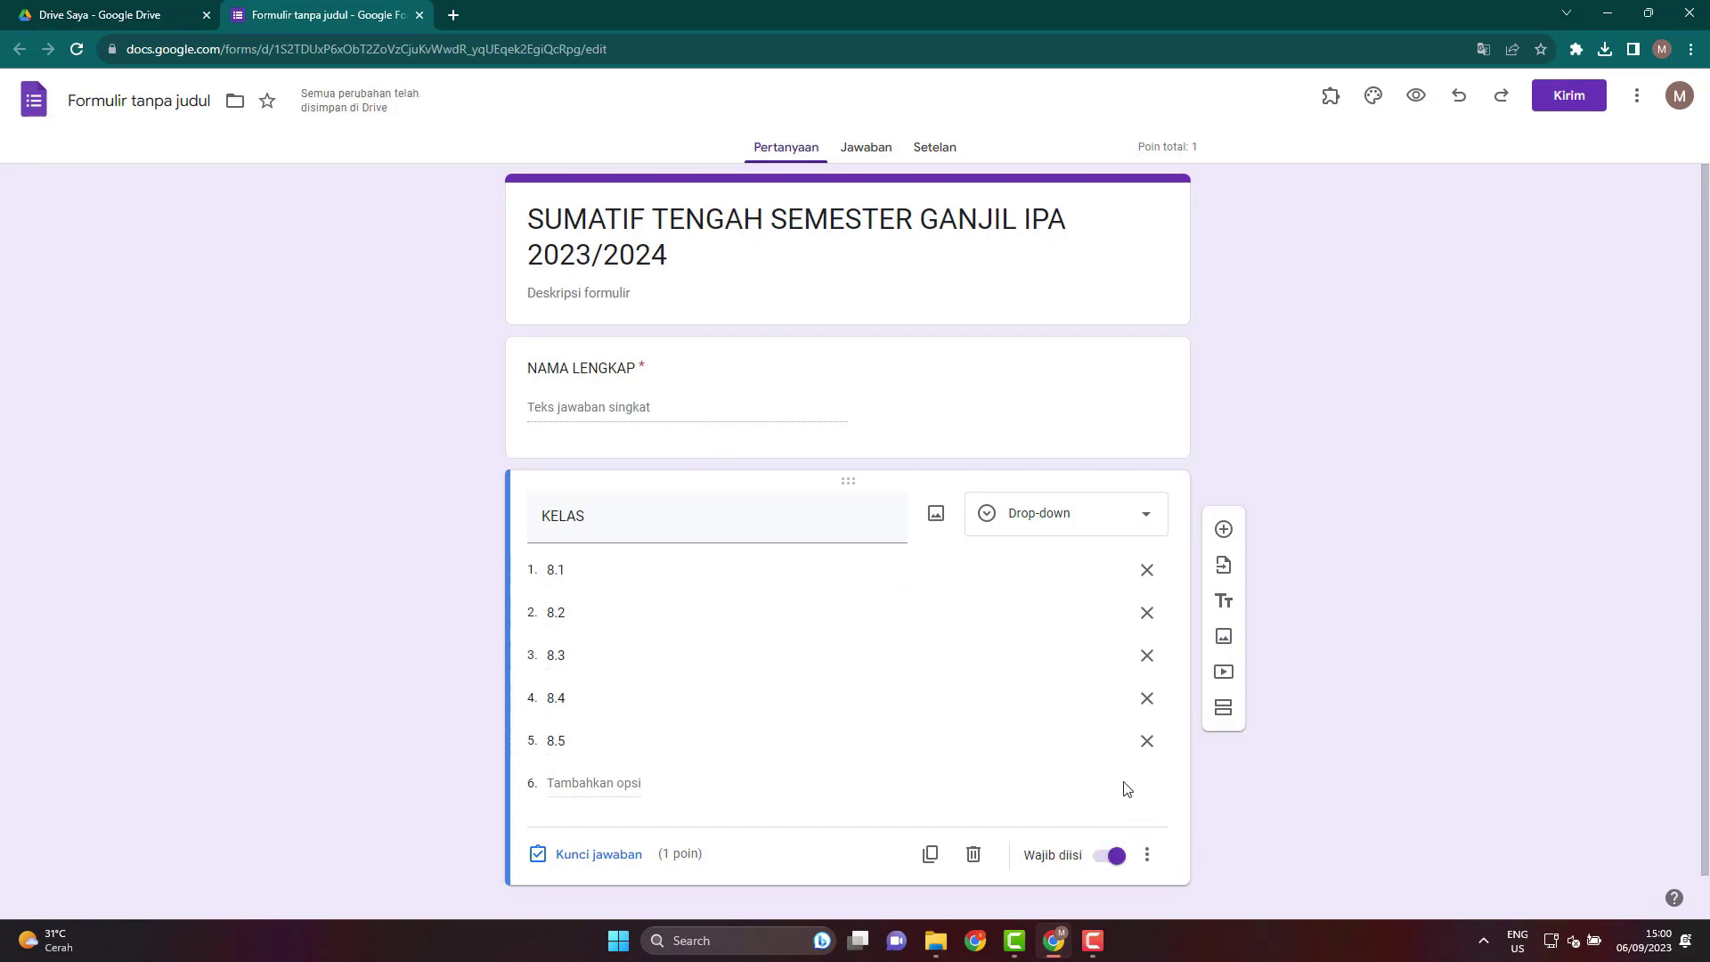
Set the KELAS question to 0 points in its answer key.
scroll(1130, 798, "down", 1)
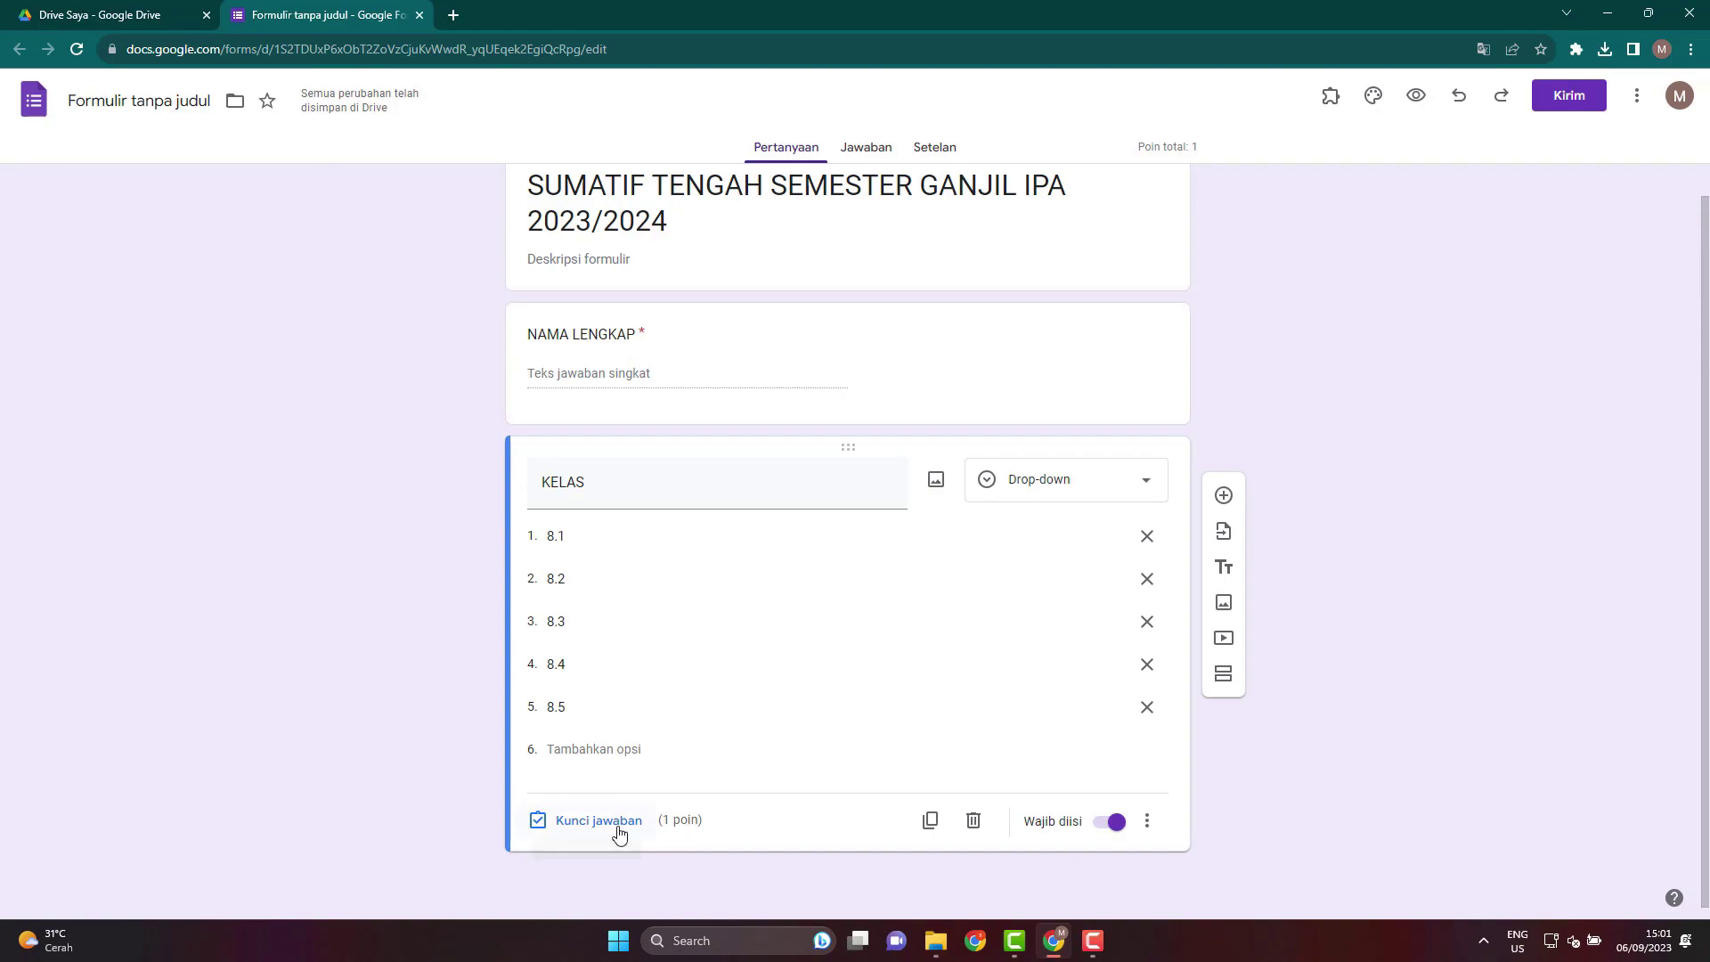
left_click(613, 830)
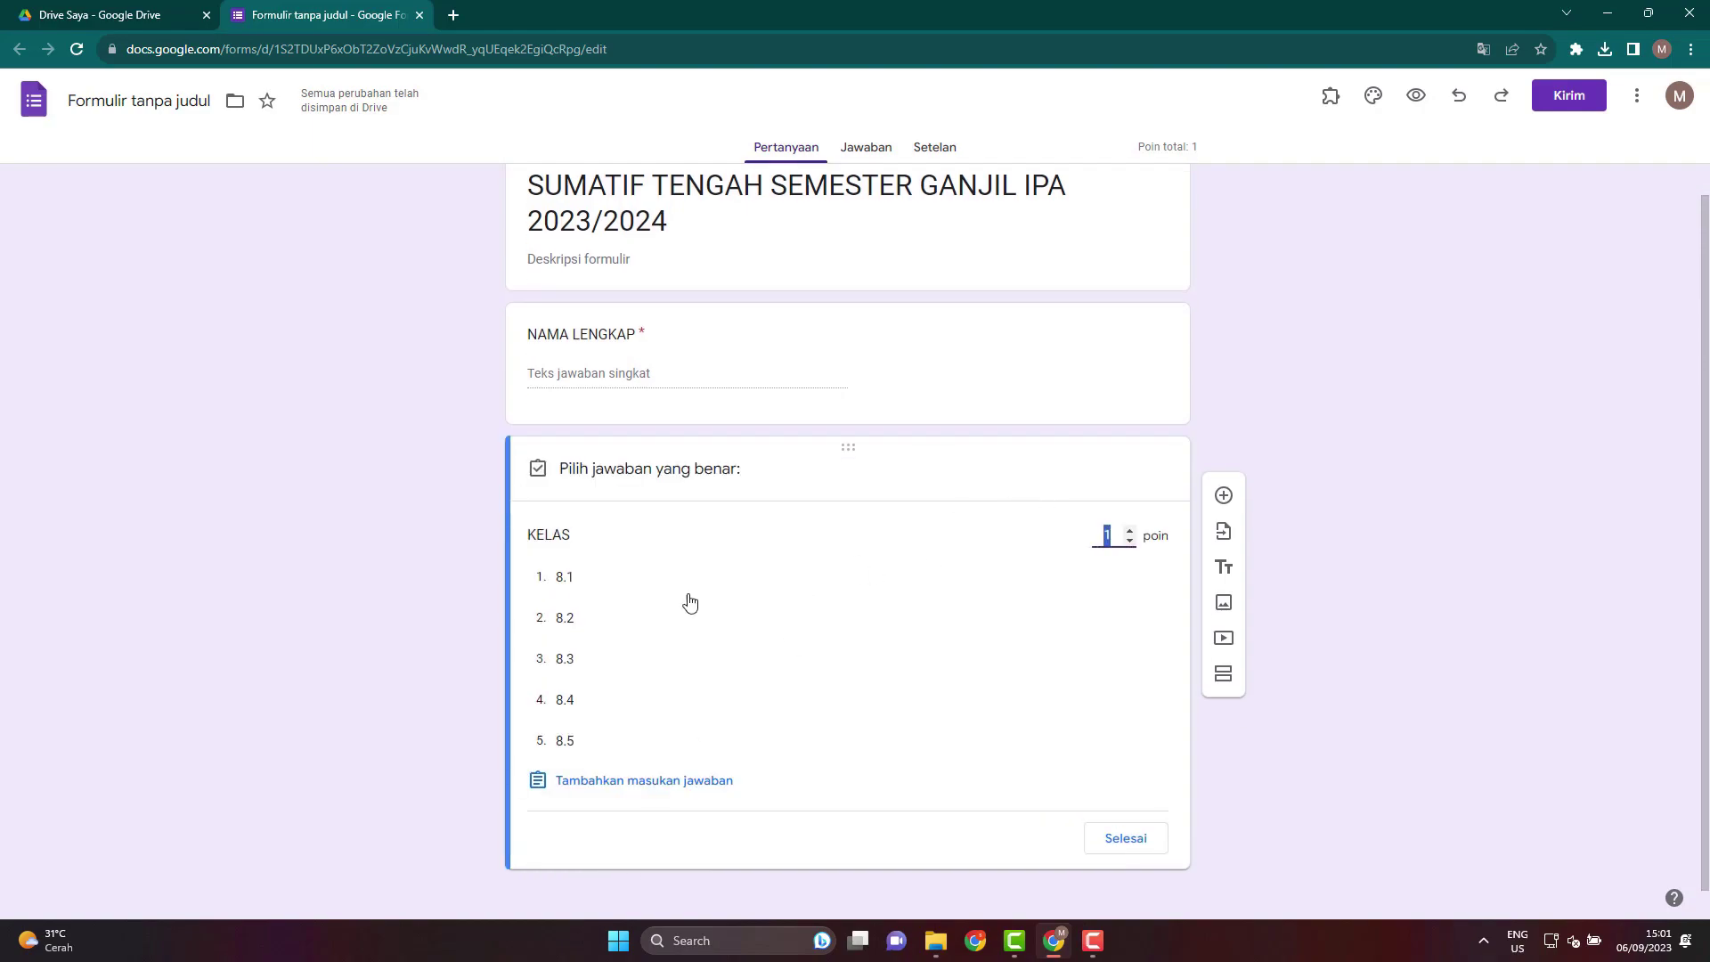
left_click(1129, 542)
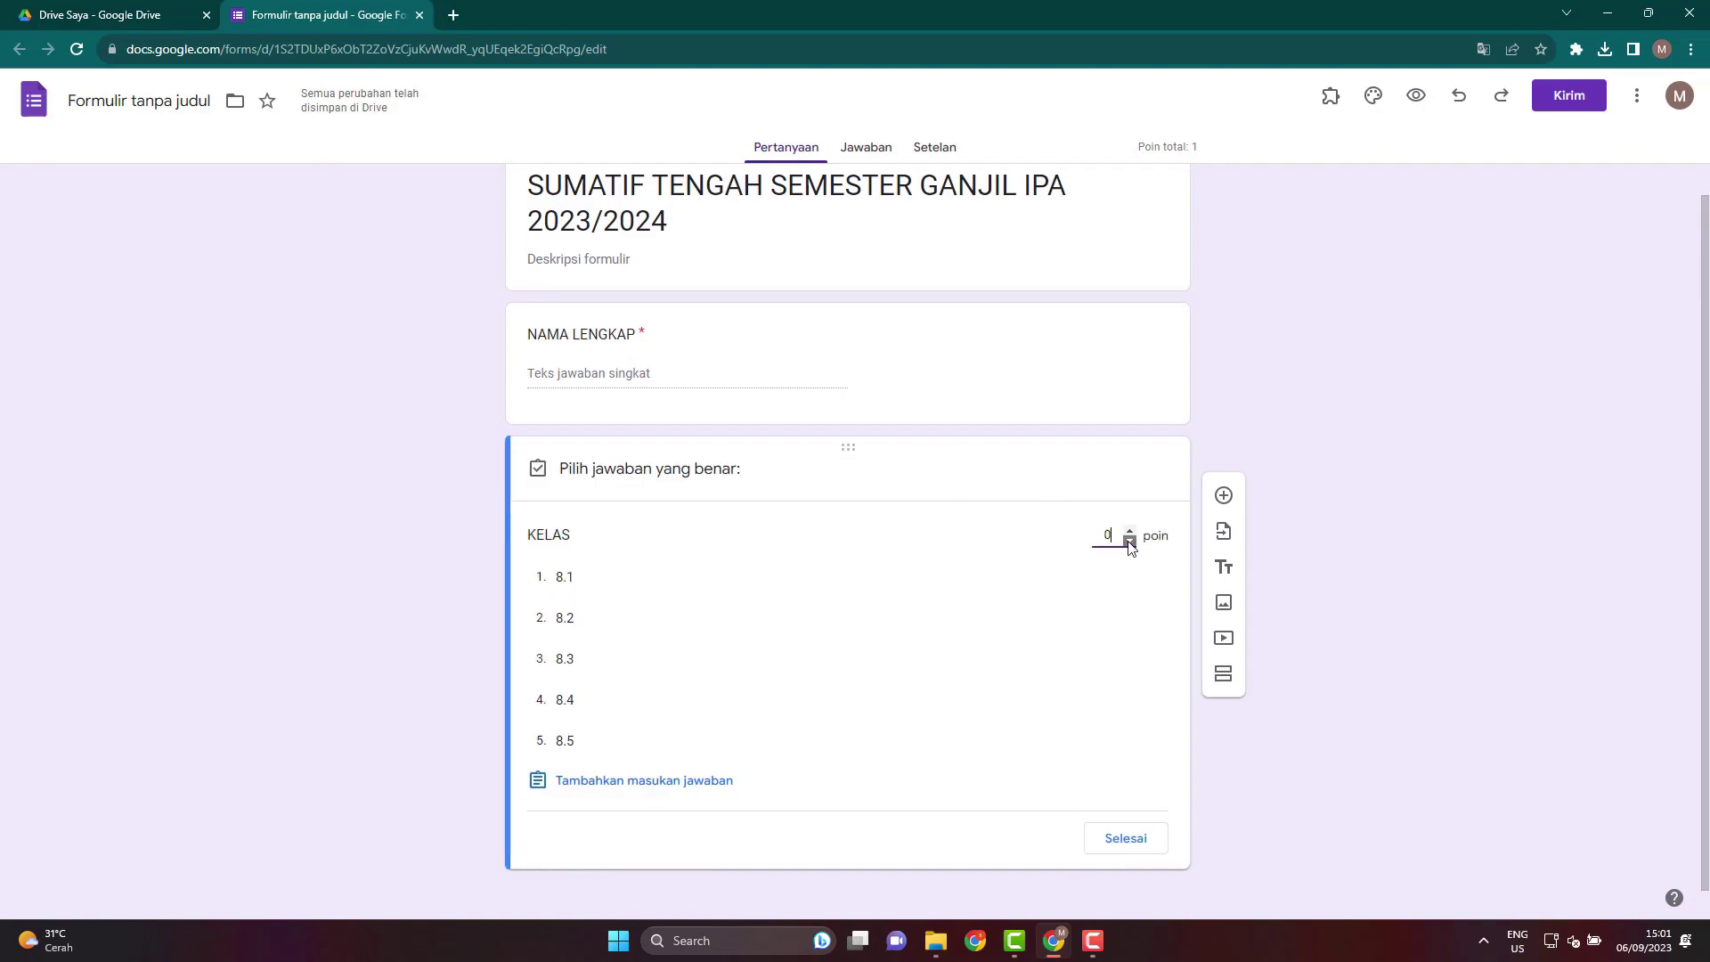
left_click(1126, 838)
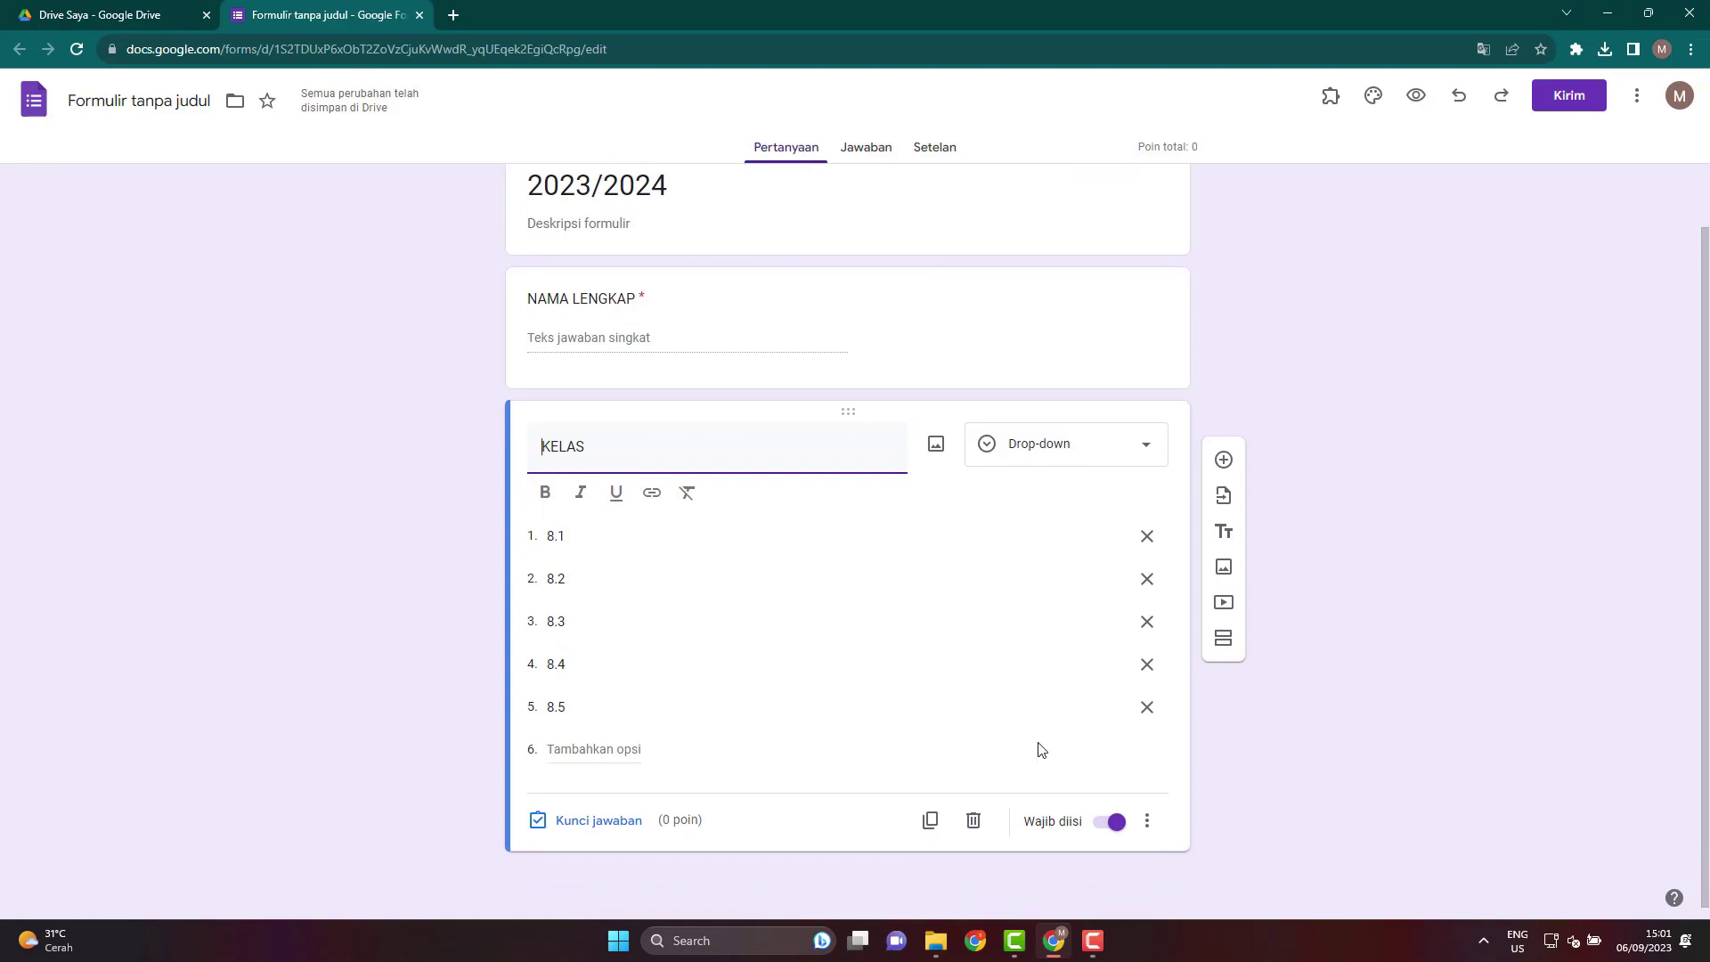
Add a 'TOKEN' question below KELAS and set it to 0 points.
left_click(1225, 462)
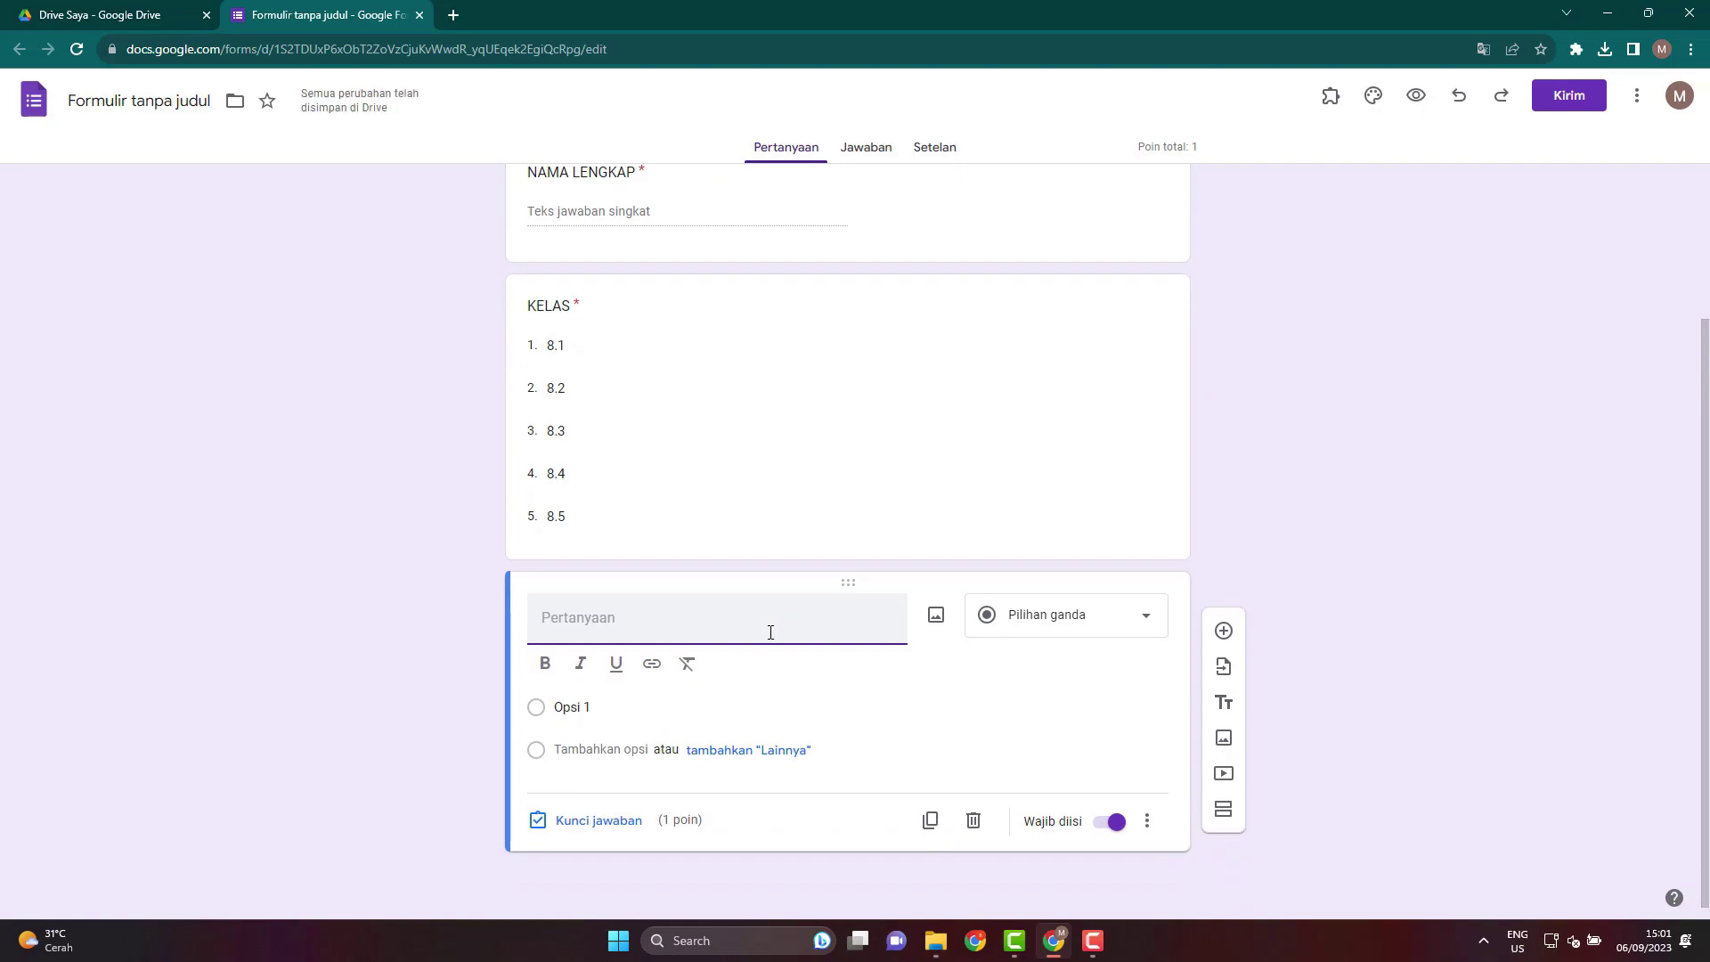
type("TOKEN")
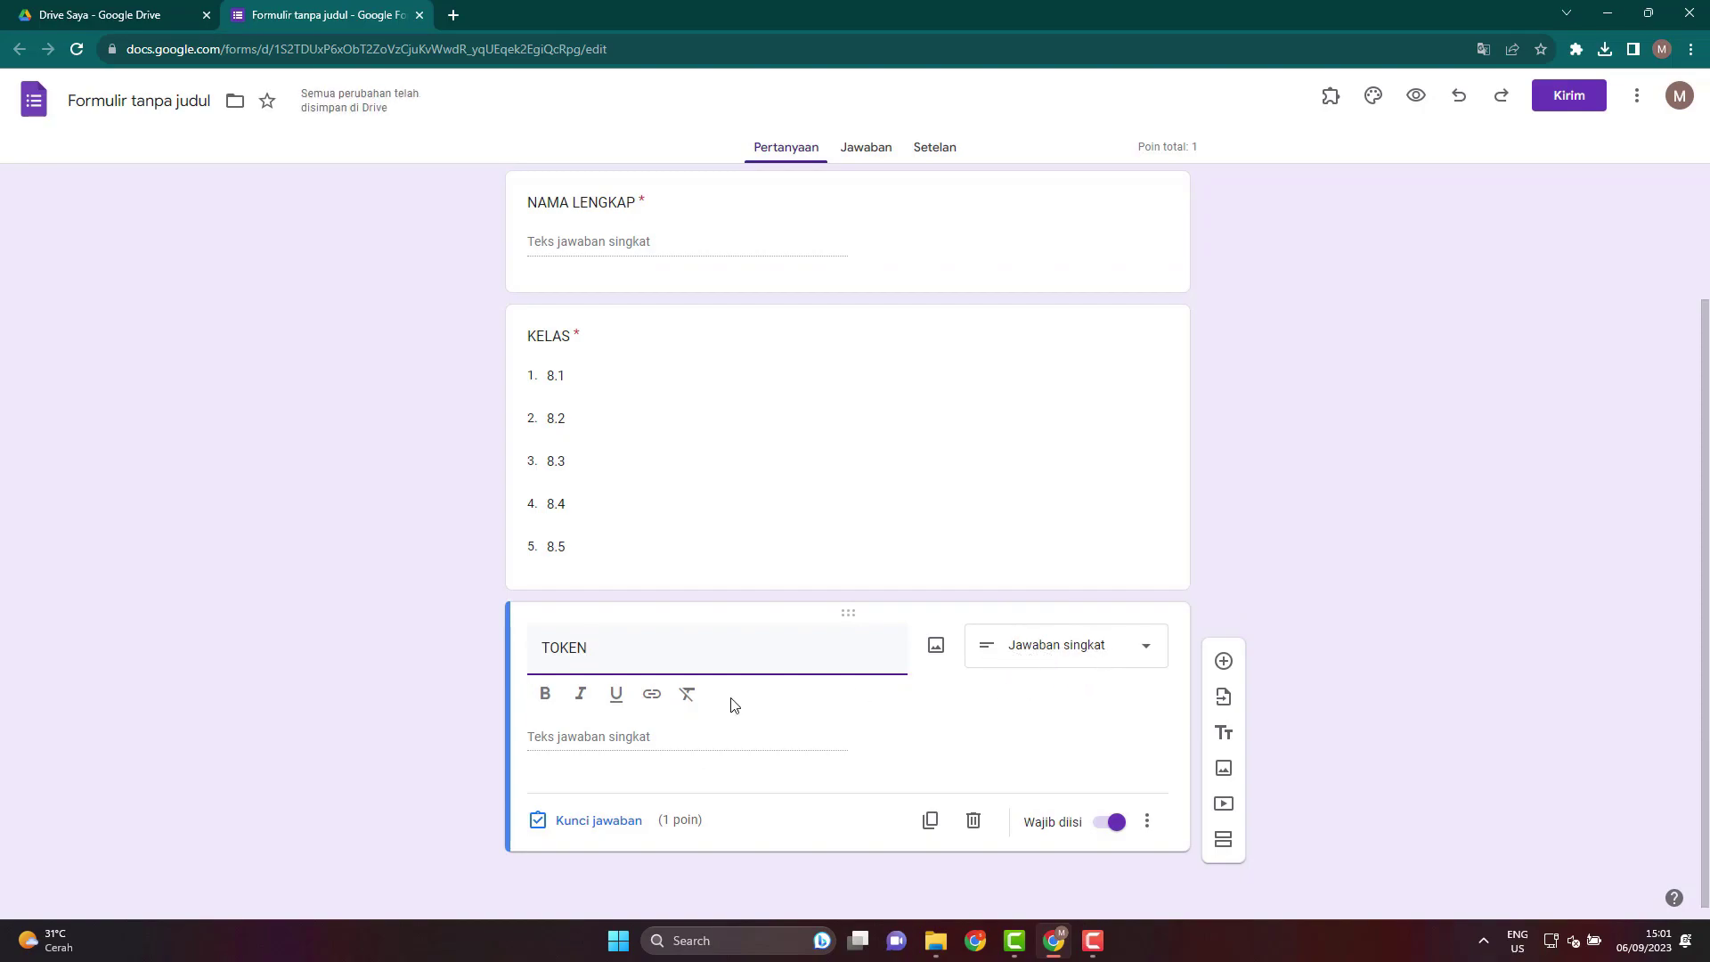
left_click(602, 821)
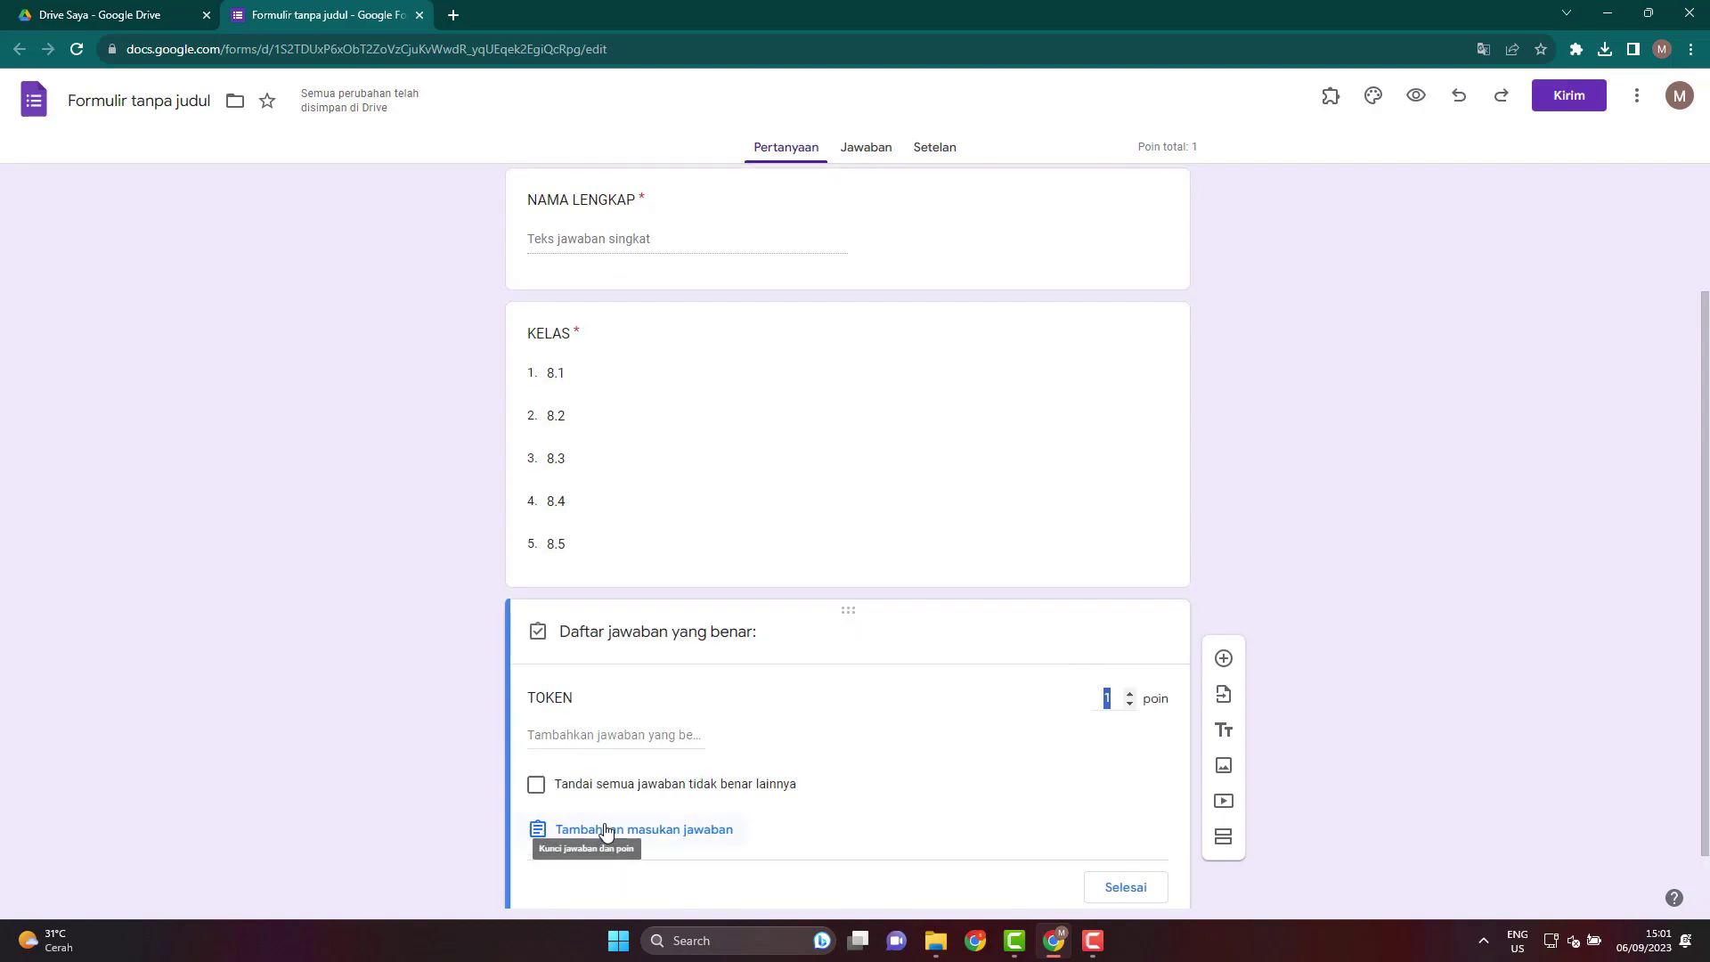
left_click(1129, 705)
left_click(1126, 888)
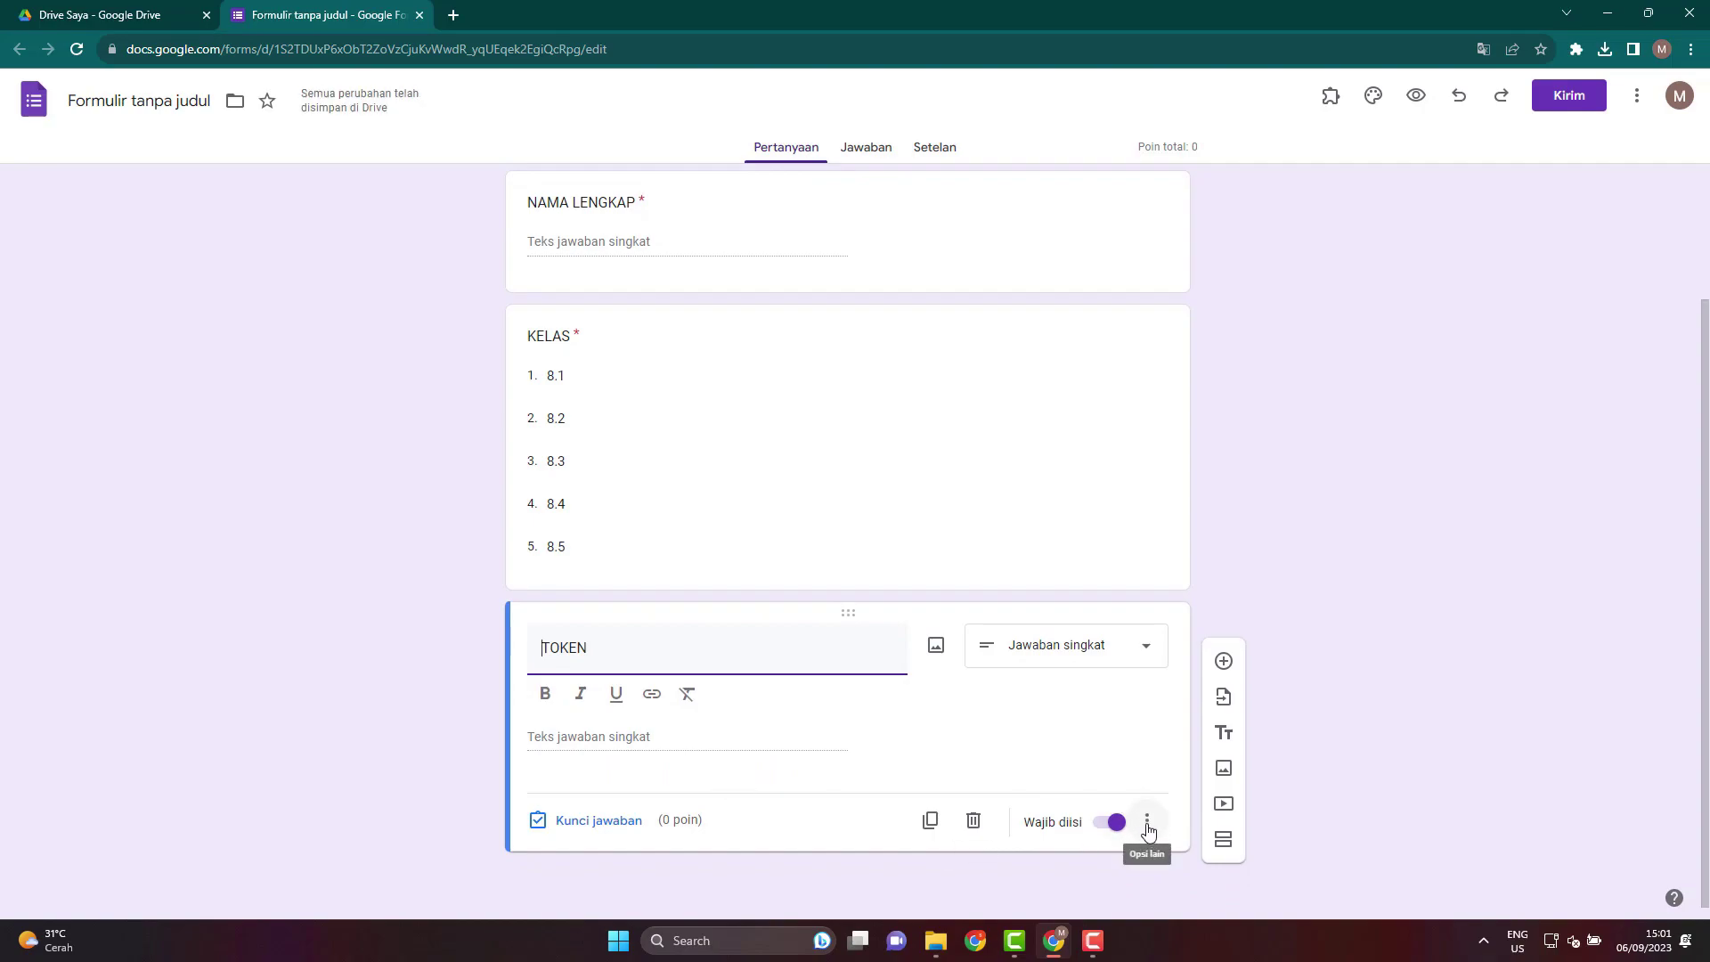
Validate TOKEN as Teks Berisi the access code, with error text 'MASUKKAN TOKEN DENGAN BENAR'.
left_click(1148, 828)
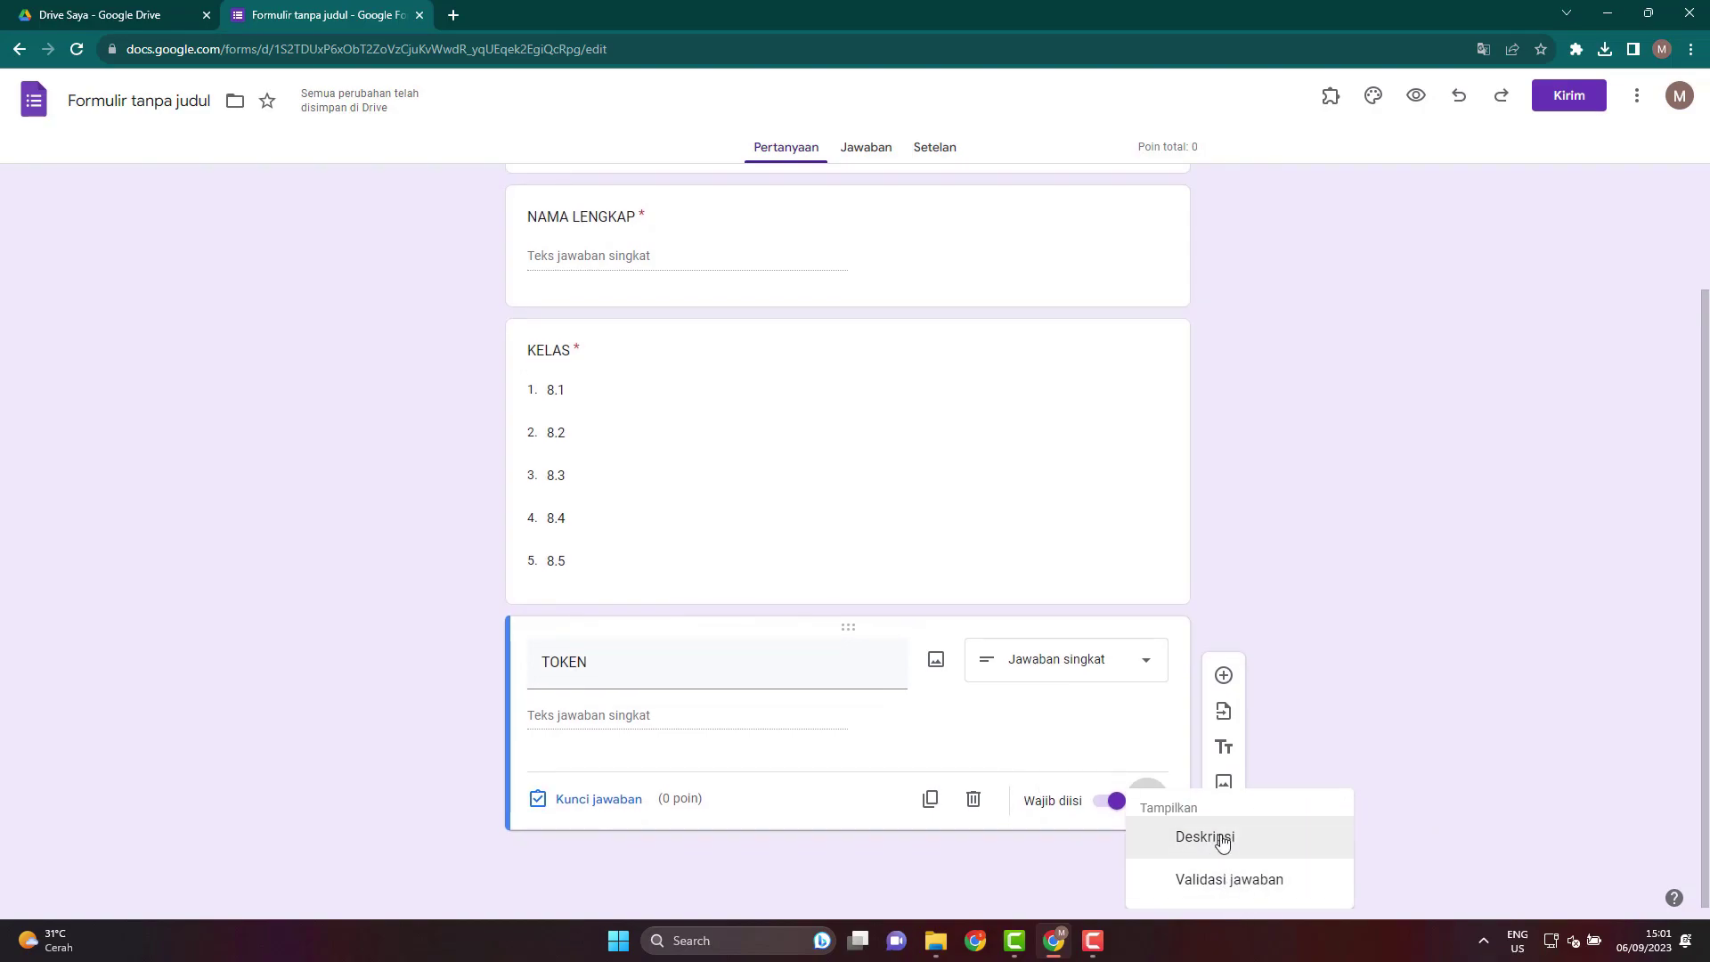
left_click(1218, 887)
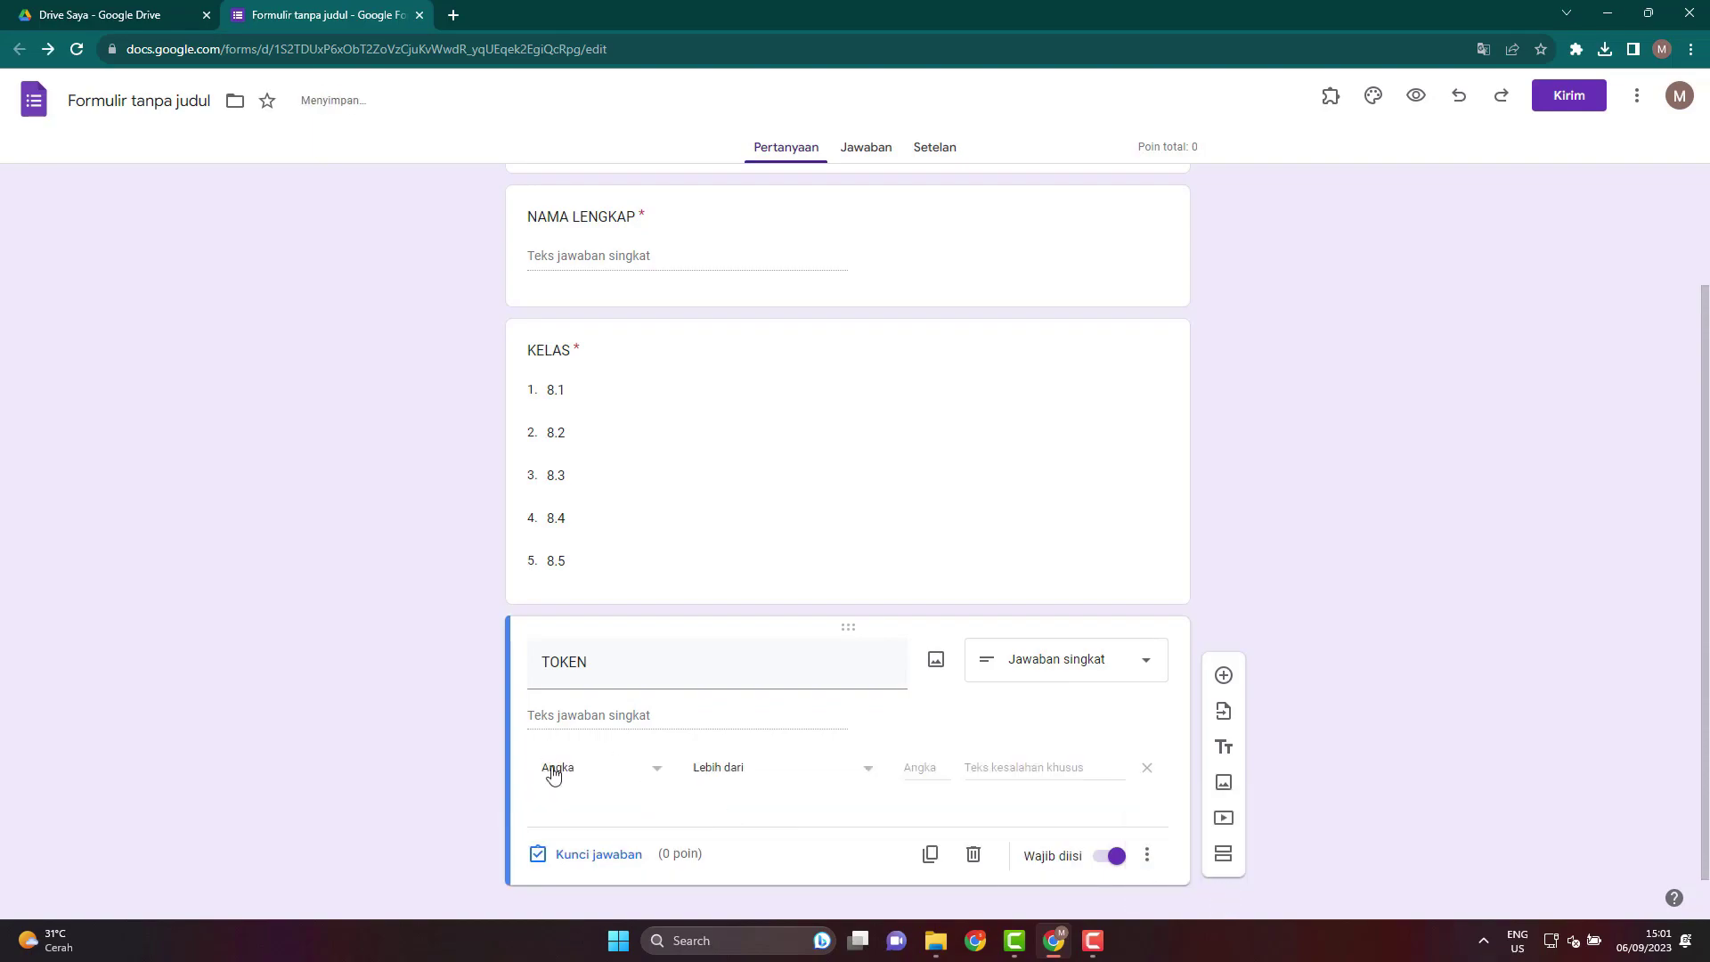
left_click(624, 780)
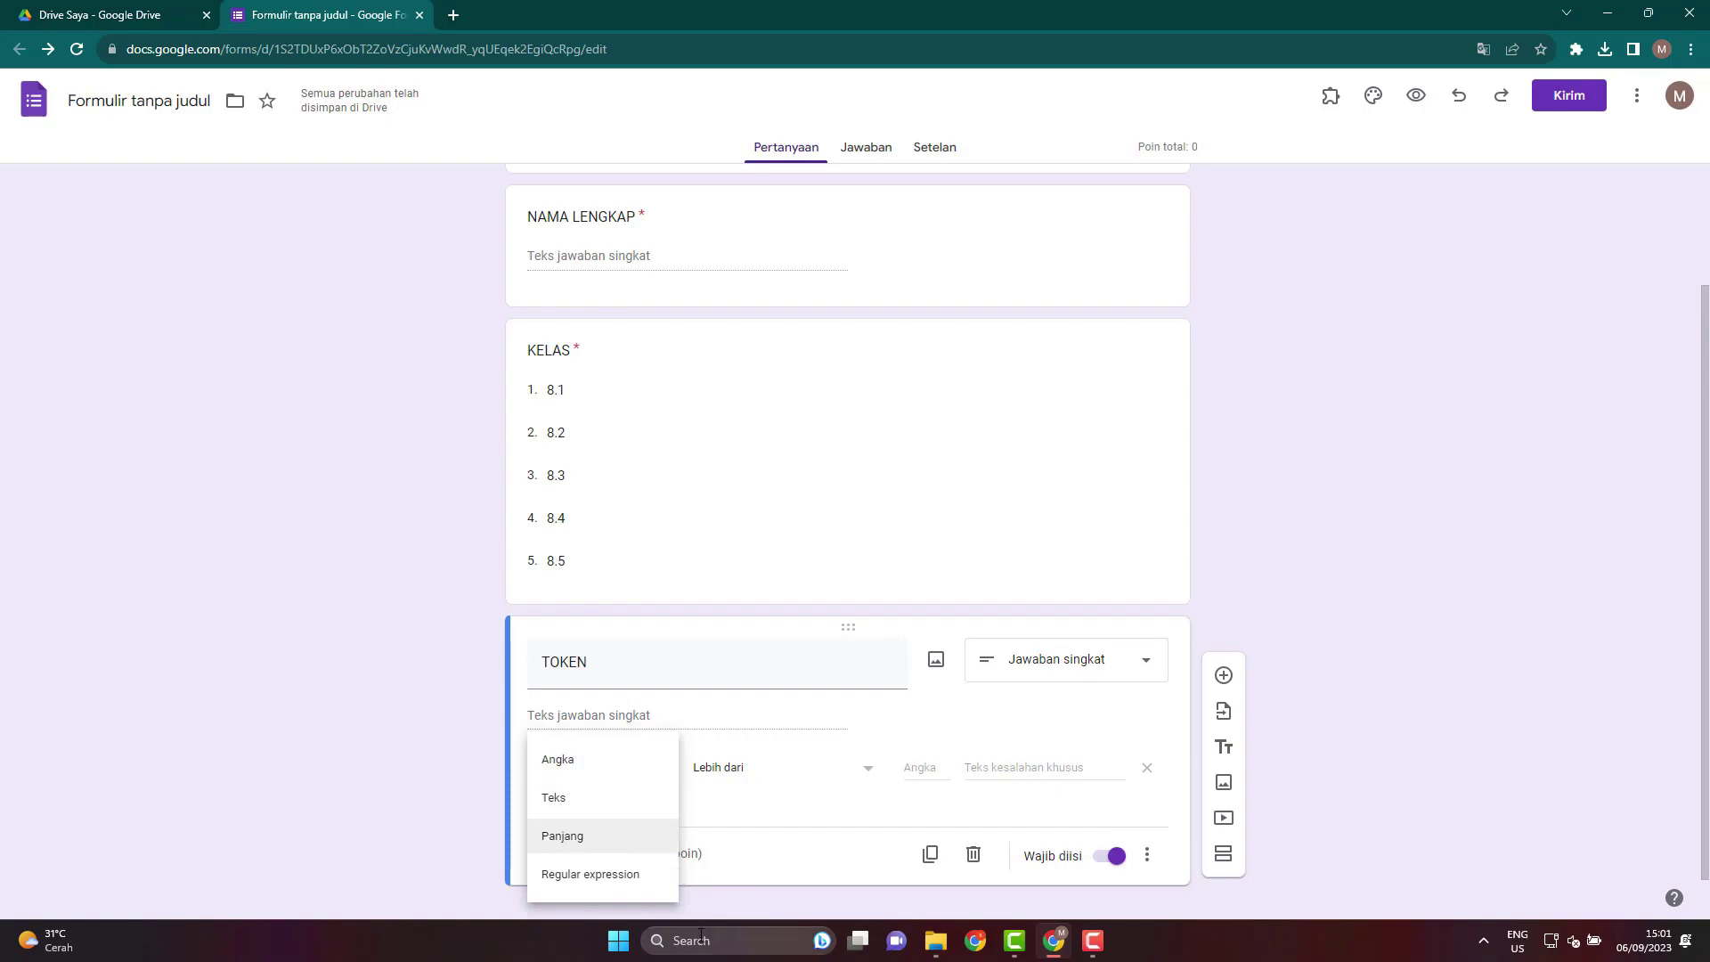
left_click(604, 806)
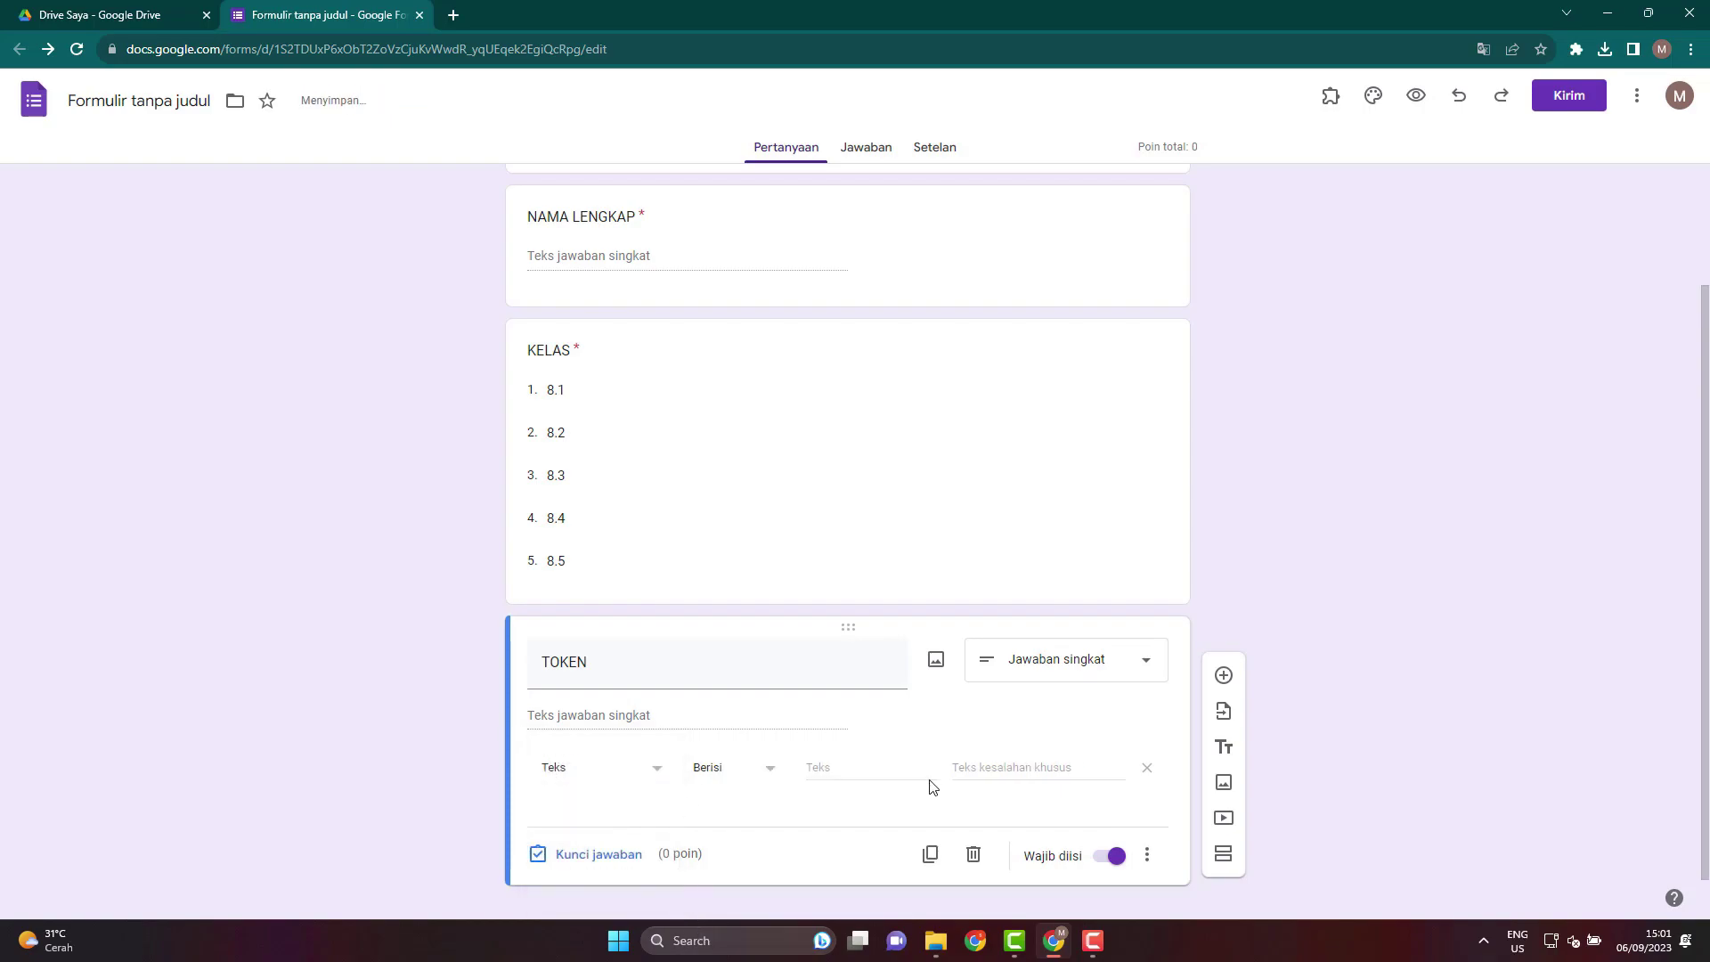
left_click(862, 770)
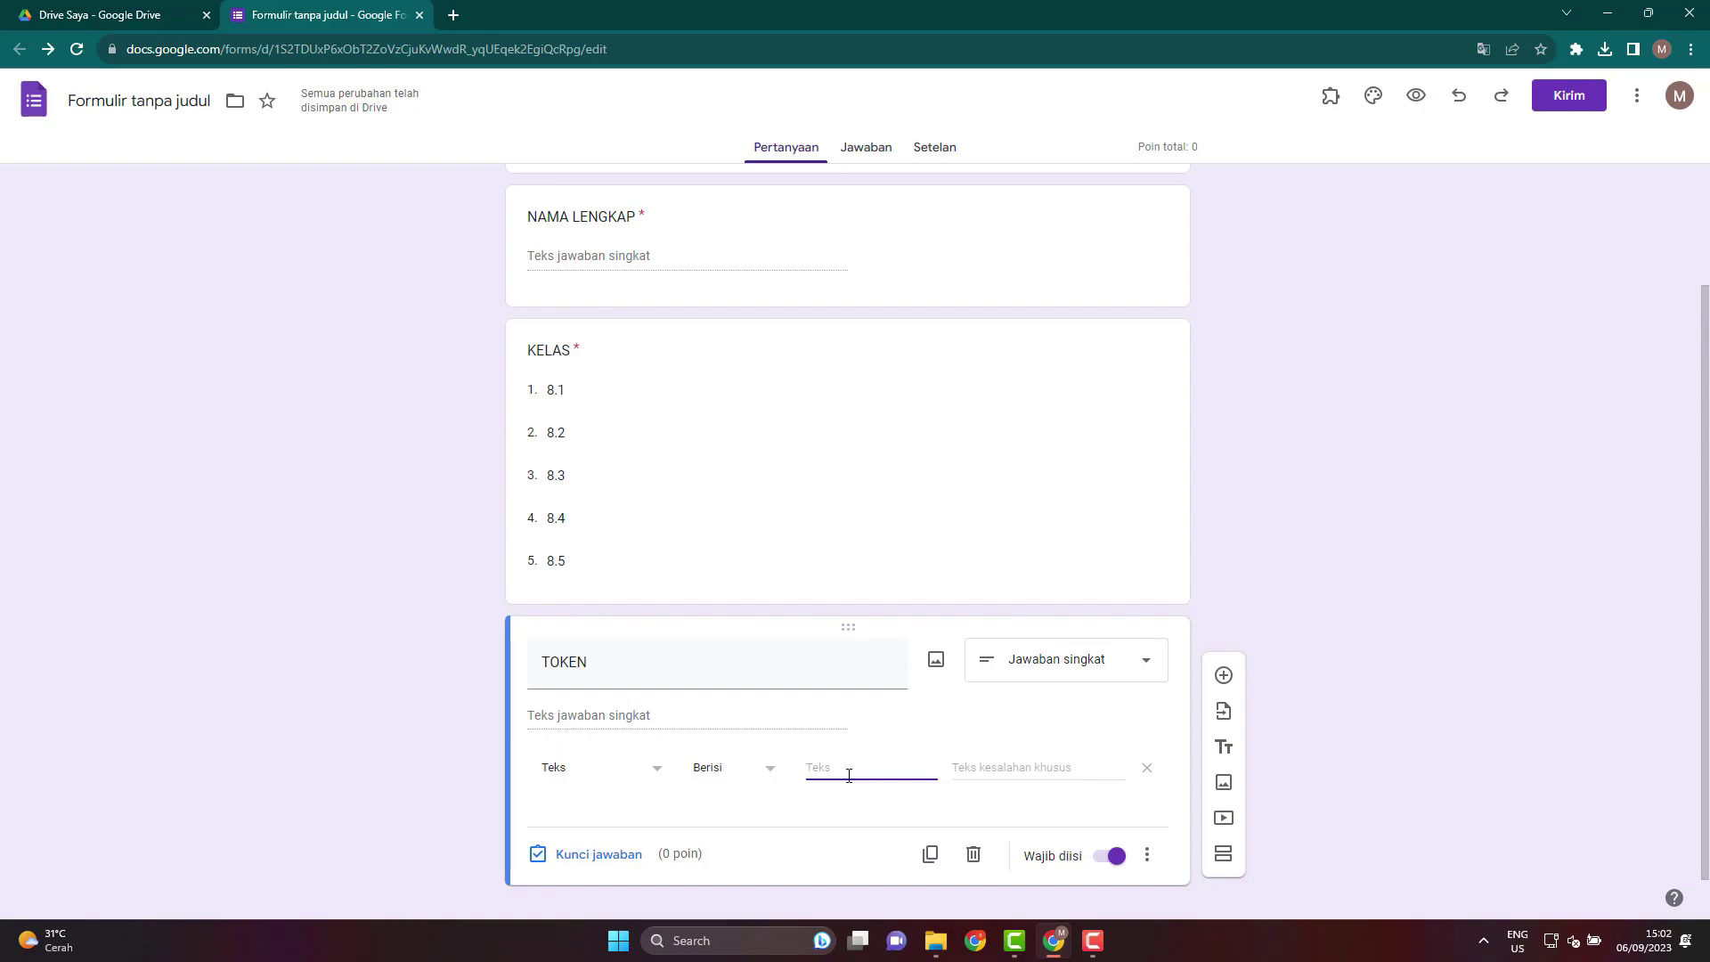
type("A123")
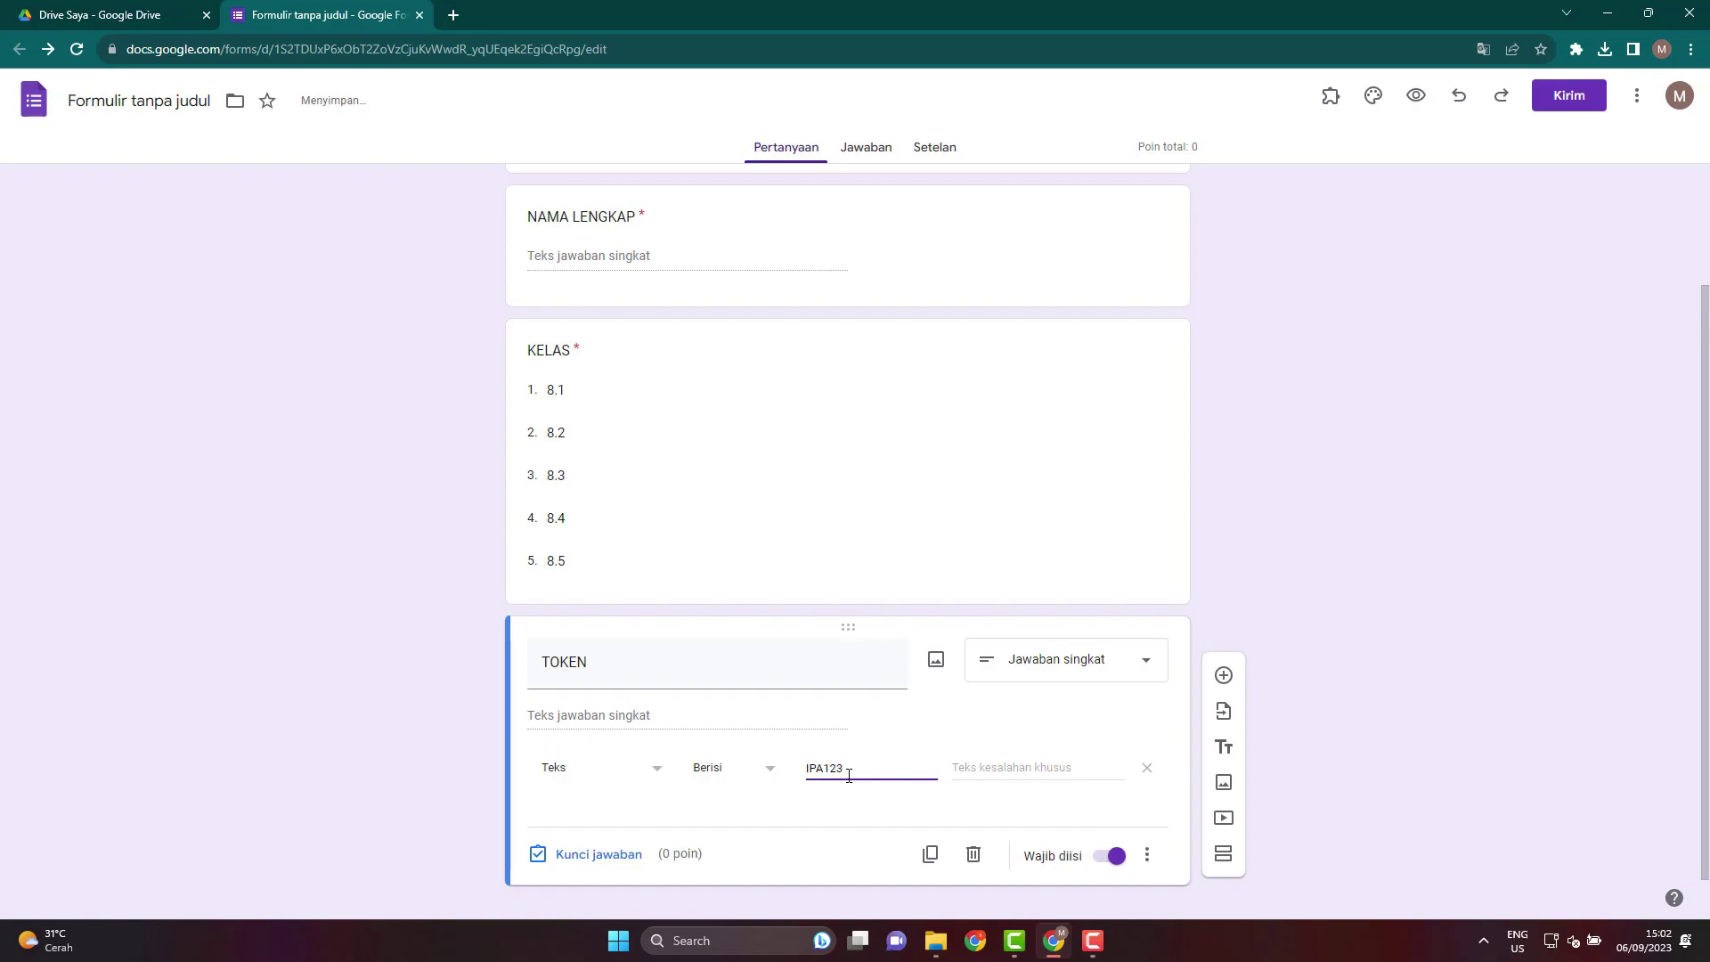
left_click(1023, 768)
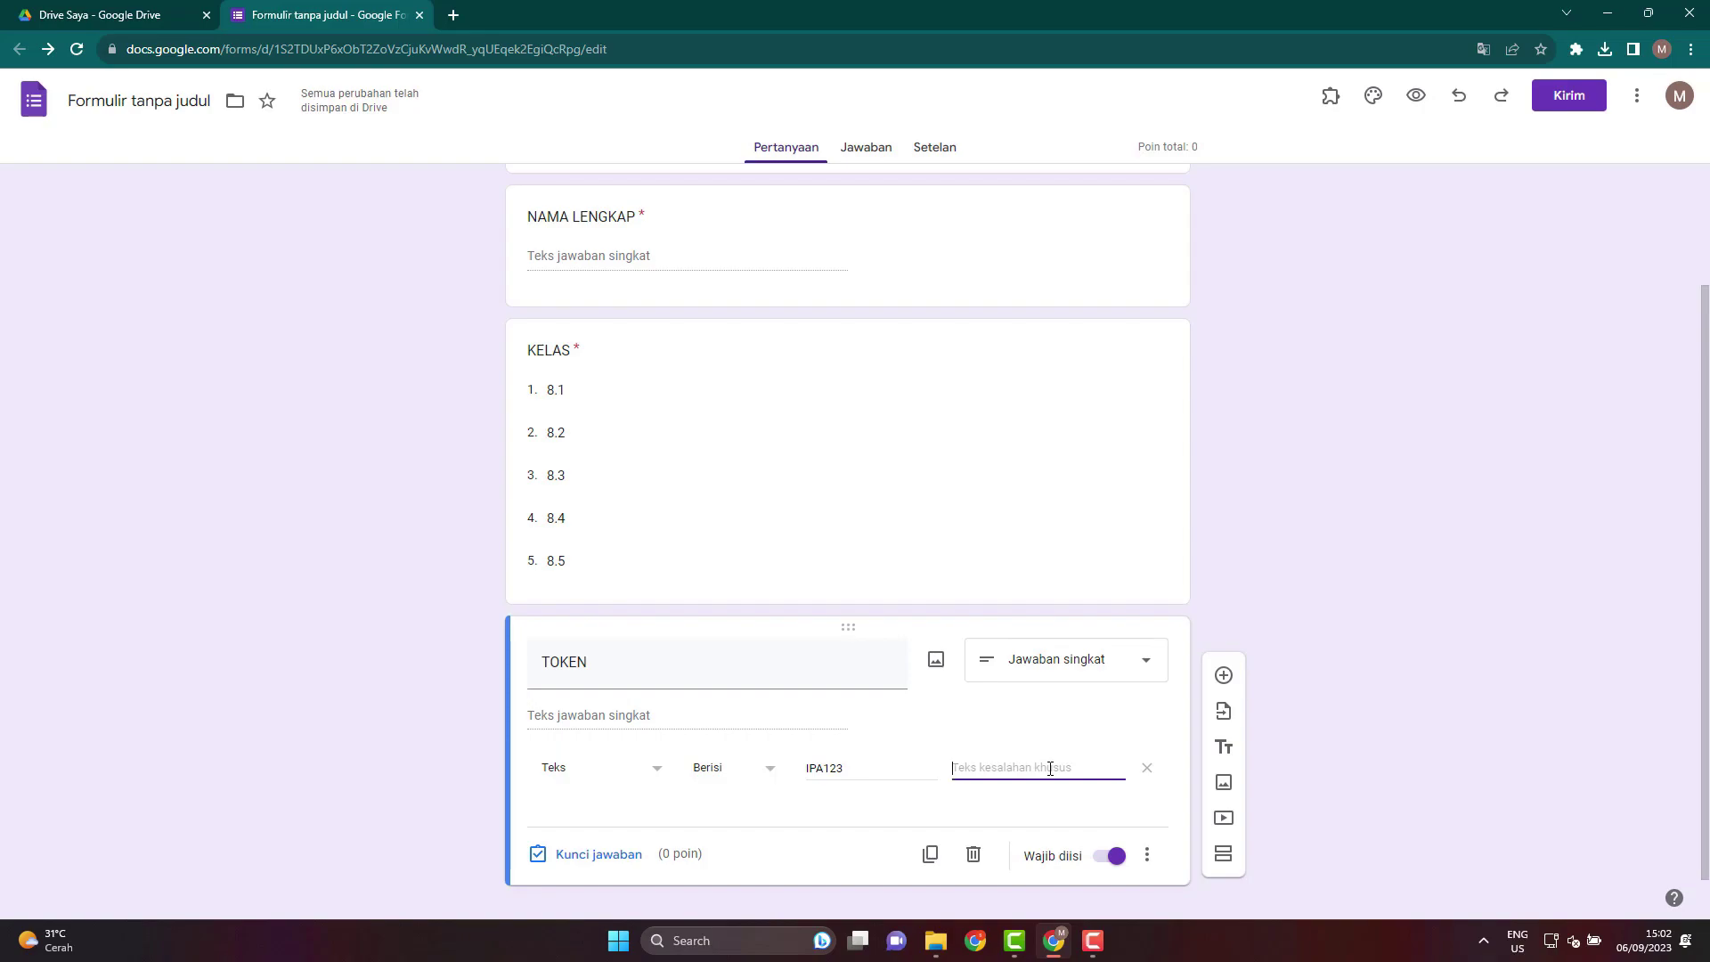
type("MASUKKA")
type("N T")
type("OKEN DENGAN BE")
type("NAR")
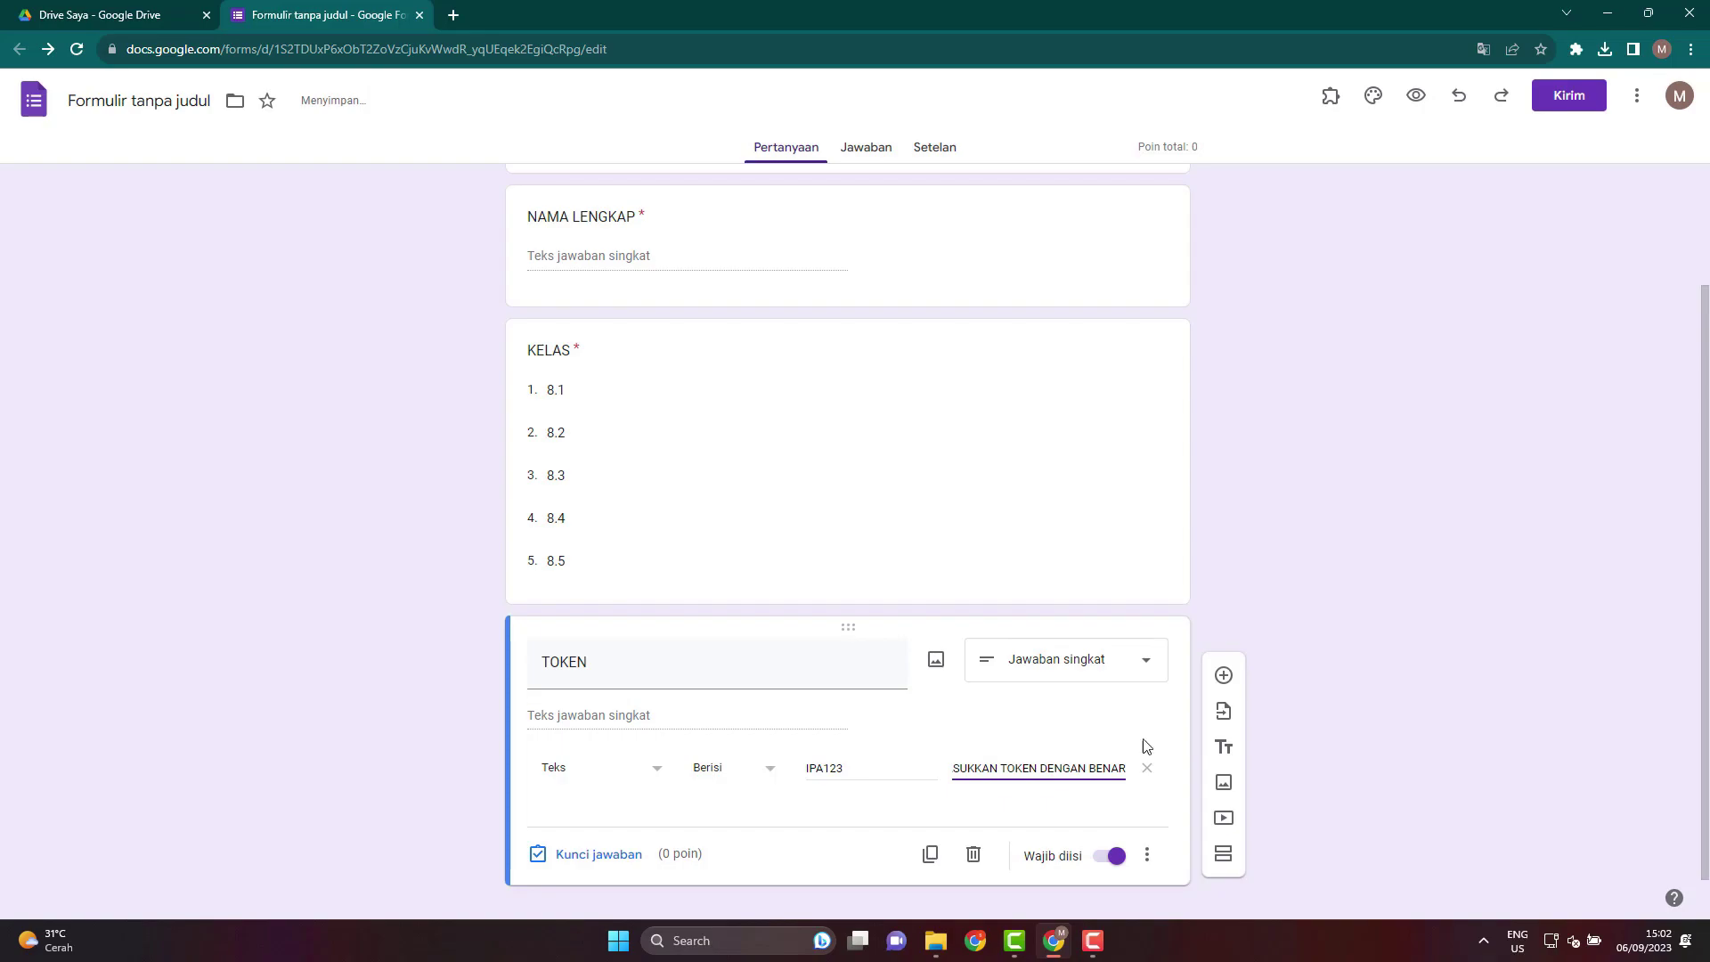
left_click(1407, 641)
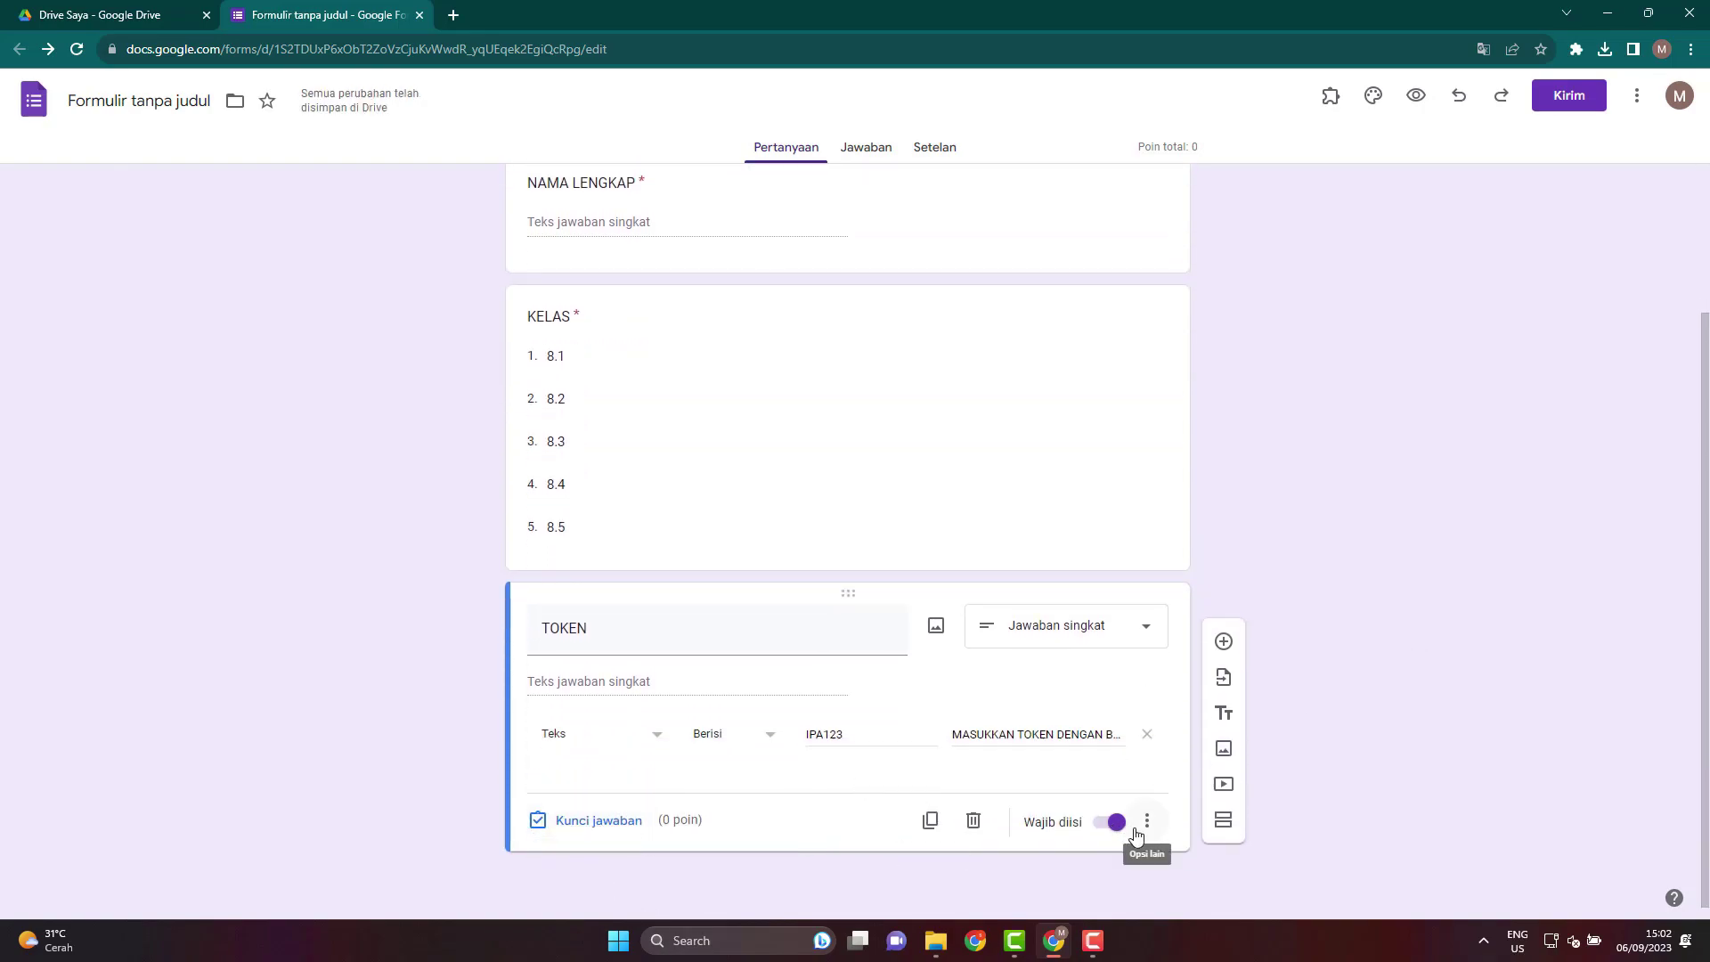
Add a second section to the form after the TOKEN question.
scroll(1088, 718, "up", 2)
scroll(1091, 728, "down", 2)
scroll(1284, 660, "up", 2)
scroll(1285, 661, "down", 2)
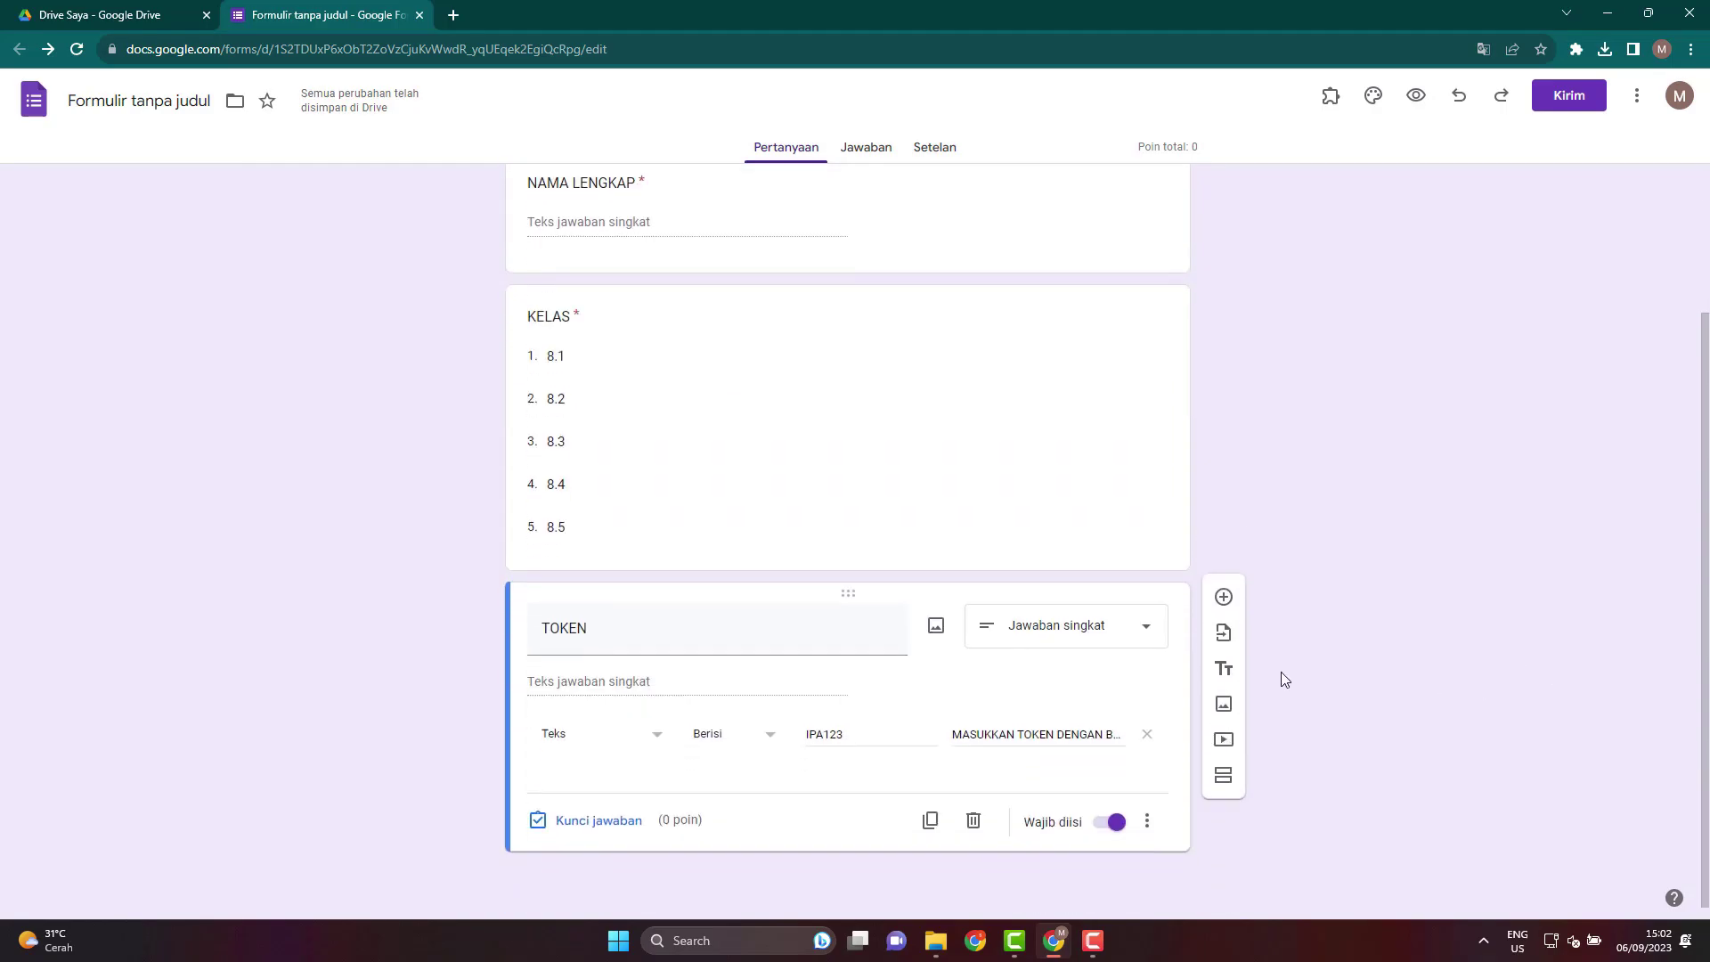
scroll(783, 447, "up", 2)
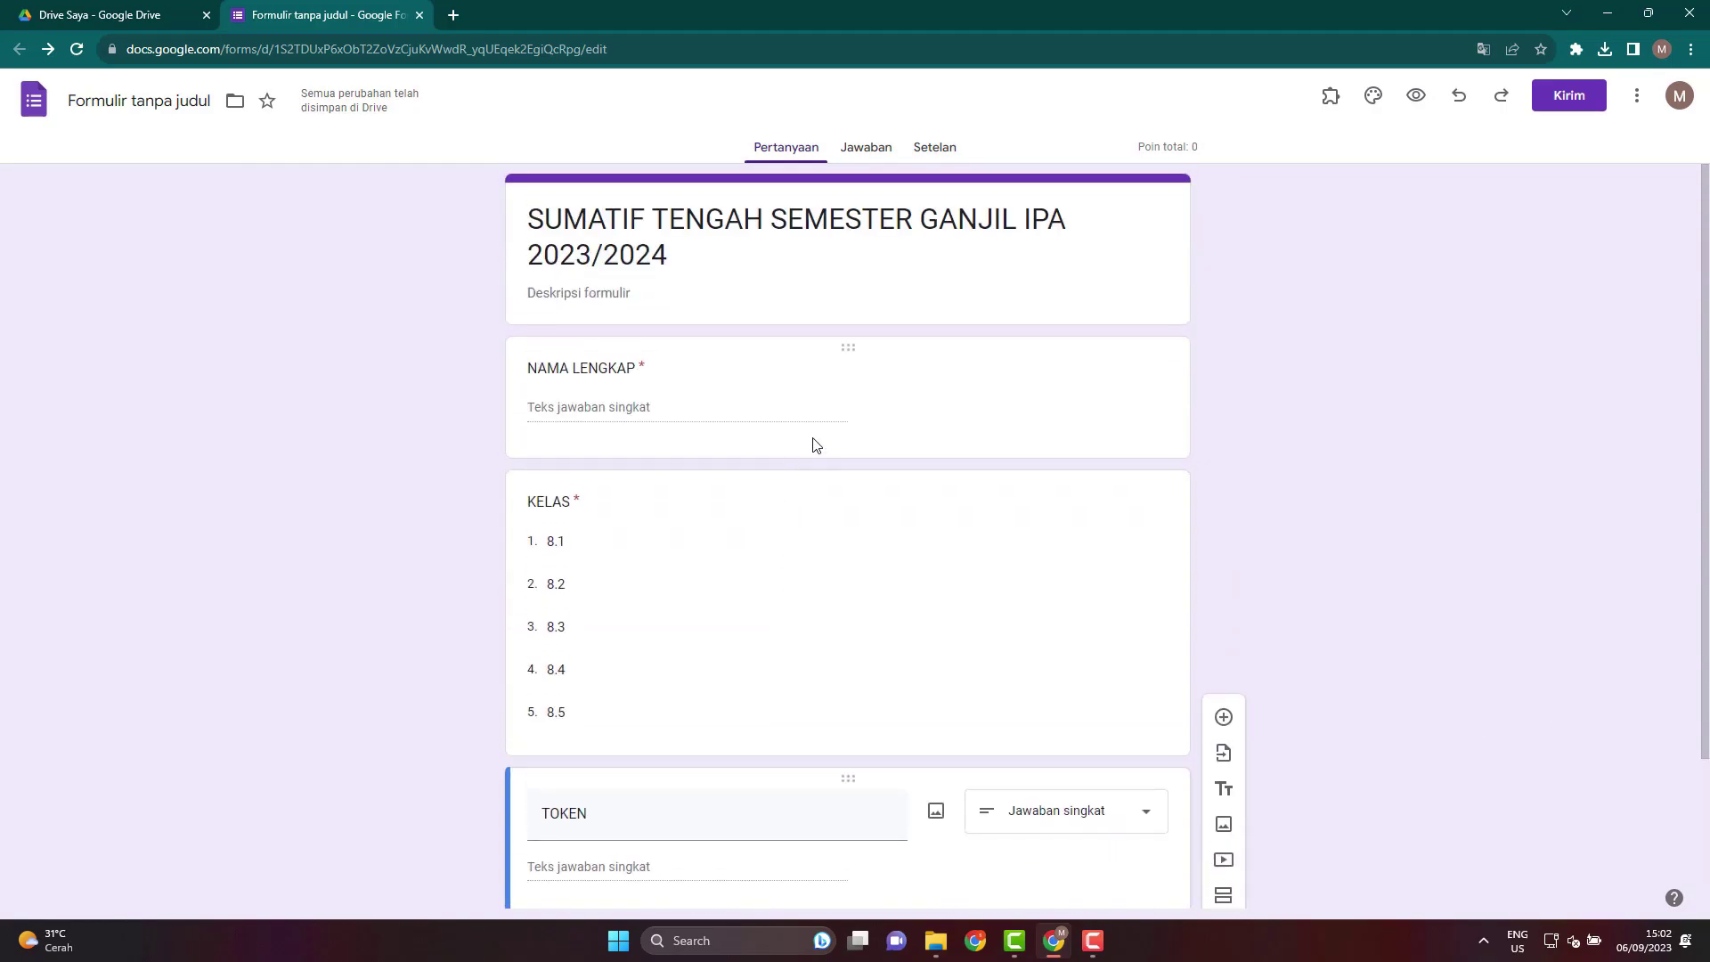
scroll(836, 650, "down", 2)
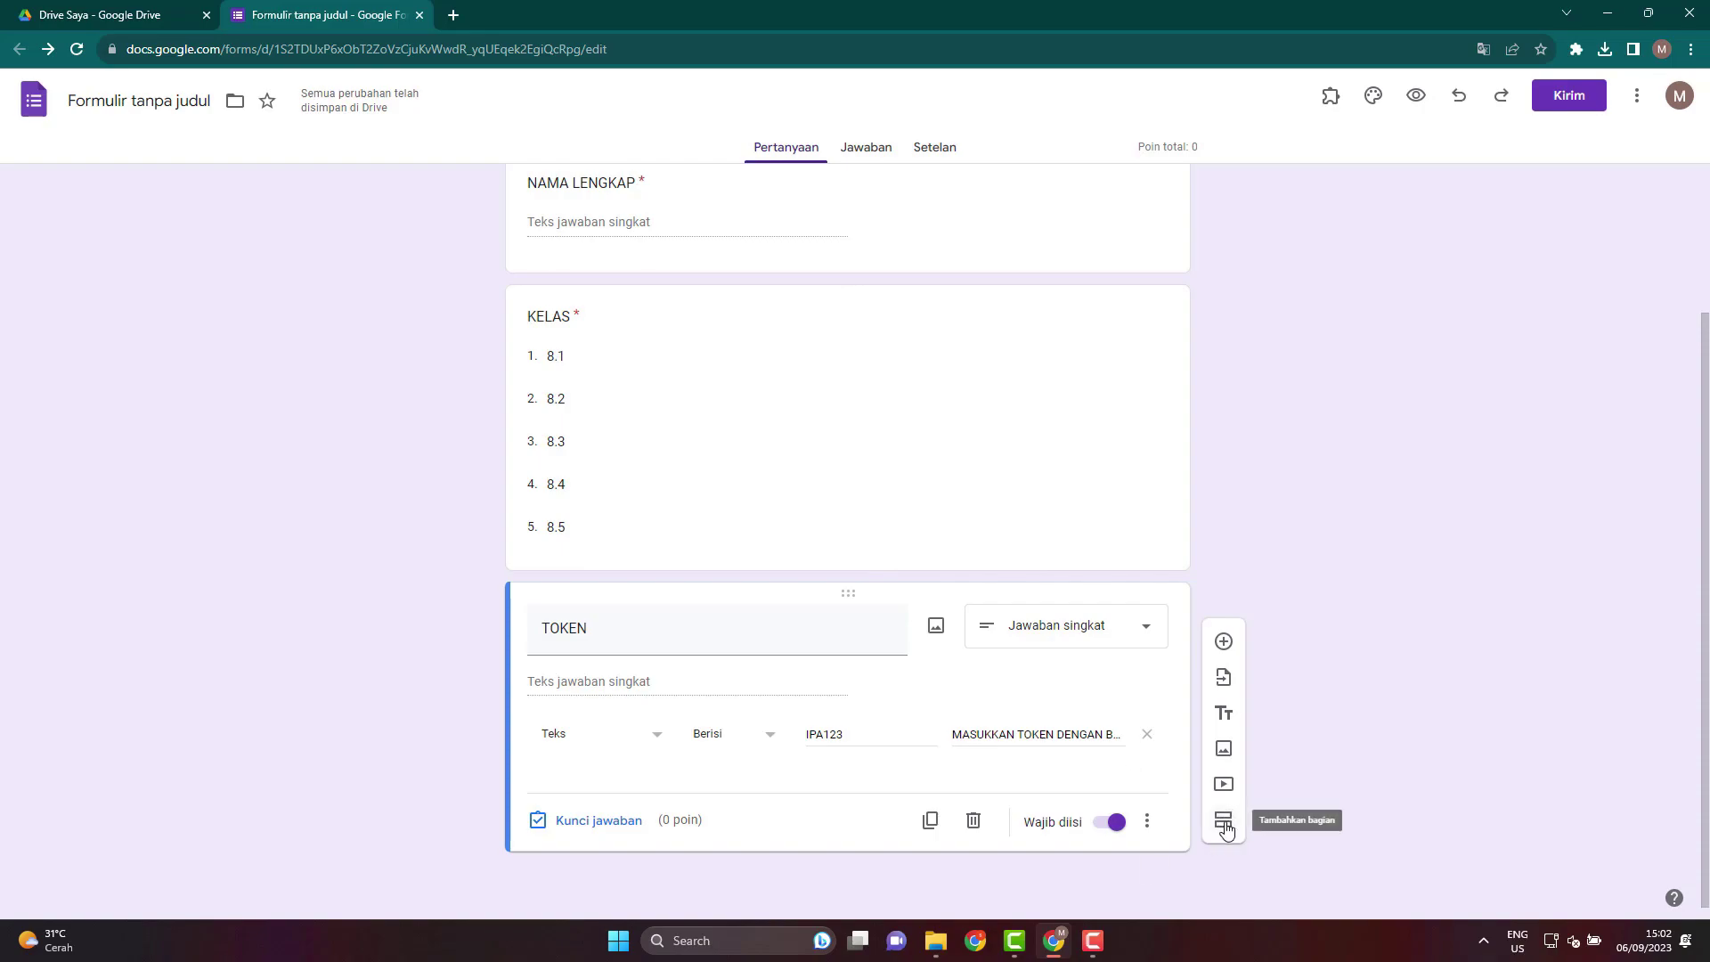
key("ctrl+plus")
key("ctrl+plus")
scroll(1251, 817, "down", 2)
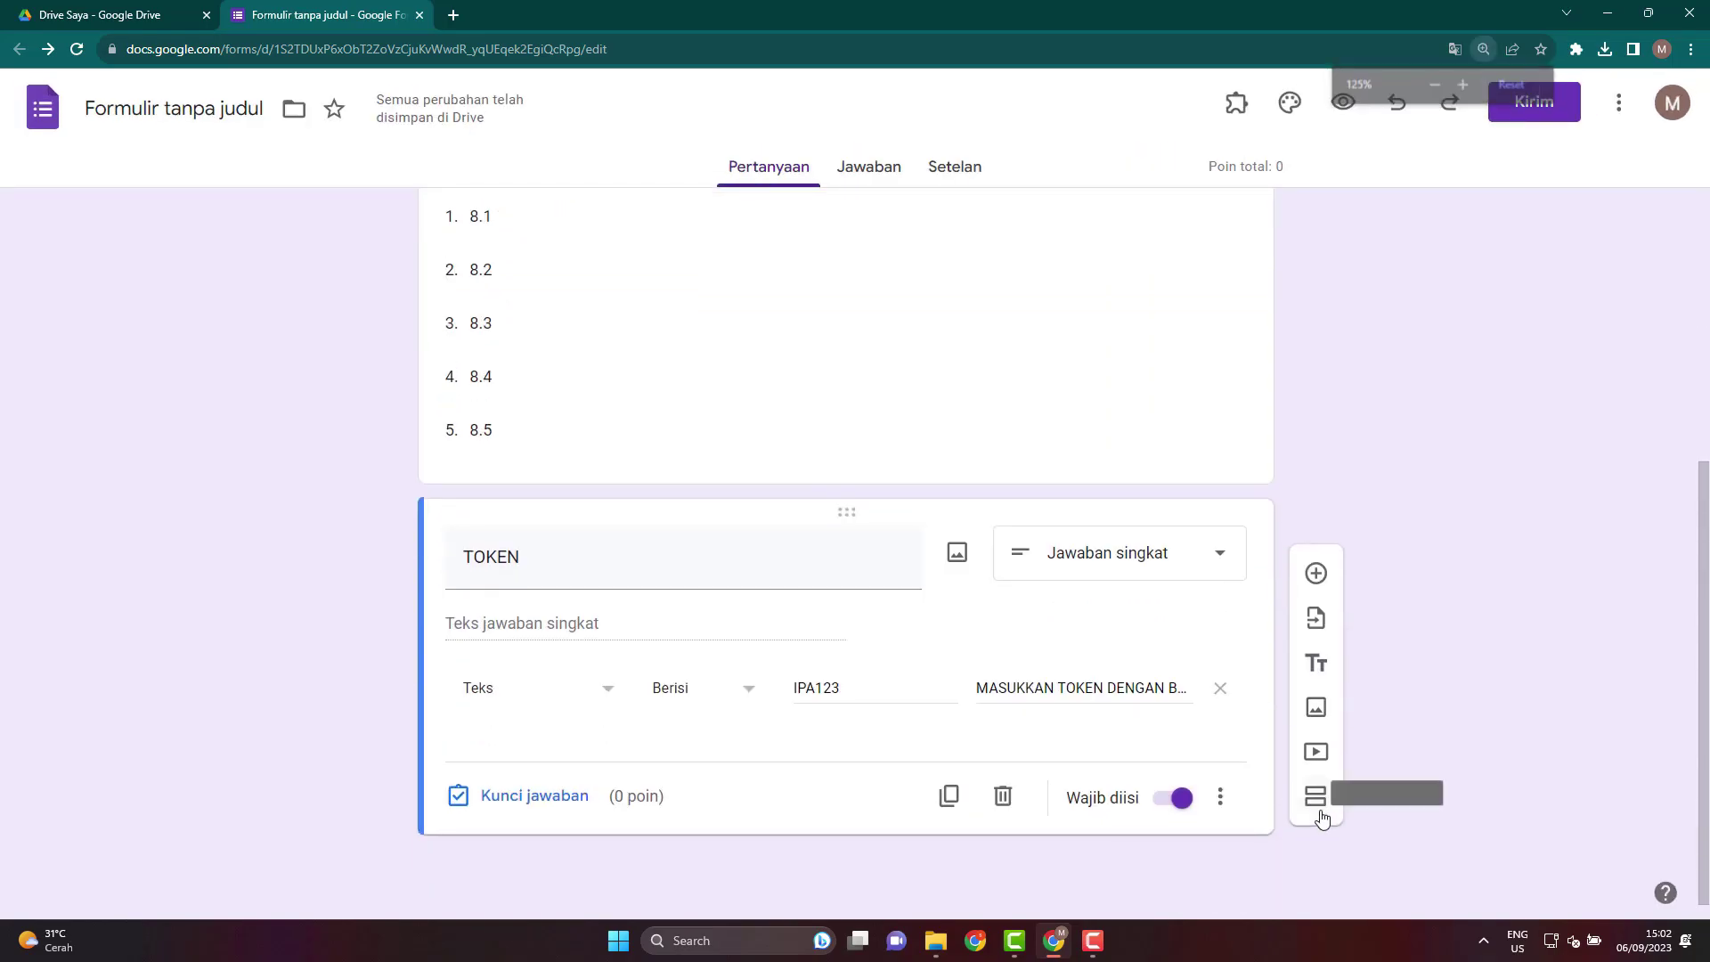
left_click(1316, 796)
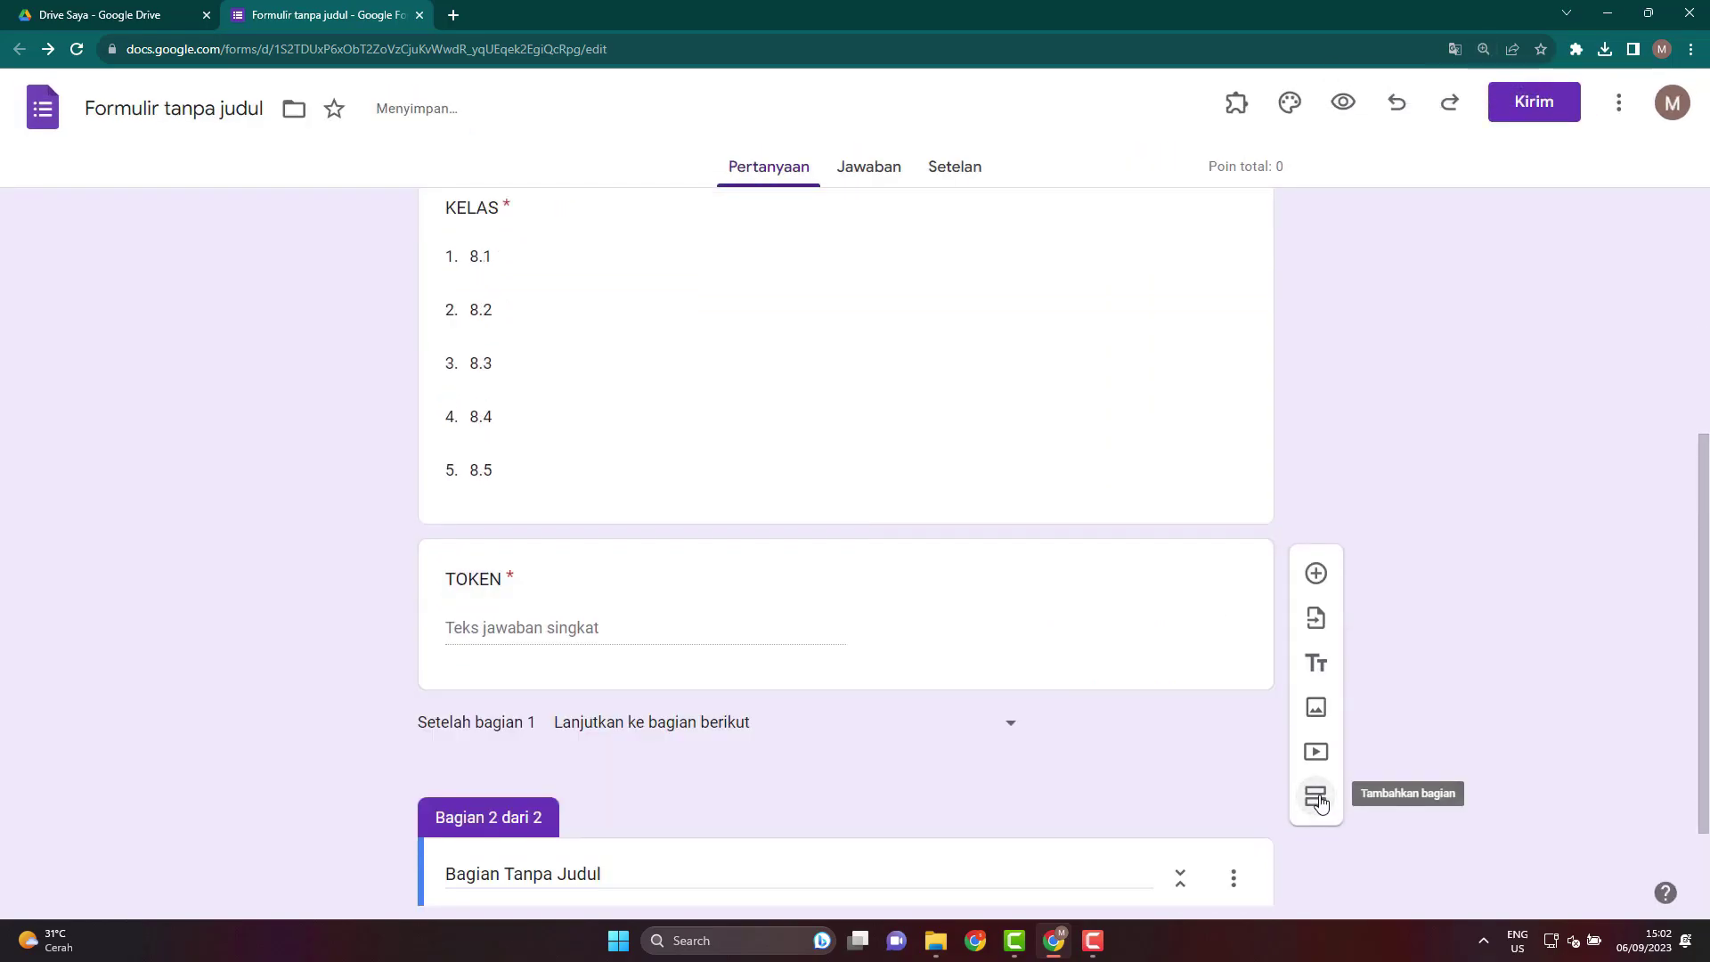
key("ctrl+minus")
key("ctrl+minus")
Rename the new section's title to SOAL.
scroll(1130, 703, "up", 3)
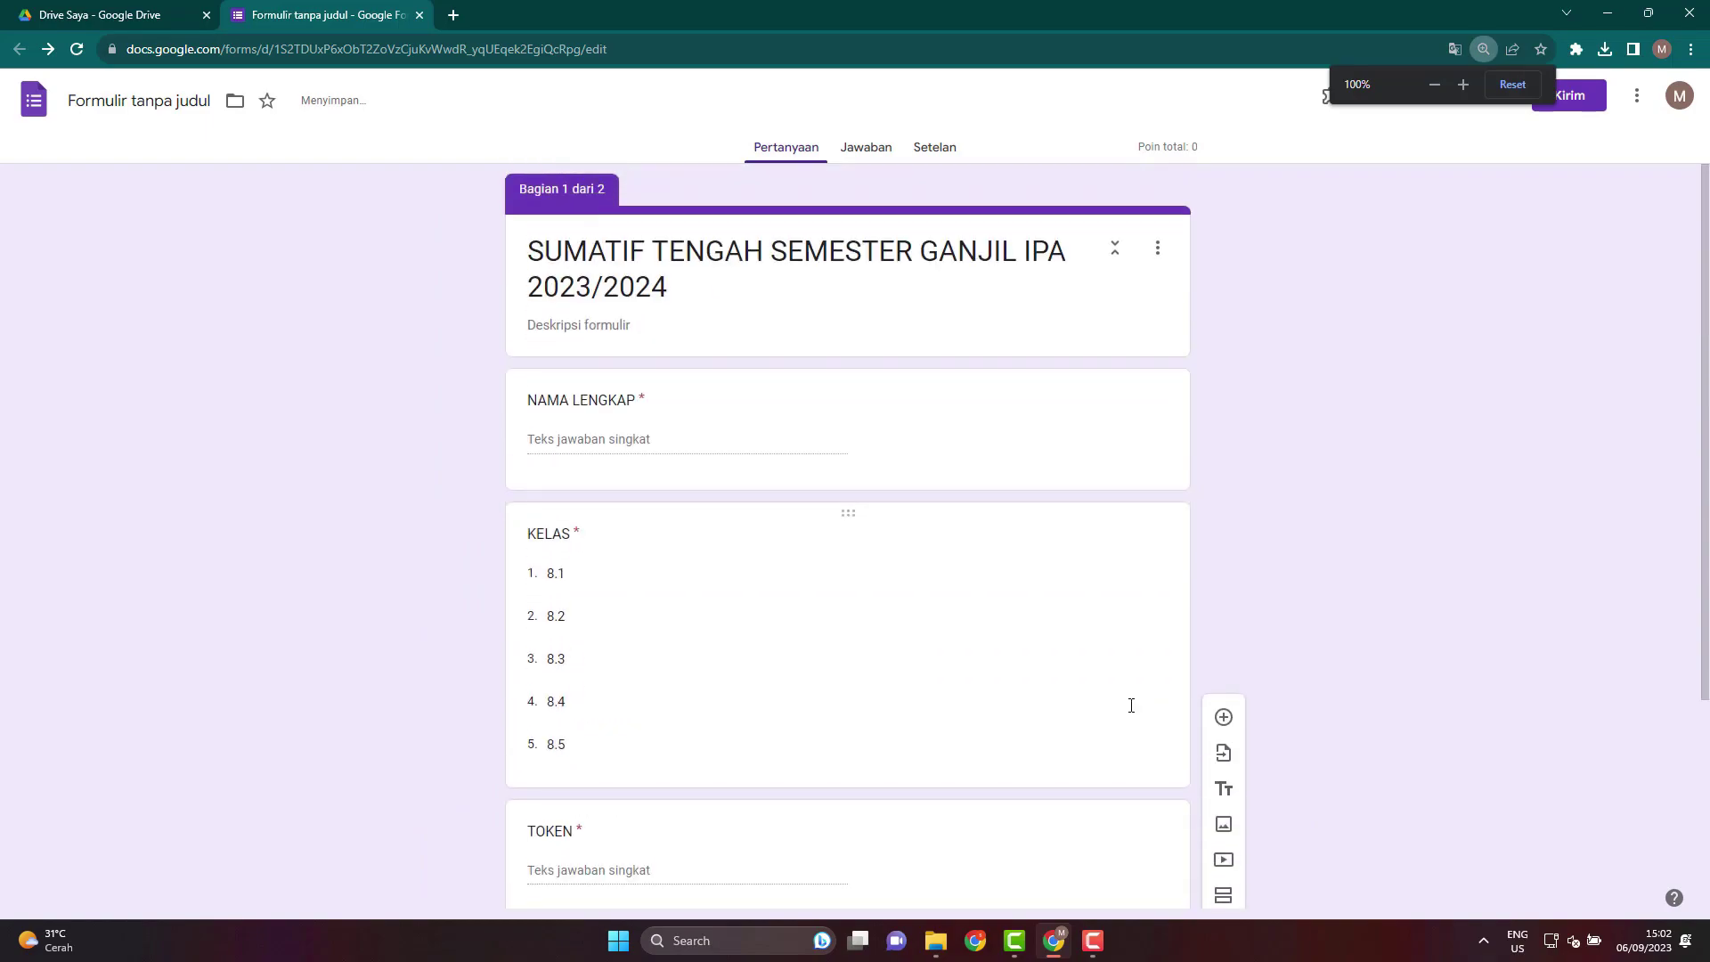
scroll(921, 702, "down", 2)
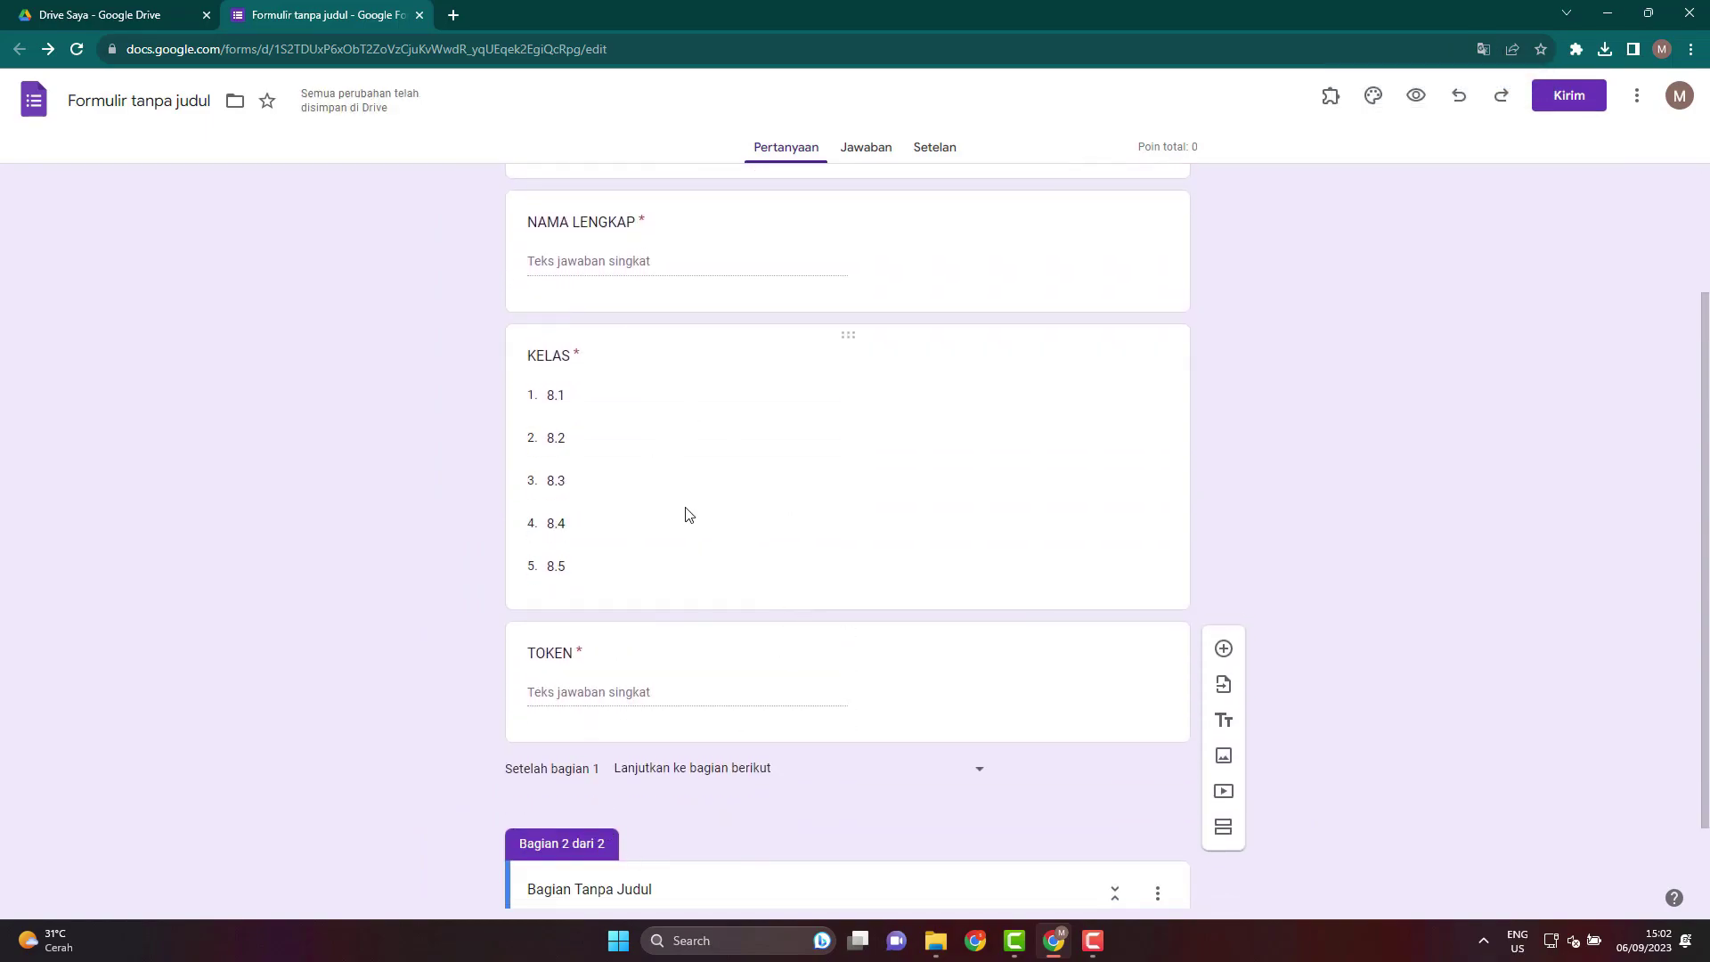
scroll(702, 401, "up", 2)
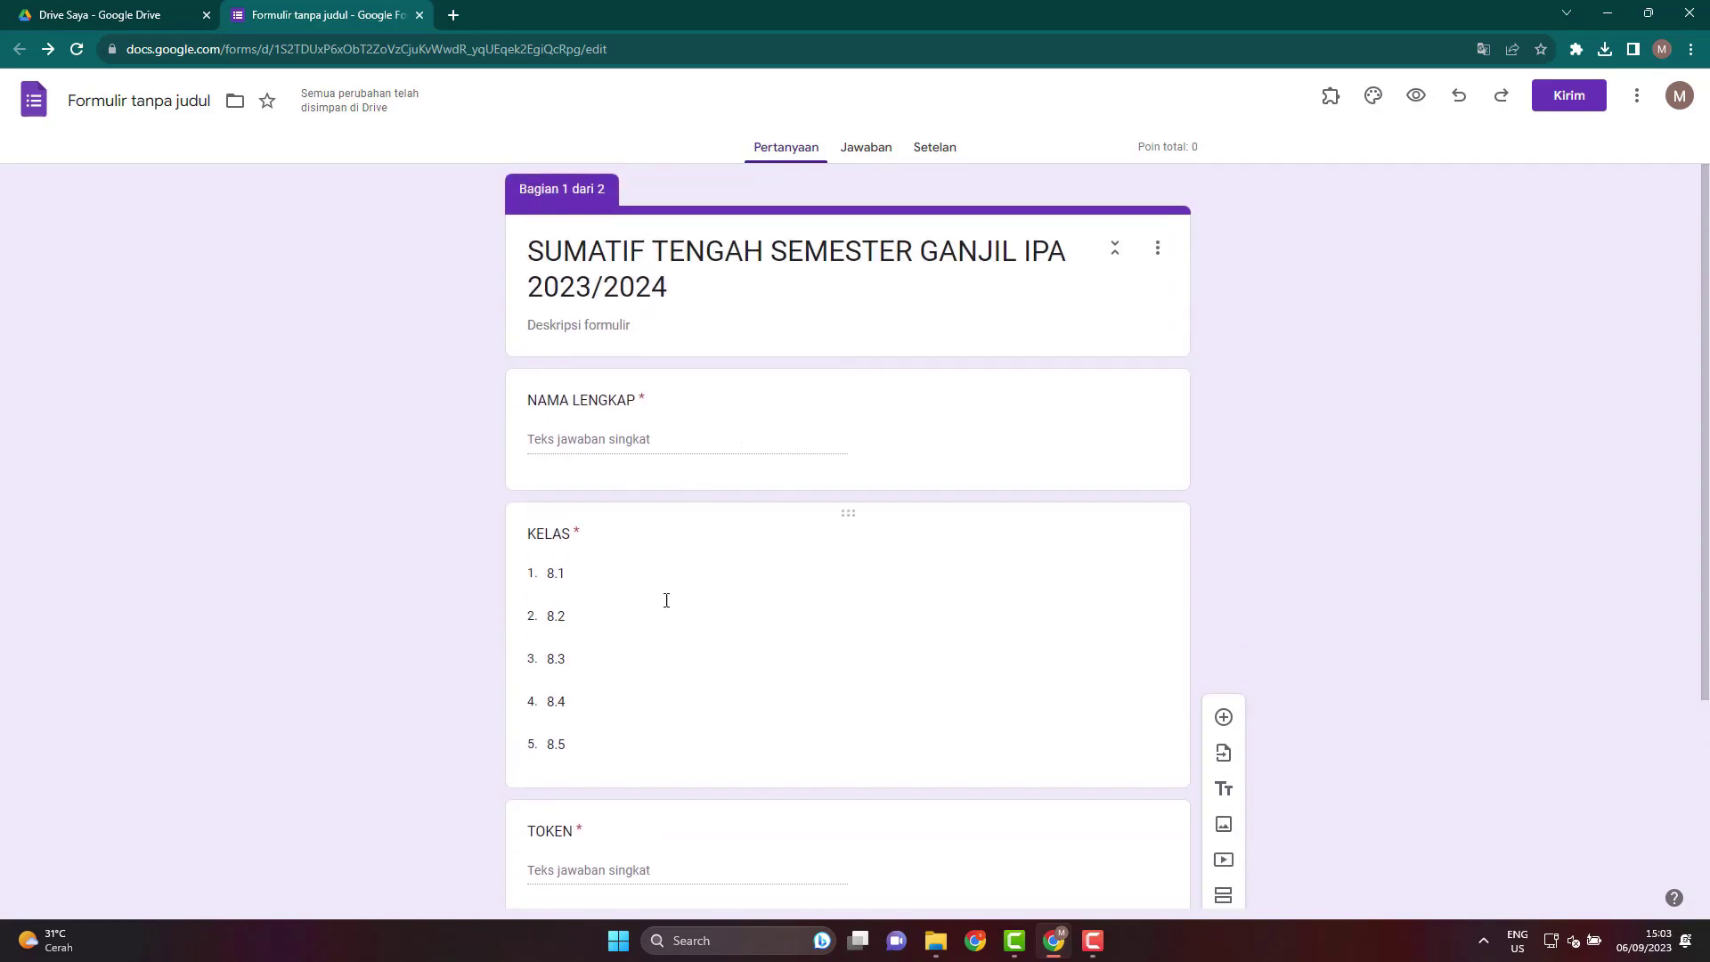
scroll(829, 607, "down", 3)
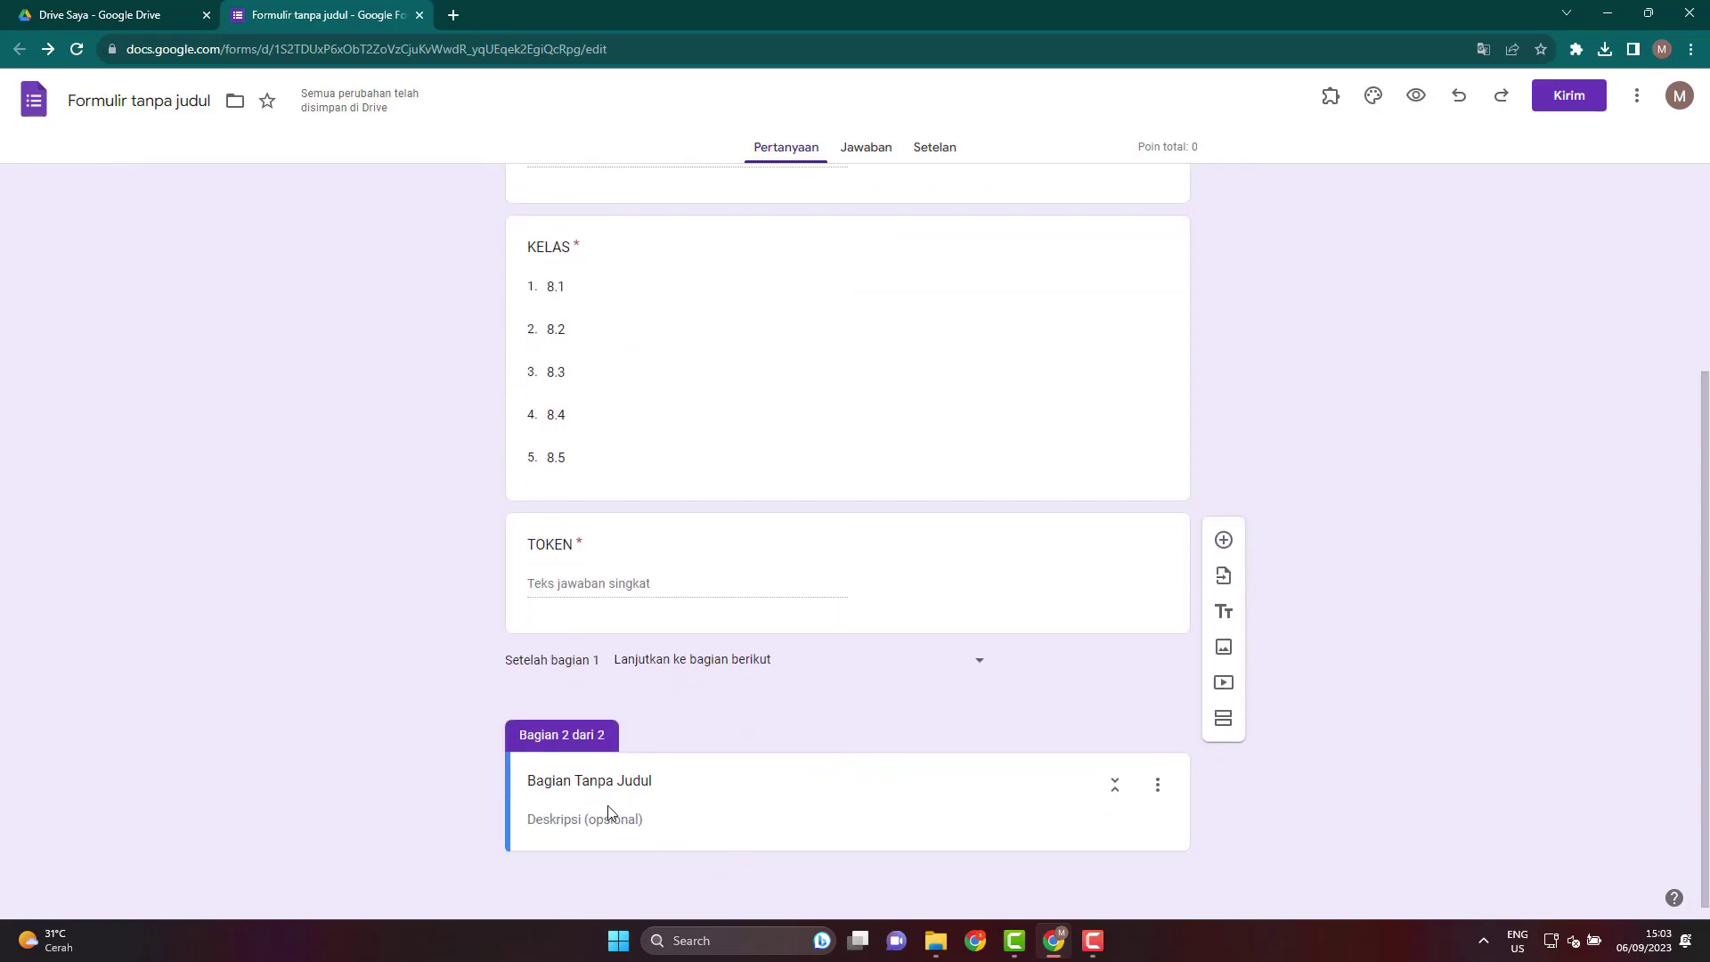
left_click(615, 781)
triple_click(682, 785)
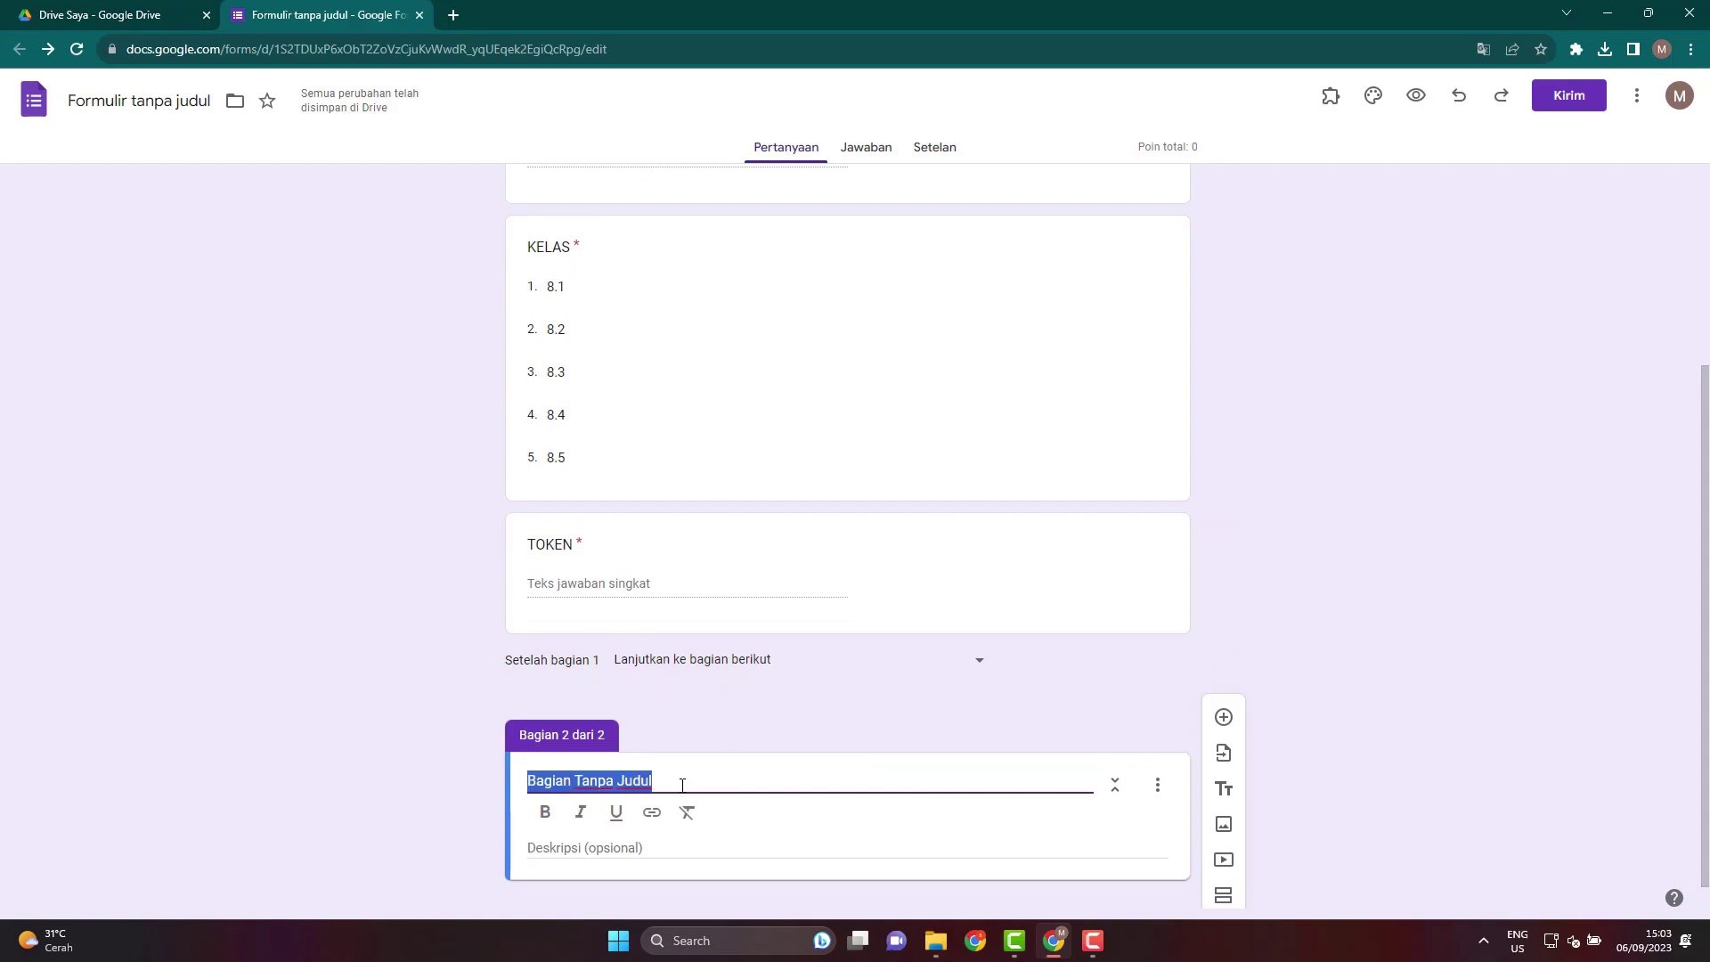
type("SOAL")
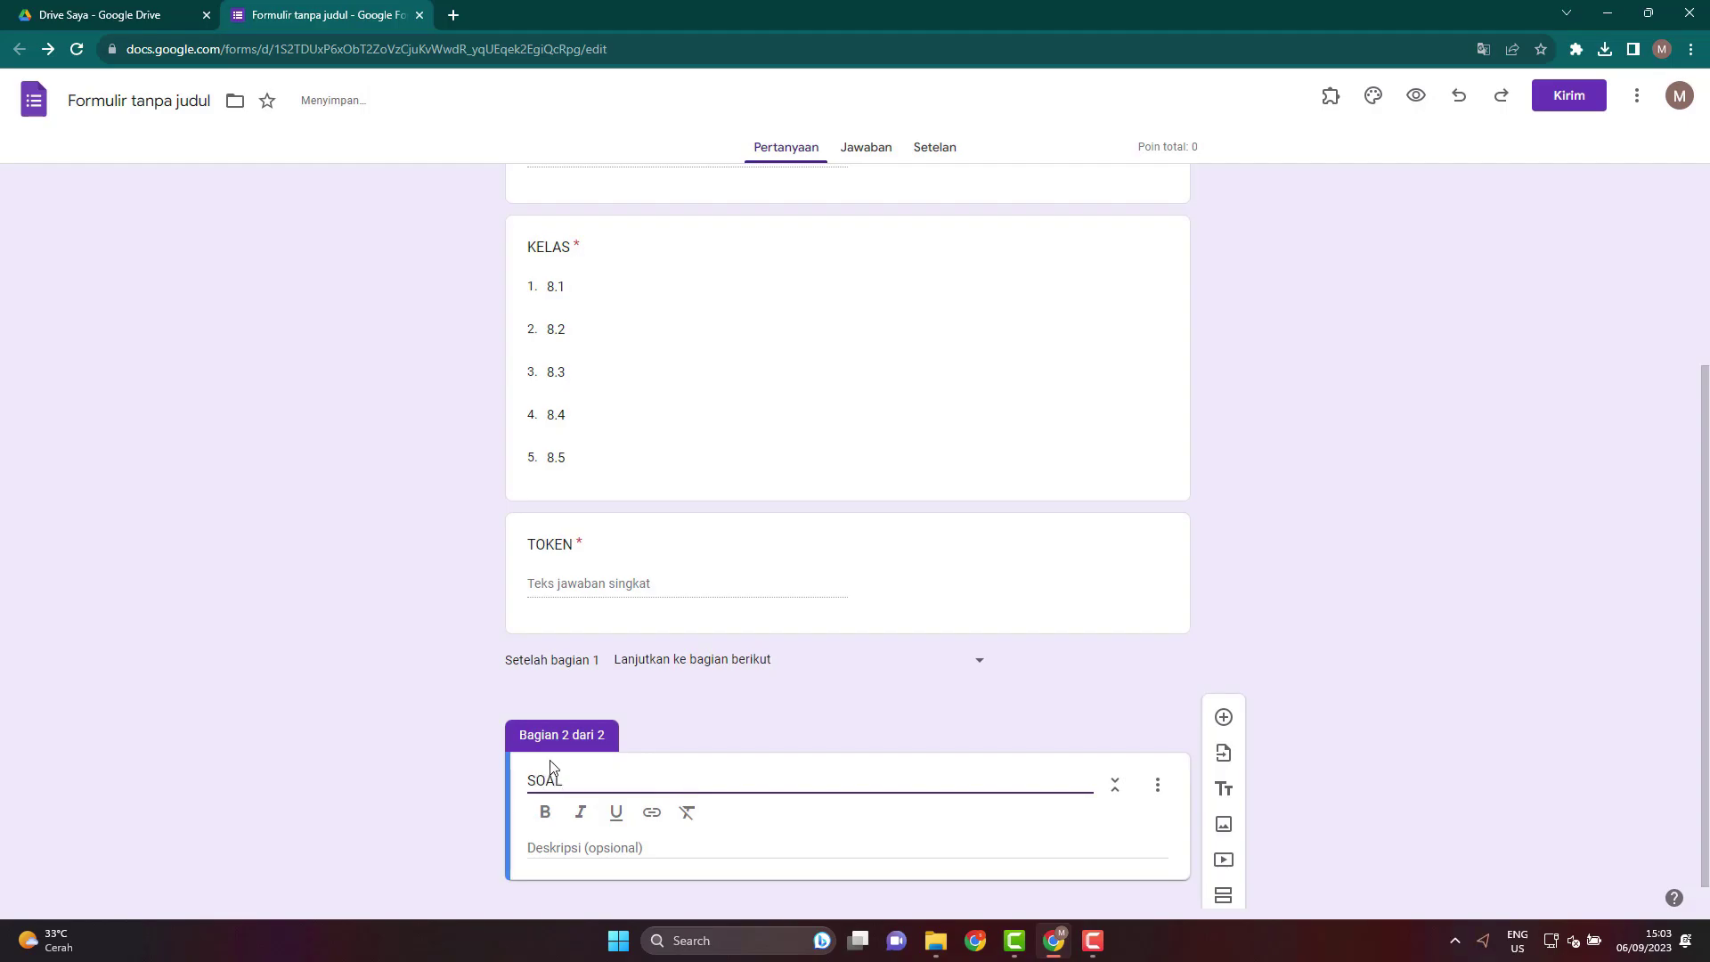
left_click(407, 756)
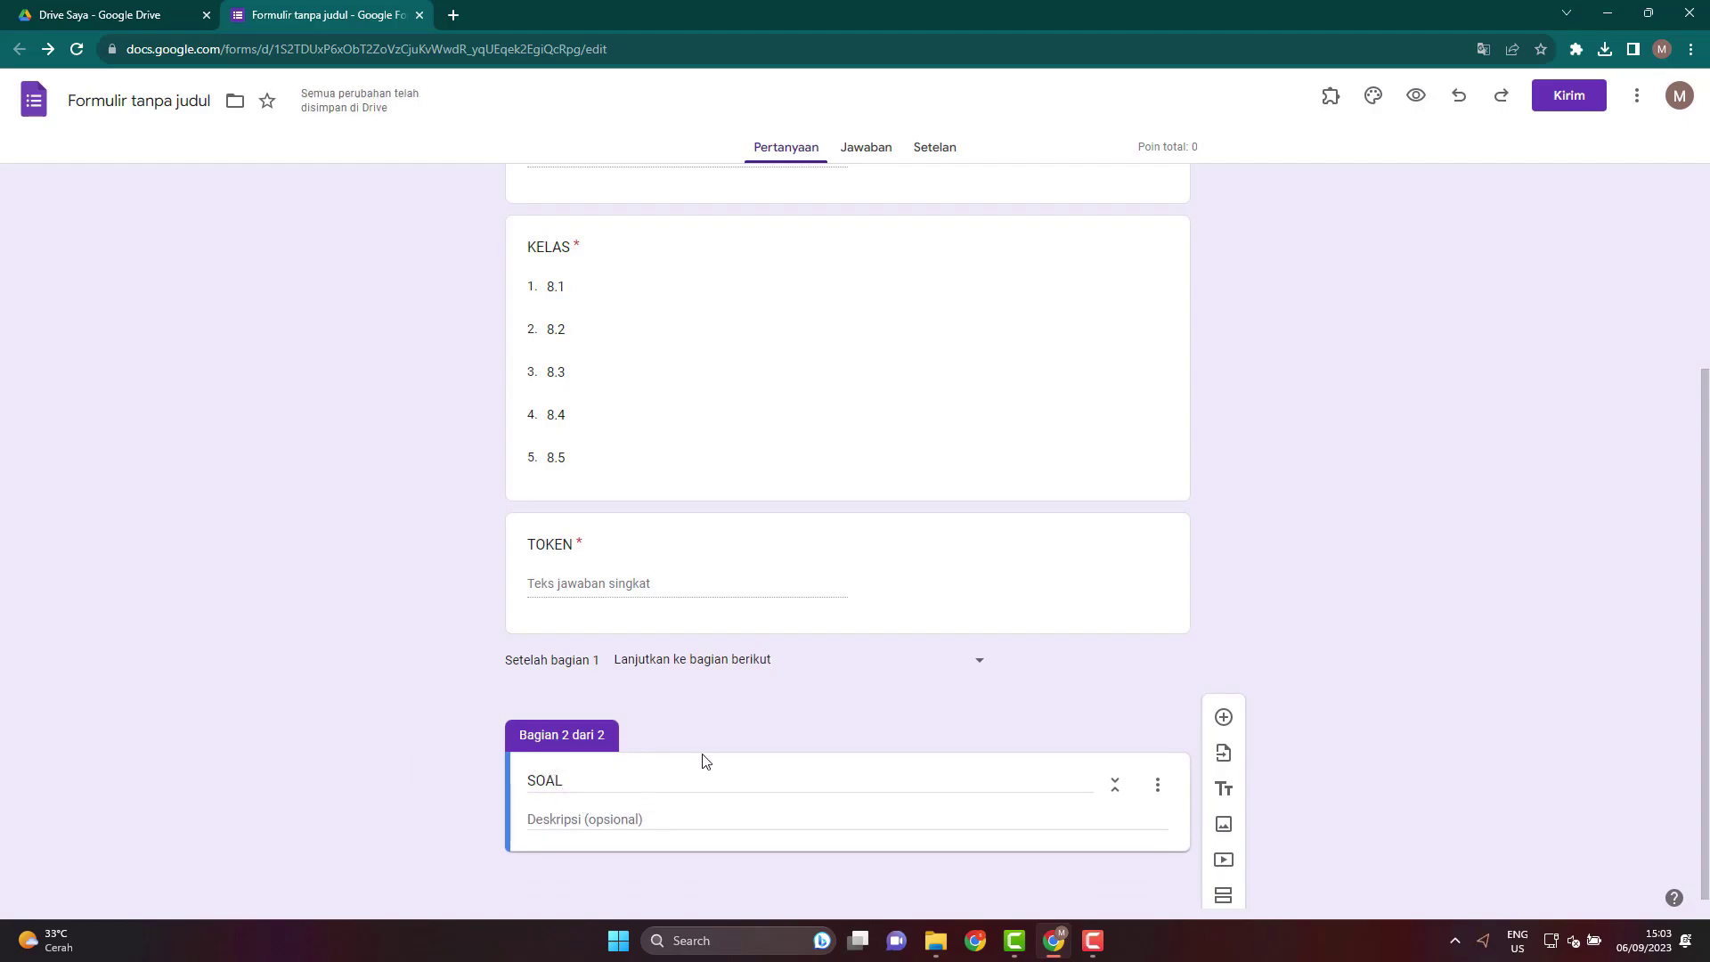
Add a blank multiple-choice question to the SOAL section.
scroll(725, 736, "up", 3)
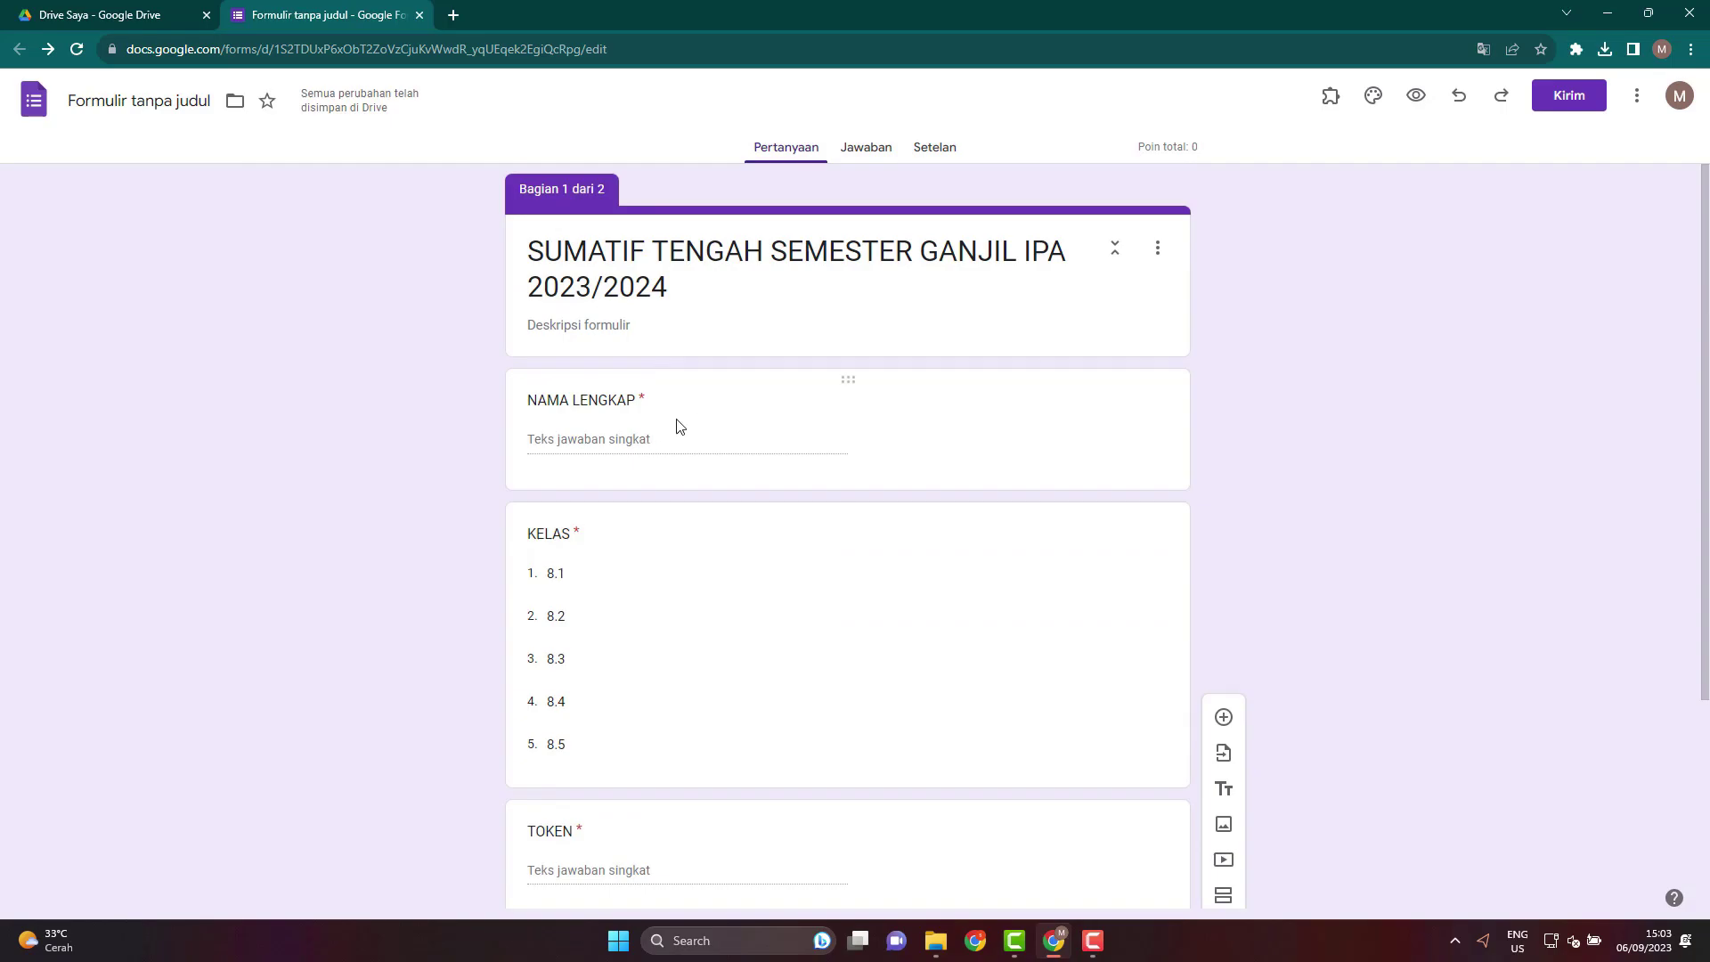
scroll(760, 570, "down", 3)
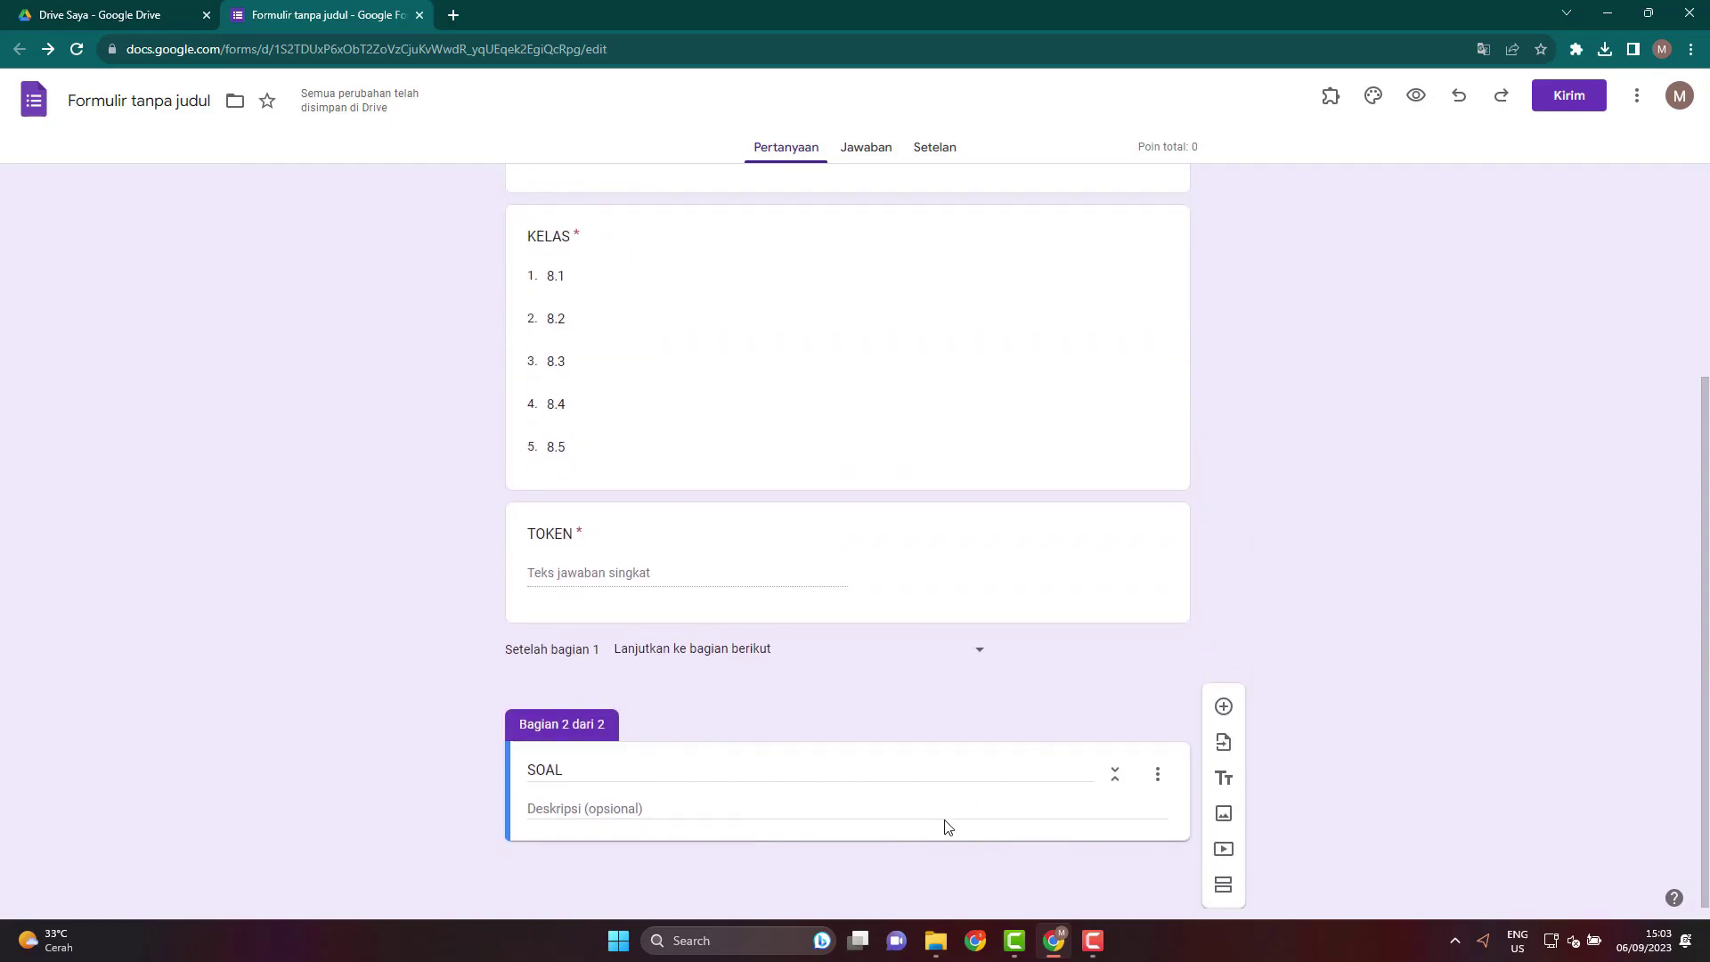
left_click(1222, 718)
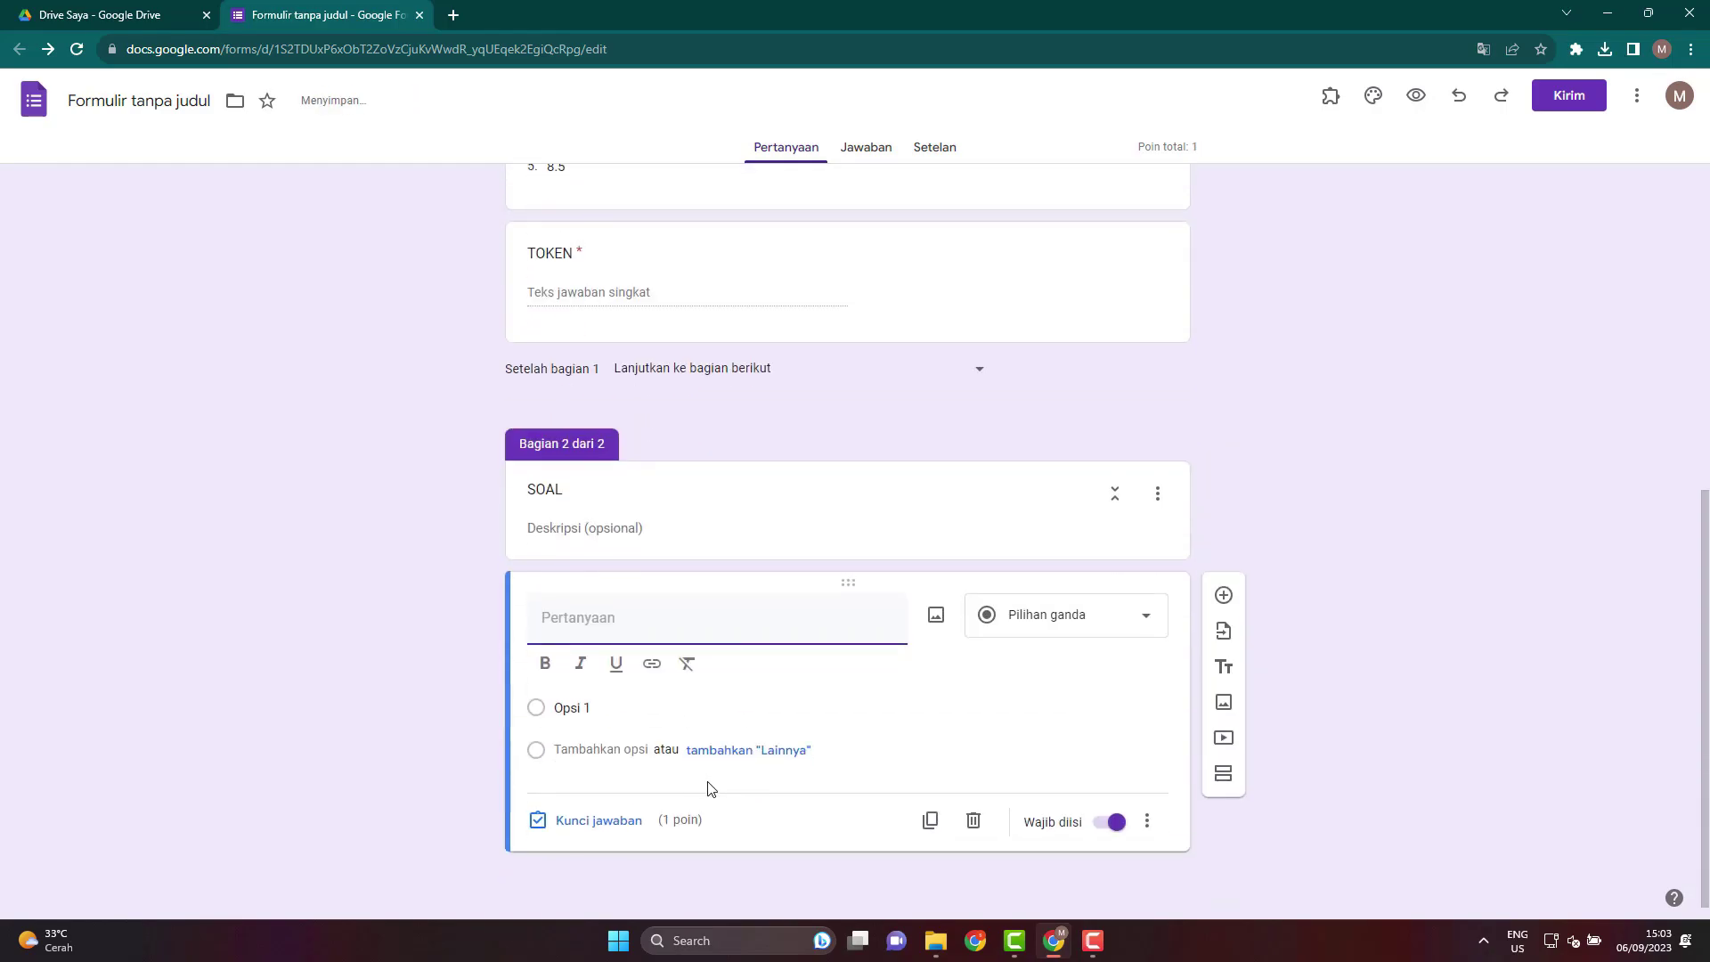
left_click(442, 672)
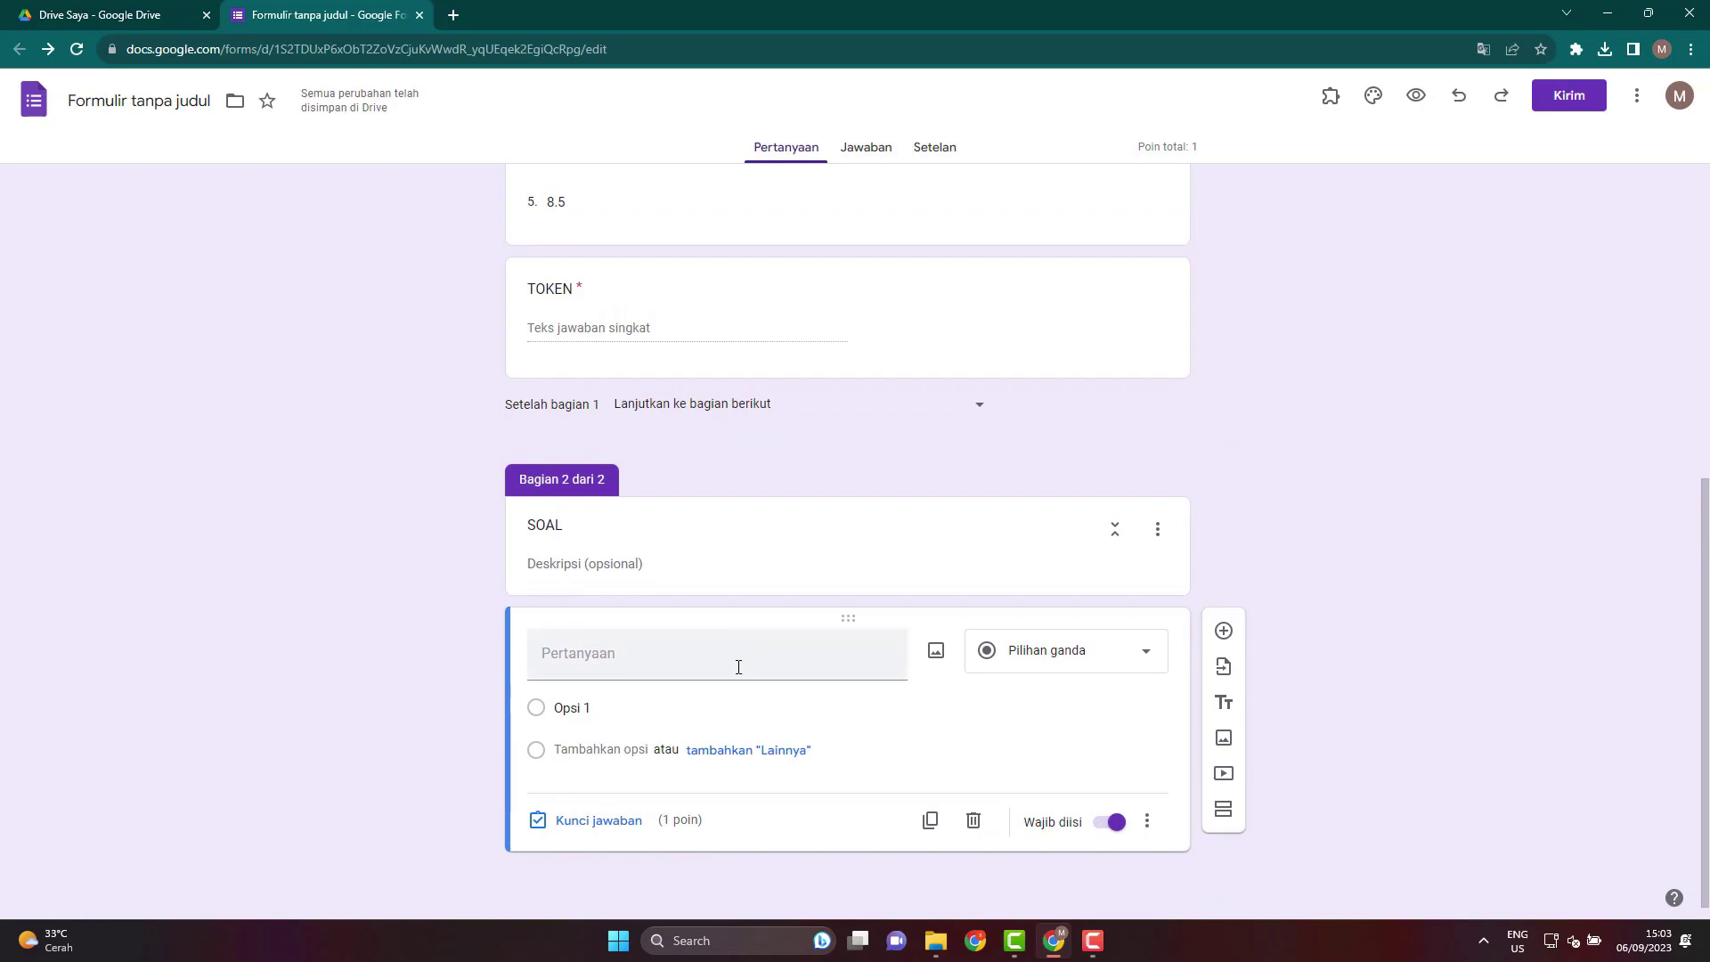
left_click(672, 657)
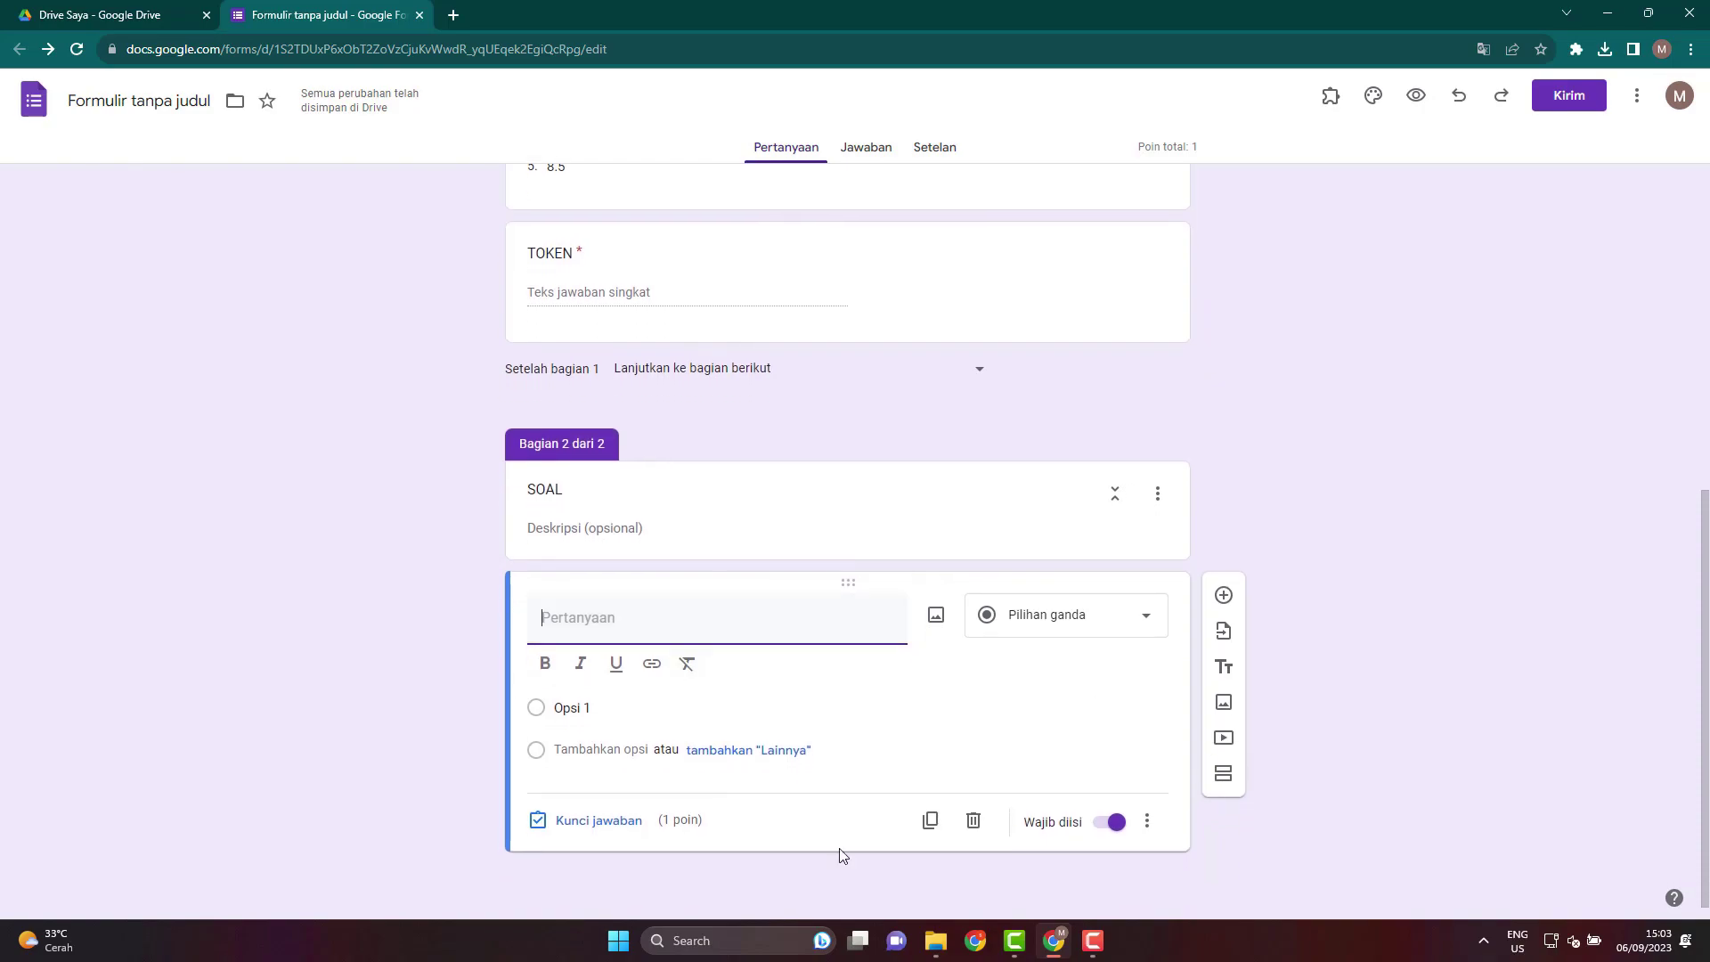
left_click(932, 948)
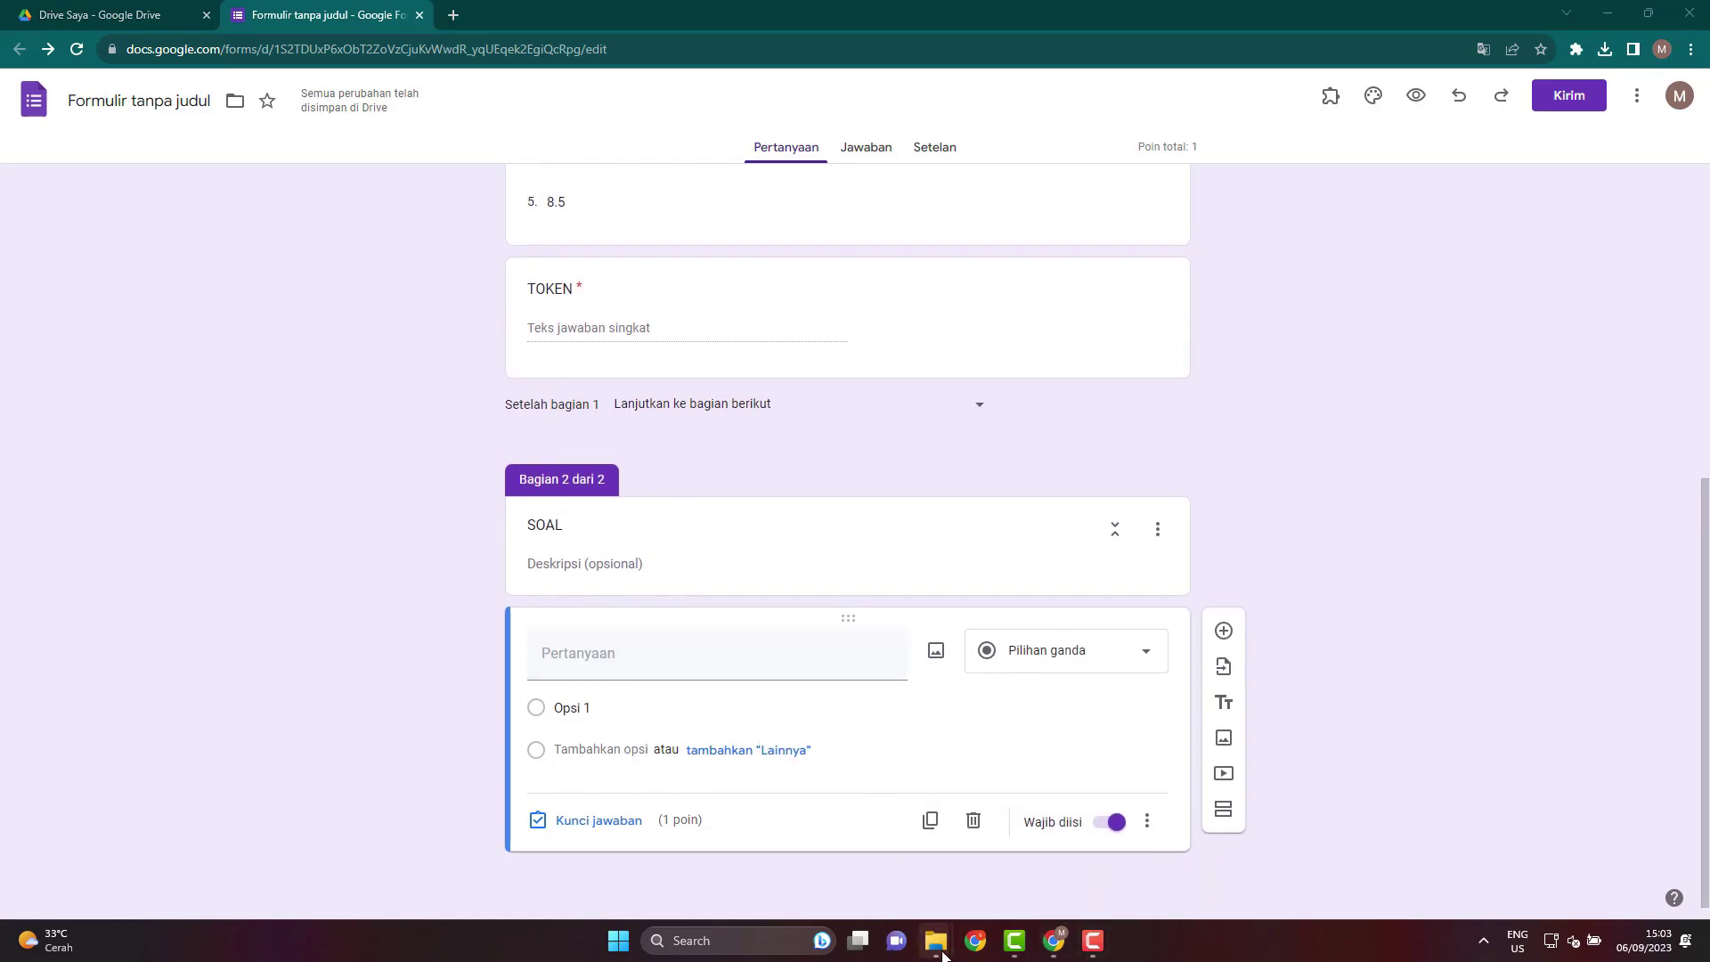
Open the SOAL PTS 2 IPA KELAS VIII K13 Word file from the Membuat Soal menggunakan Google Form folder.
mouse_move(939, 944)
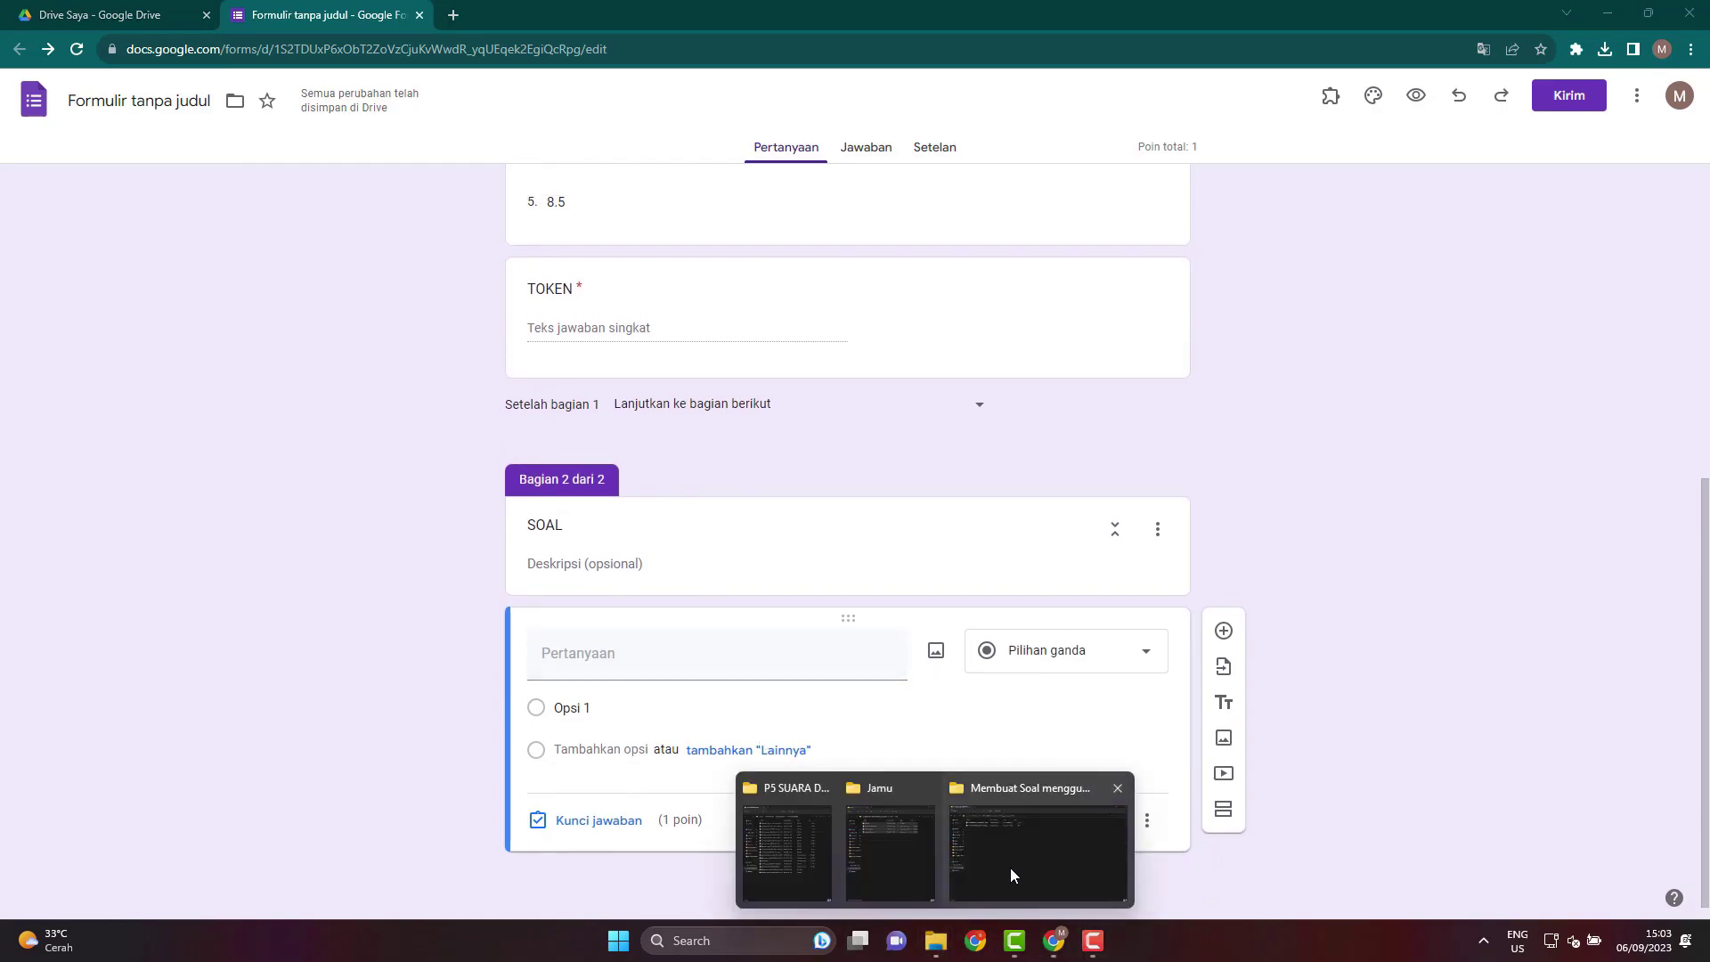
left_click(1010, 867)
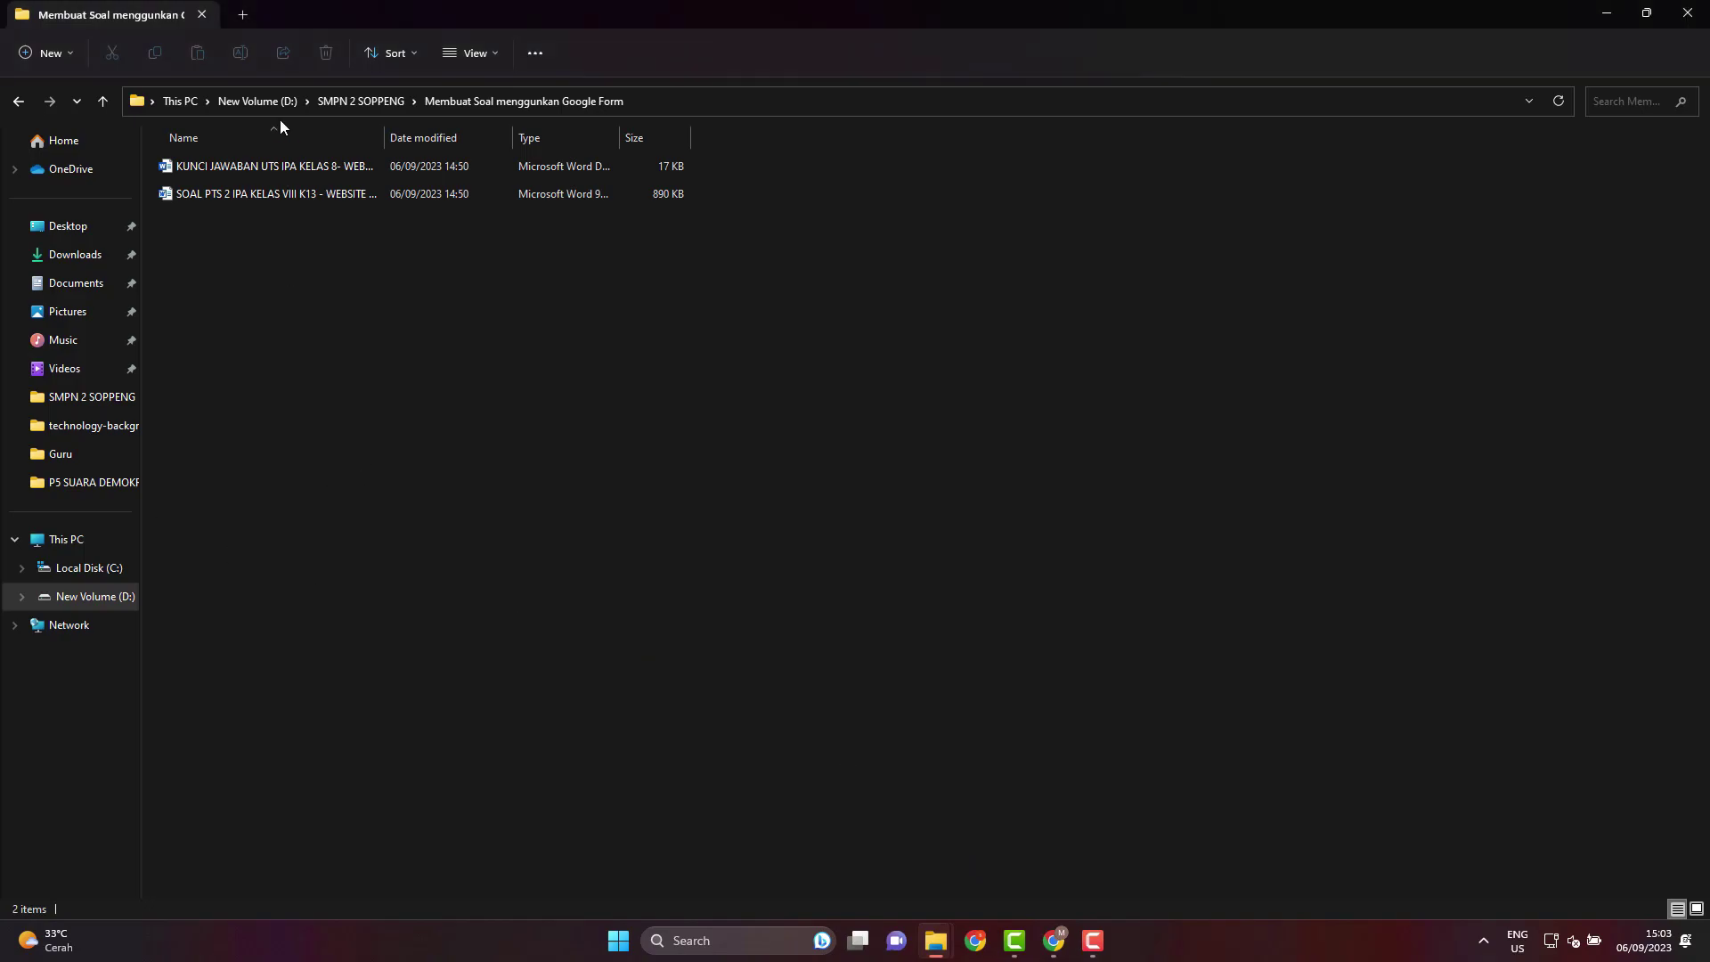
double_click(301, 200)
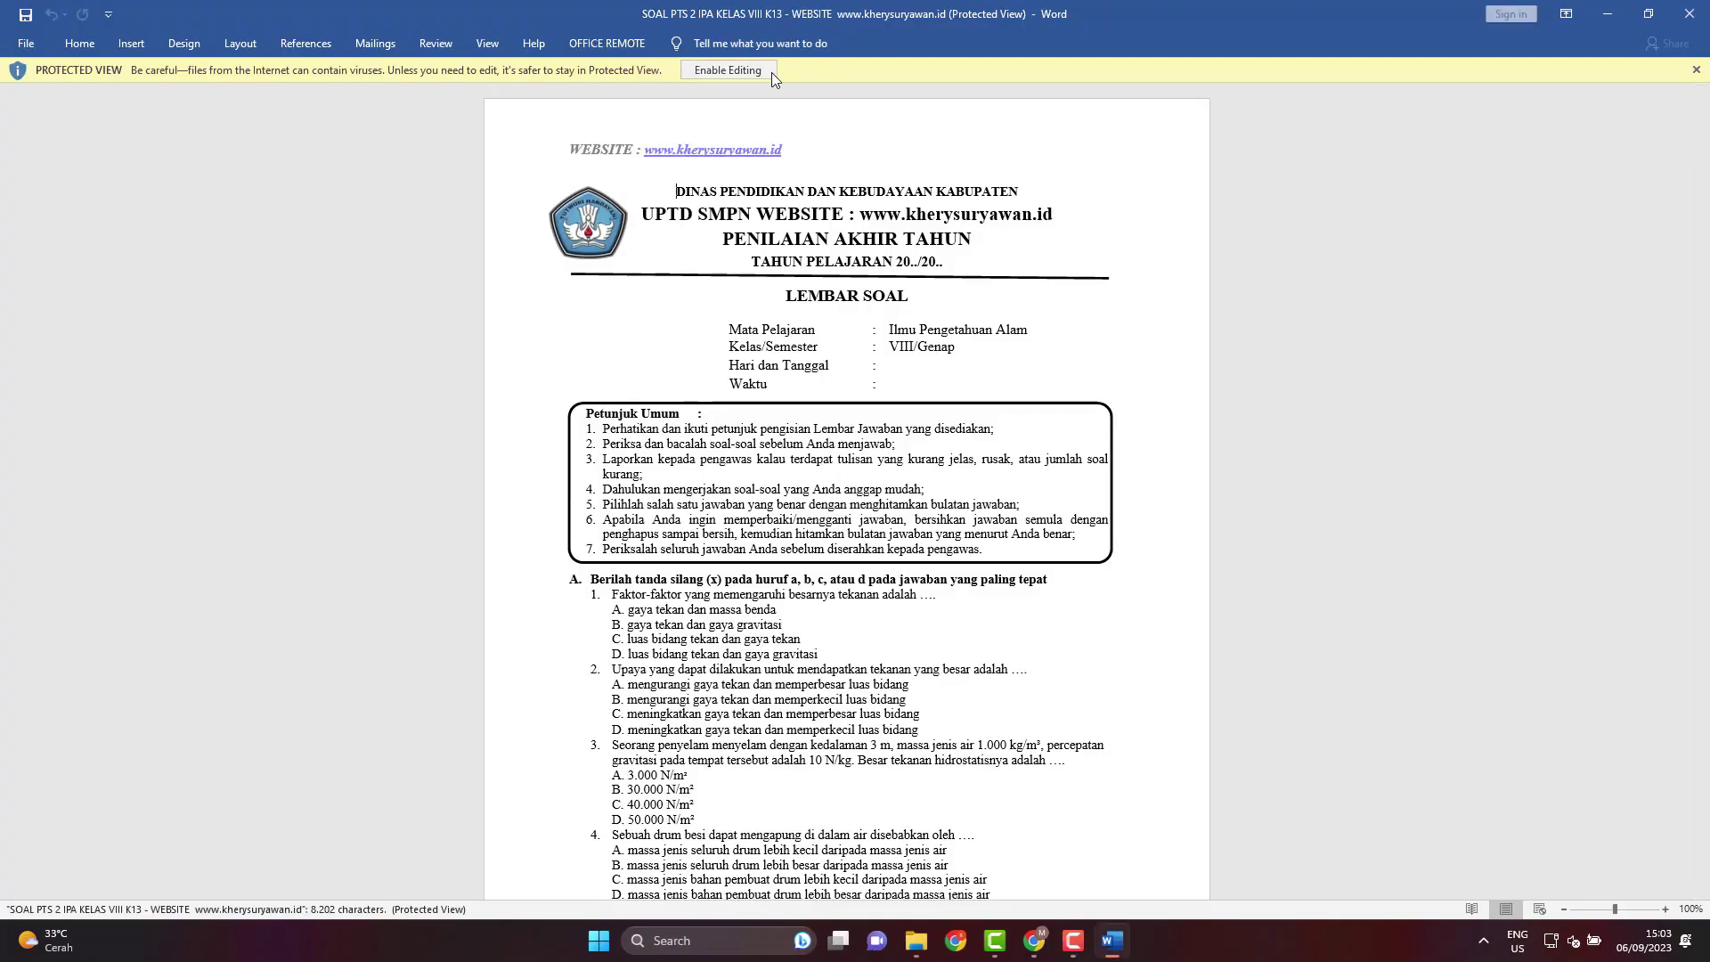
Enable editing on the protected exam document.
left_click(768, 71)
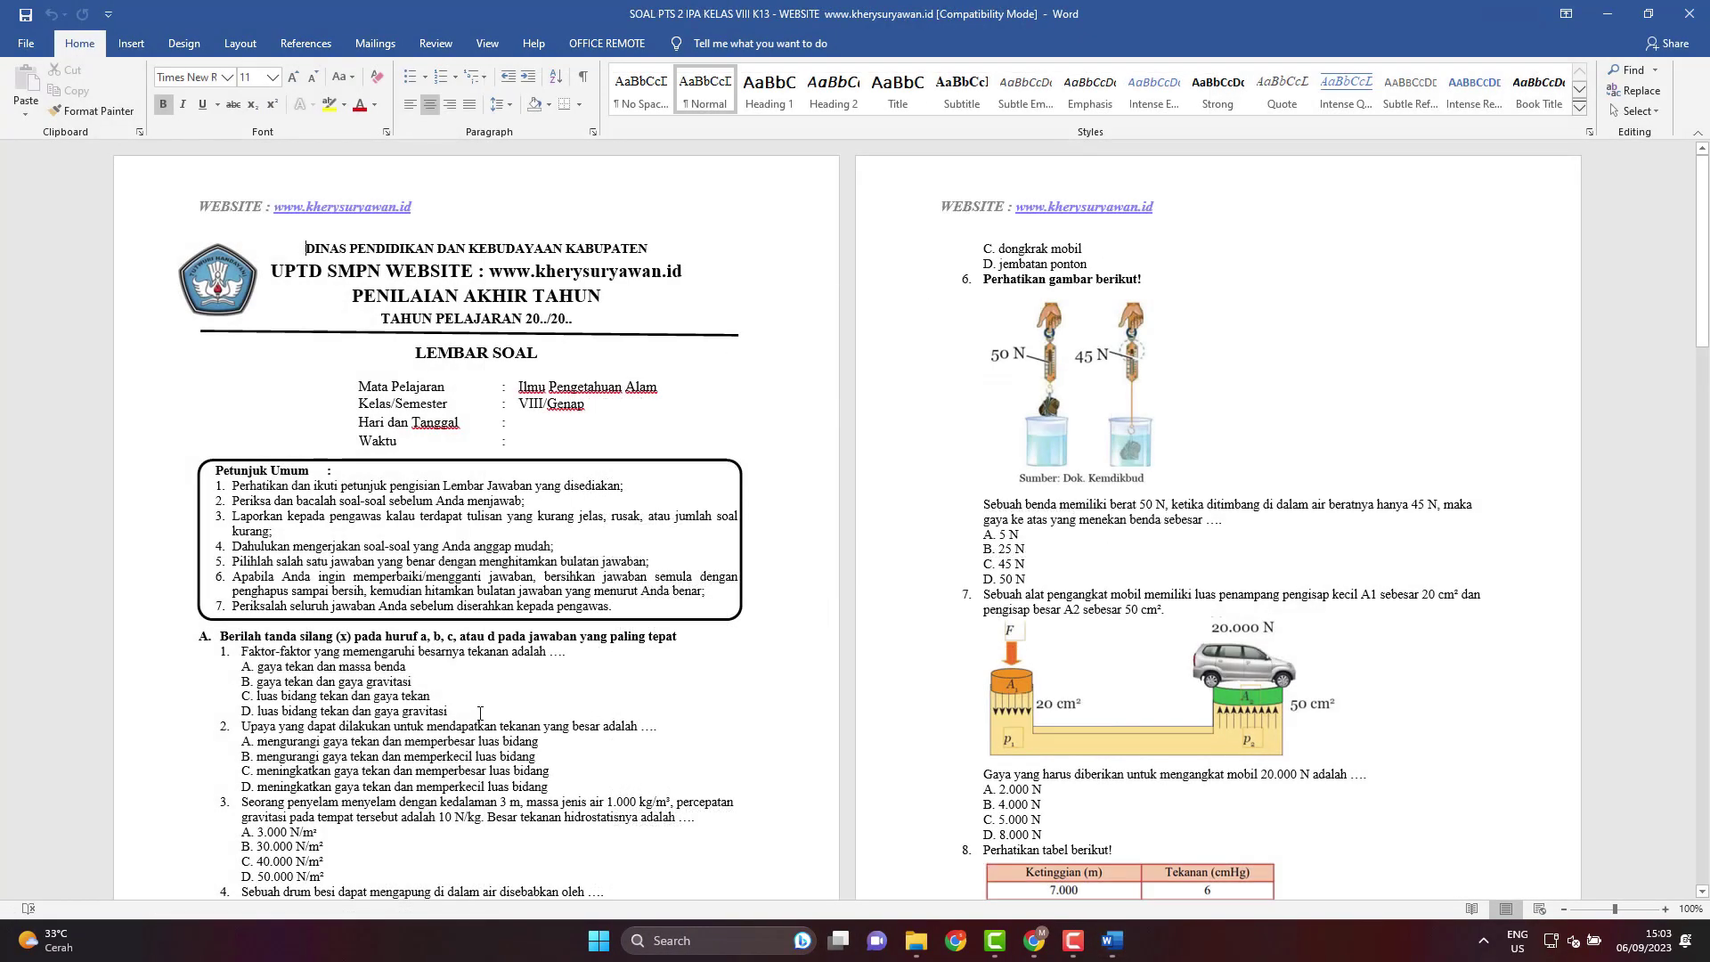
scroll(486, 715, "down", 3)
scroll(487, 716, "up", 3)
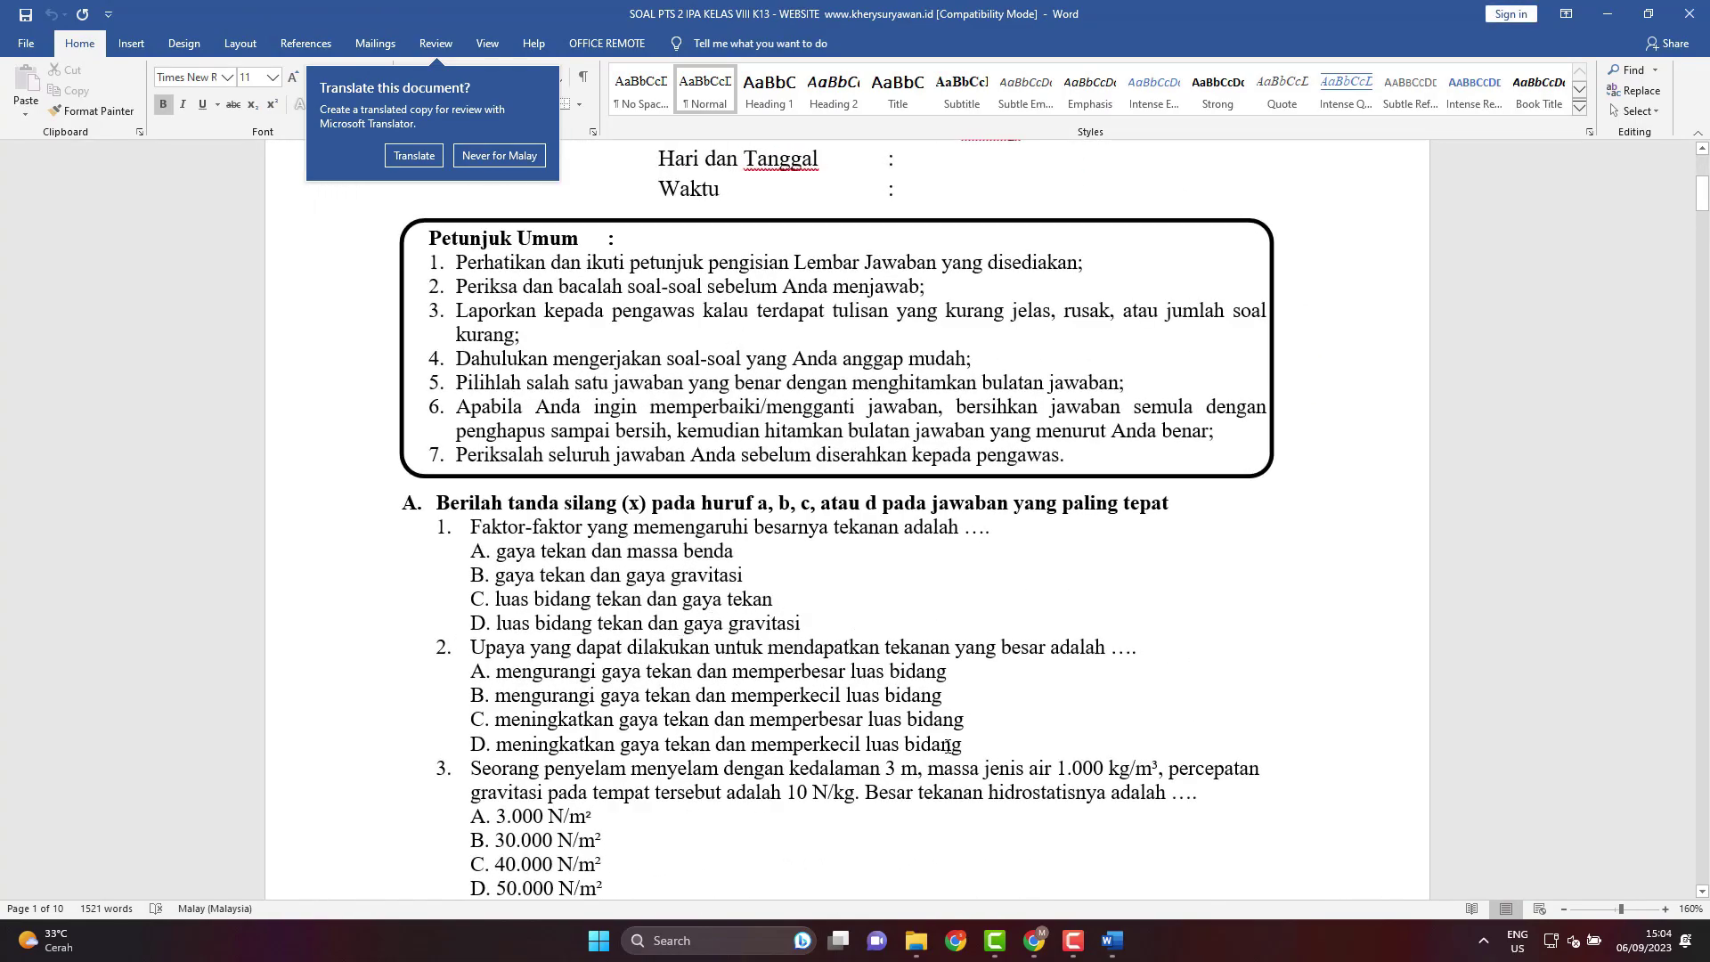
Copy the text of question 1 and switch back to the Google Forms quiz.
left_click(472, 528)
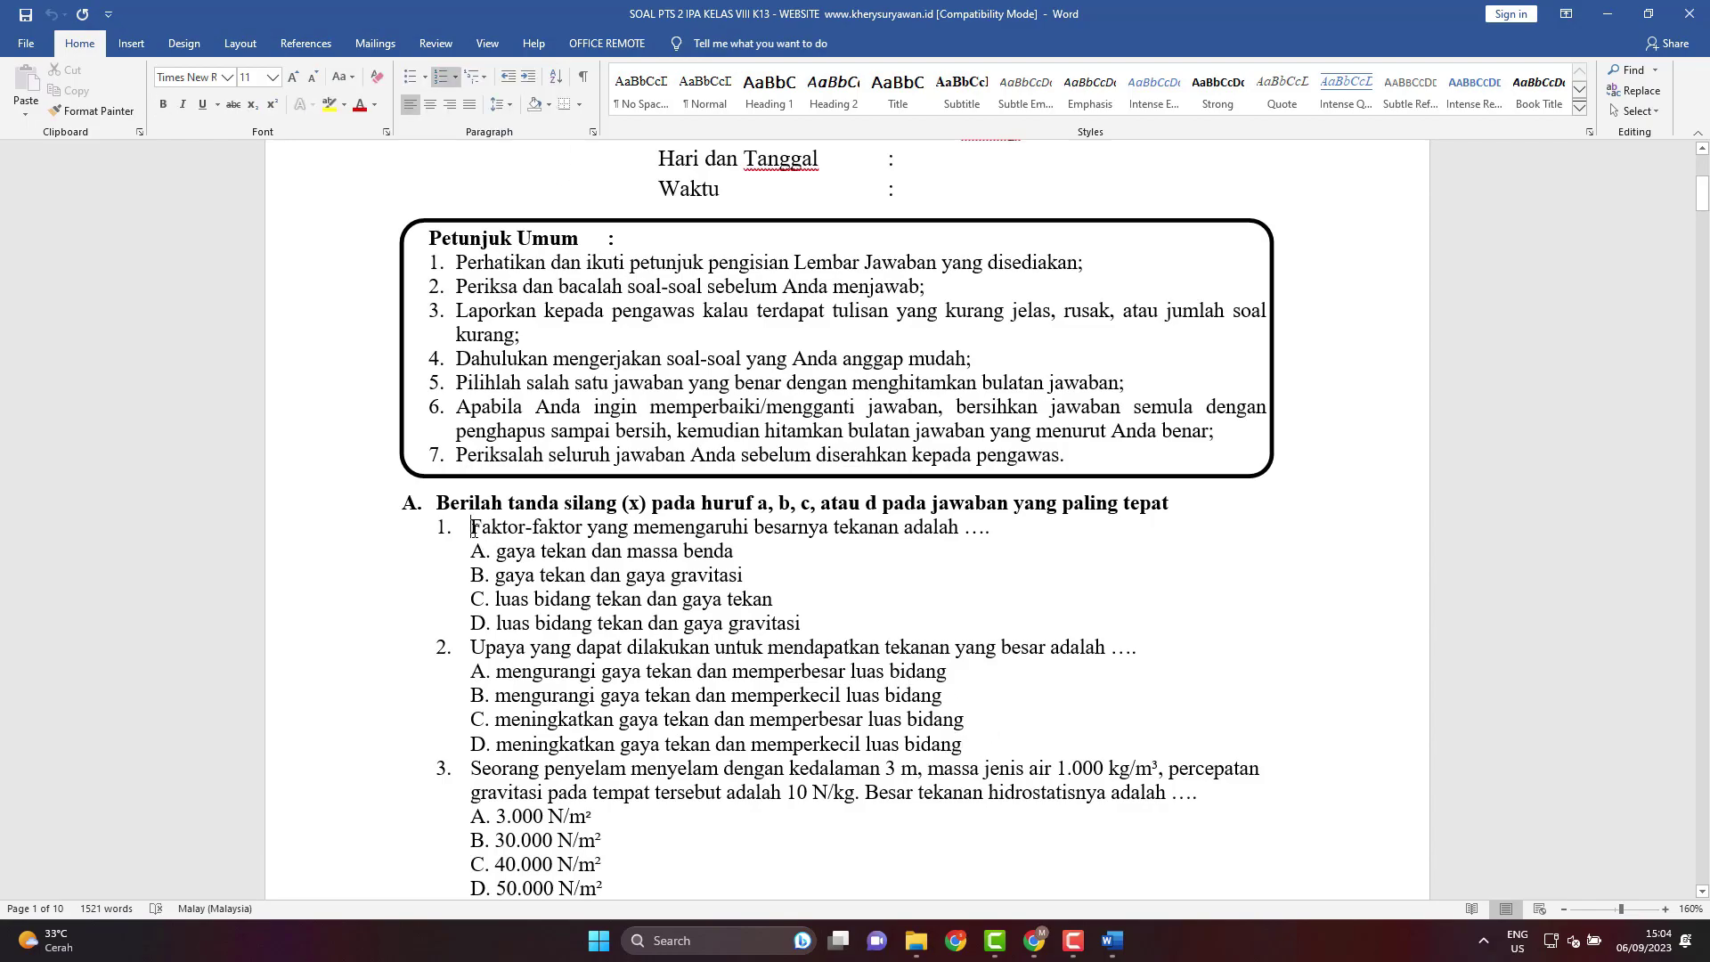
triple_click(472, 528)
left_click(474, 530)
left_click_drag(472, 528, 989, 523)
key("ctrl+c")
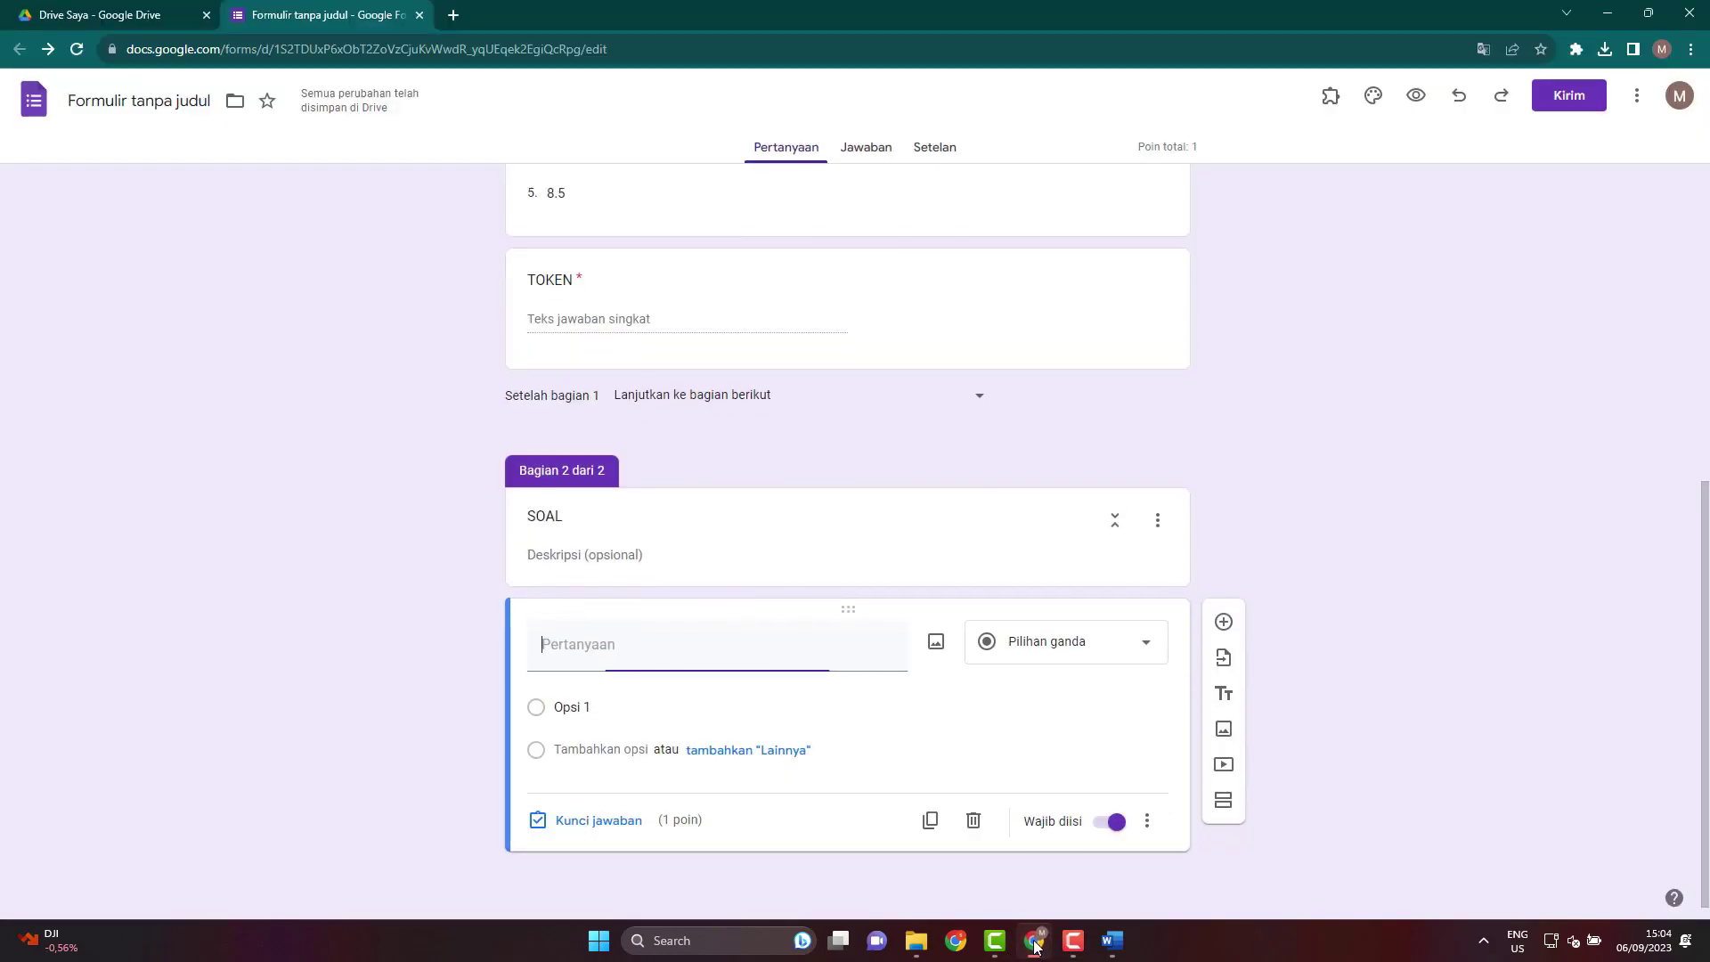
left_click(1034, 940)
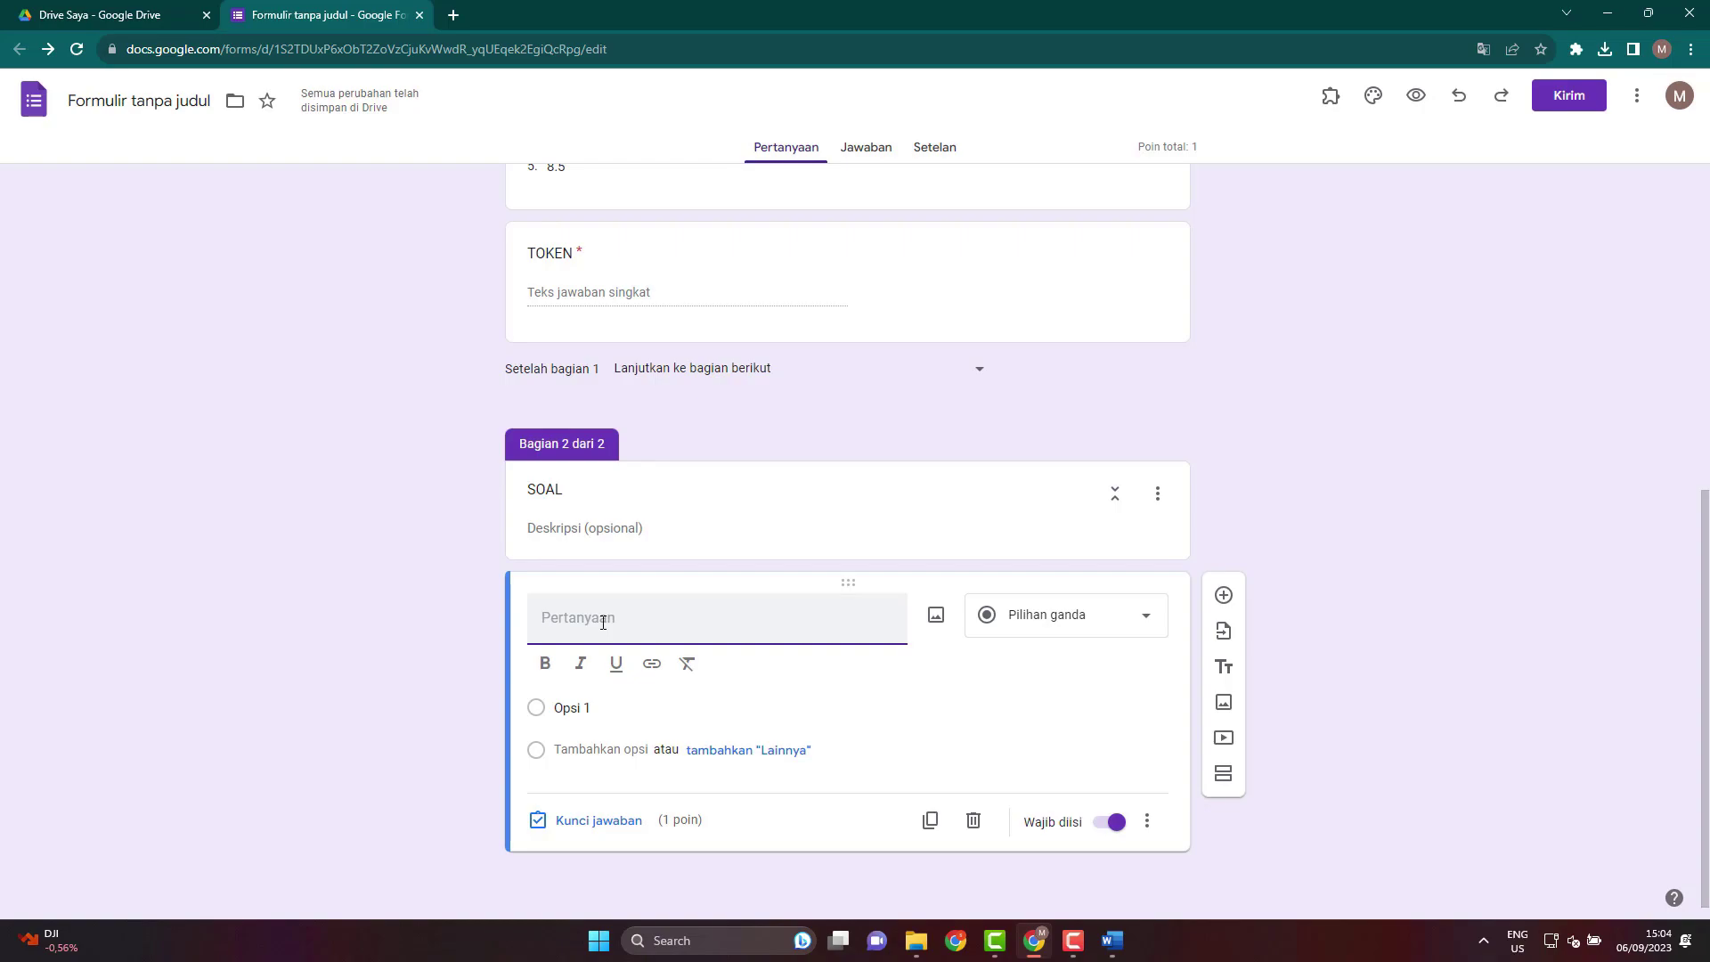
Paste 'Faktor-faktor yang memengaruhi besarnya tekanan adalah ….' as the question, then return to Word.
key("ctrl+v")
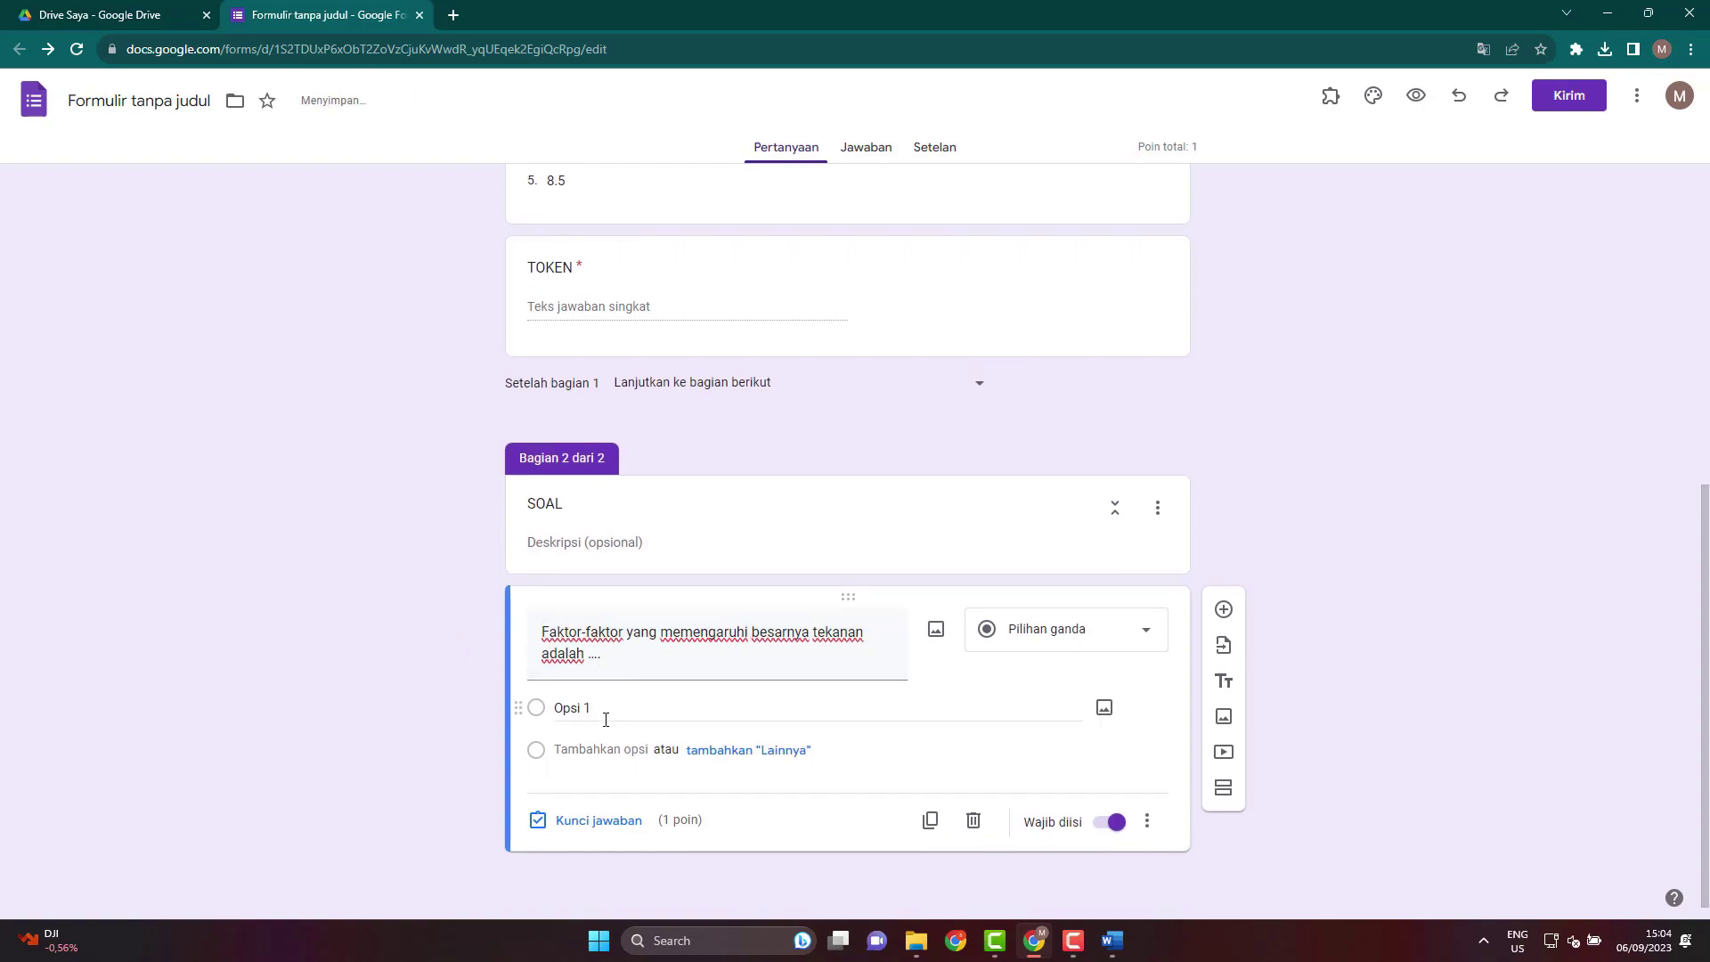
left_click(581, 708)
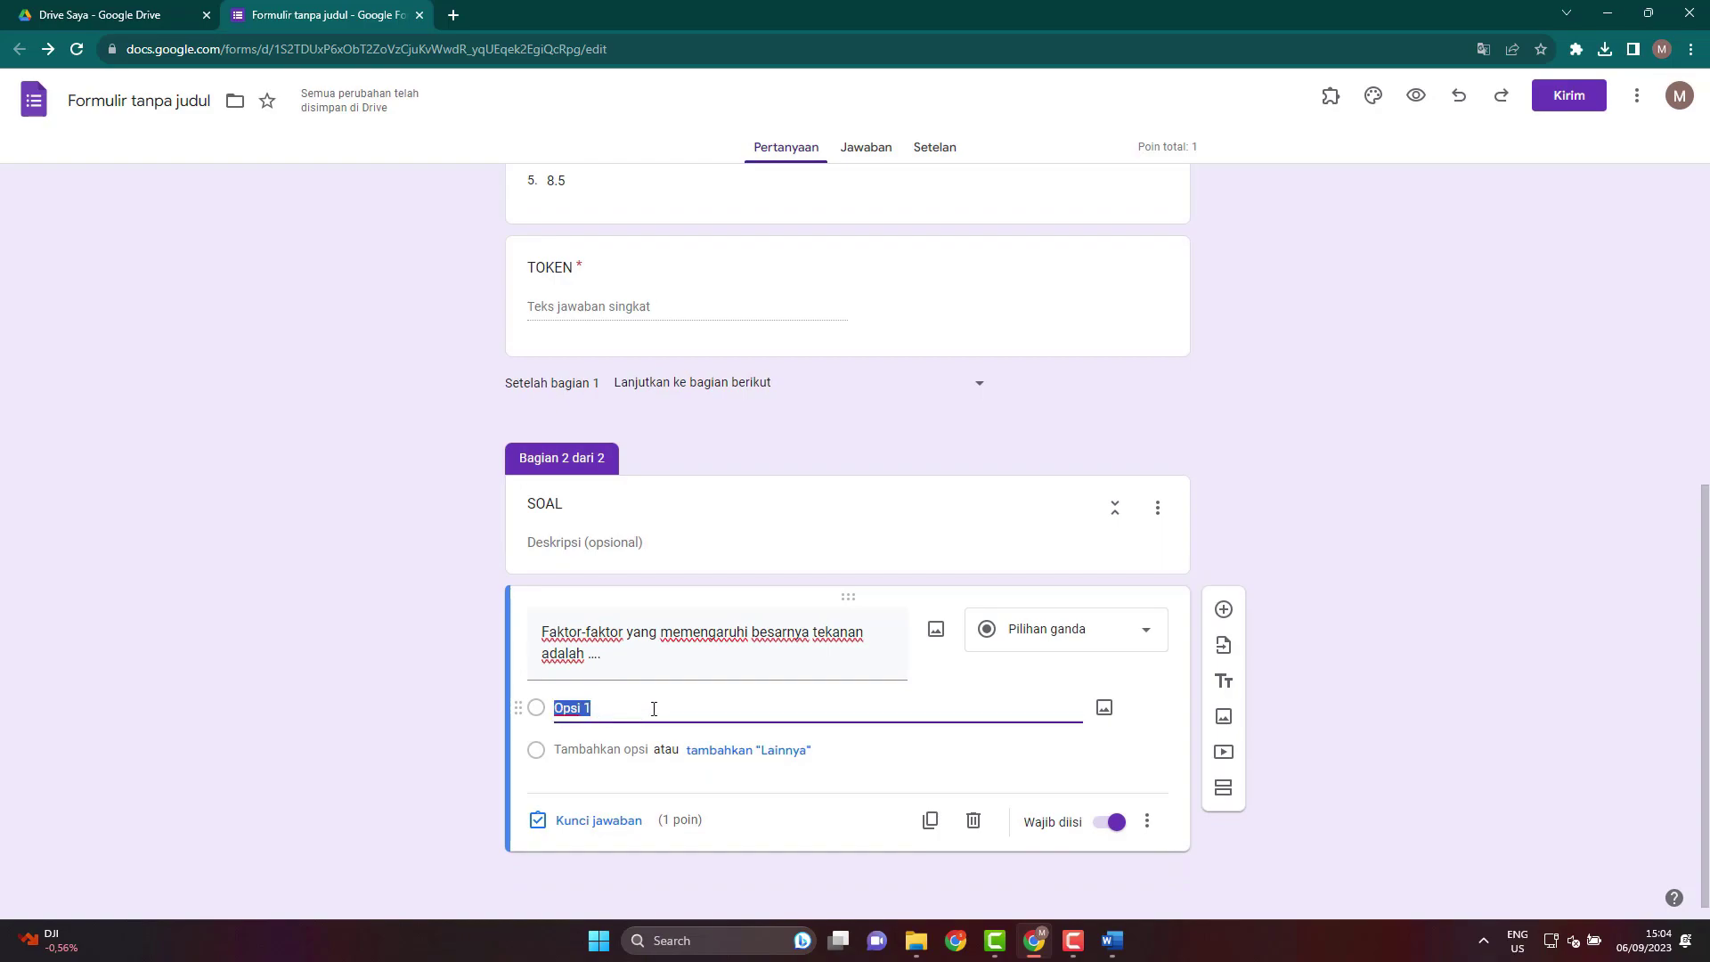
left_click(1113, 949)
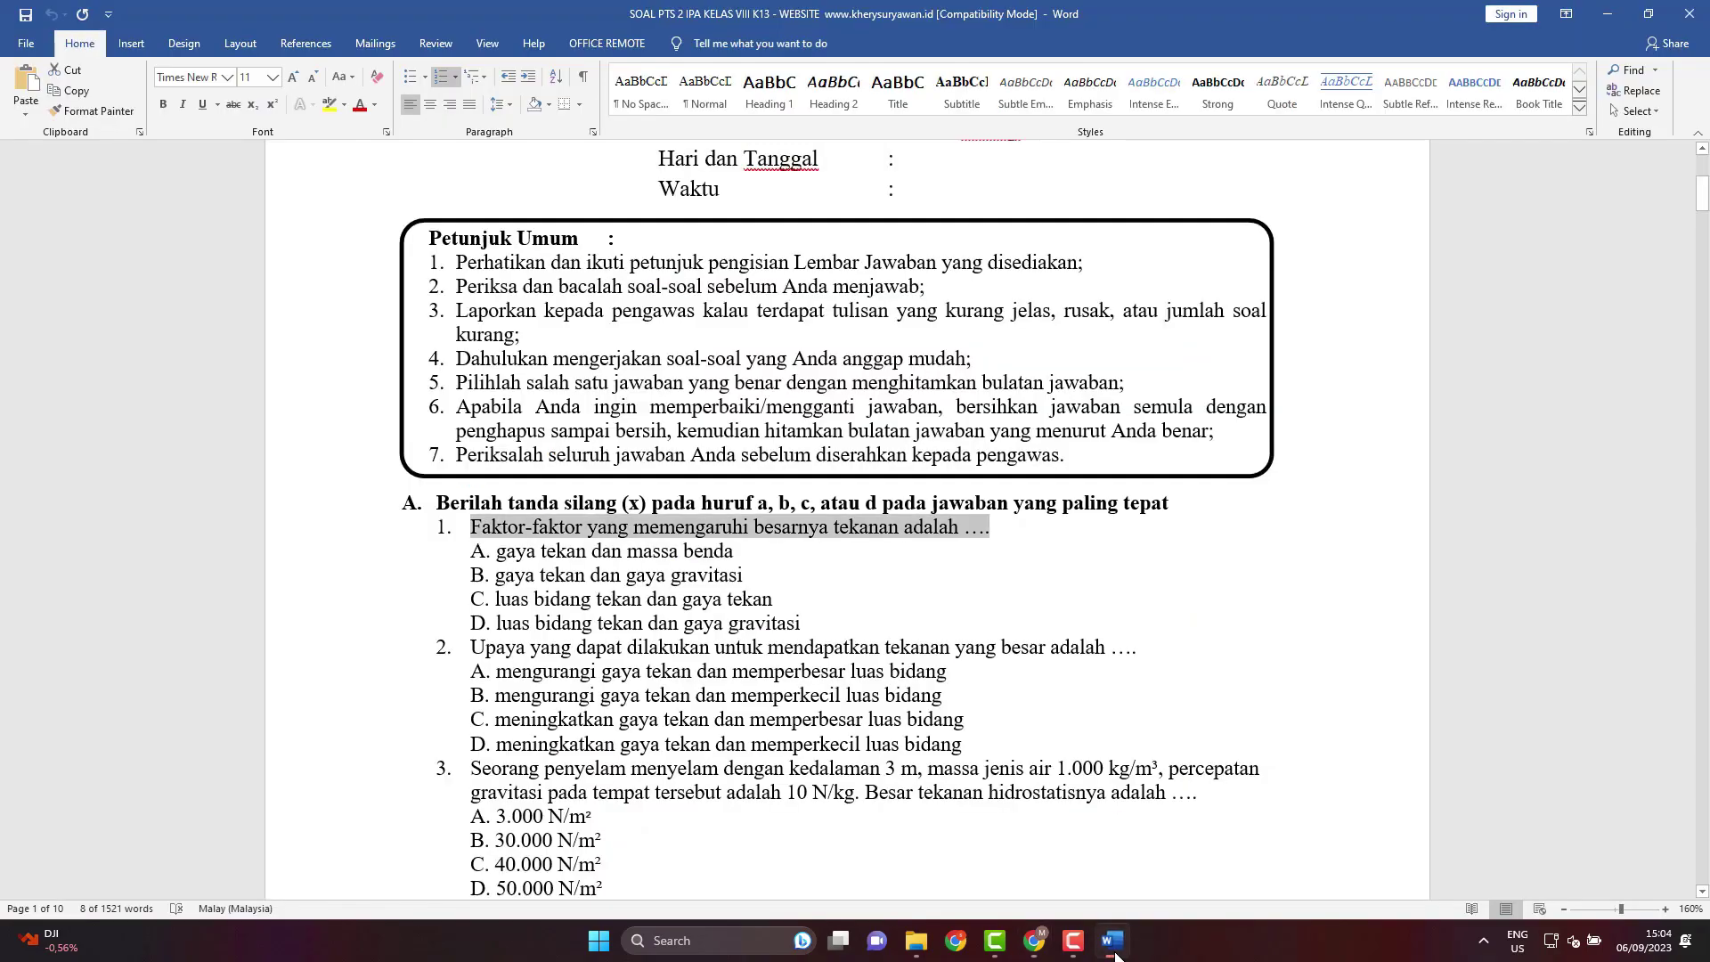
left_click(915, 549)
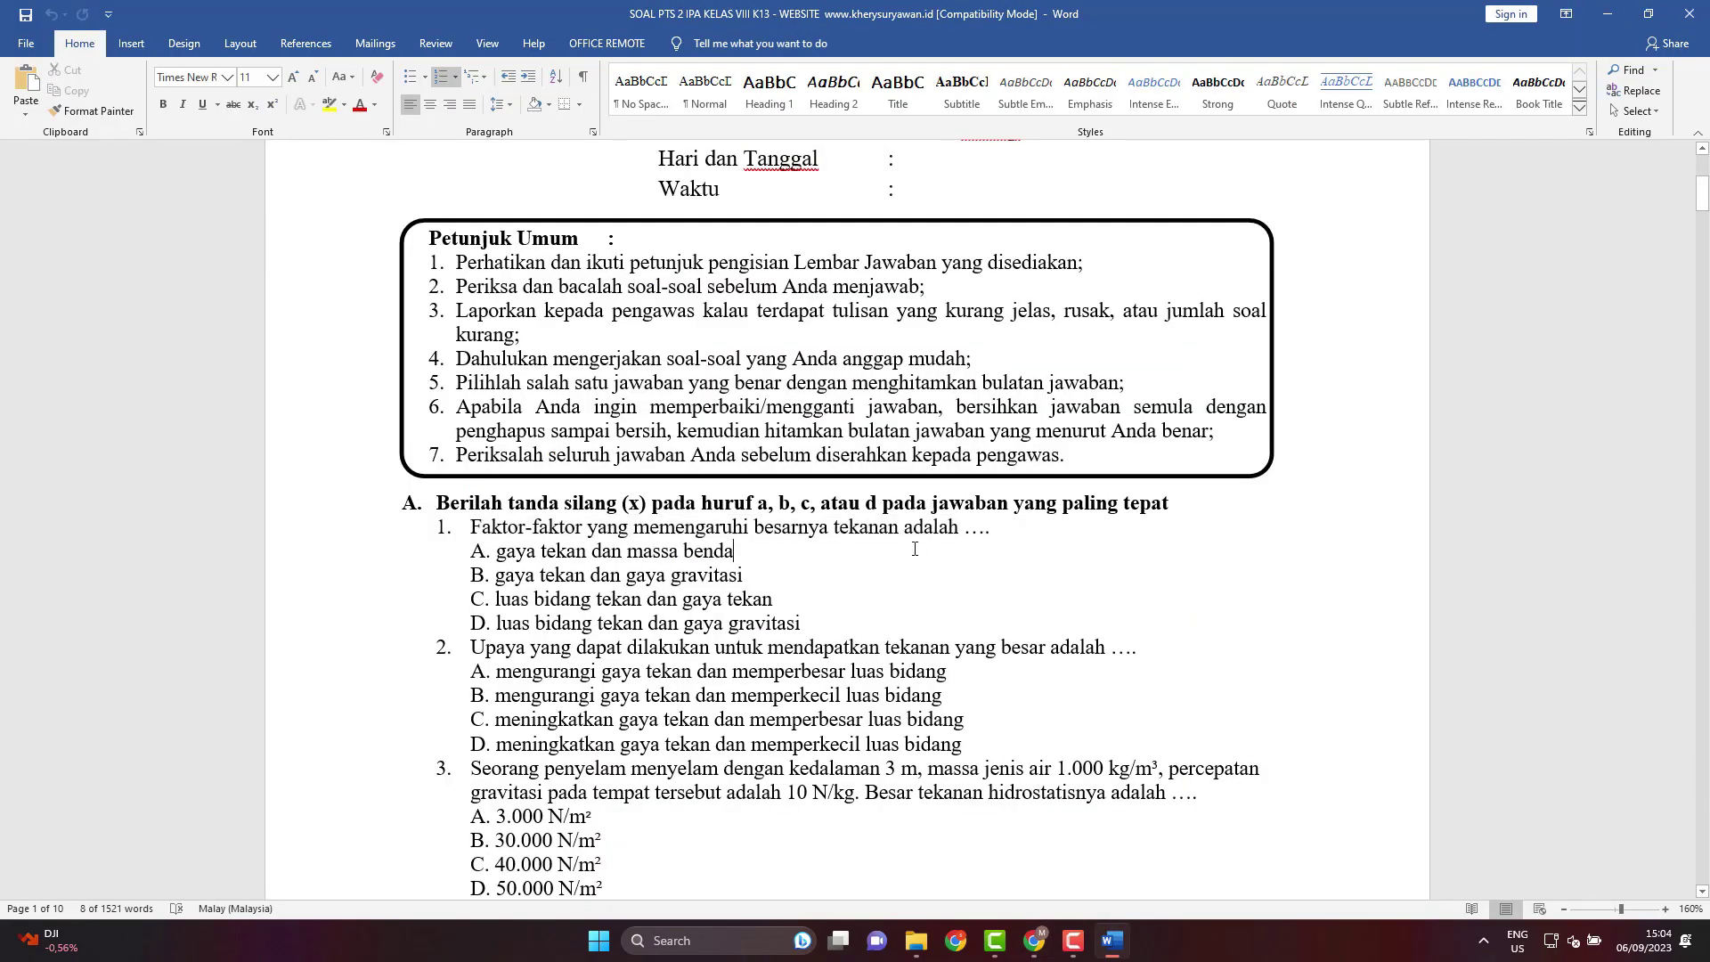
Snap Word and the form side by side, and paste option A as the first choice.
key("super+Left")
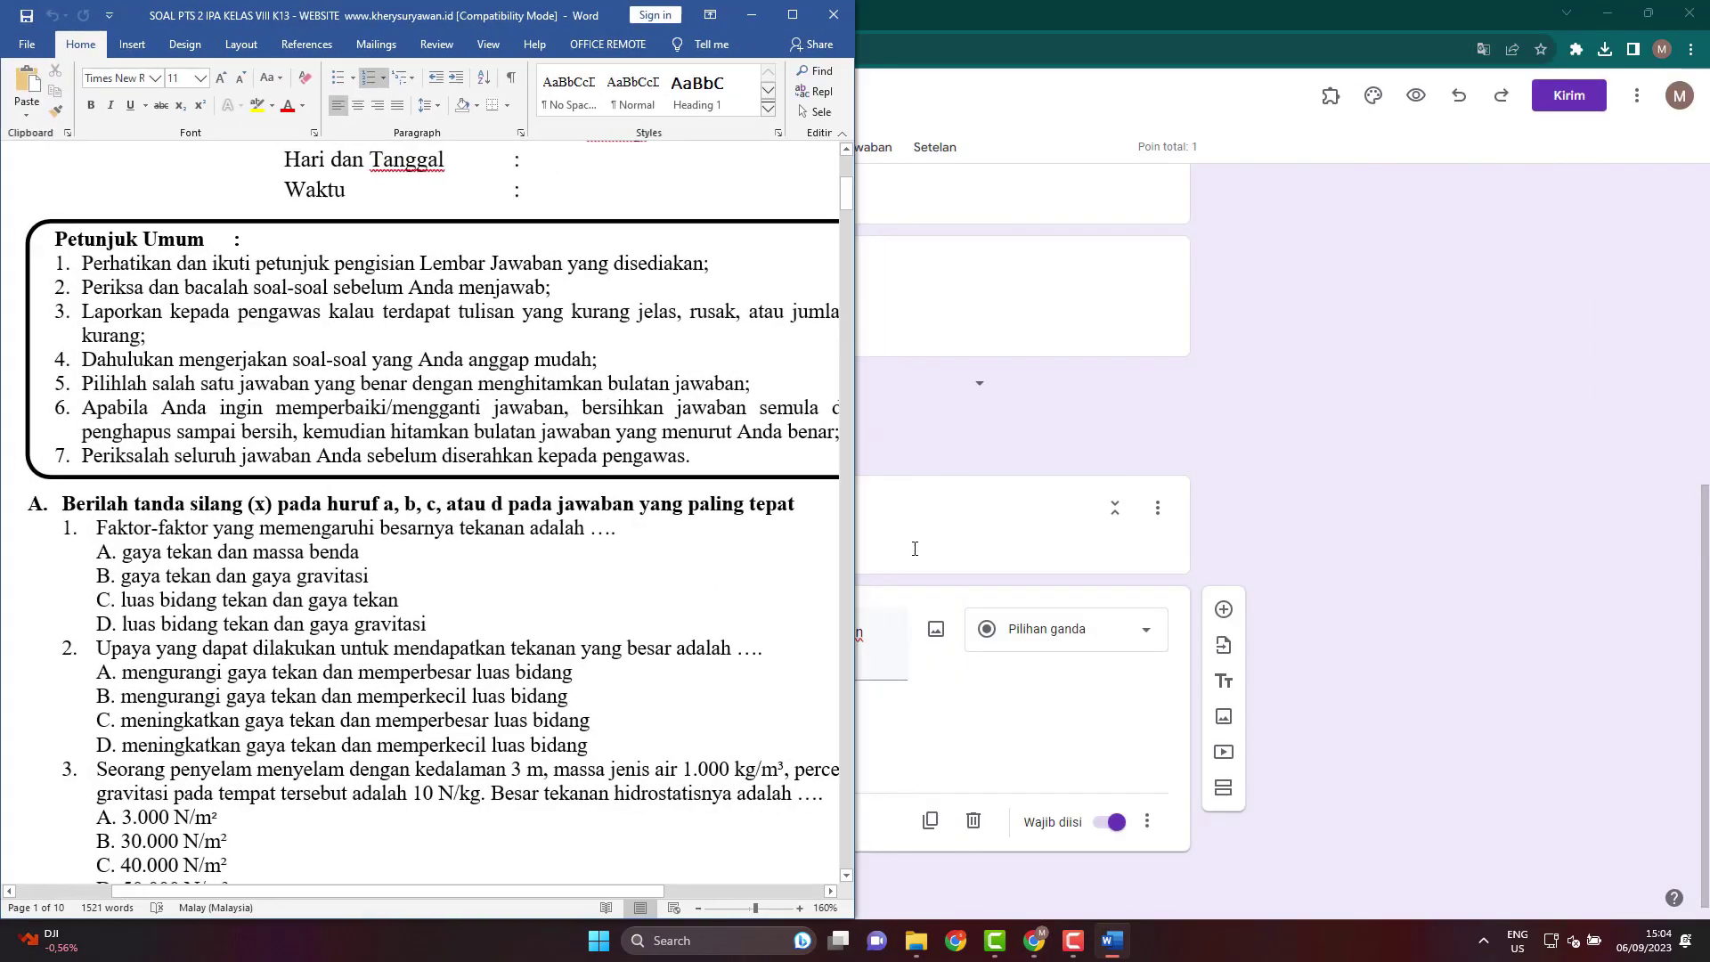
left_click(1012, 245)
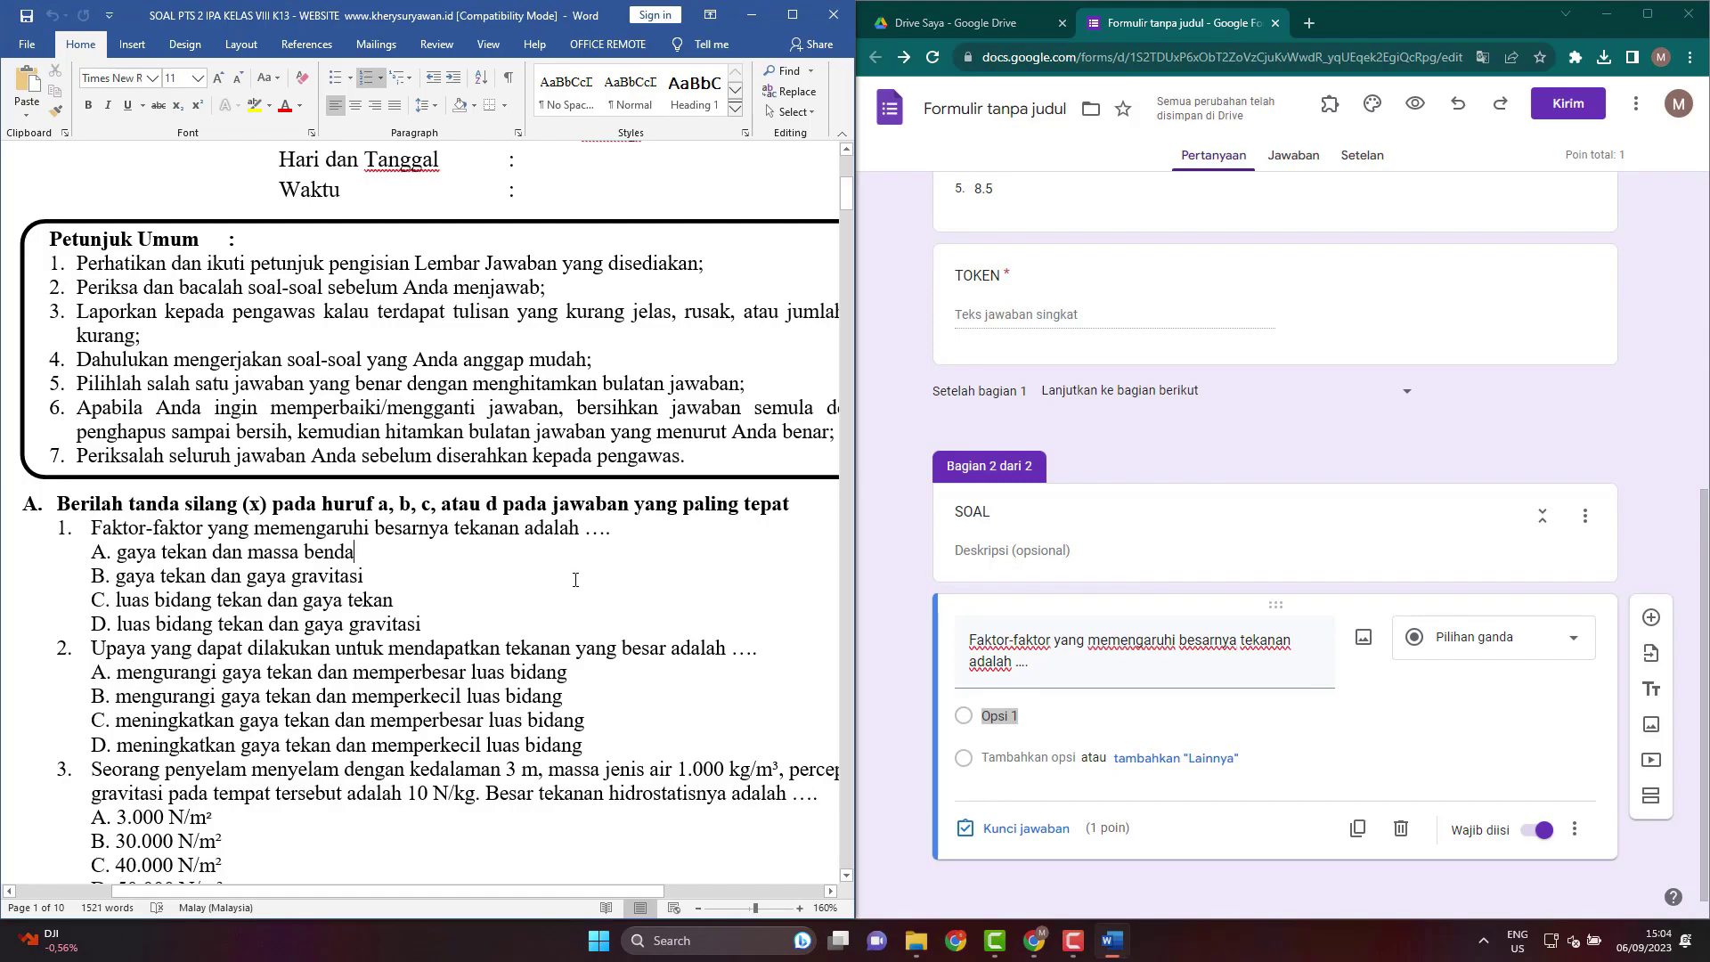
left_click_drag(402, 553, 116, 553)
left_click(1046, 714)
left_click(1046, 714)
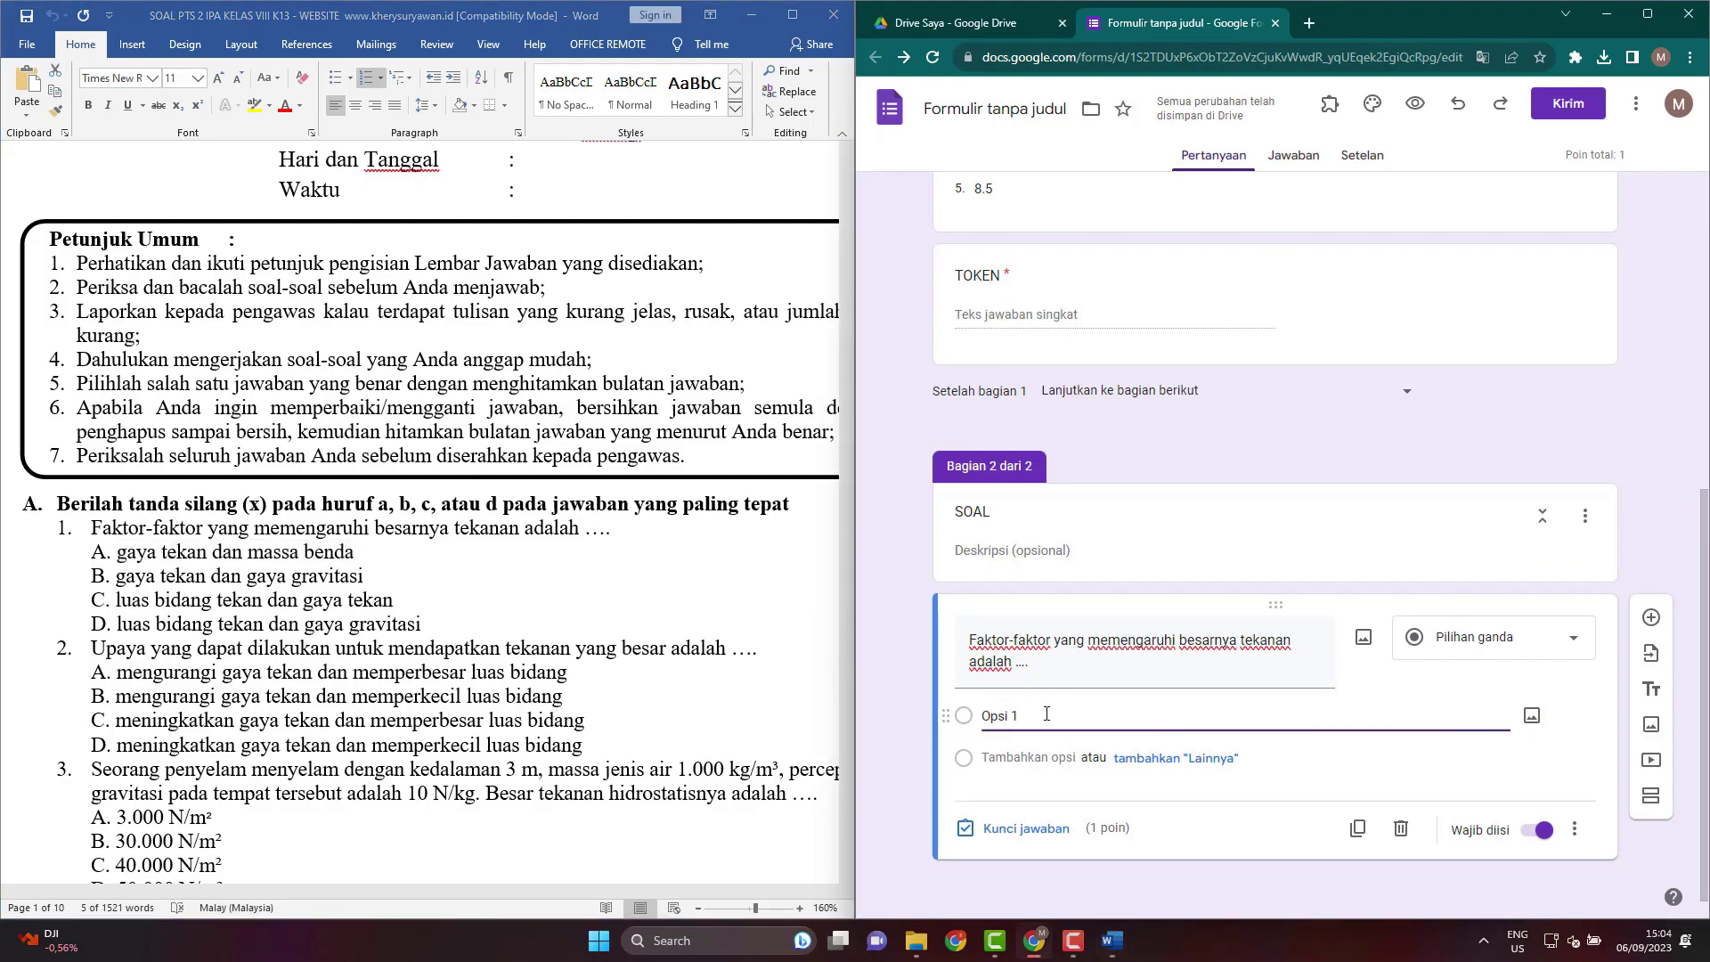
key("ctrl+a")
key("ctrl+v")
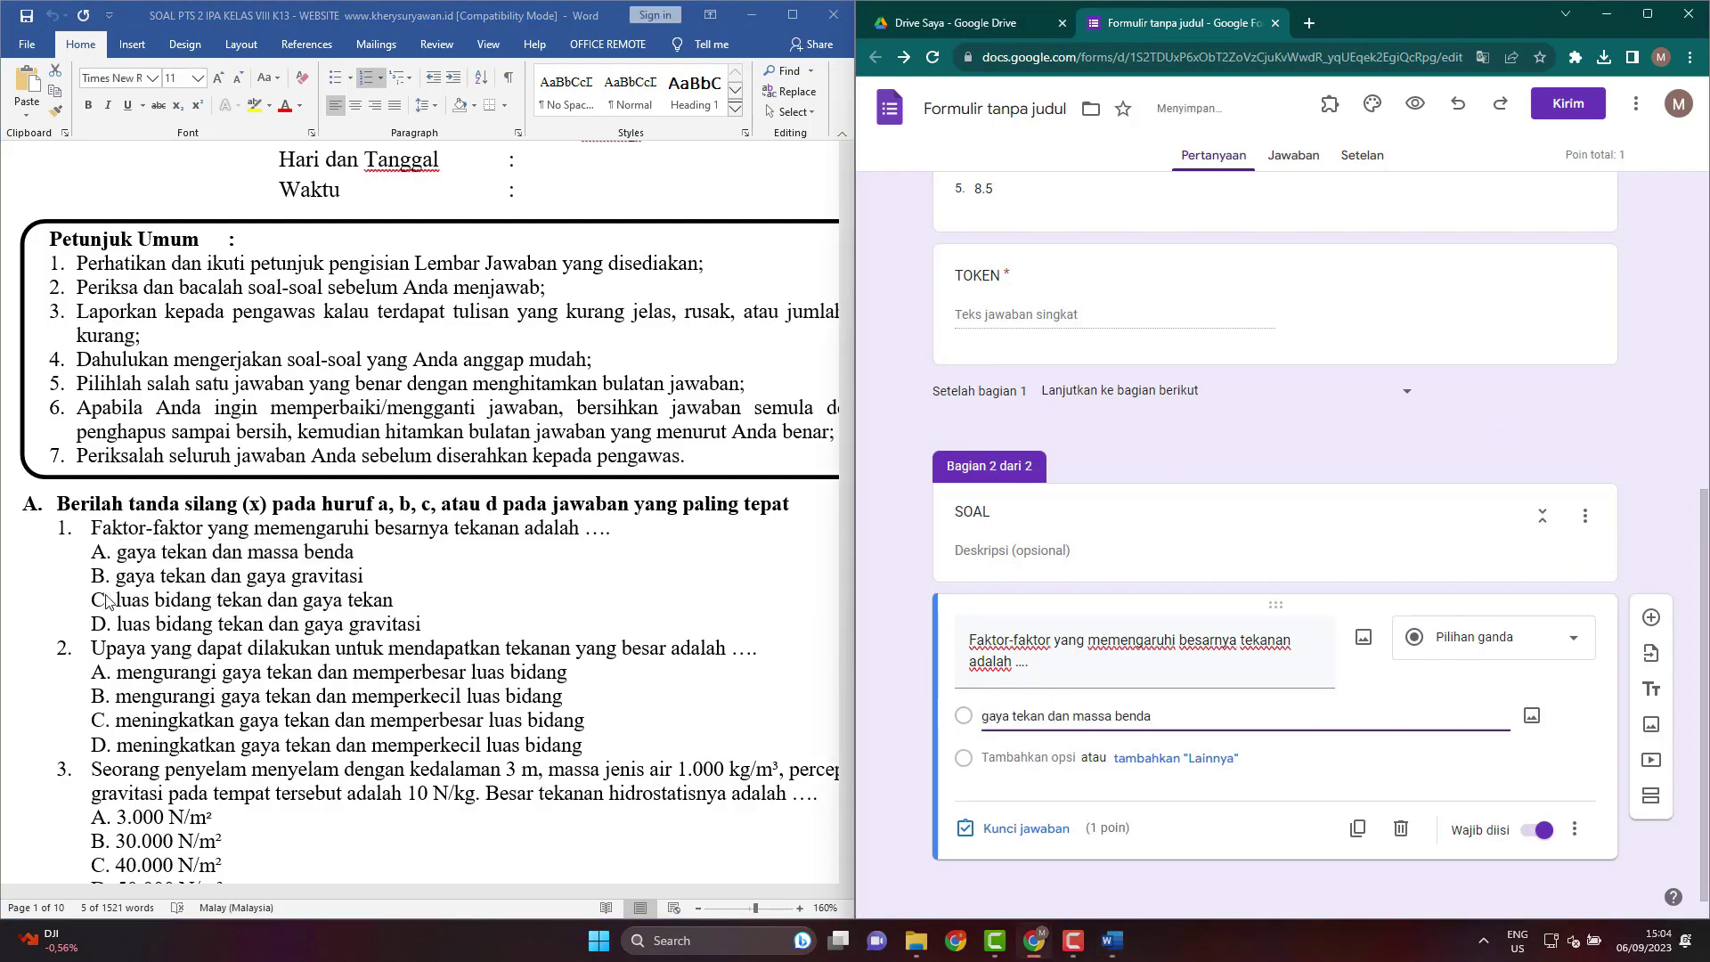
Paste exam options B, C and D as the second, third and fourth choices.
key("alt+Tab")
left_click_drag(117, 580, 359, 572)
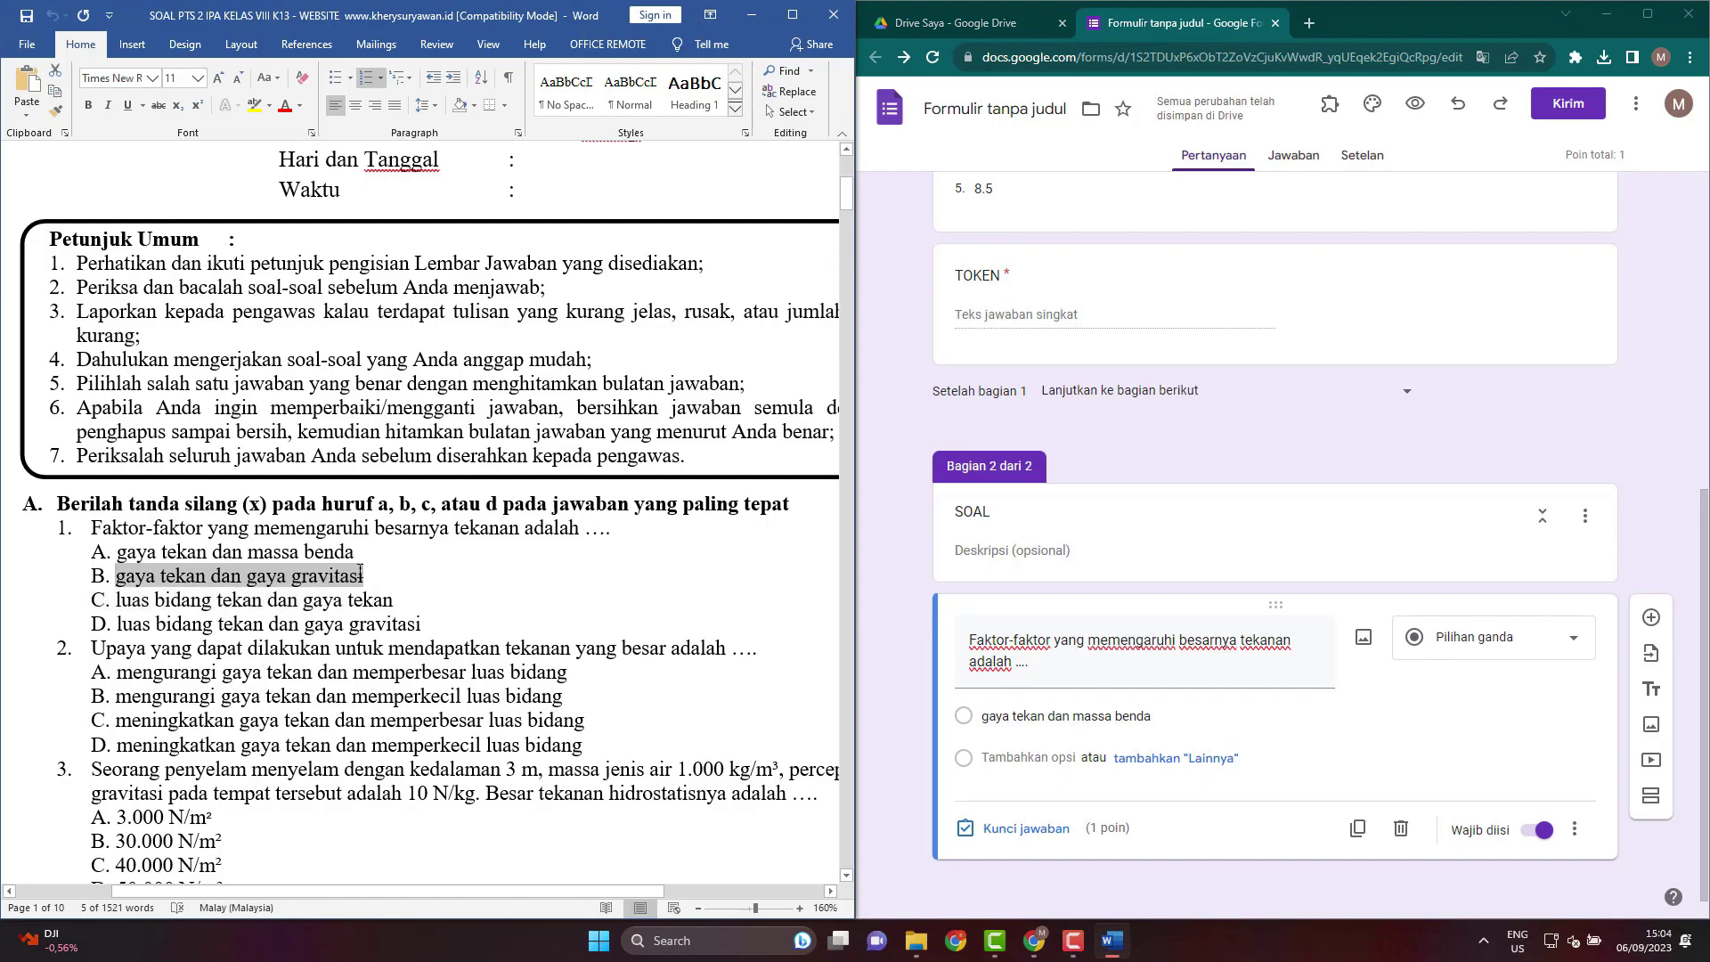
left_click(1026, 757)
key("ctrl+v")
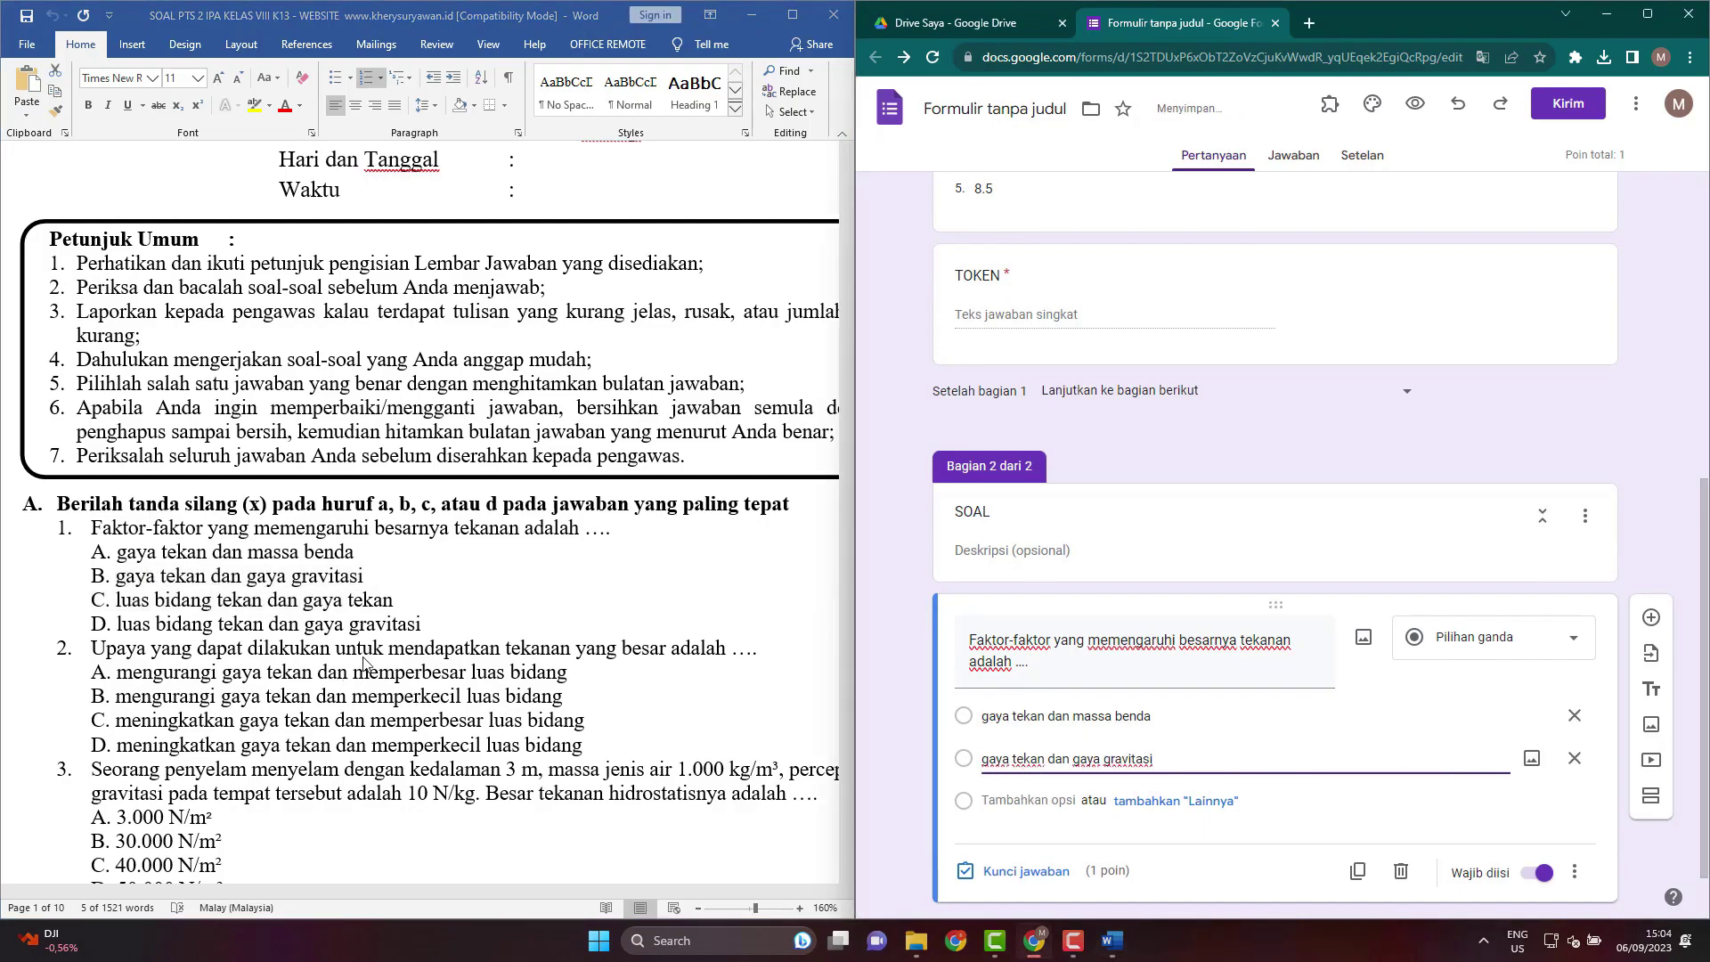
key("alt+Tab")
left_click_drag(118, 601, 383, 608)
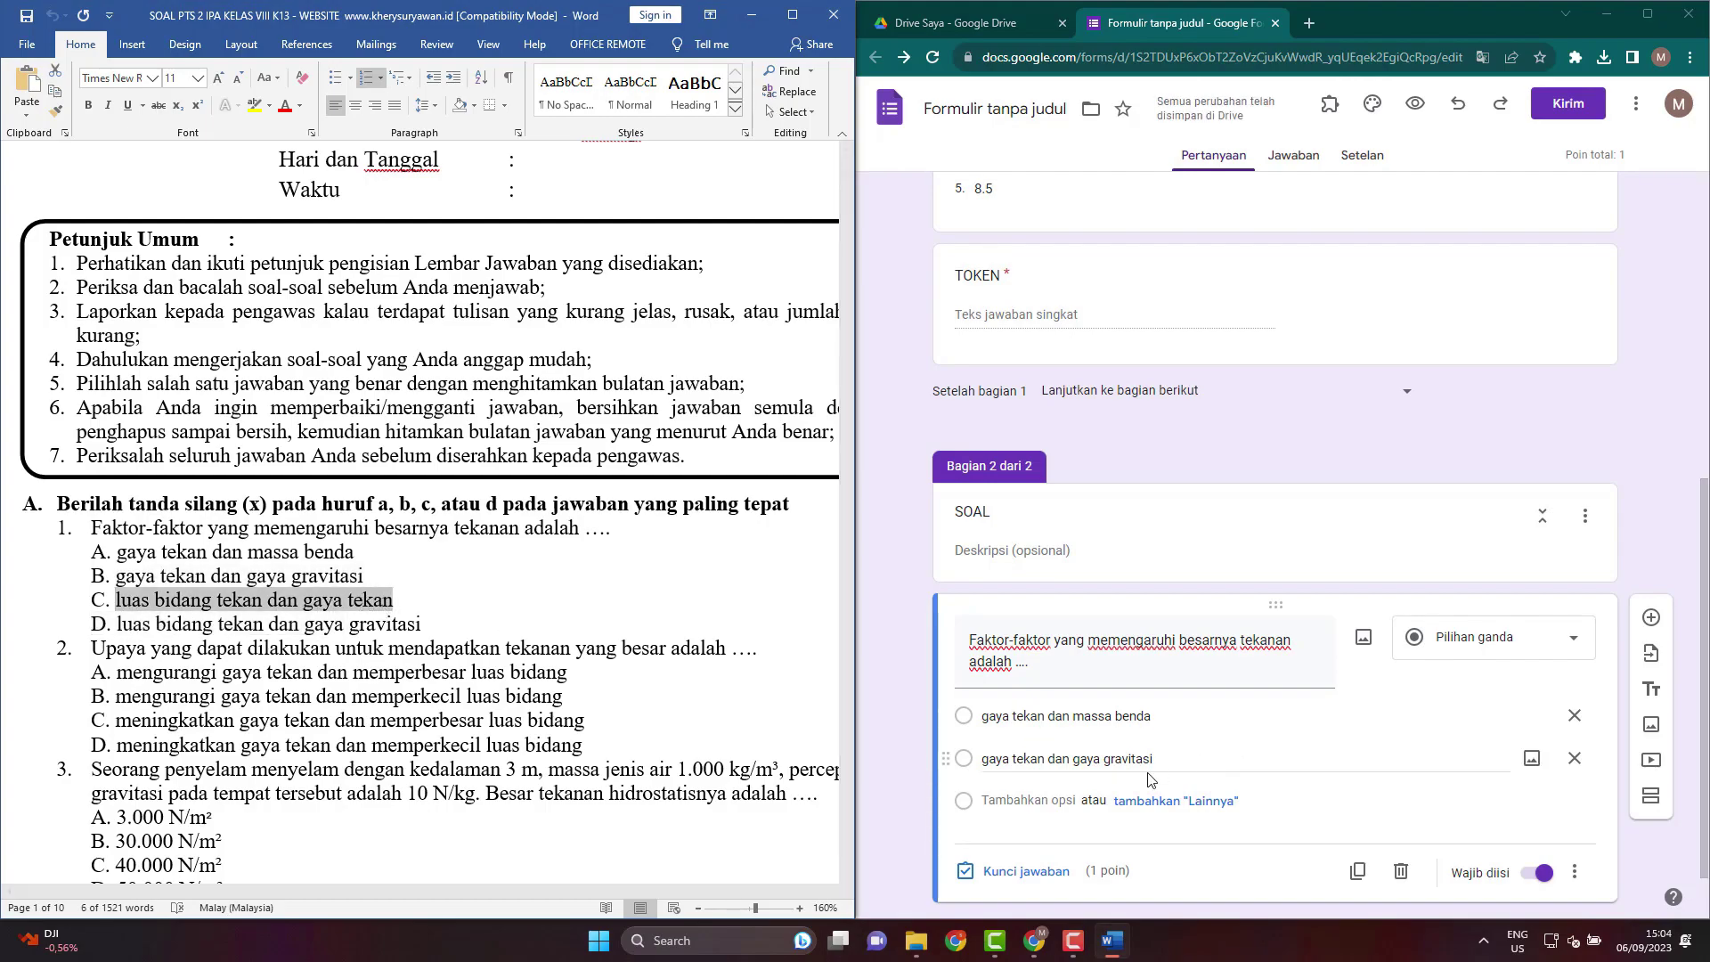
left_click(1043, 800)
key("ctrl+v")
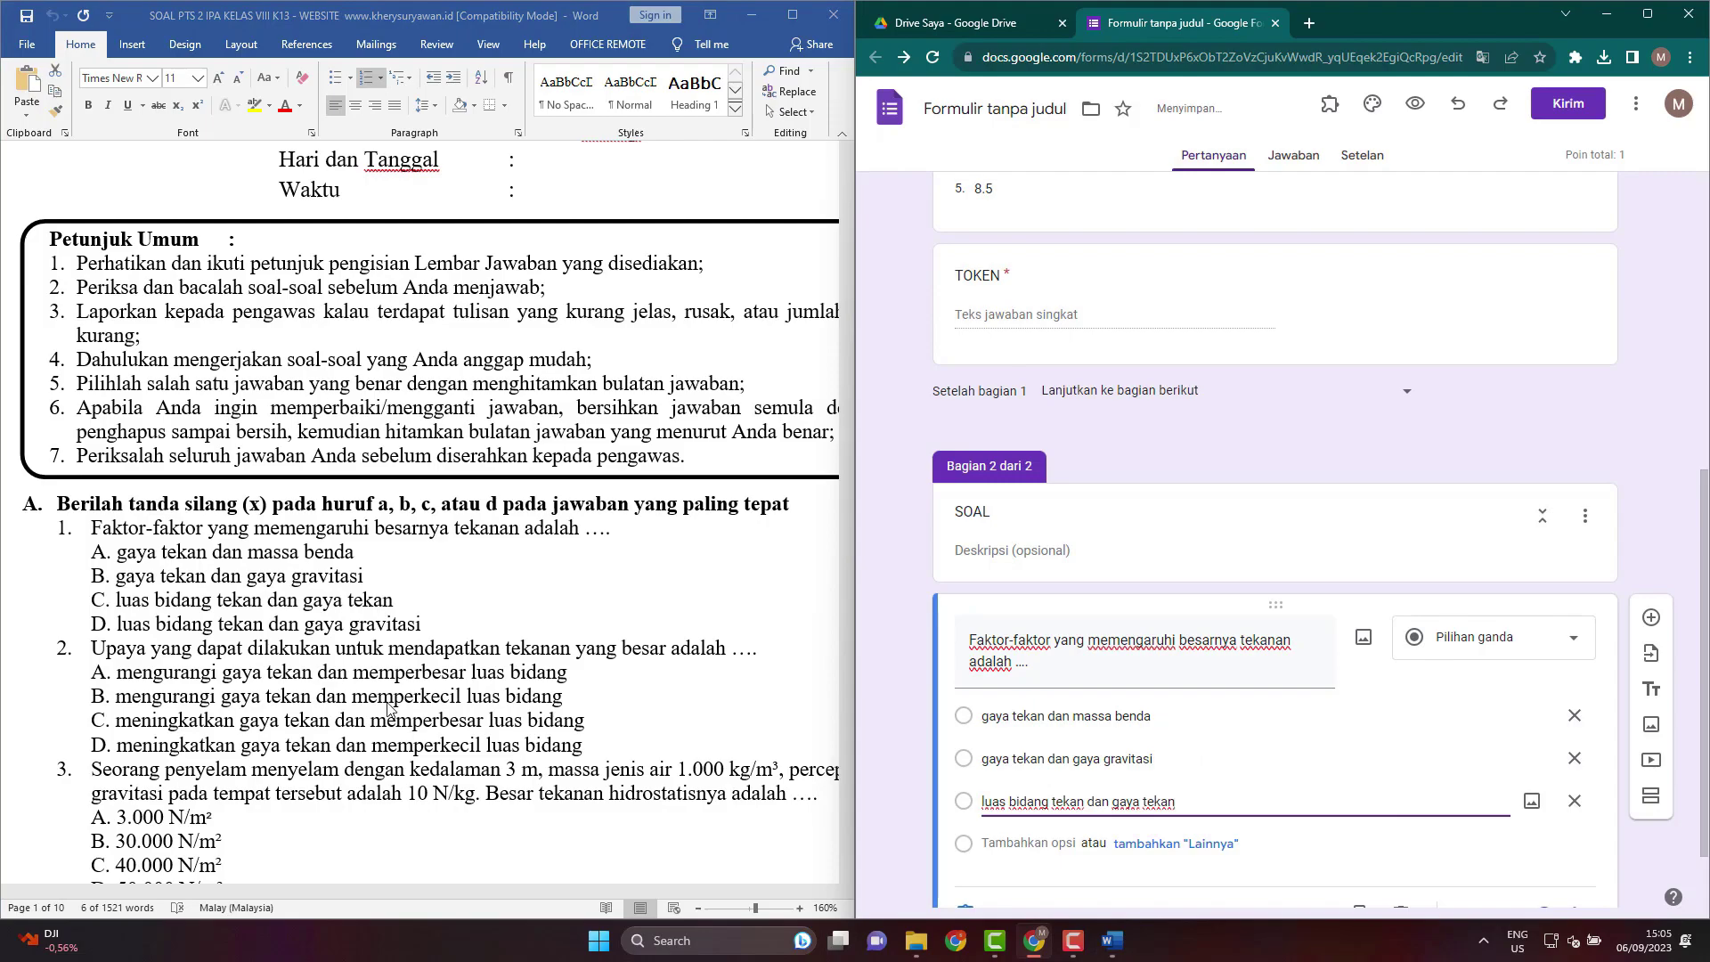
key("alt+Tab")
left_click_drag(121, 629, 416, 632)
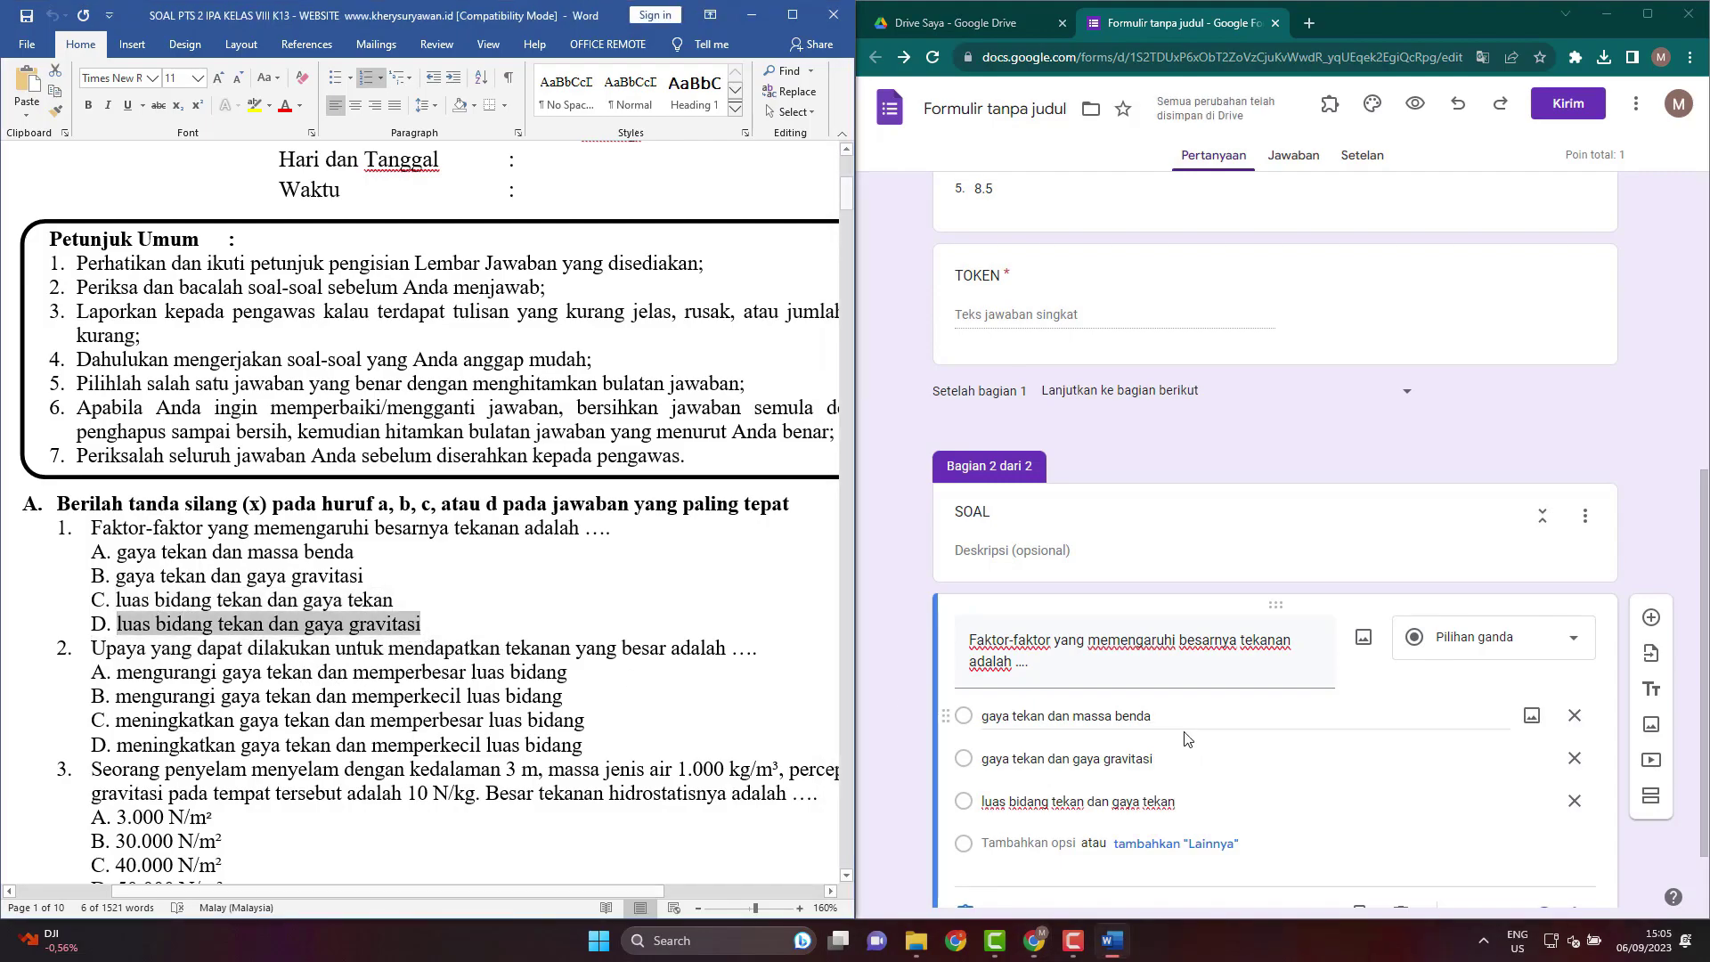
left_click(1030, 845)
key("ctrl+v")
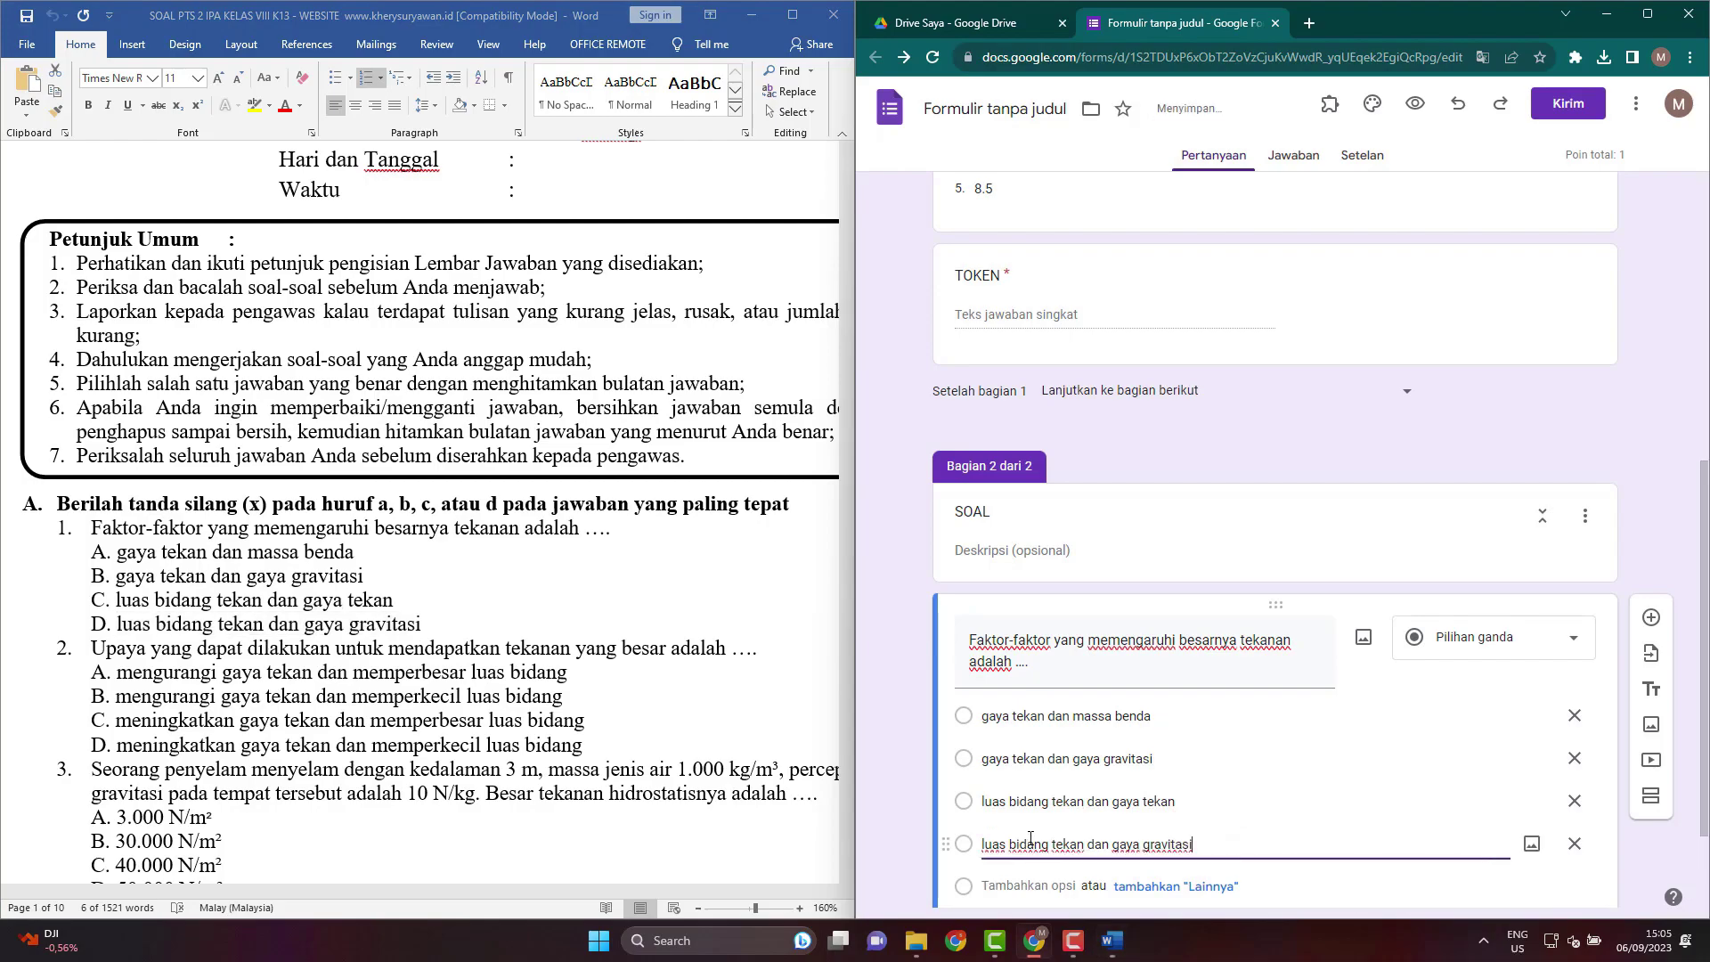
left_click(1218, 532)
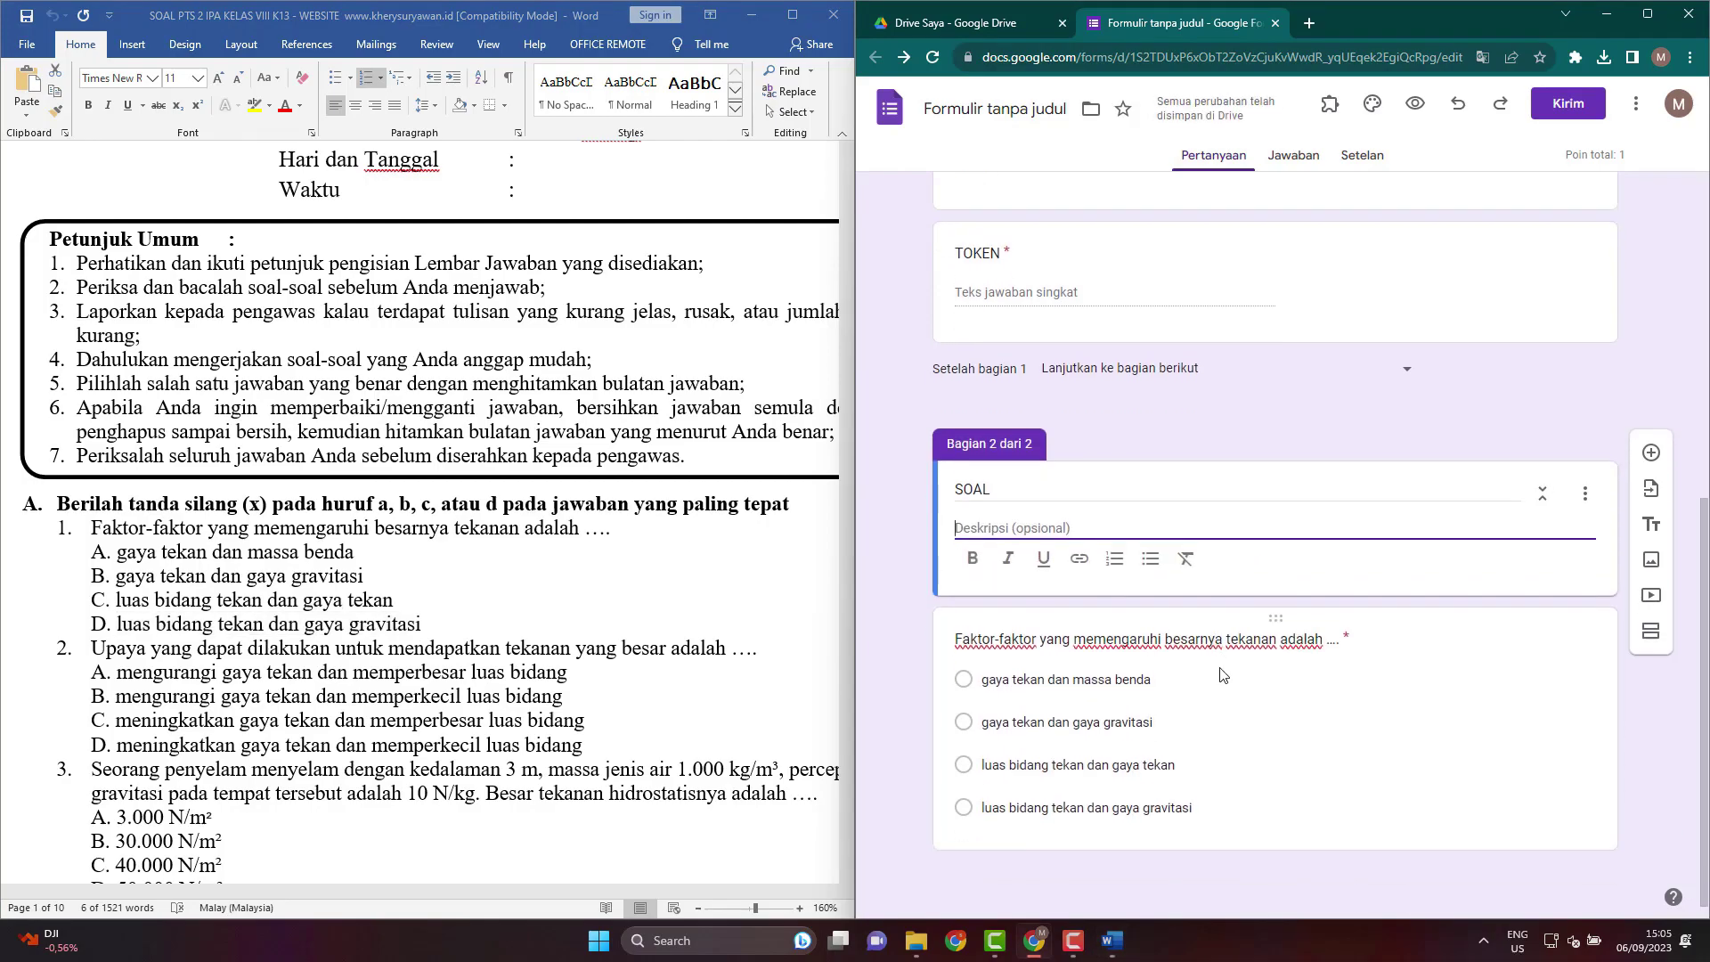
left_click(1244, 729)
left_click(1209, 713)
left_click(1162, 588)
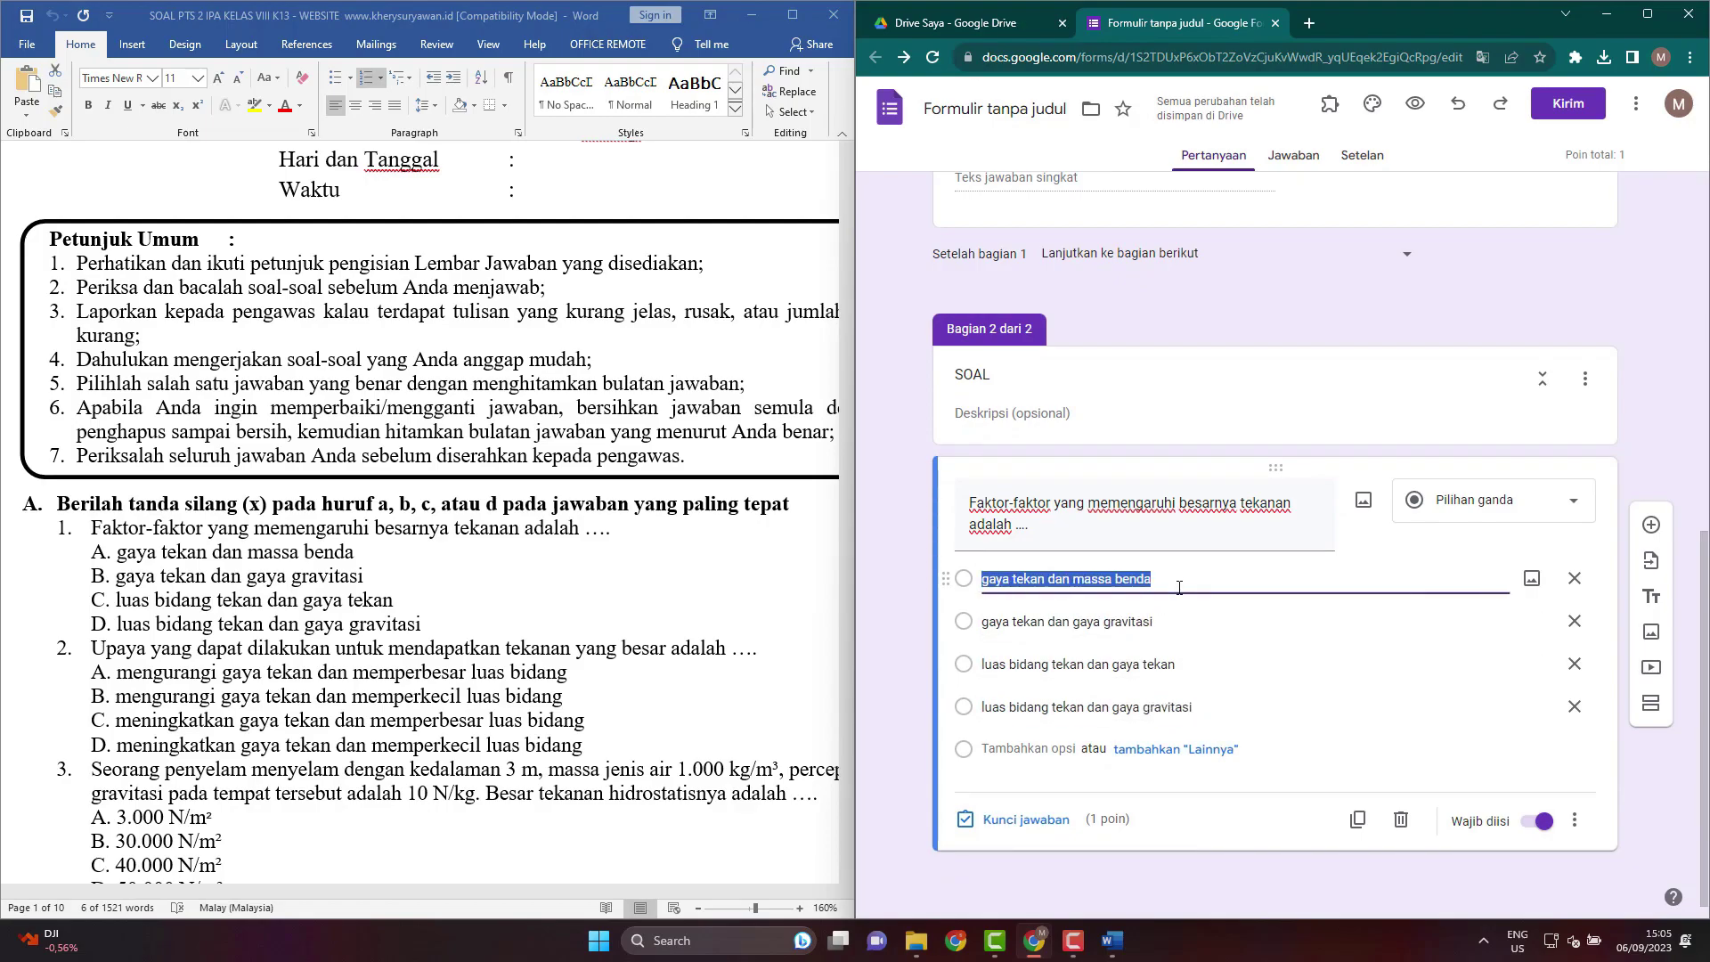
left_click(1194, 618)
left_click(1187, 663)
left_click(1193, 706)
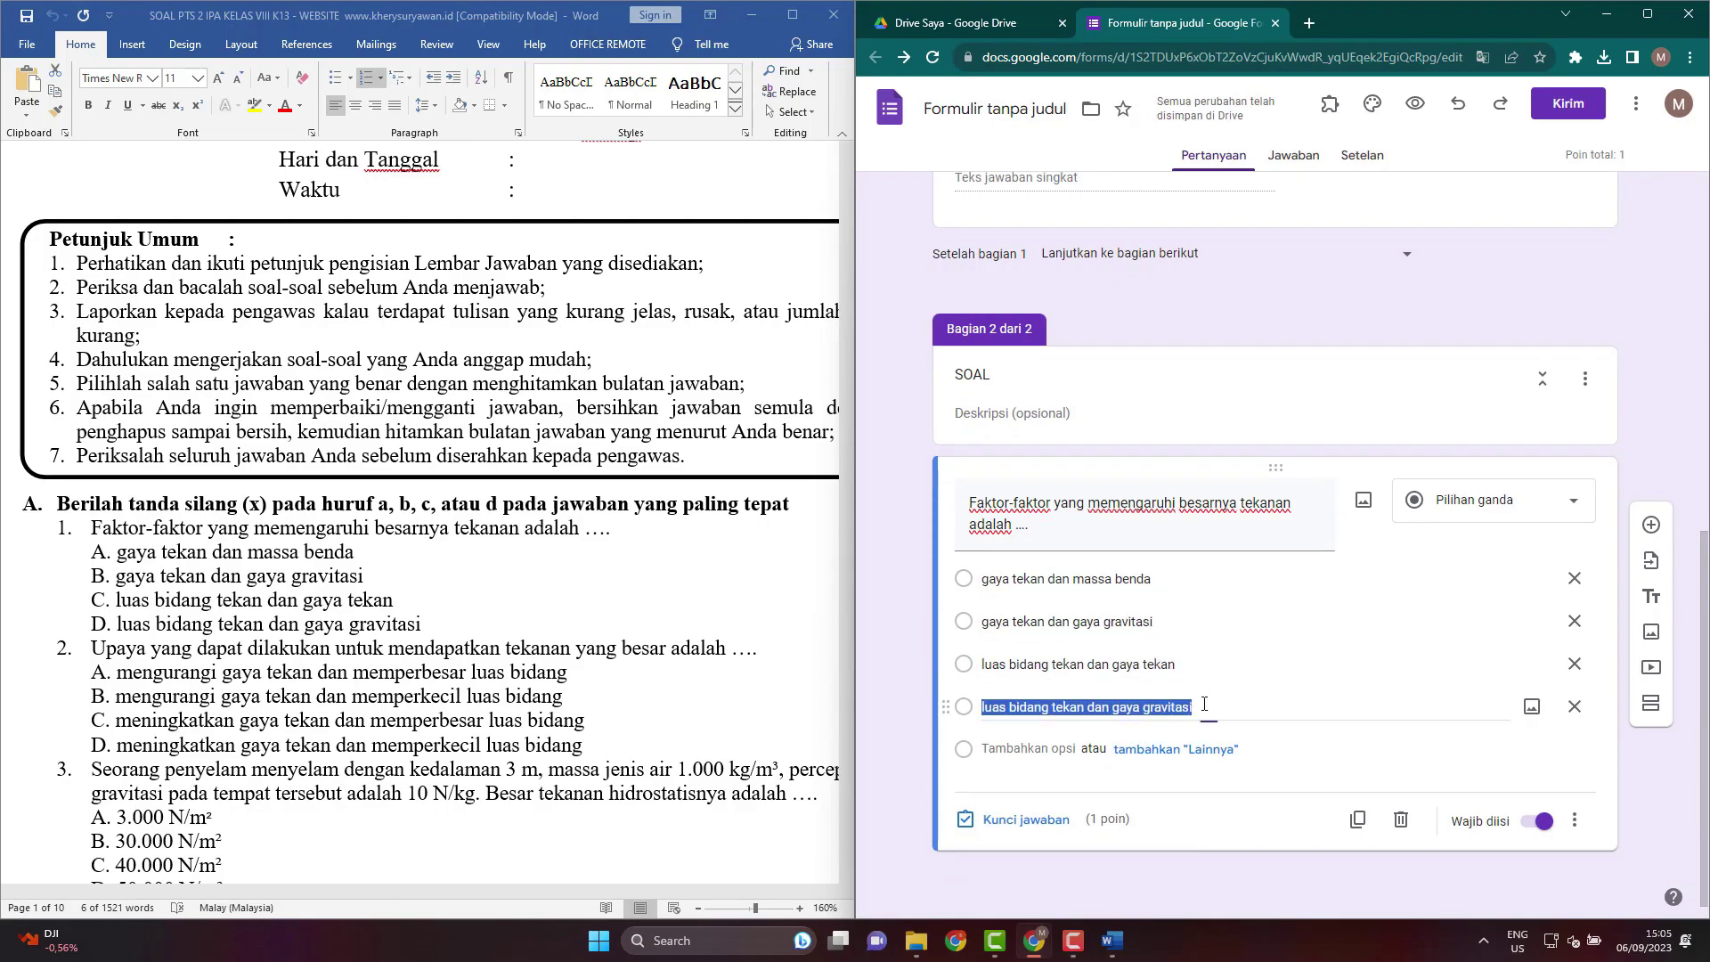
left_click(1186, 664)
left_click(1181, 620)
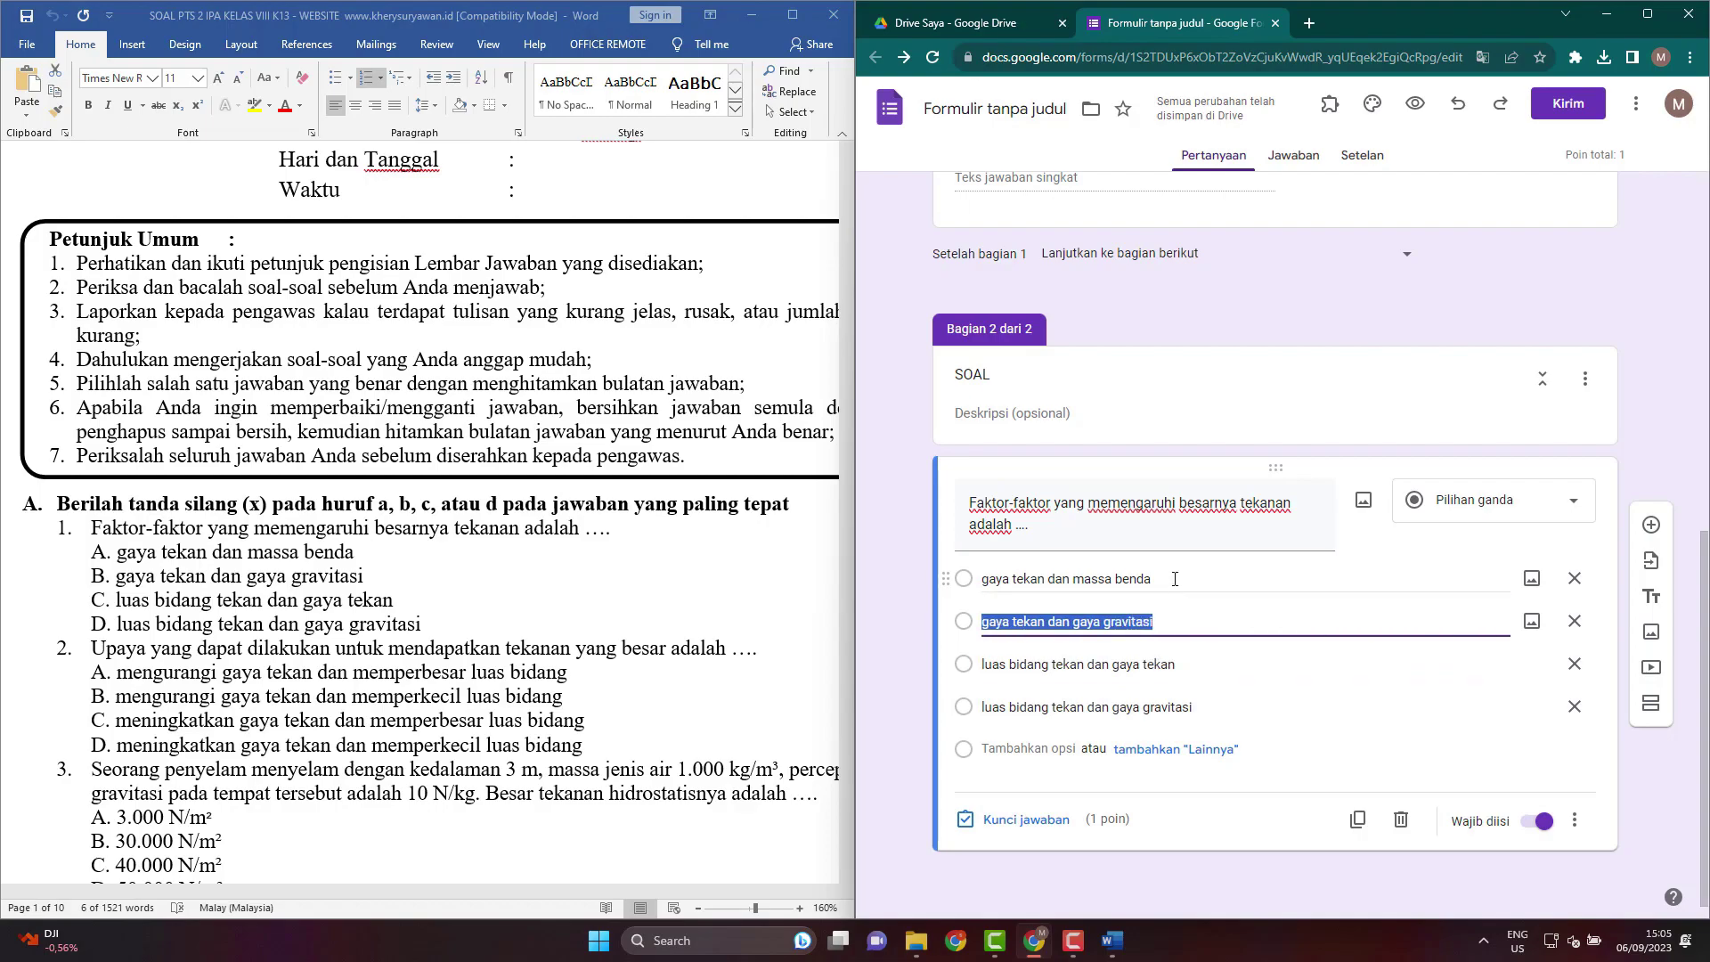
left_click(1175, 579)
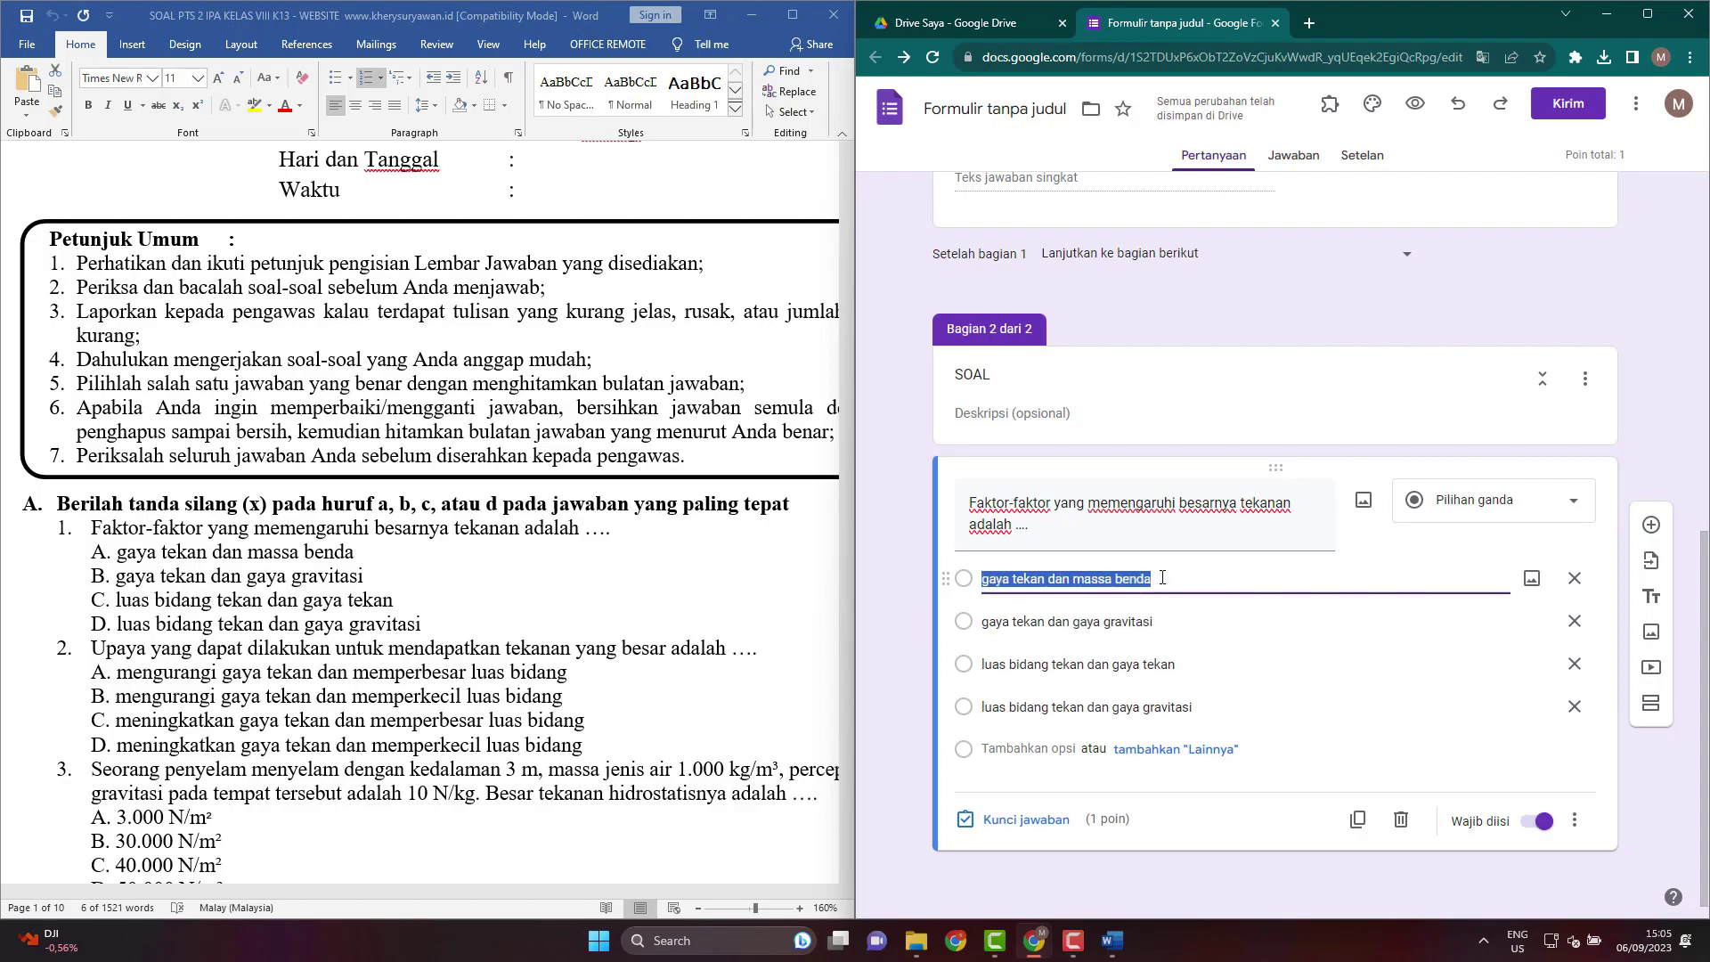
left_click(919, 537)
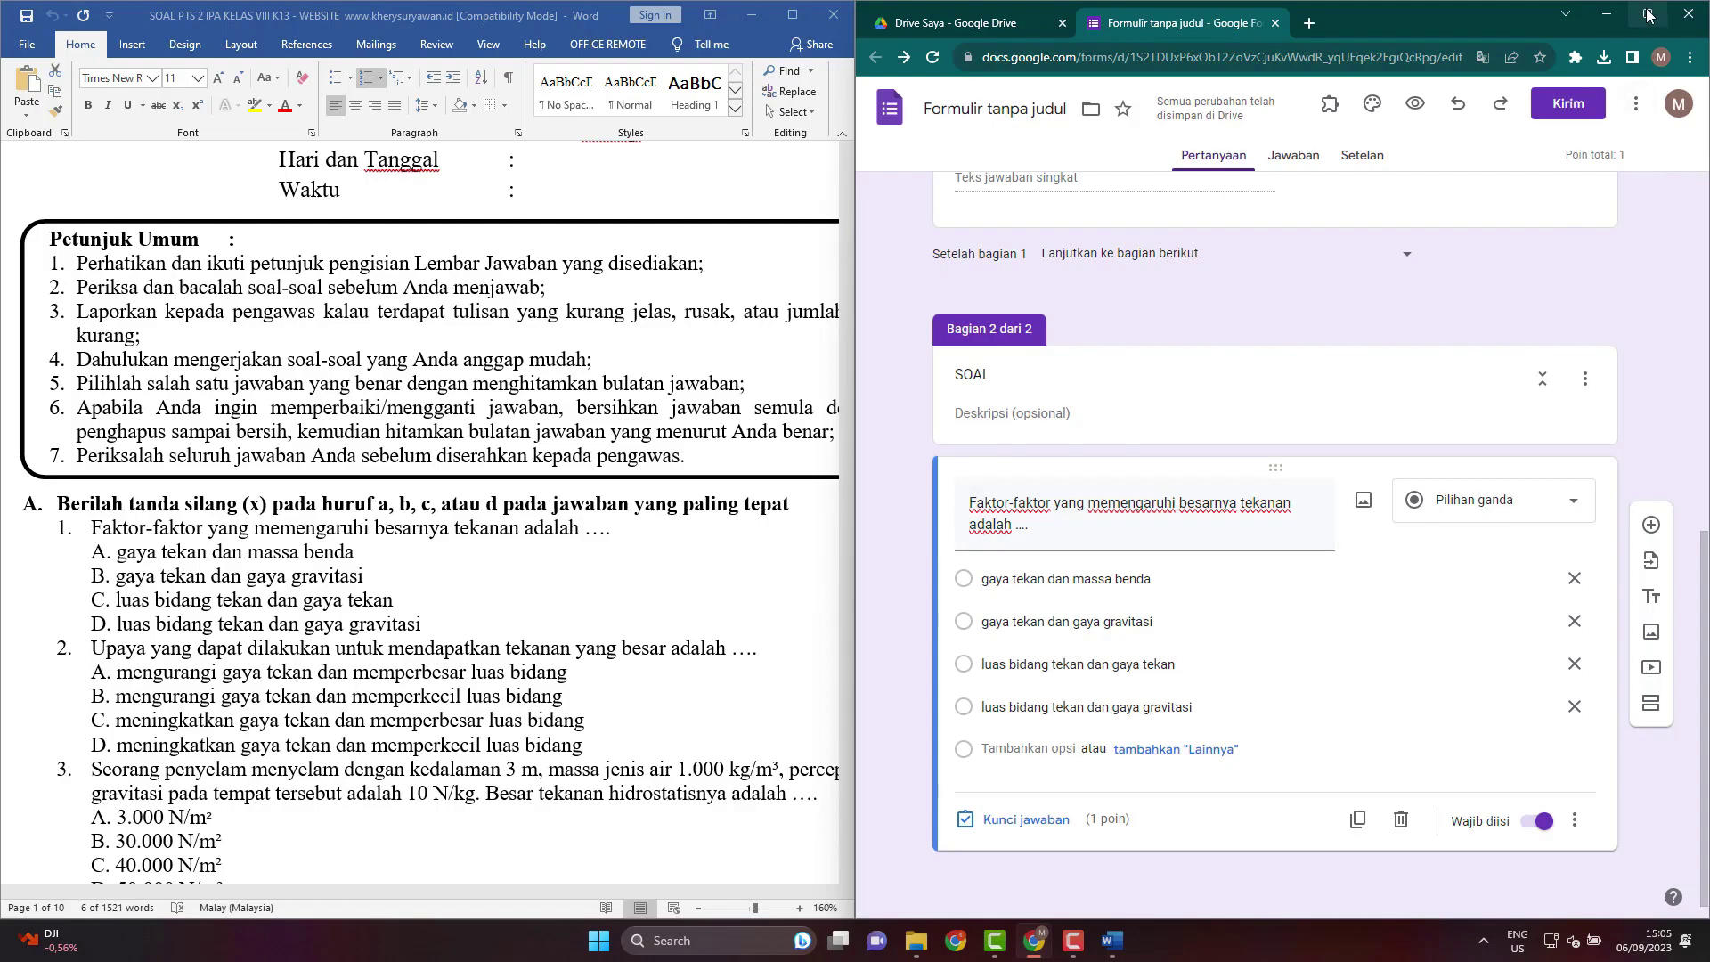
Add a new blank multiple-choice question after question 1, then bring the Word exam forward.
mouse_move(1648, 18)
left_click(1646, 14)
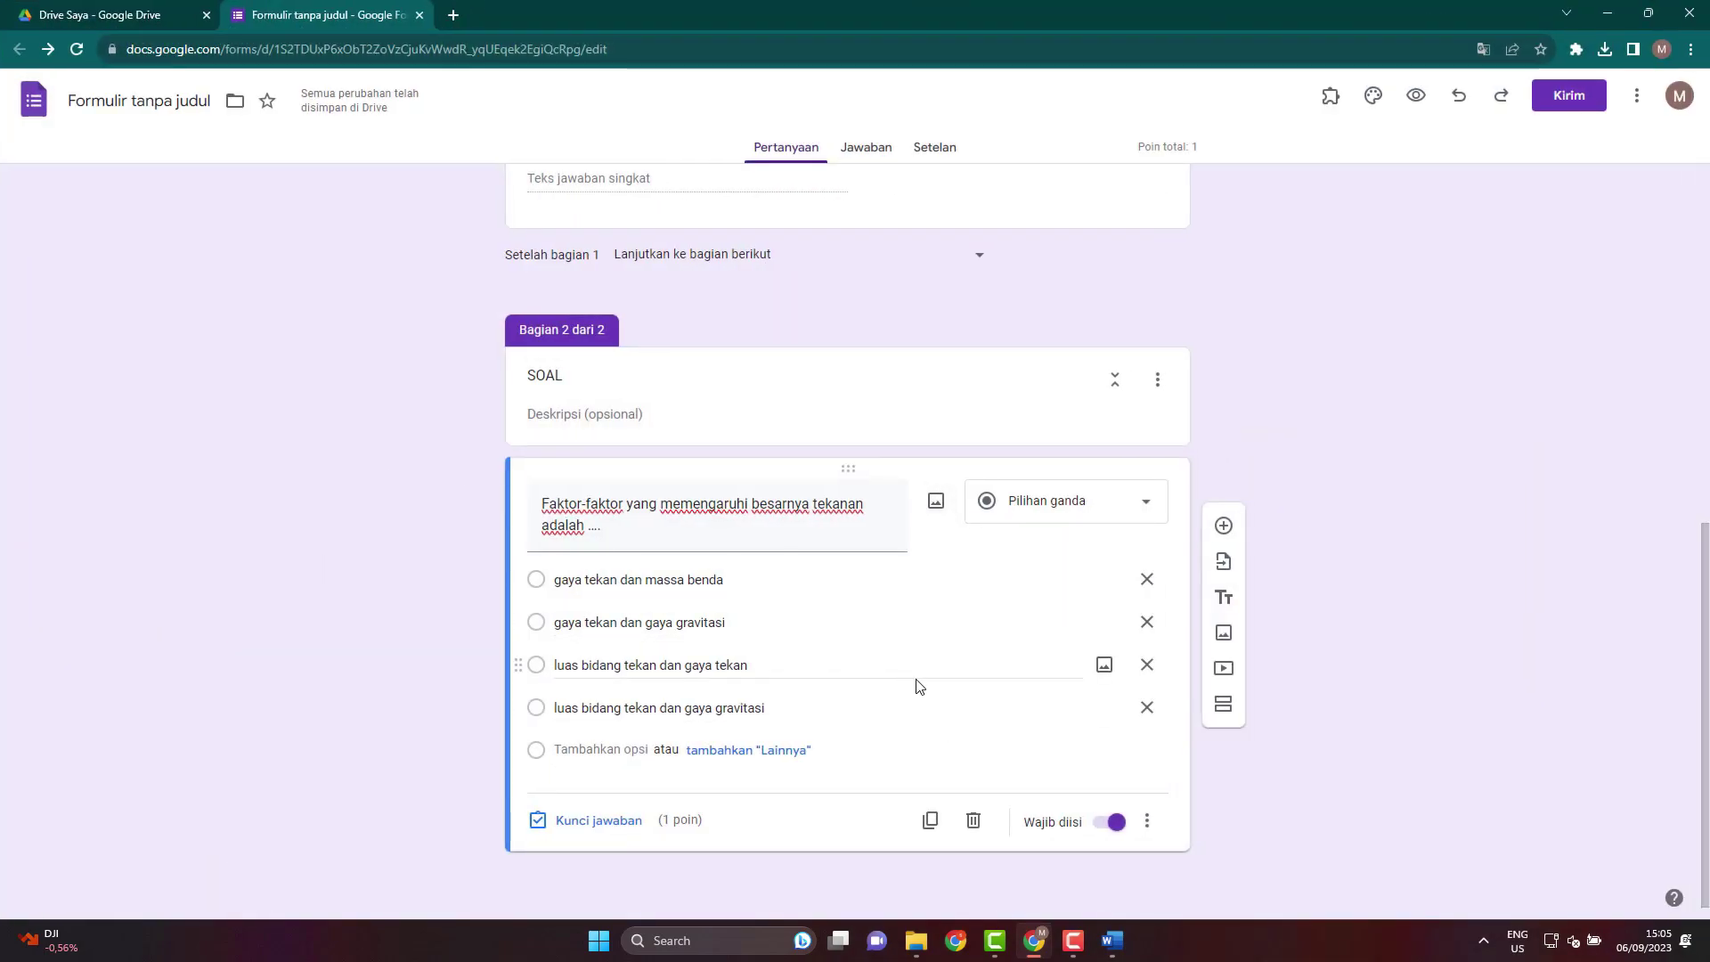
scroll(917, 687, "up", 3)
scroll(920, 691, "down", 3)
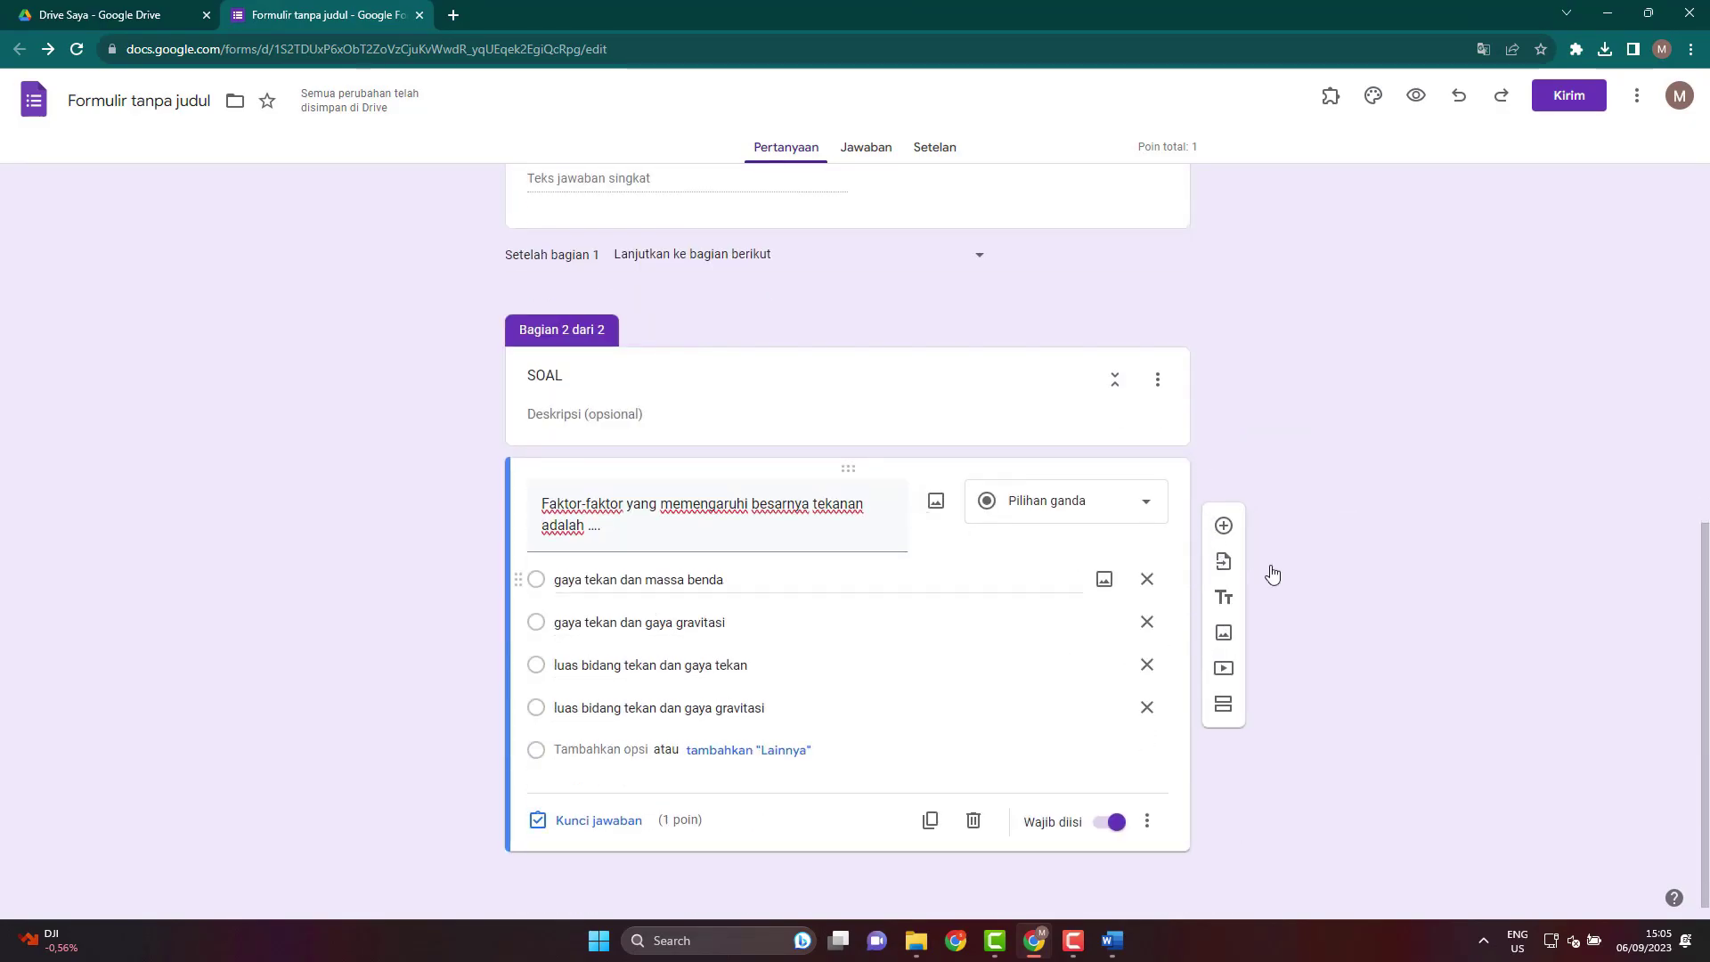
left_click(1224, 525)
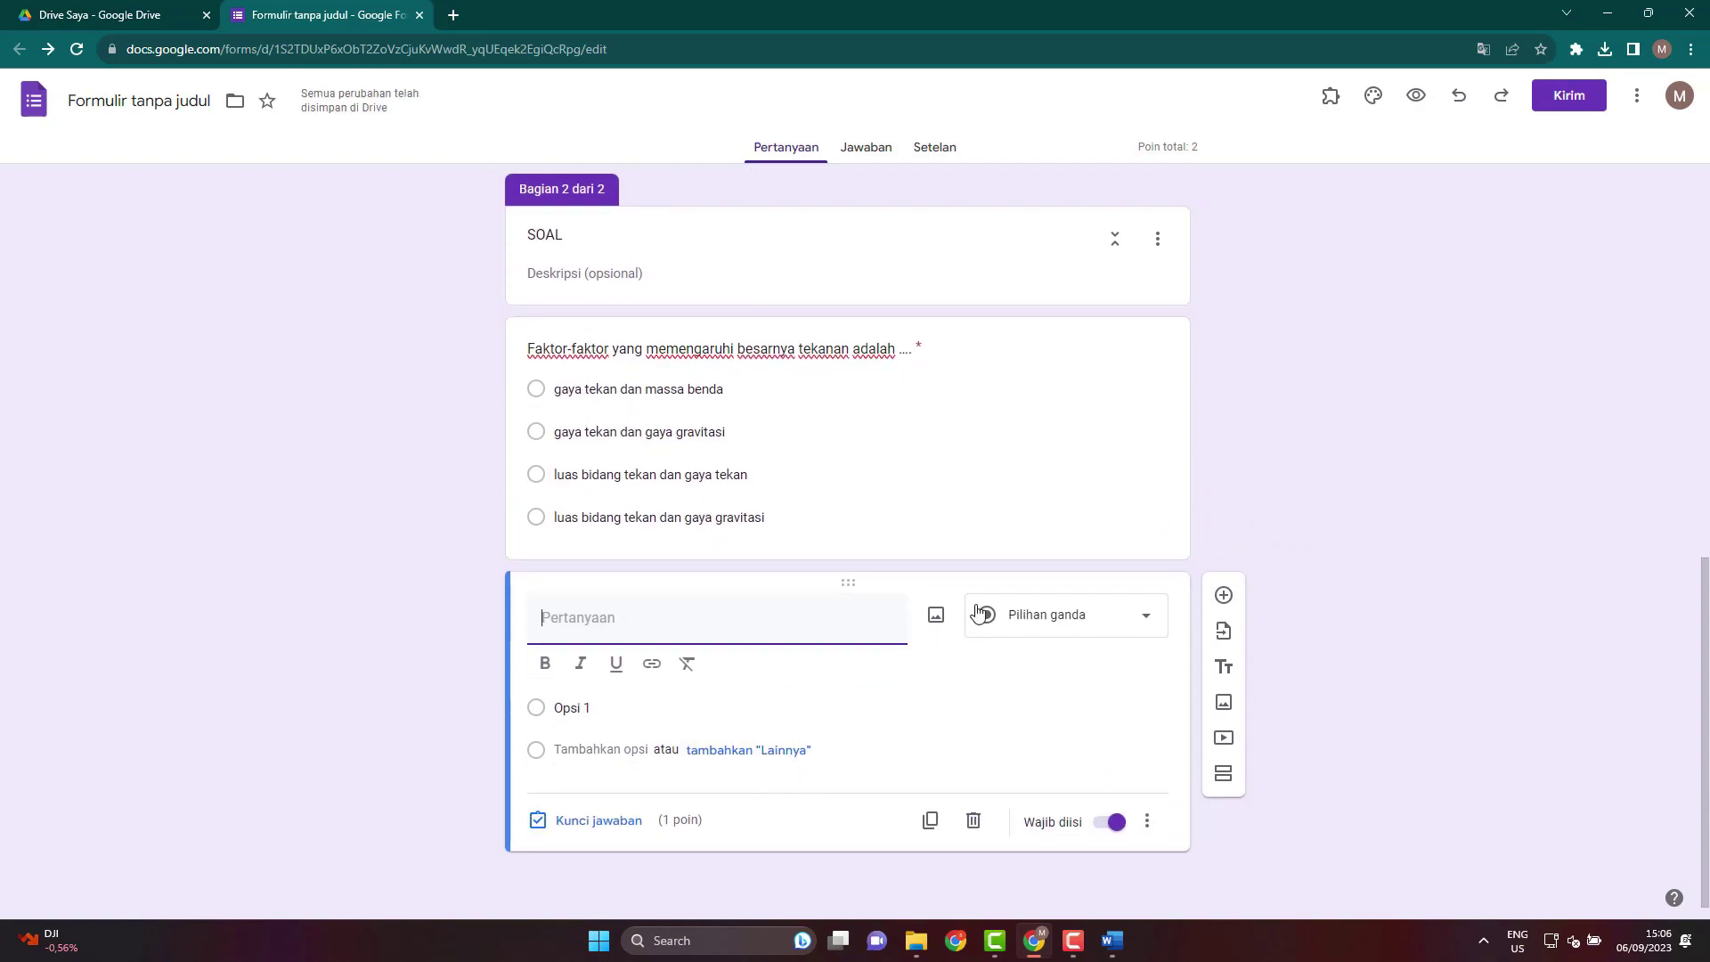
left_click(1112, 940)
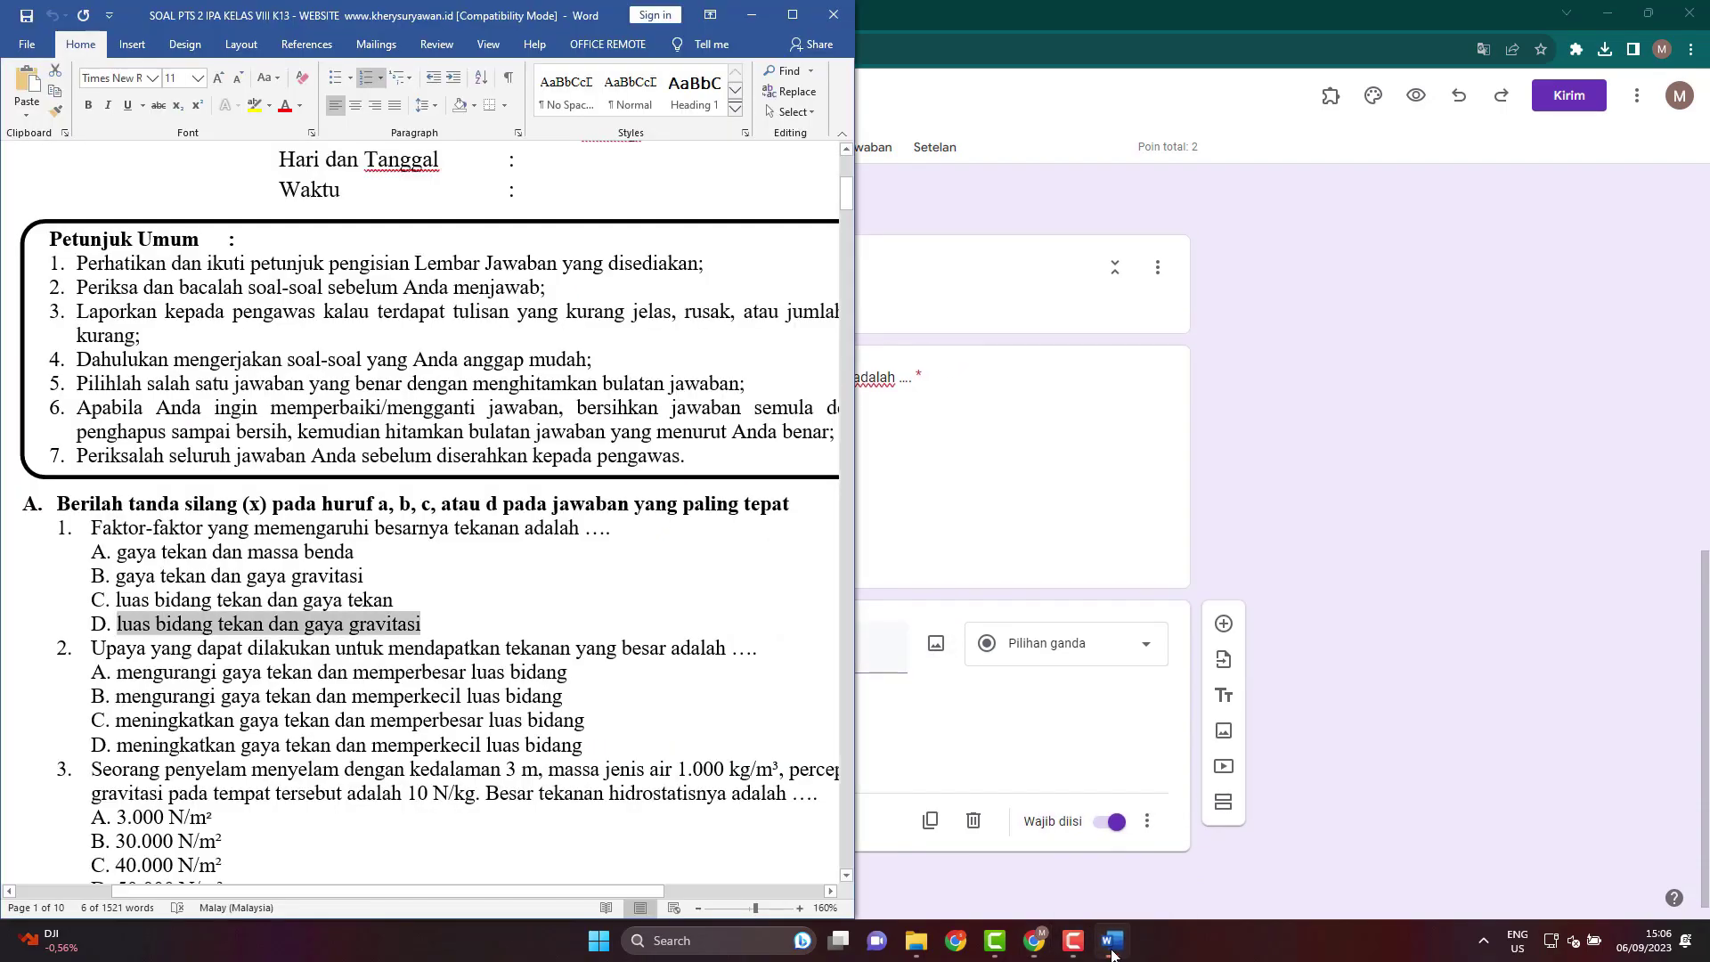
Launch Snipping Tool and capture question 1 with its four answer choices from the maximized exam.
left_click(792, 15)
left_click(801, 577)
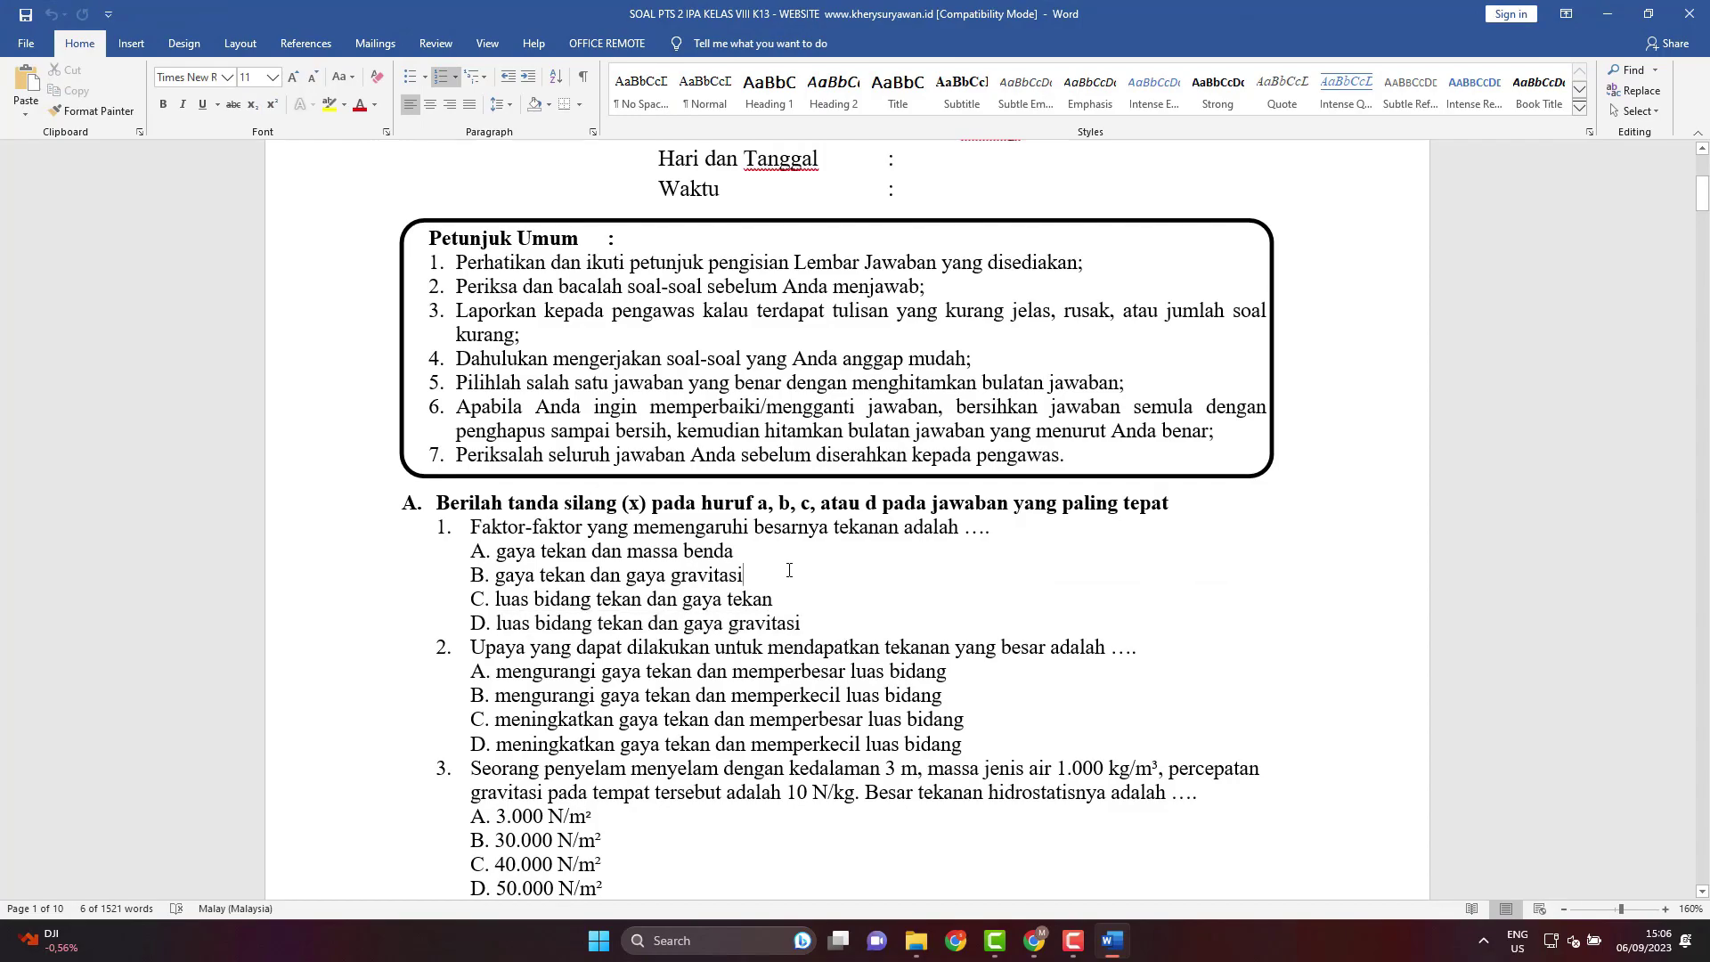
left_click(700, 923)
type("SNIP")
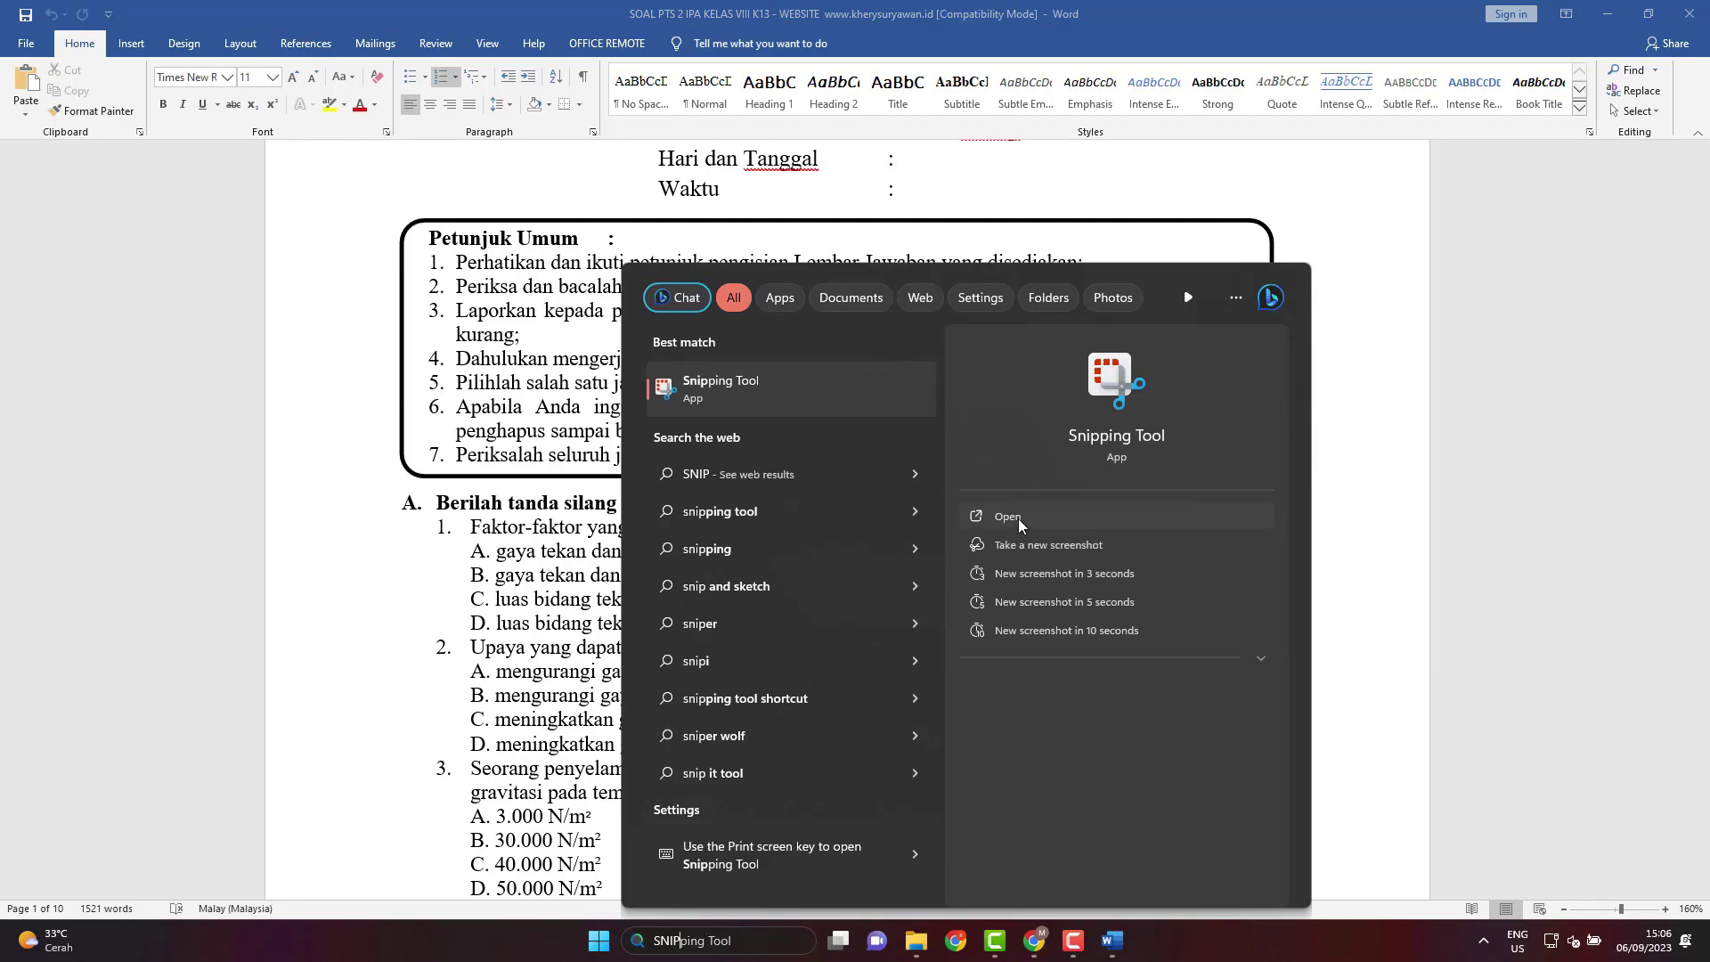
left_click(1018, 519)
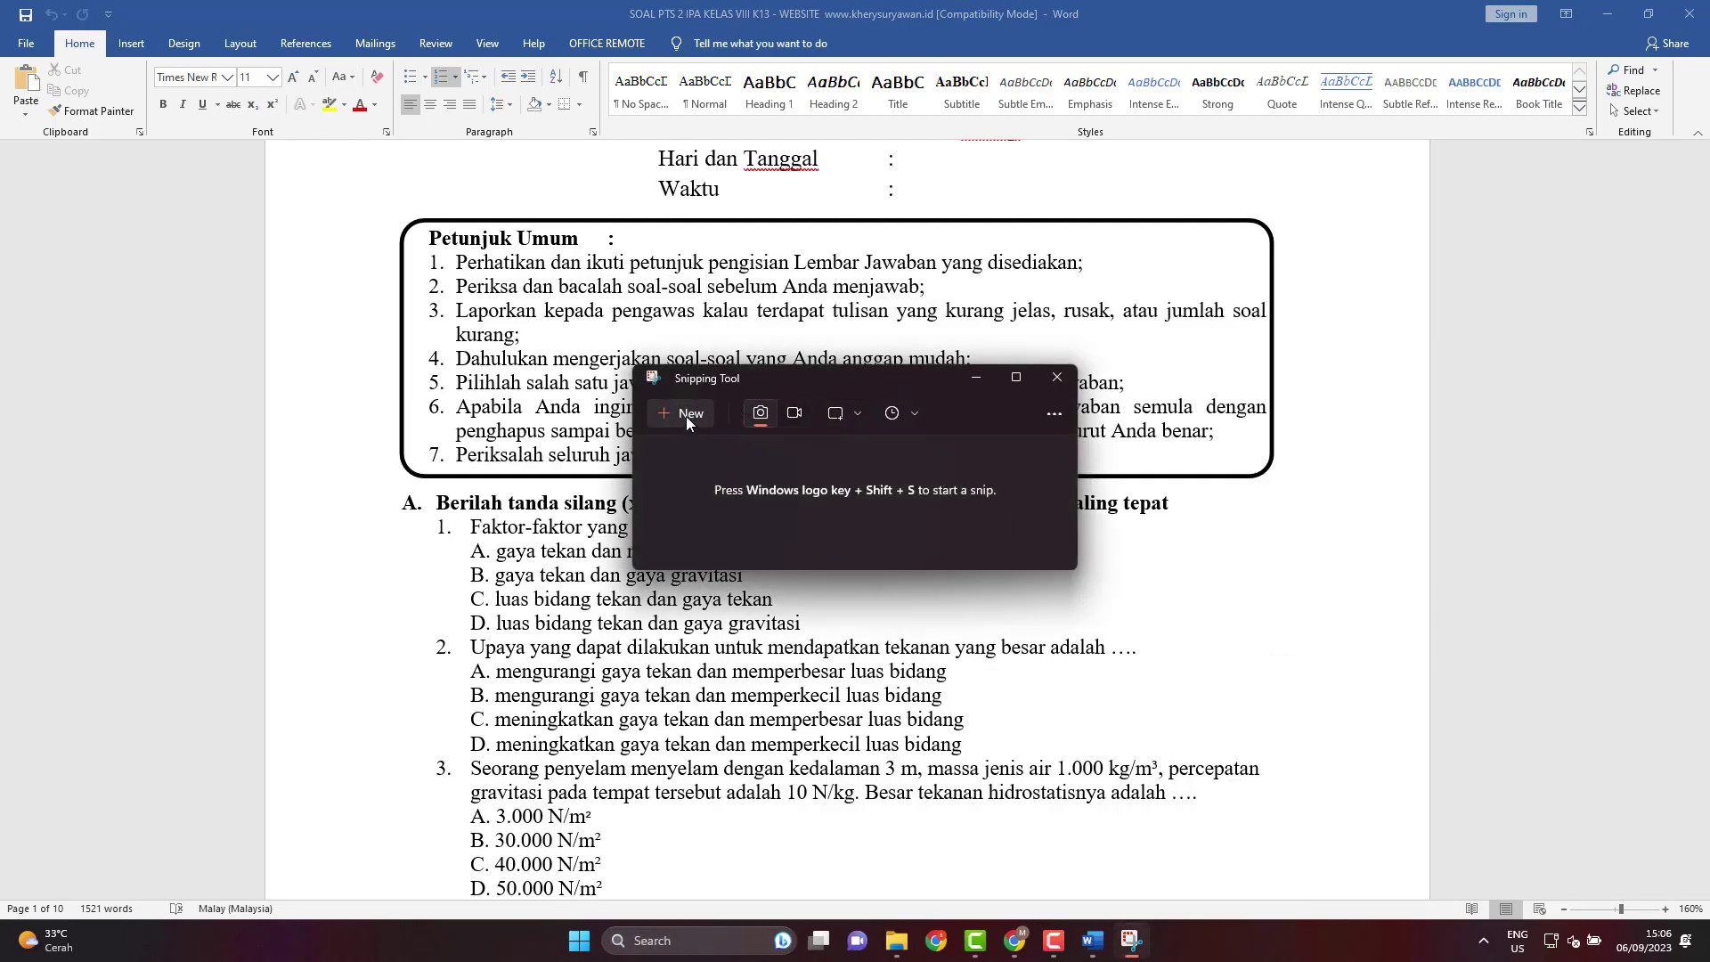
left_click(688, 415)
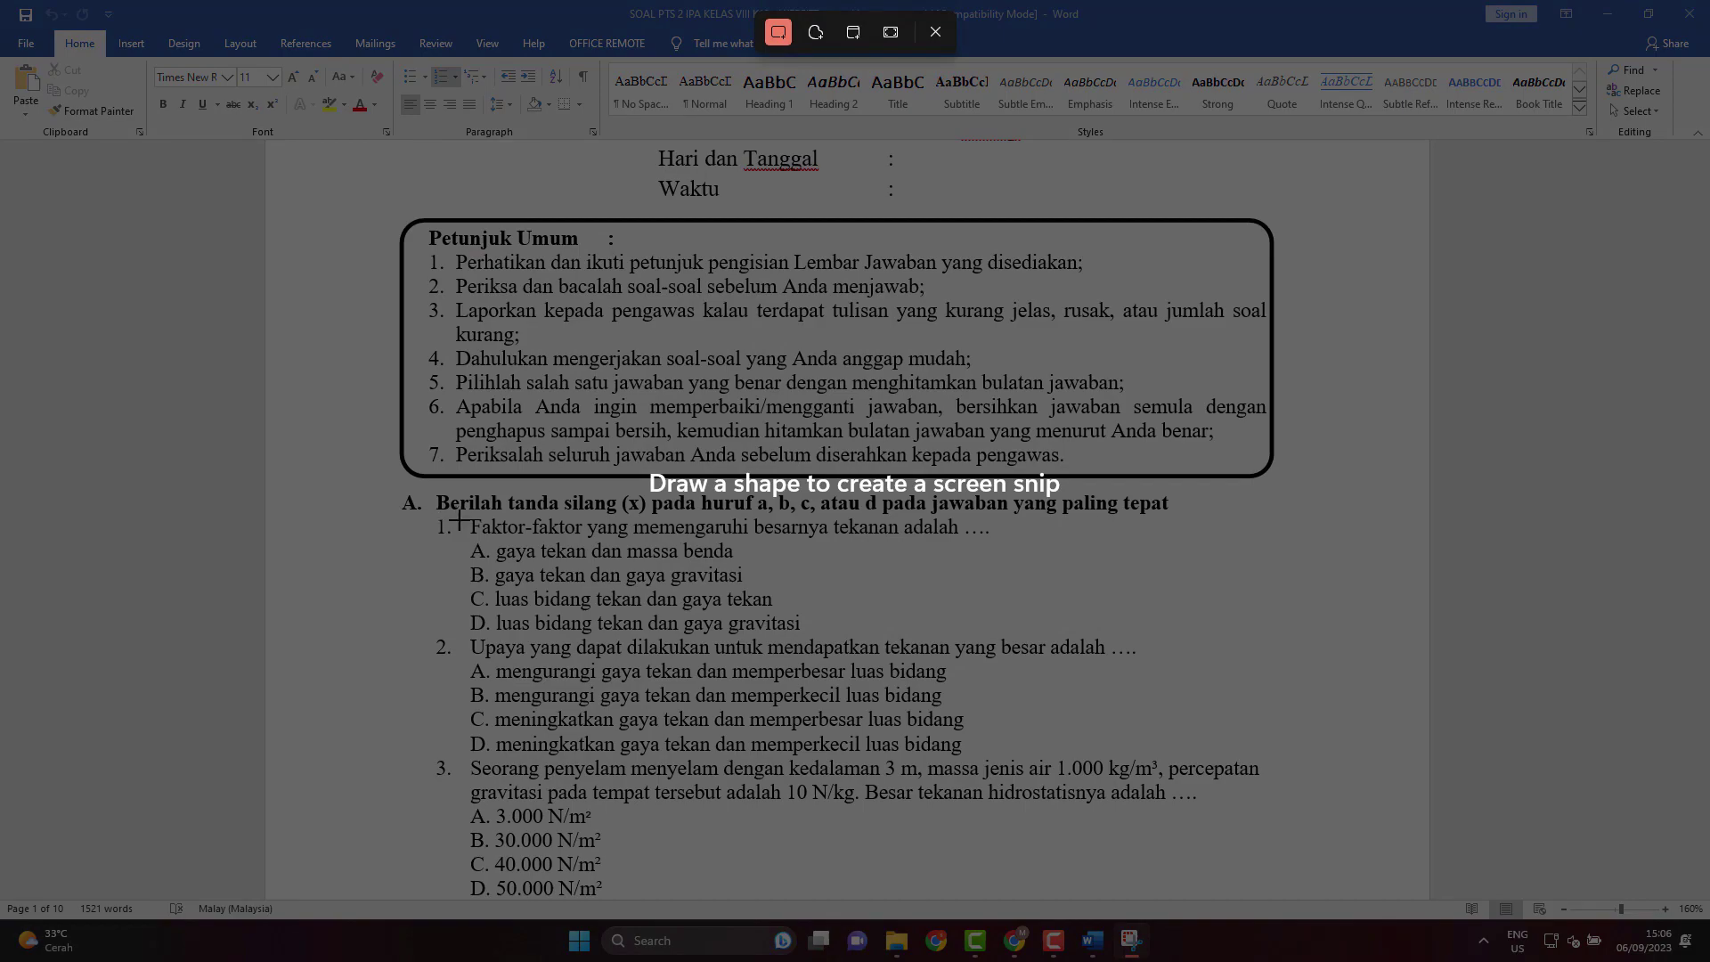
left_click_drag(459, 515, 1252, 635)
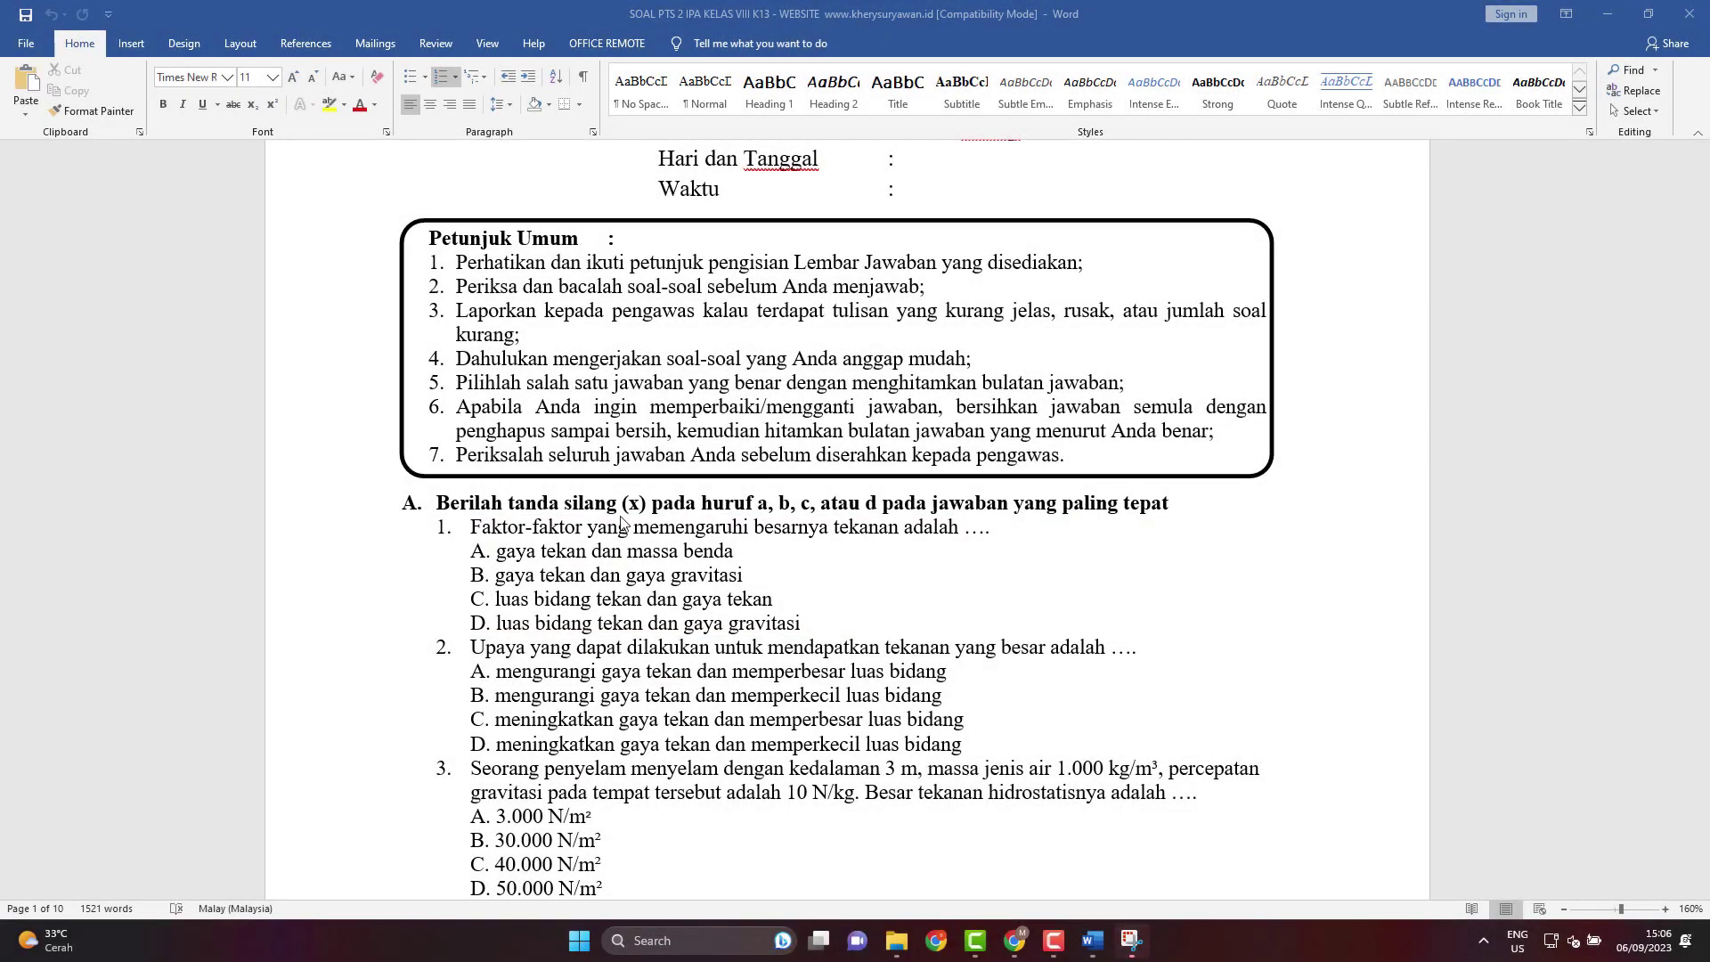
left_click(1131, 940)
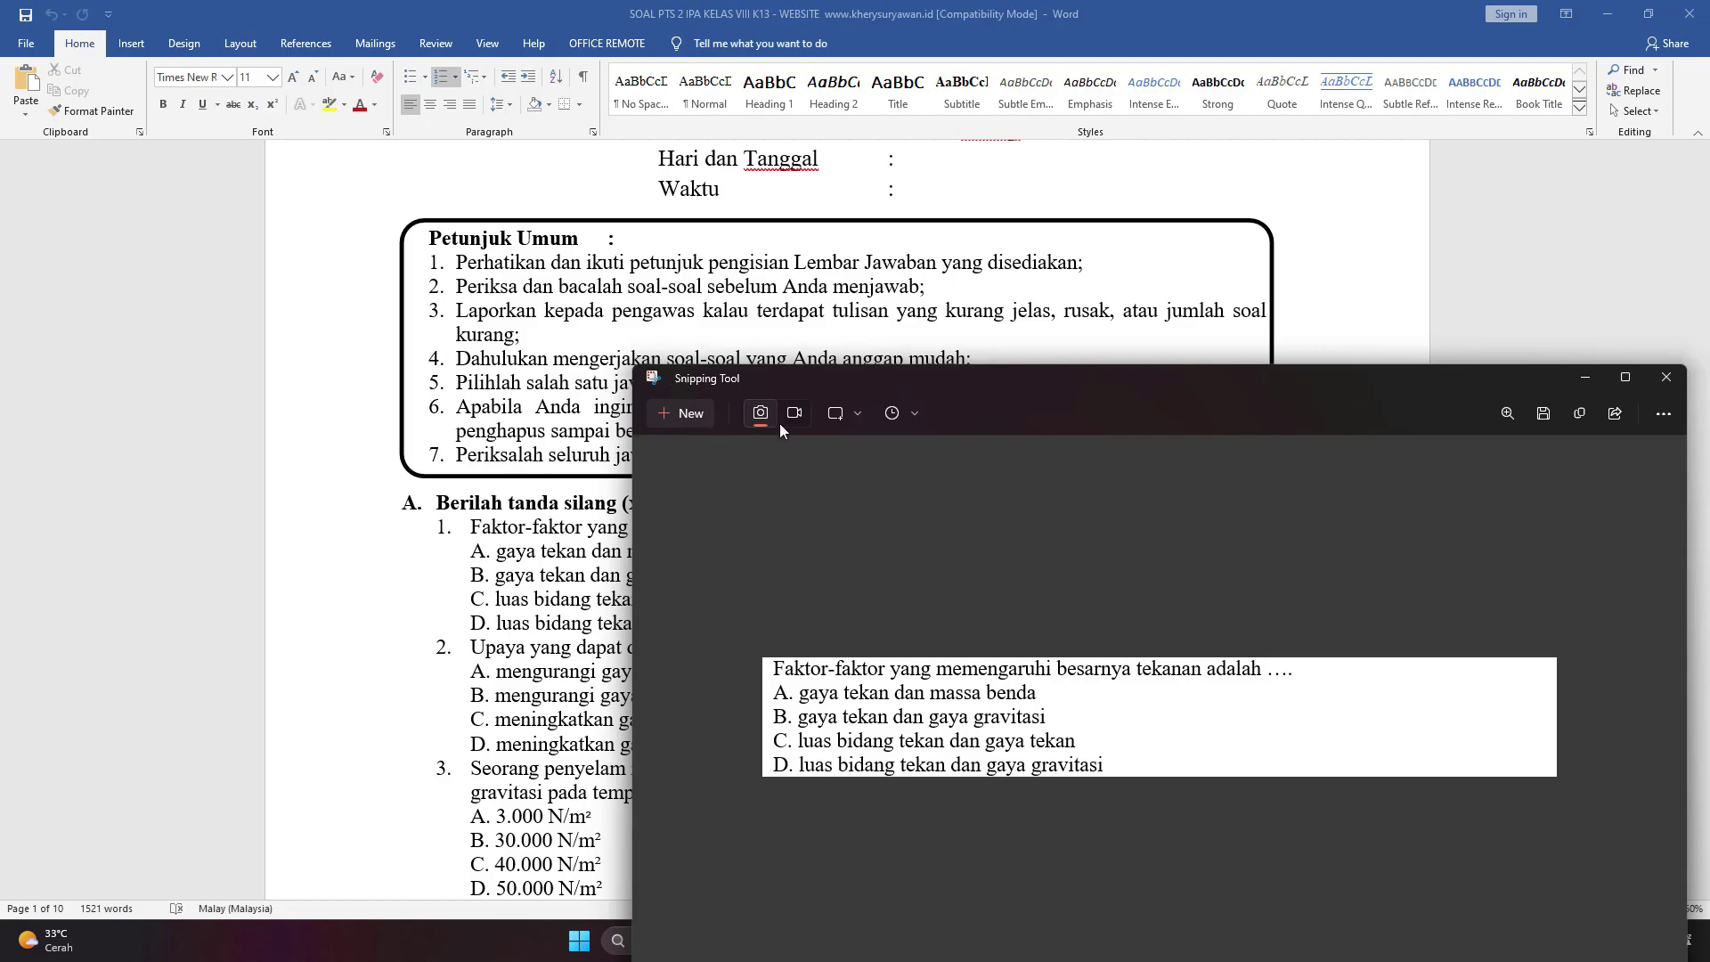
Save the snip as 1.png in SMPN 2 SOPPENG > Membuat Soal menggunkan Google Form, then close Snipping Tool.
key("ctrl+s")
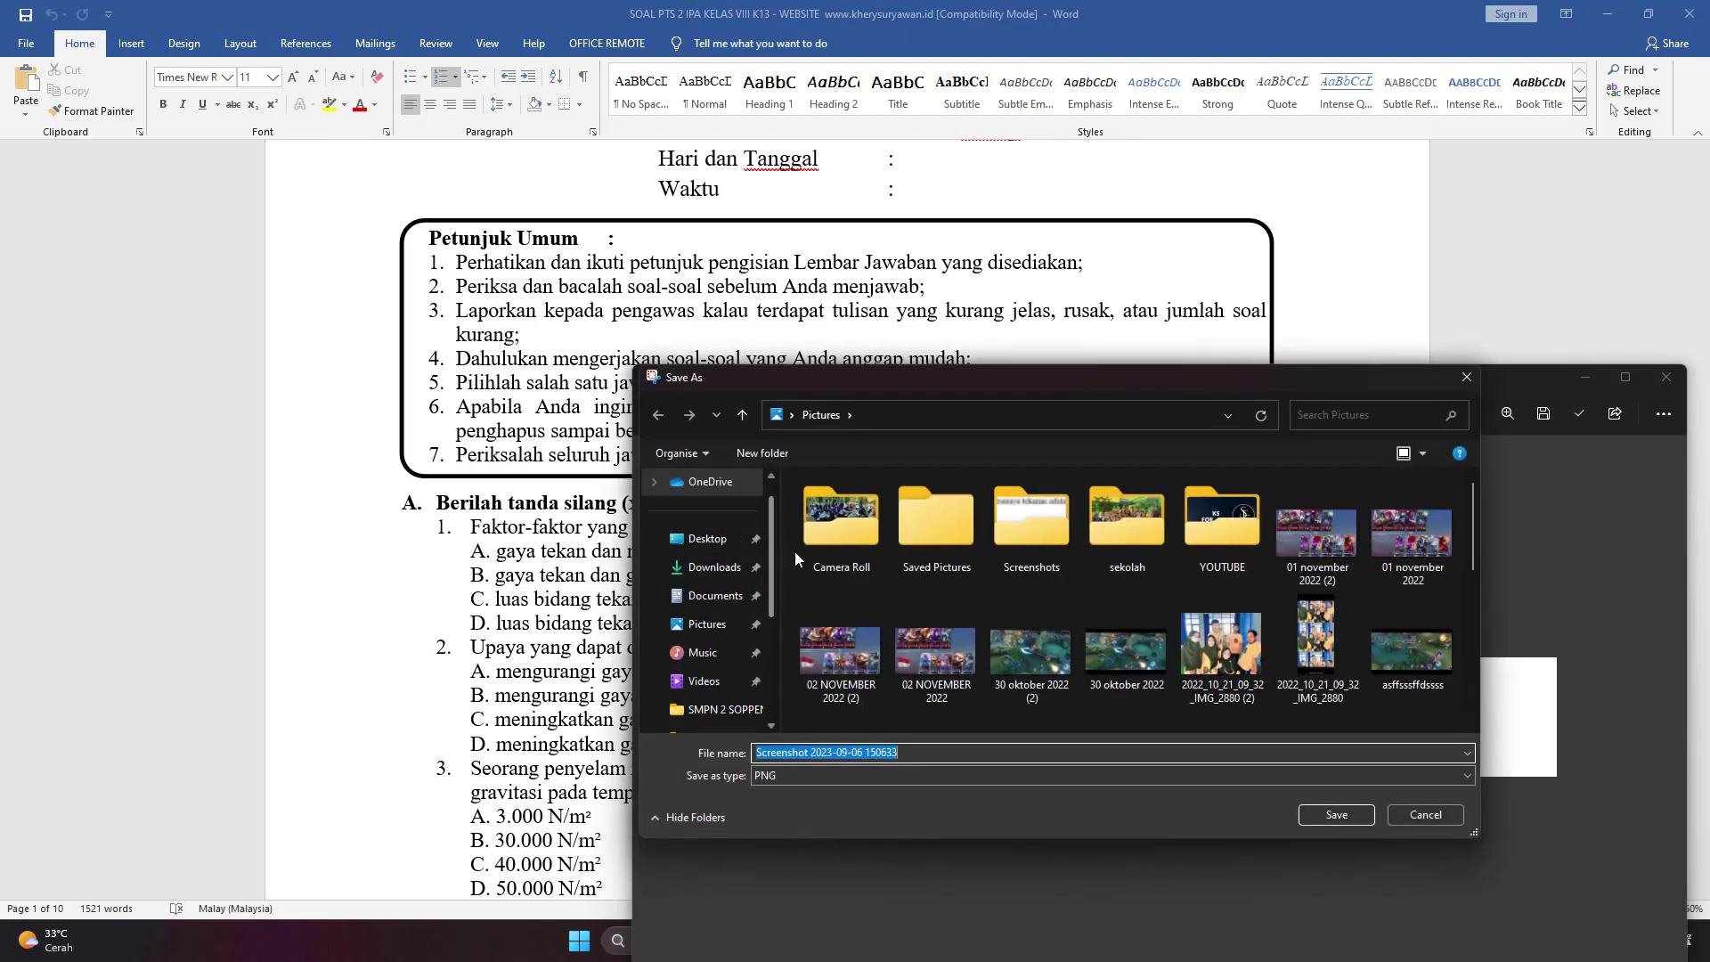
scroll(712, 713, "down", 5)
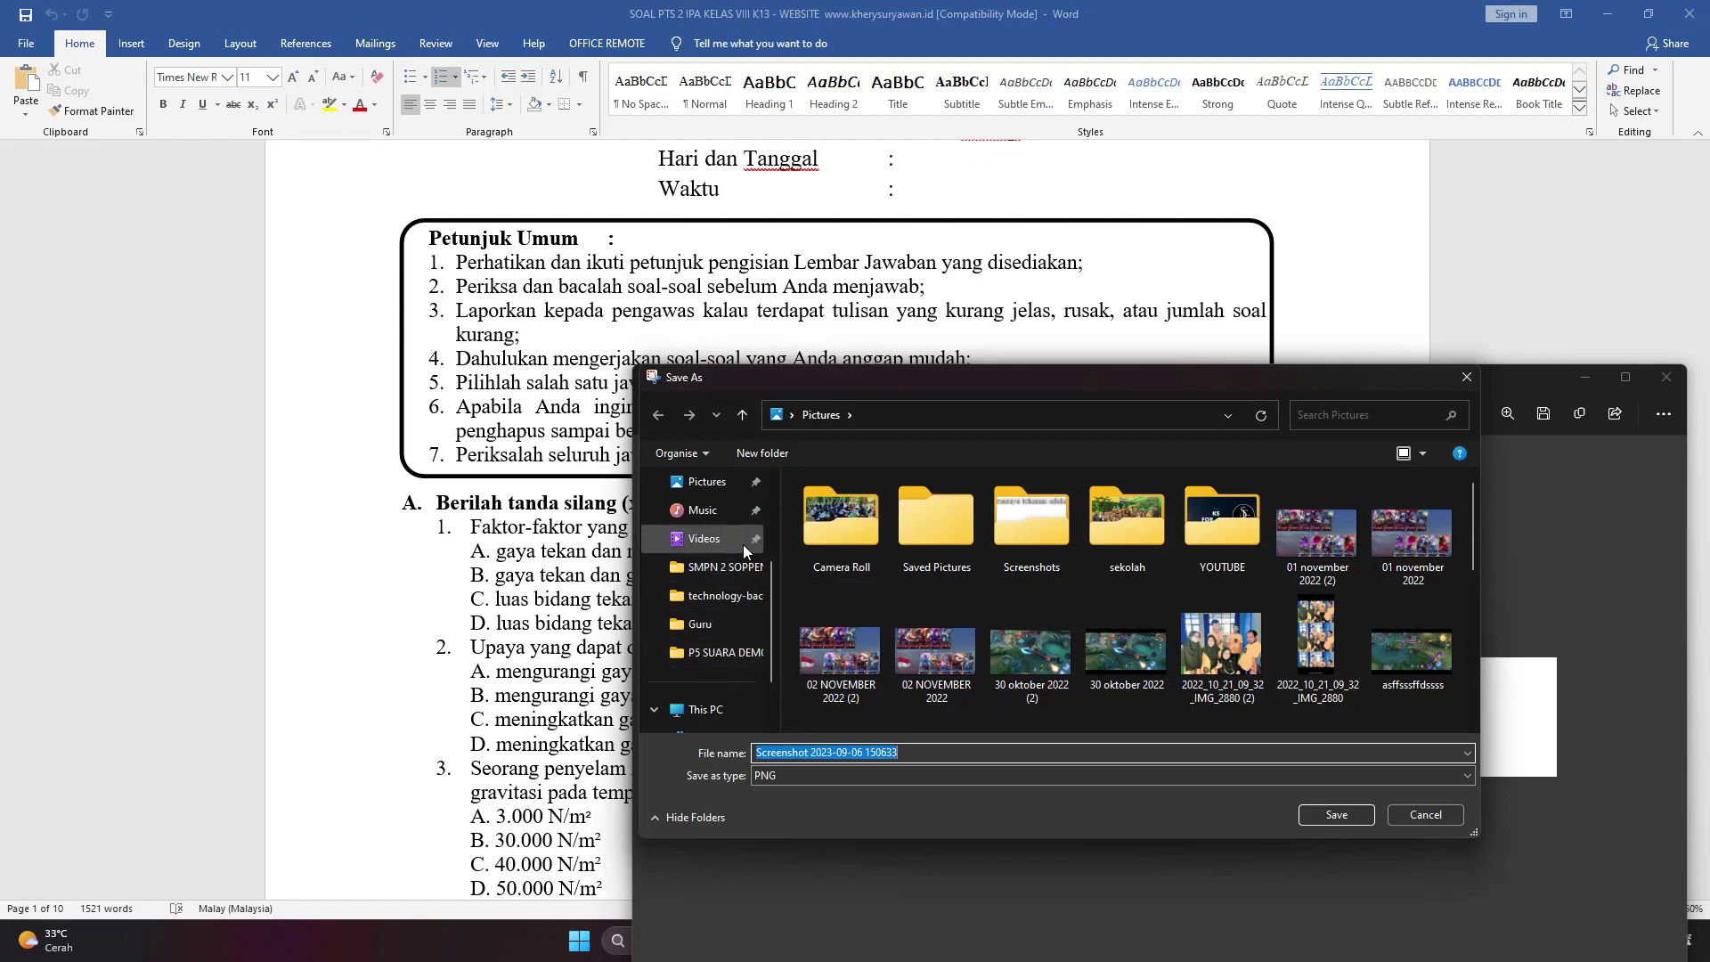
left_click(721, 577)
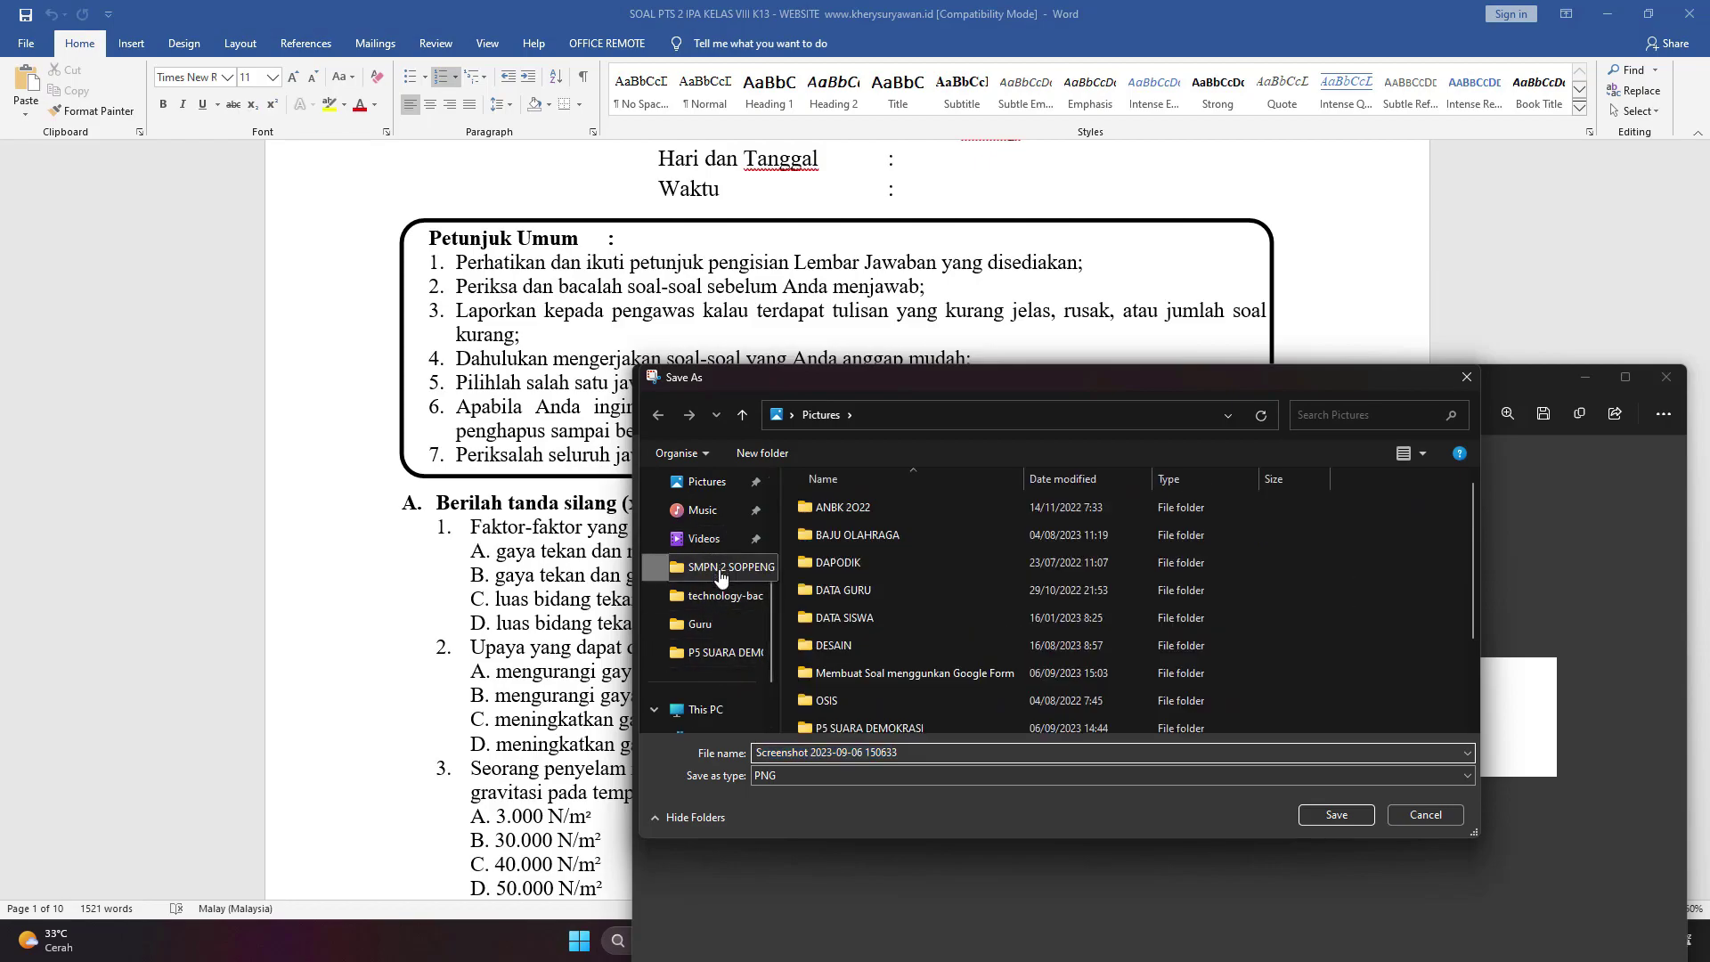
double_click(848, 559)
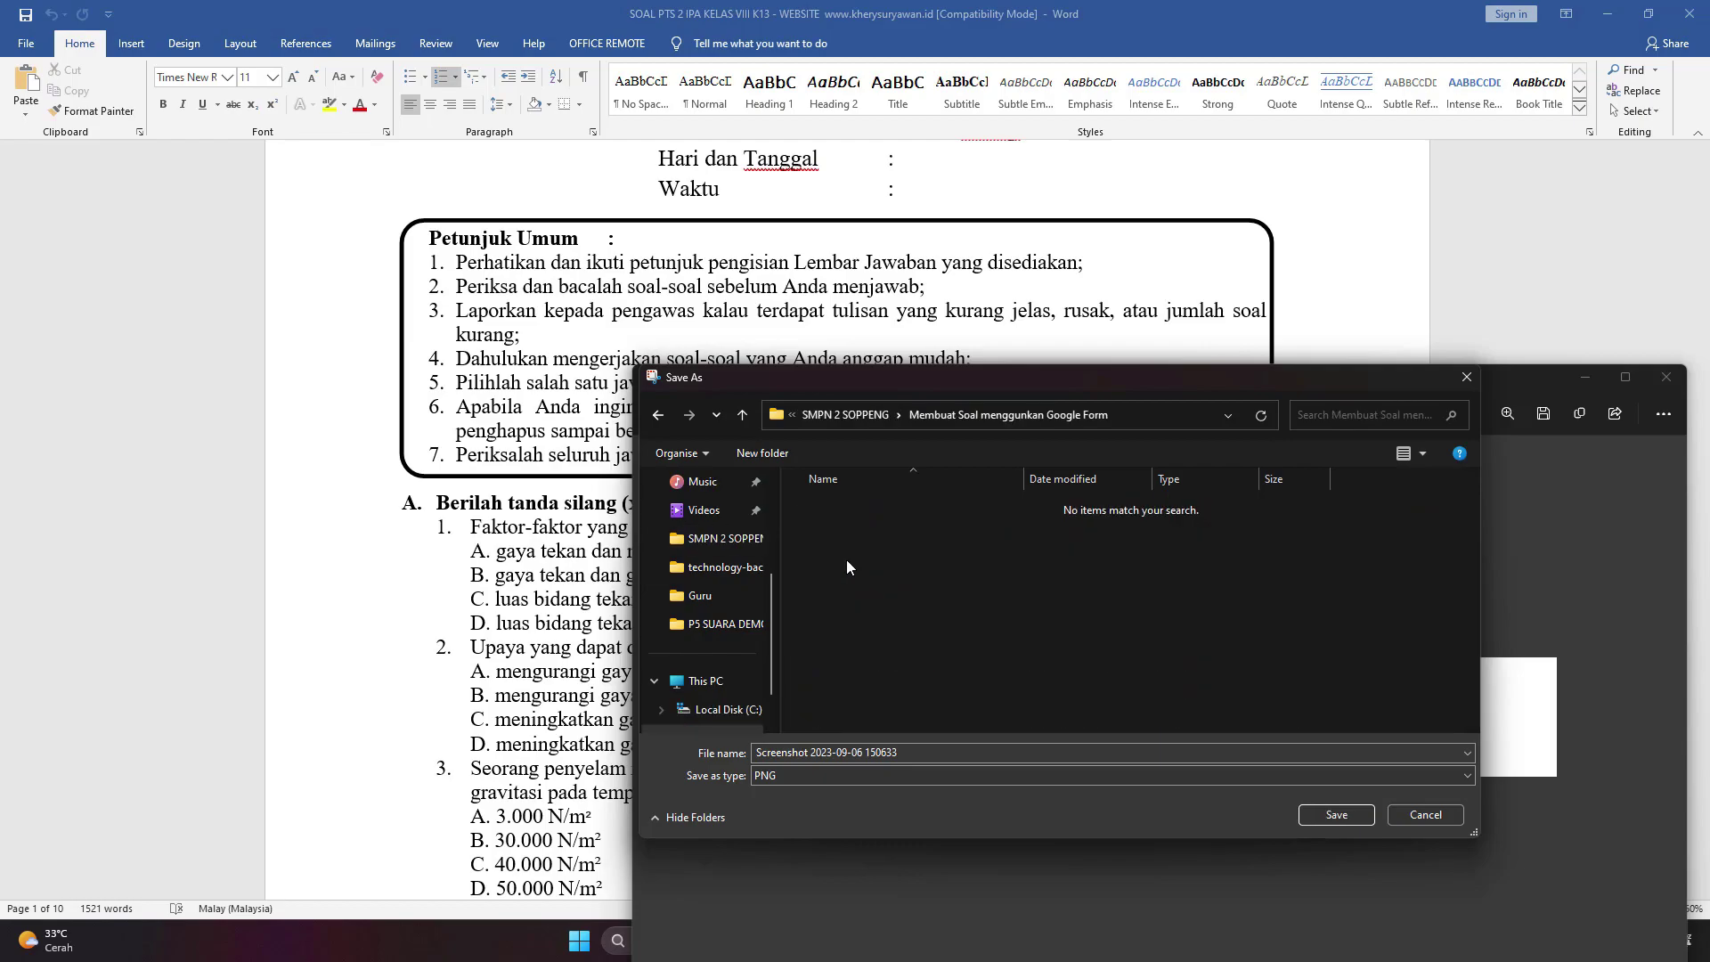
left_click(895, 751)
type("1")
left_click(1332, 816)
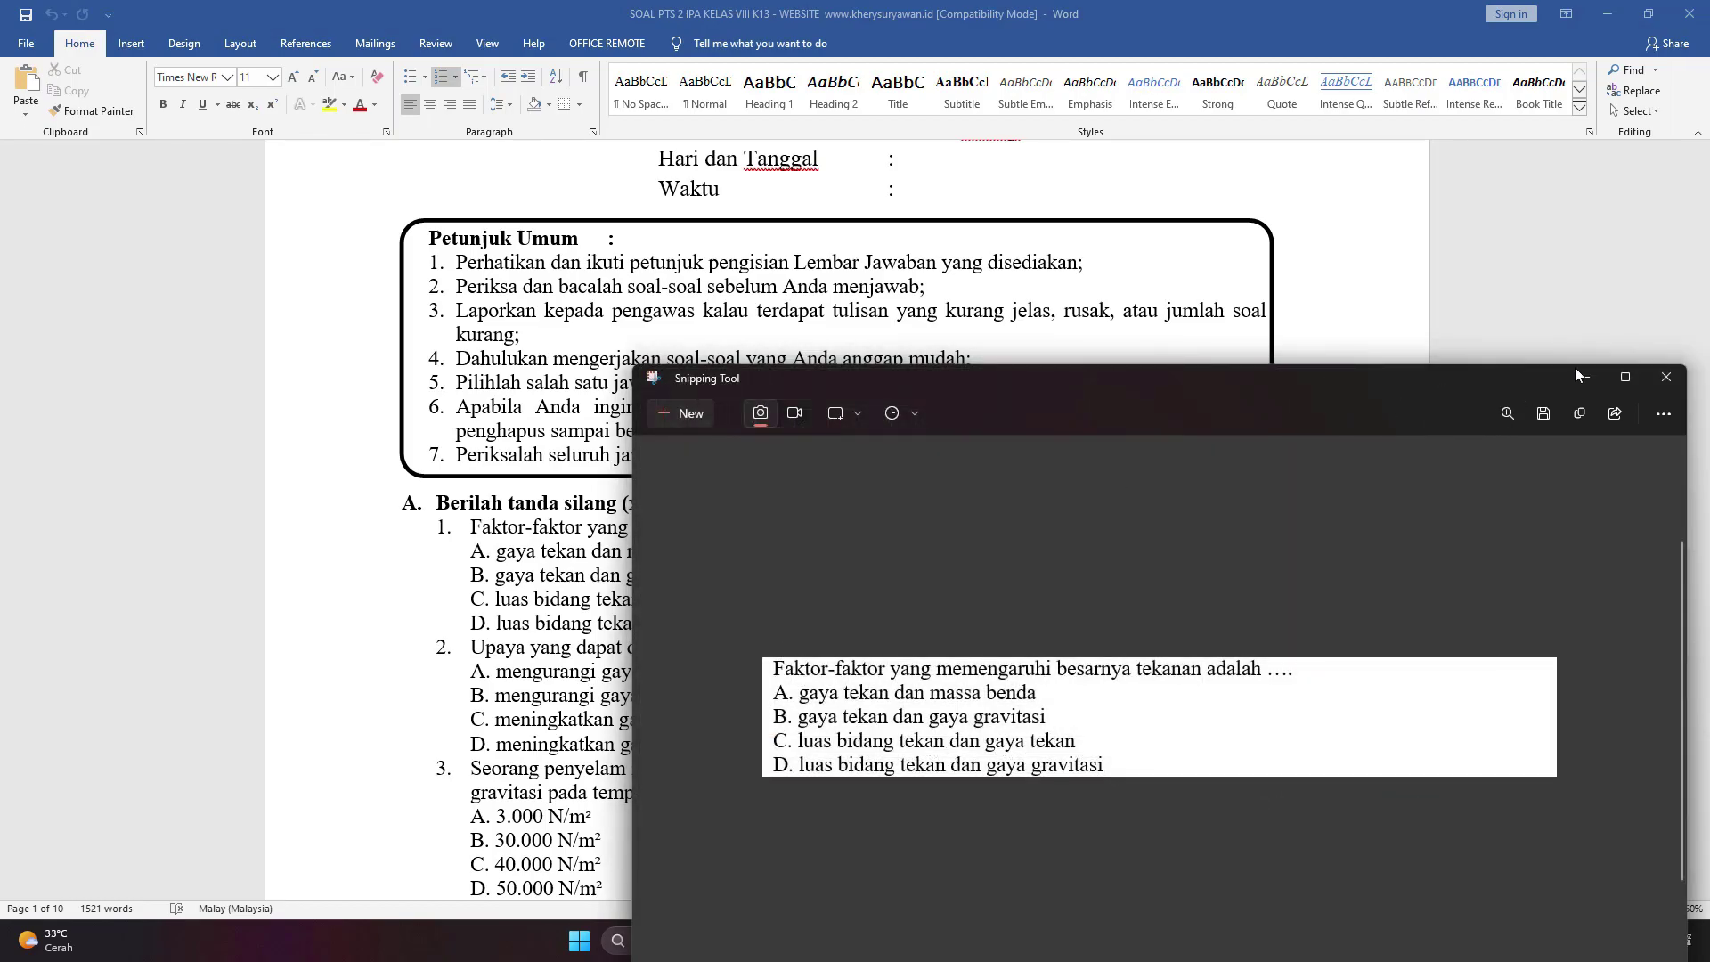
left_click(1648, 379)
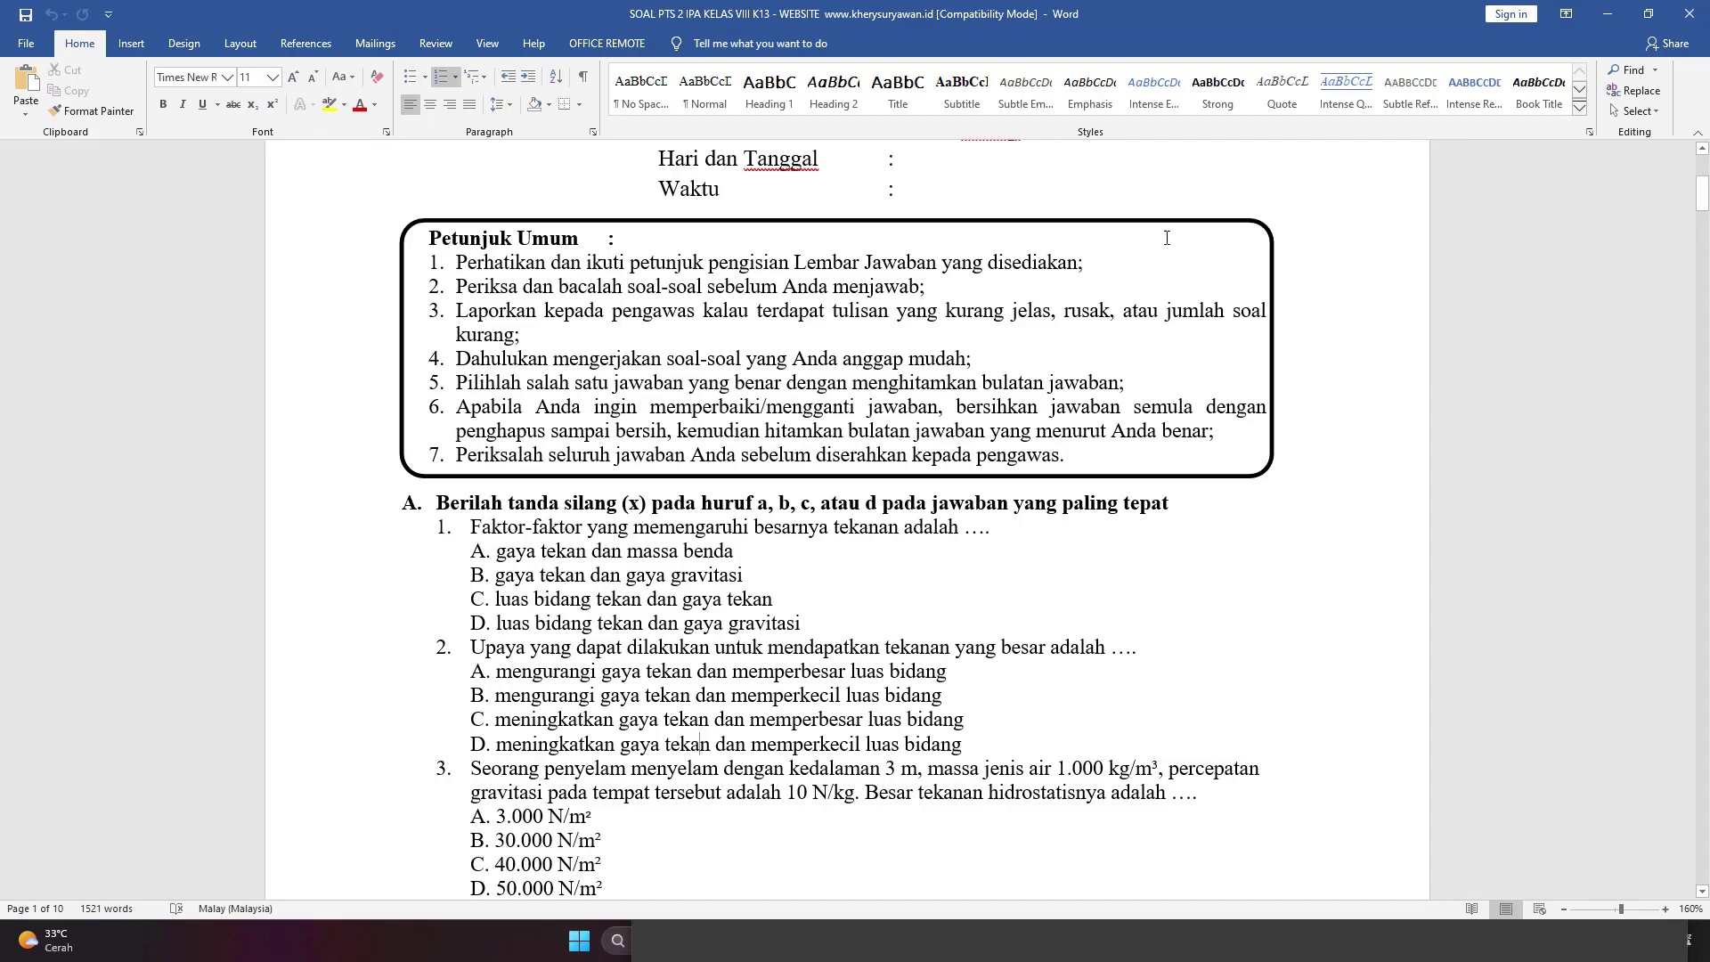
Upload 1.png from the Membuat Soal folder as the new question's image.
key("super+shift+s")
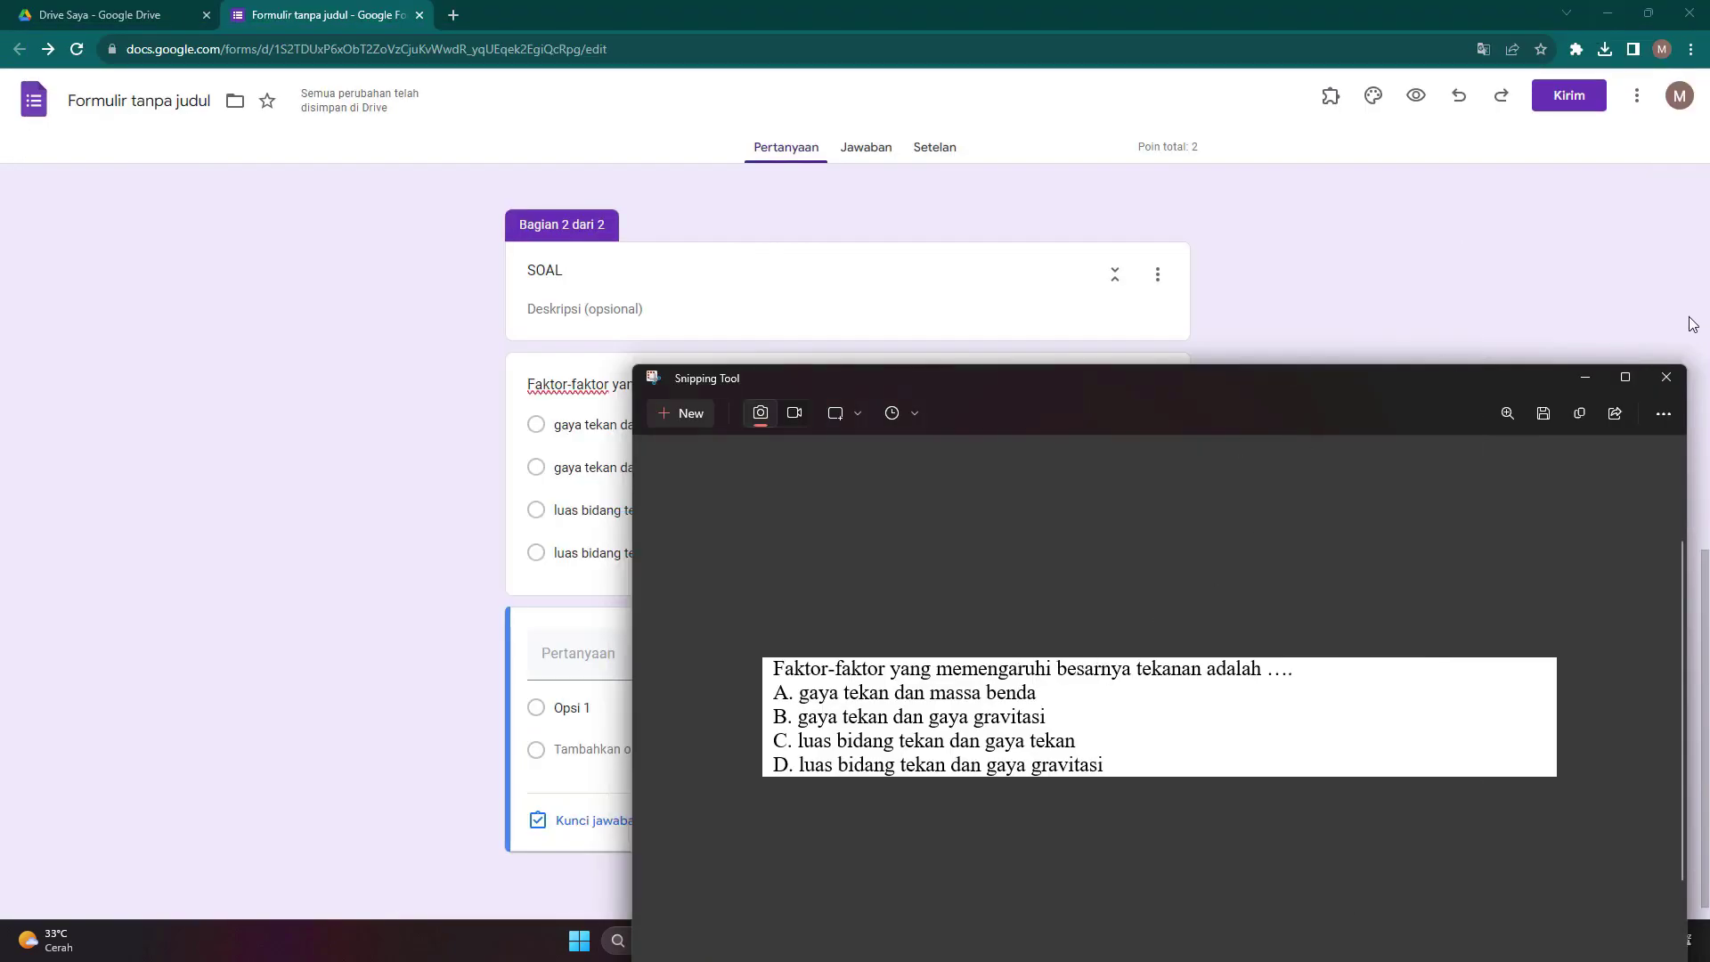
left_click(1586, 377)
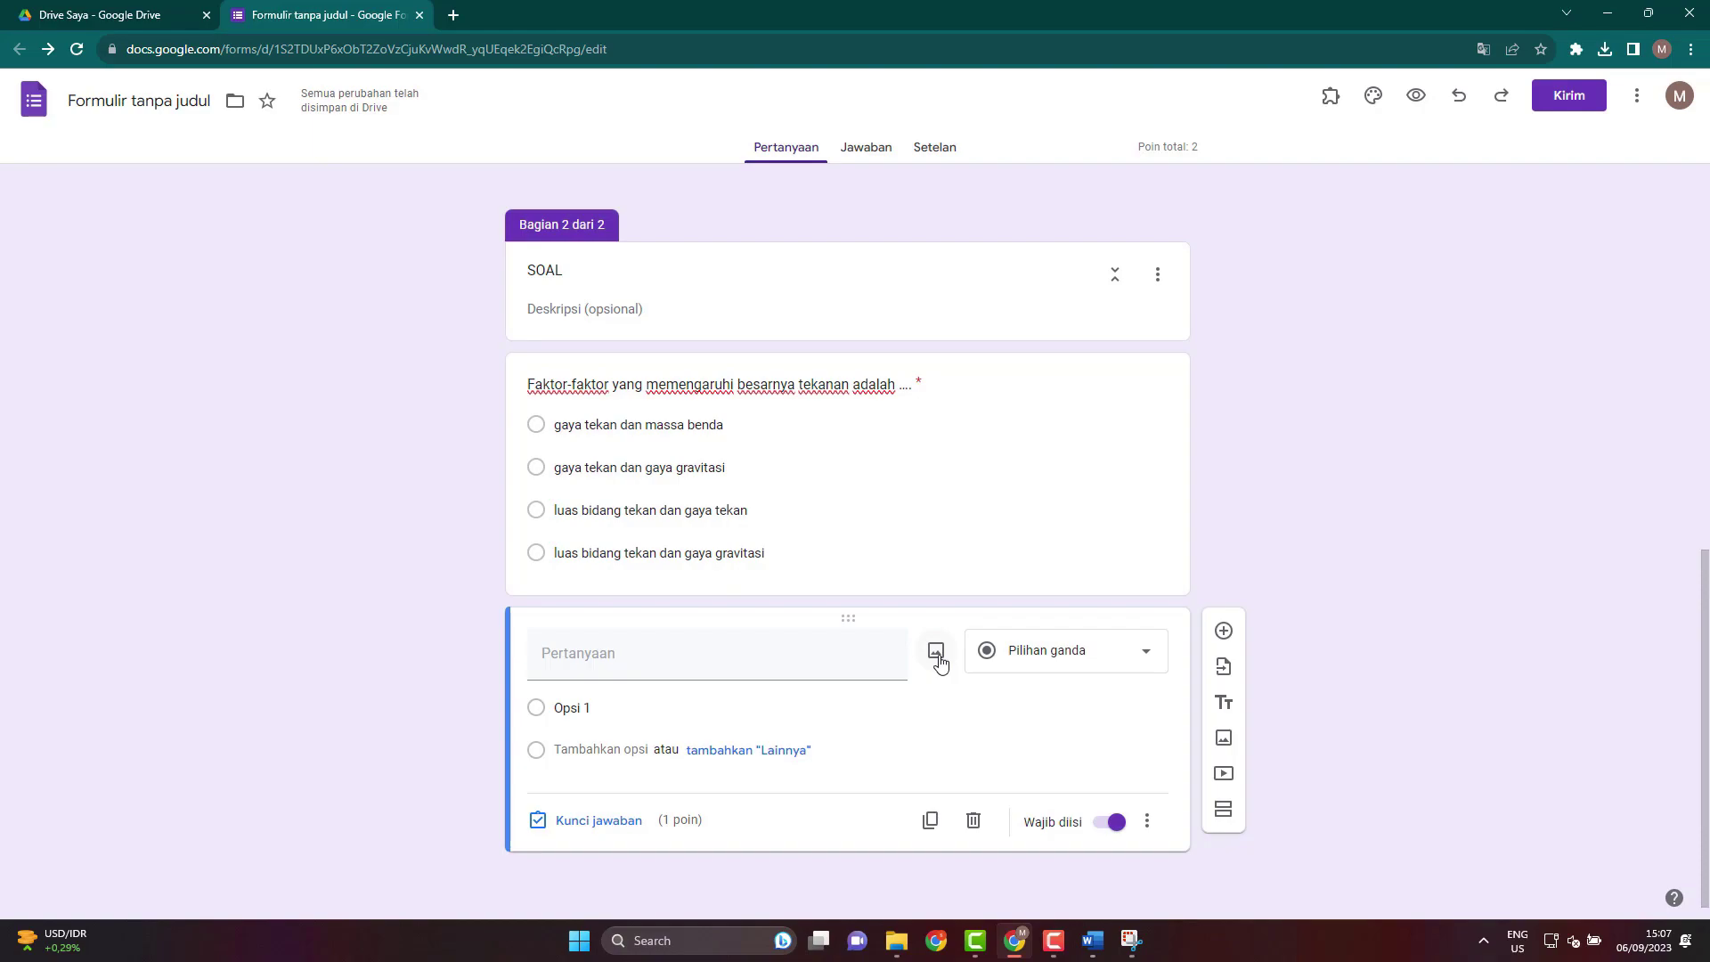
left_click(936, 653)
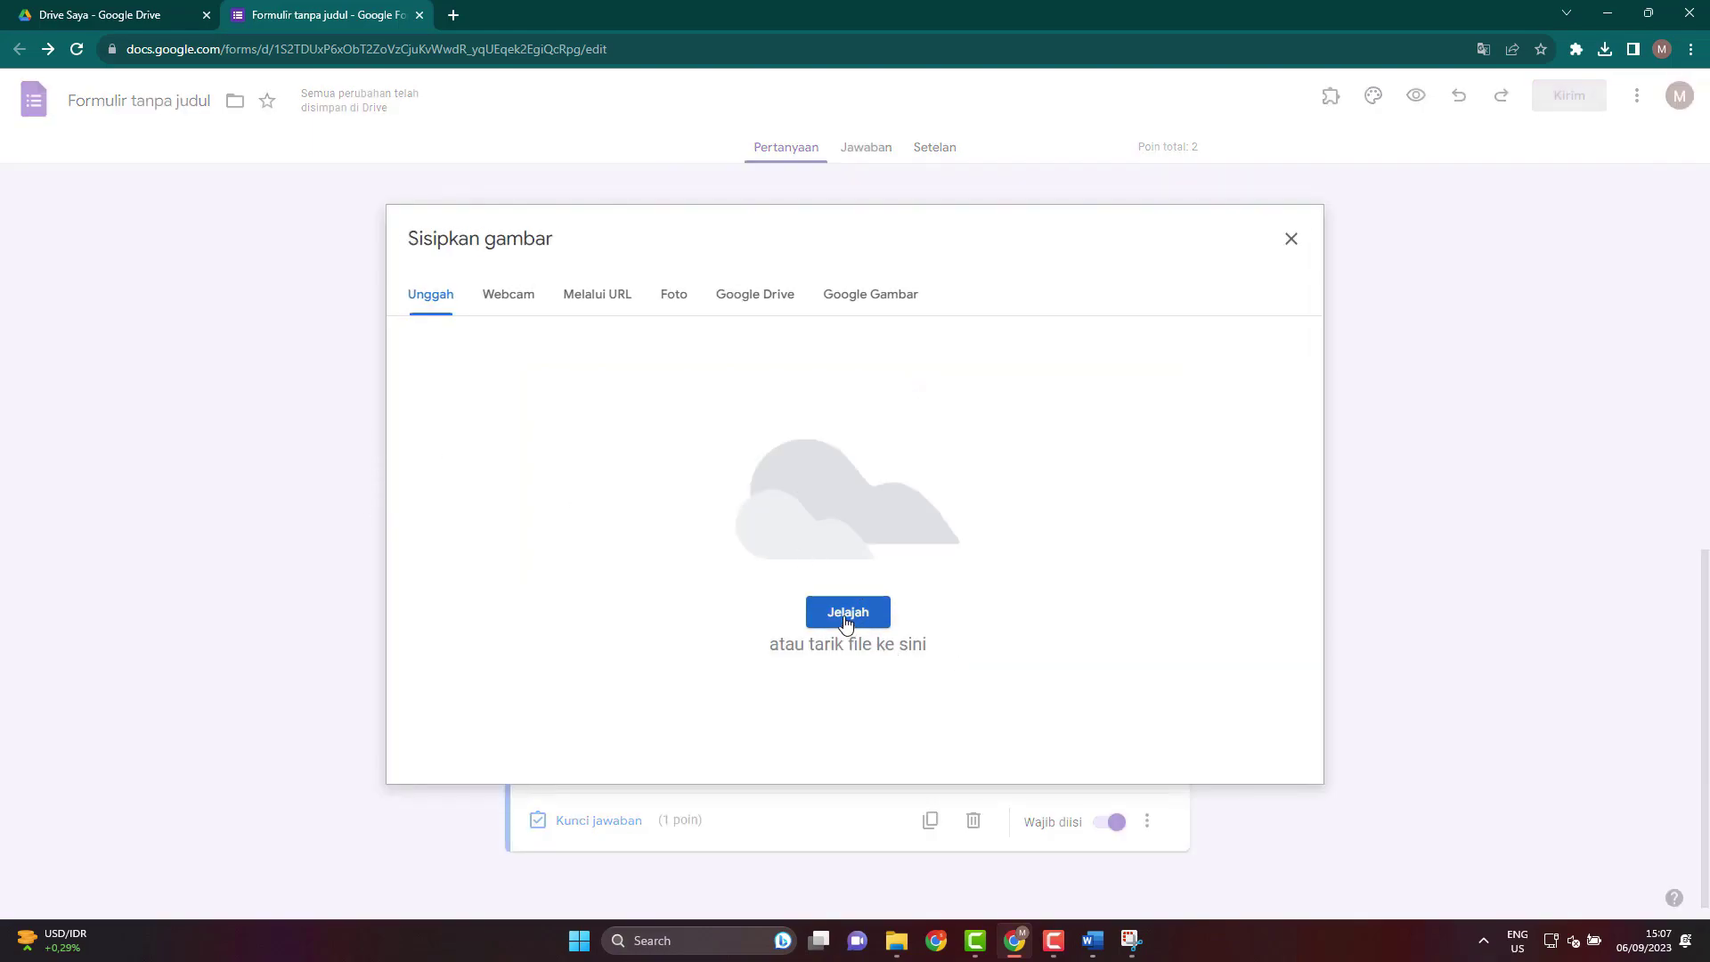
left_click(846, 613)
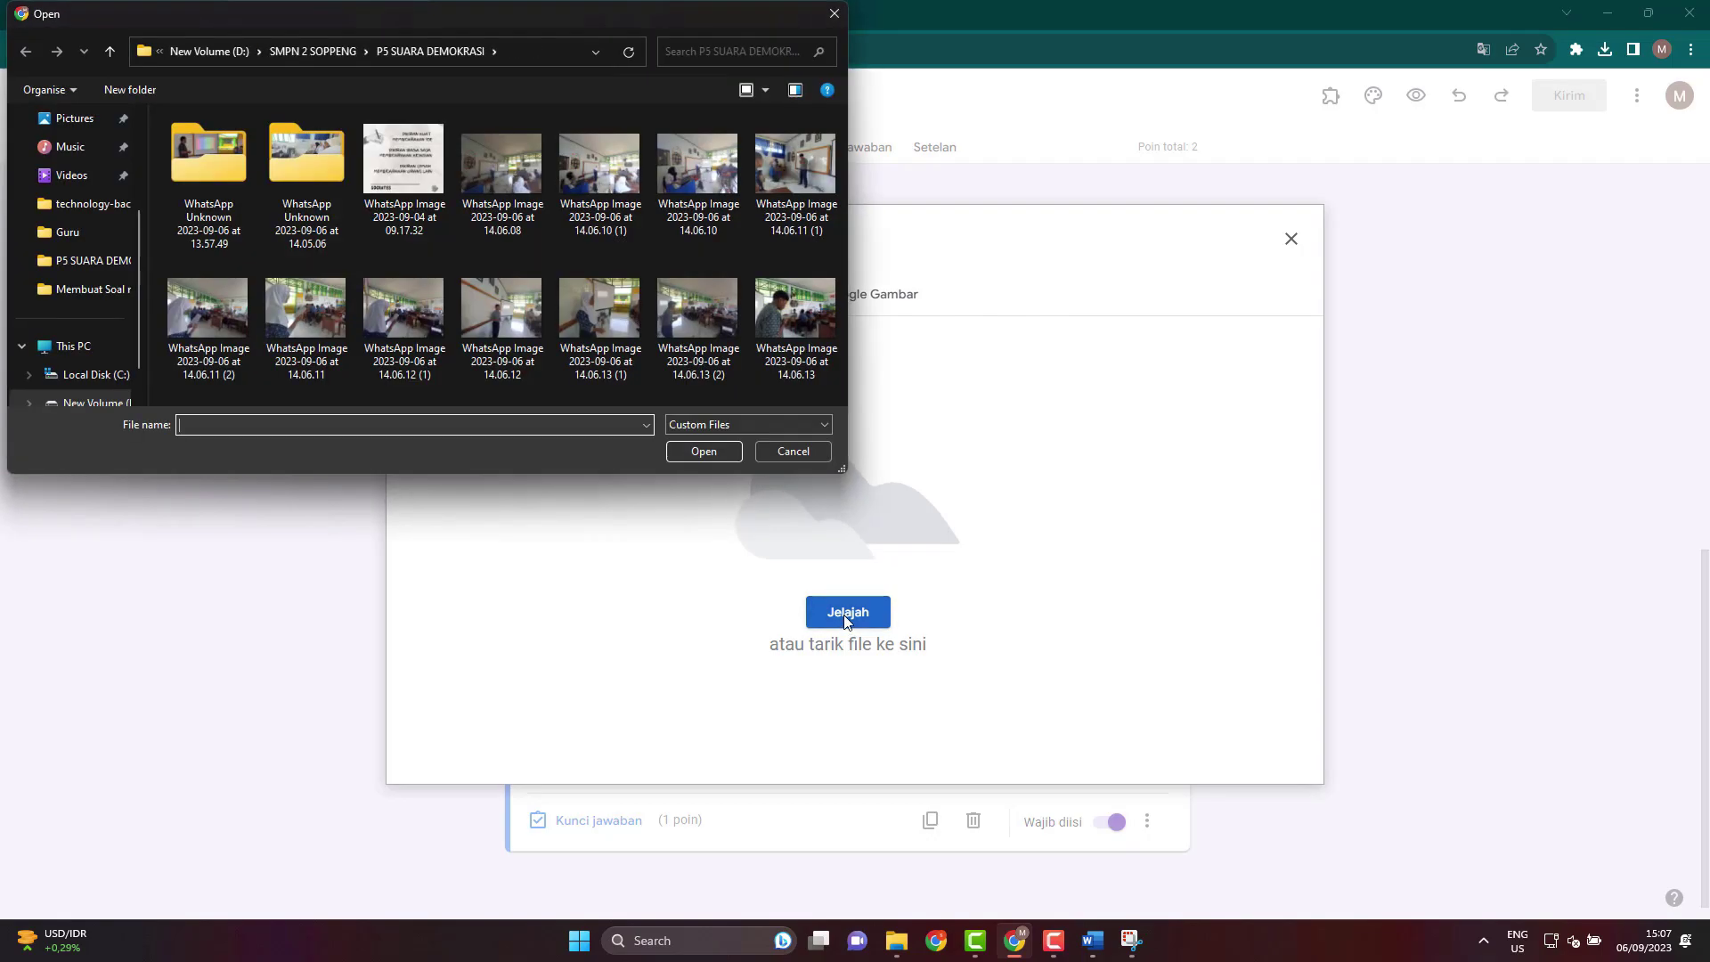
left_click(94, 290)
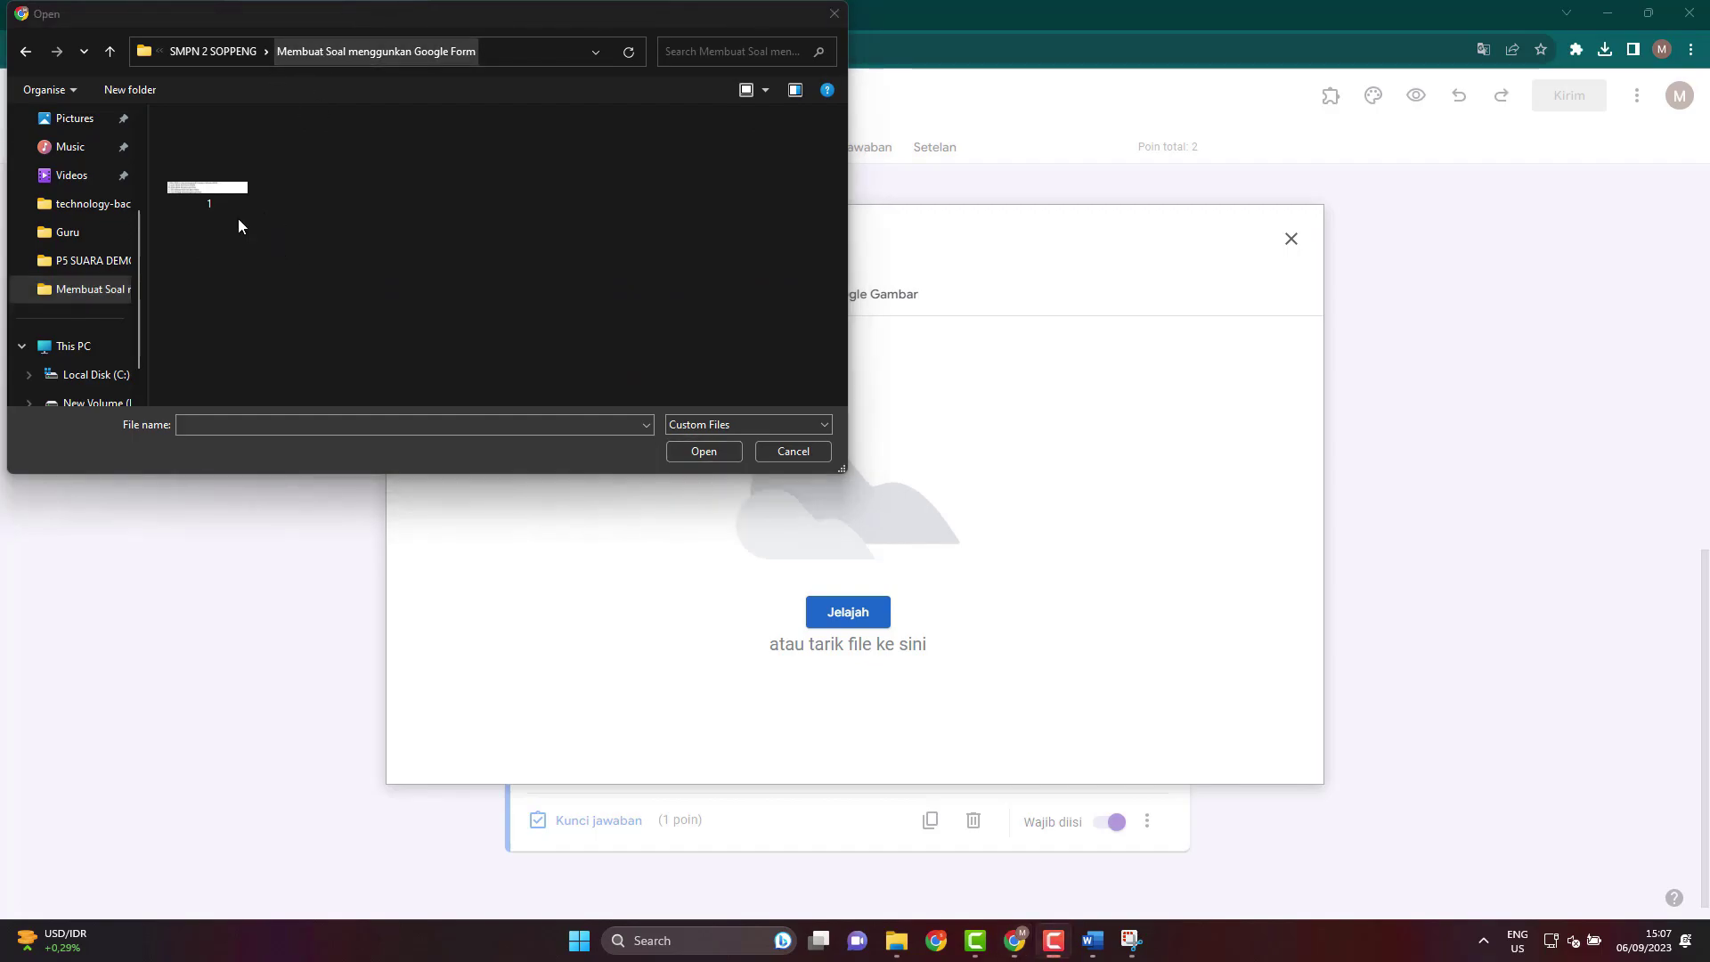
left_click(216, 190)
left_click(698, 452)
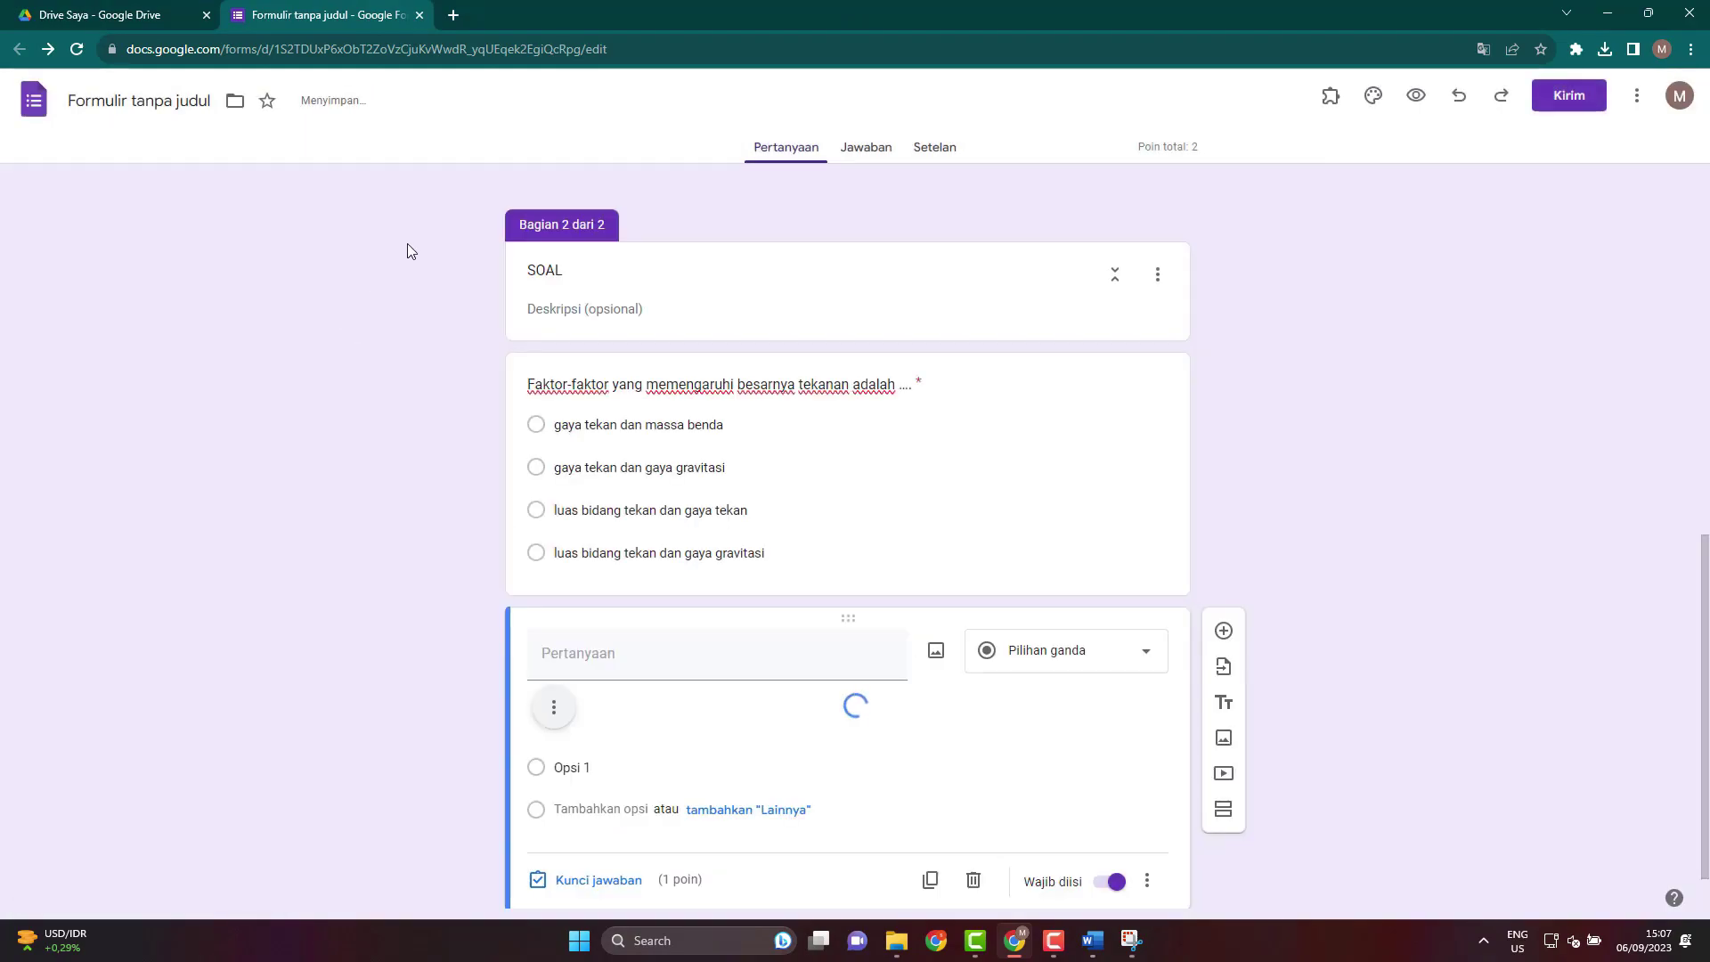
Check the inserted question-1 image in the new question.
scroll(643, 713, "down", 1)
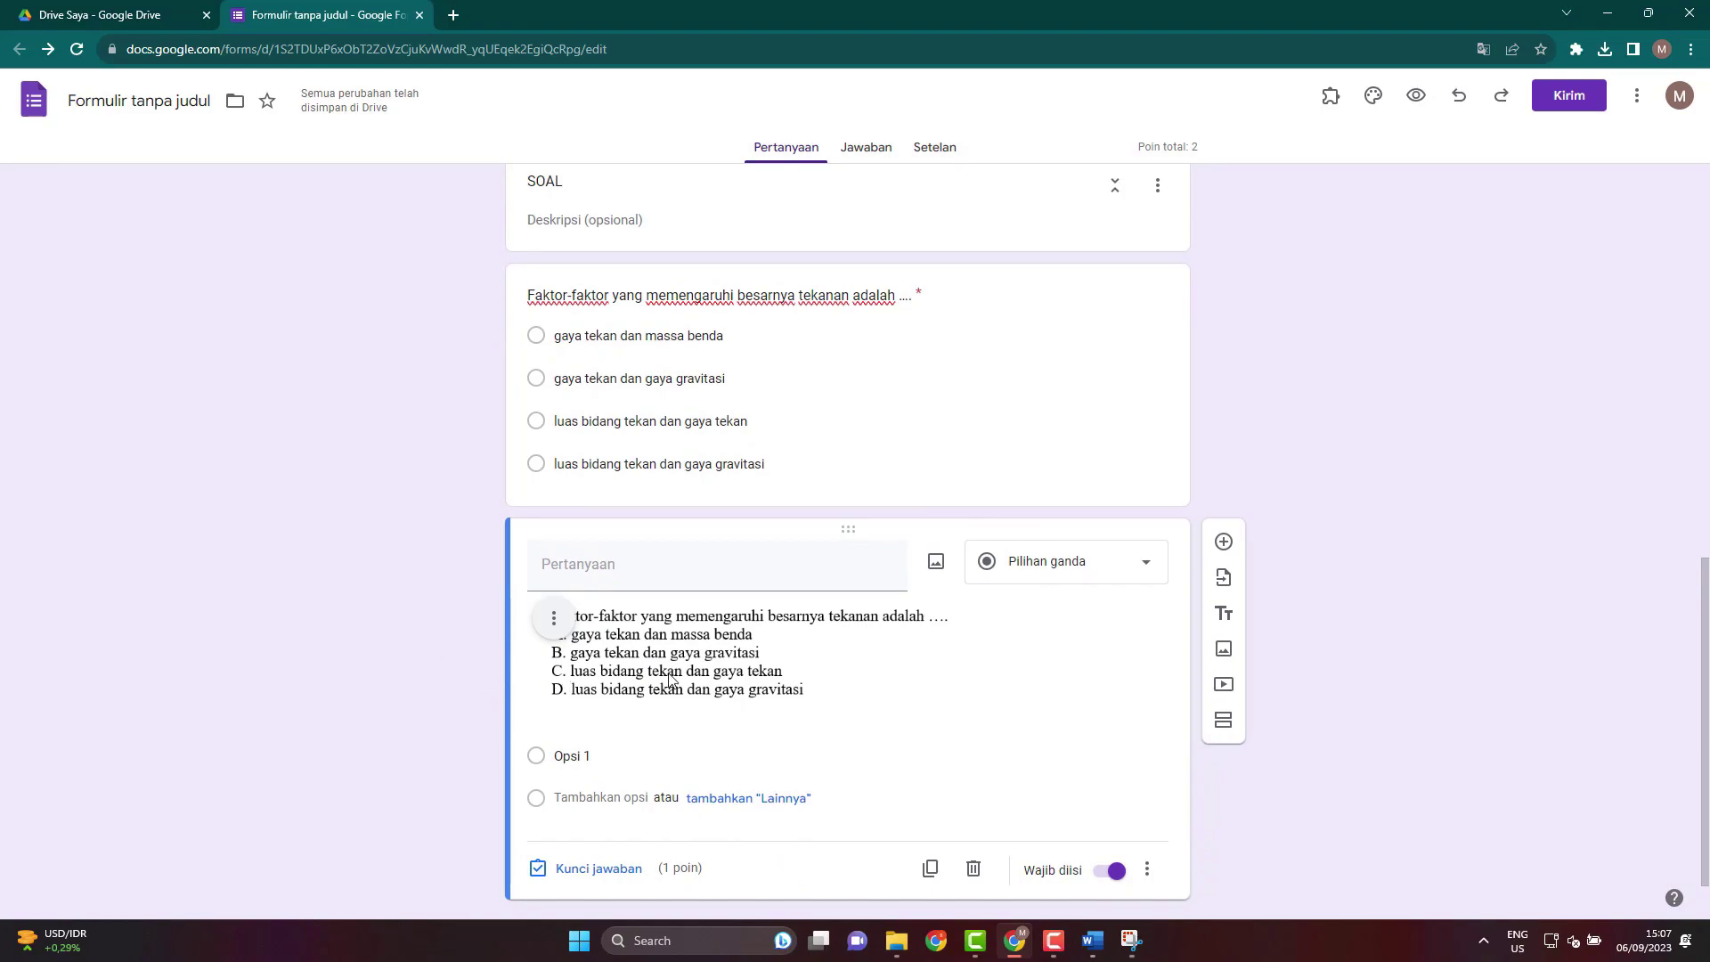
scroll(704, 681, "down", 1)
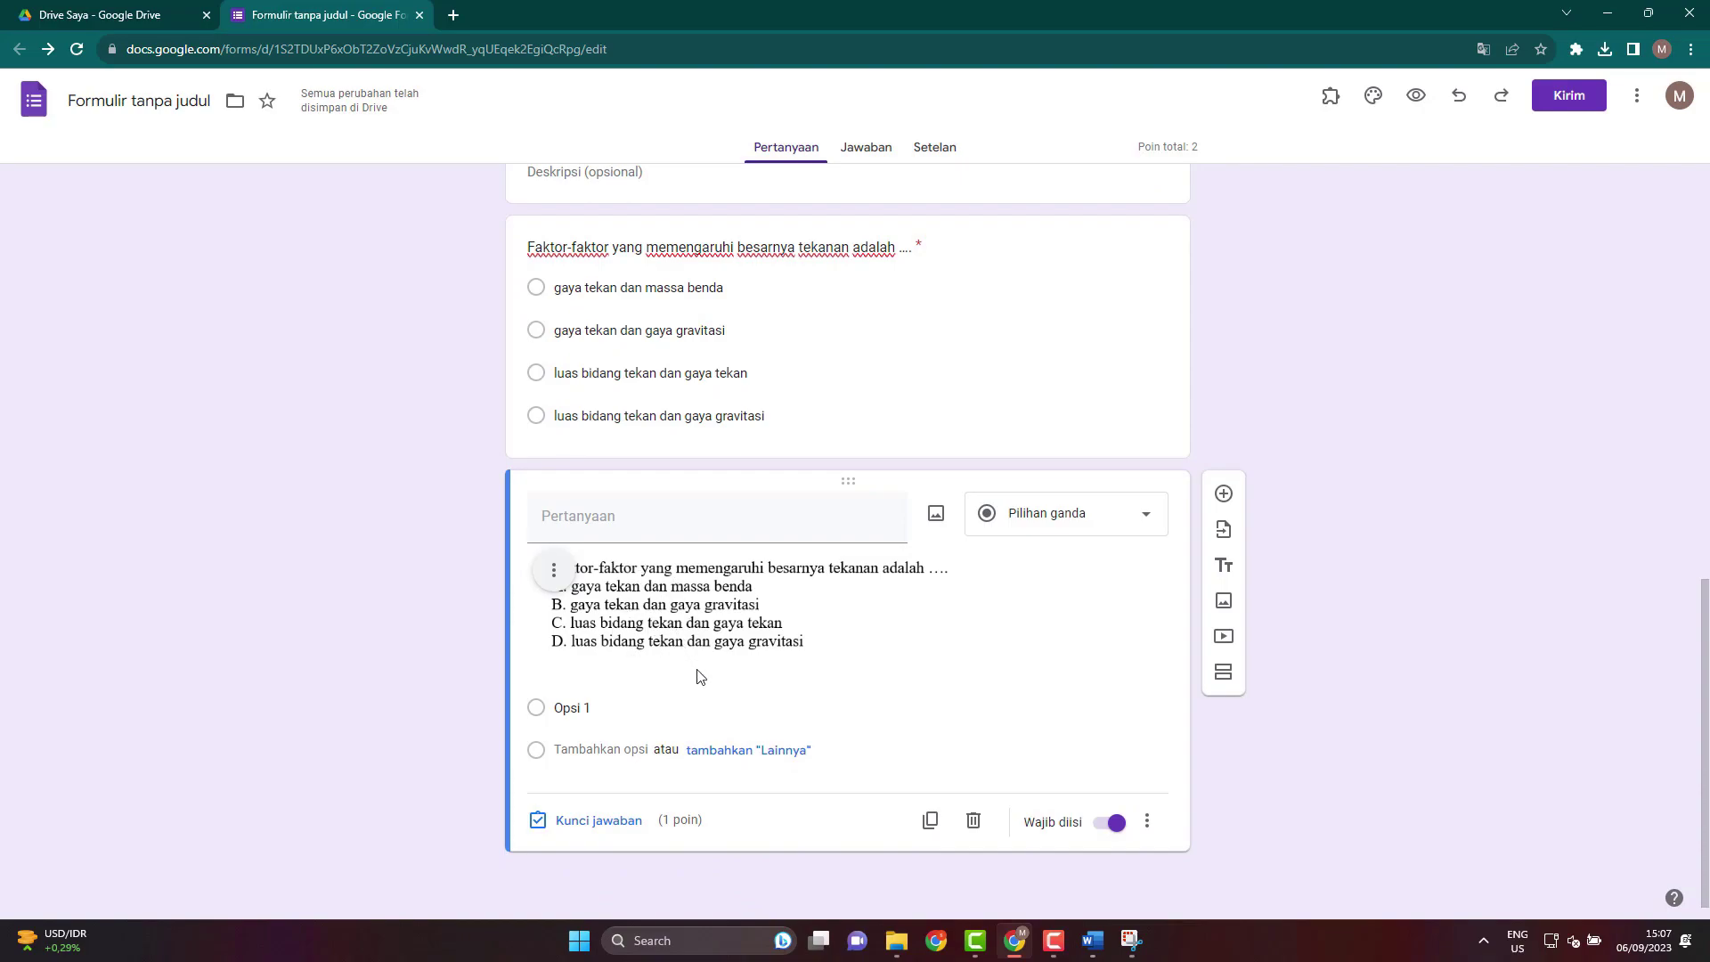
left_click(695, 609)
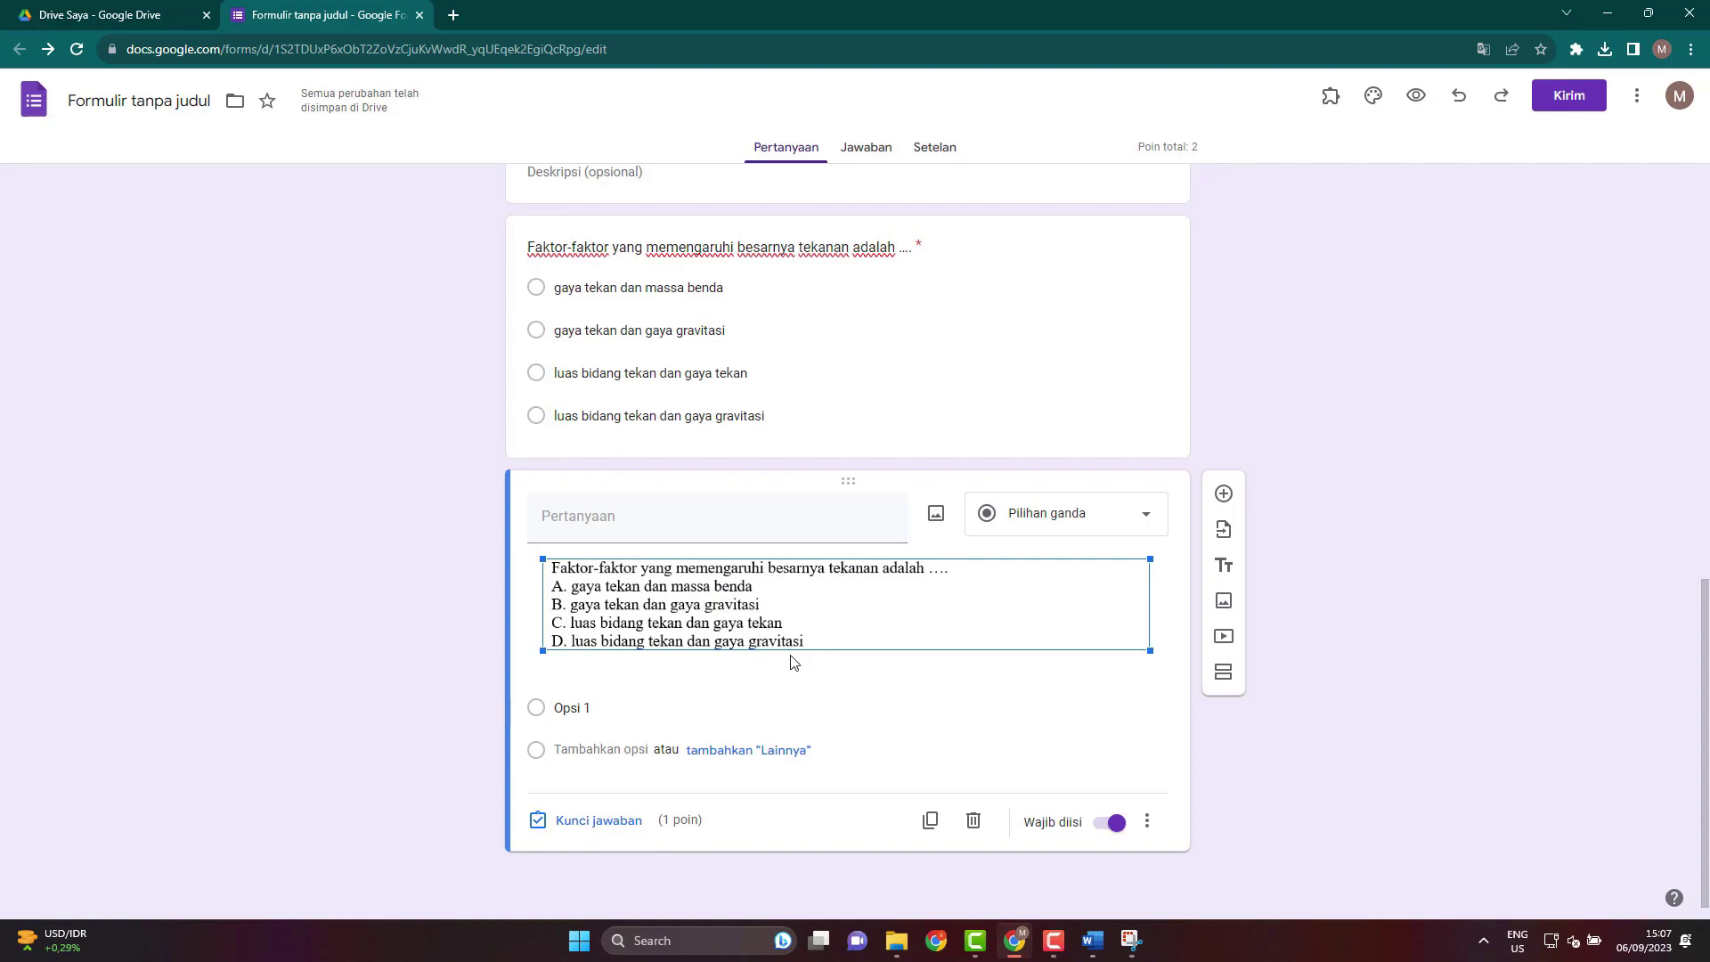
left_click(652, 526)
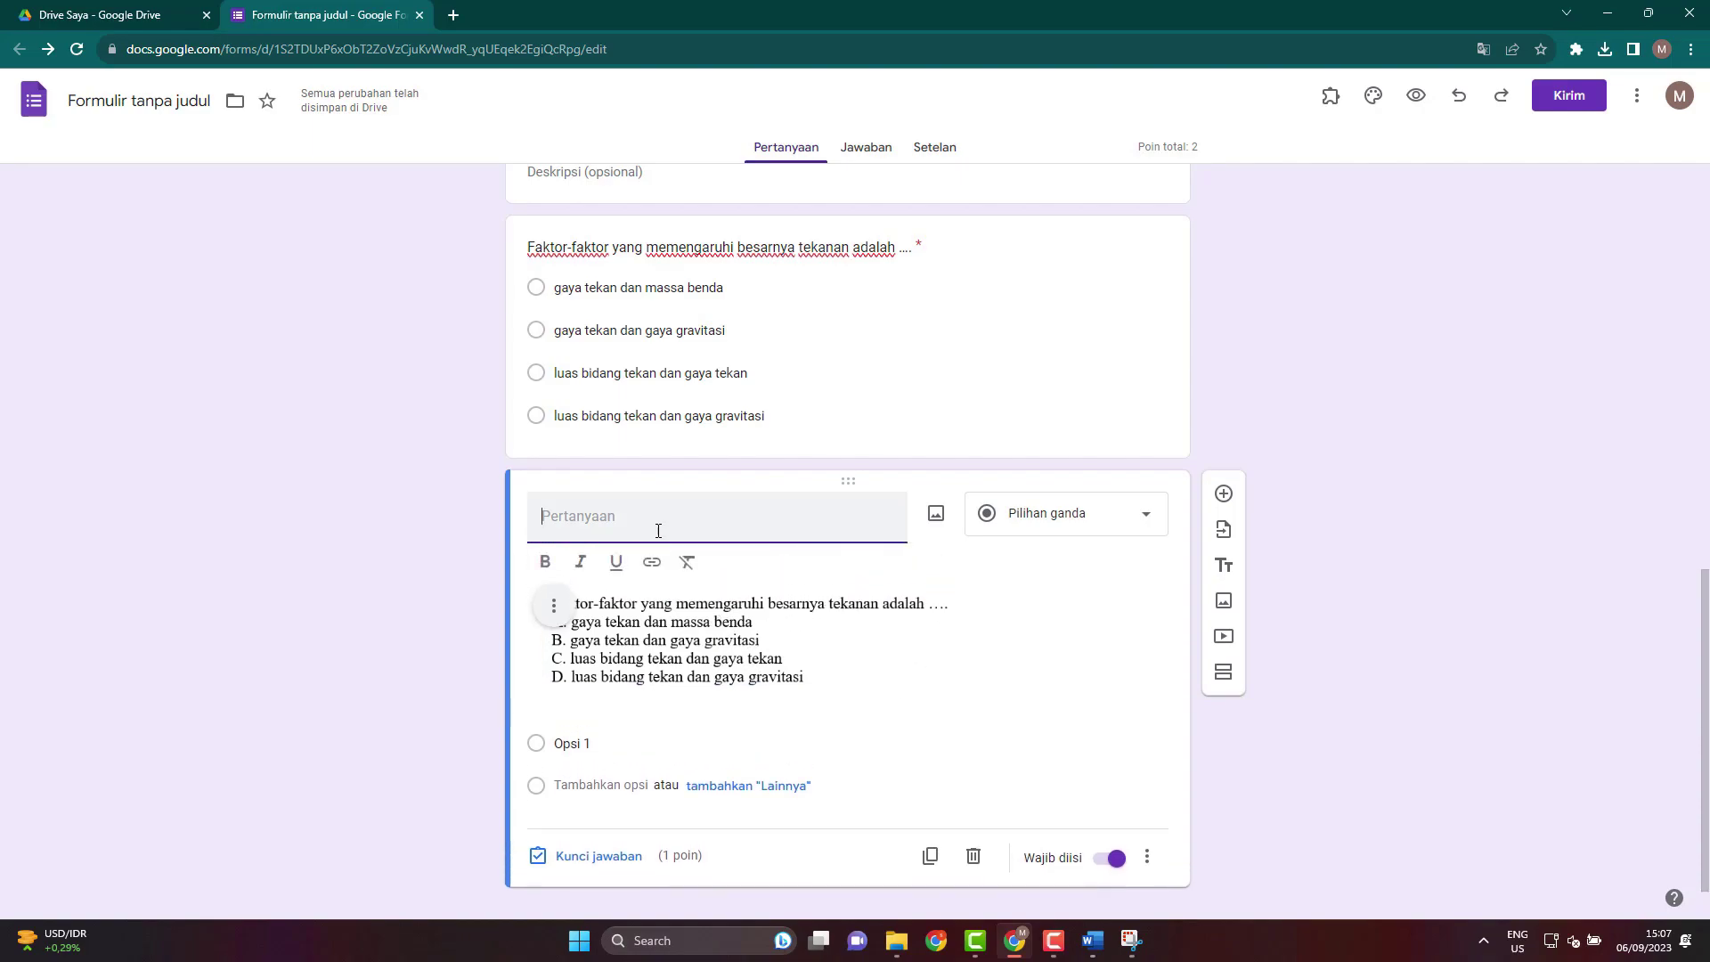
Enter the answer choices a, b, c and d below the image.
left_click(598, 744)
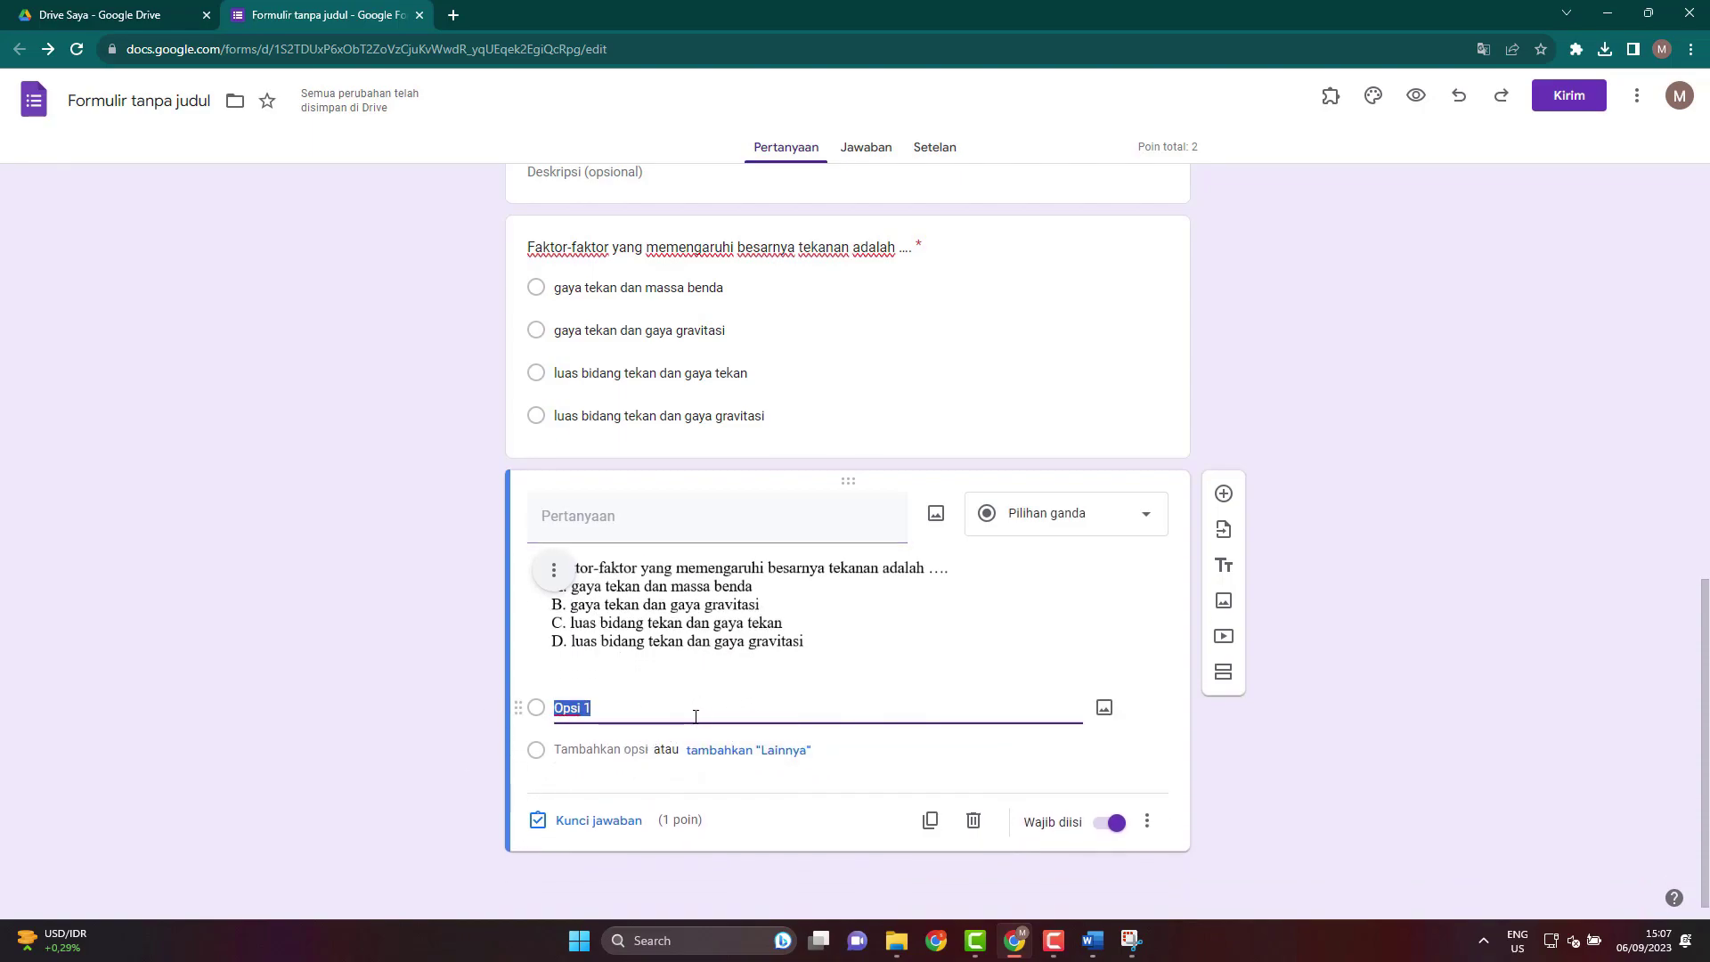
type("A")
key("BackSpace")
key("Caps_Lock")
type("a")
left_click(592, 750)
type("b")
left_click(566, 790)
type("c")
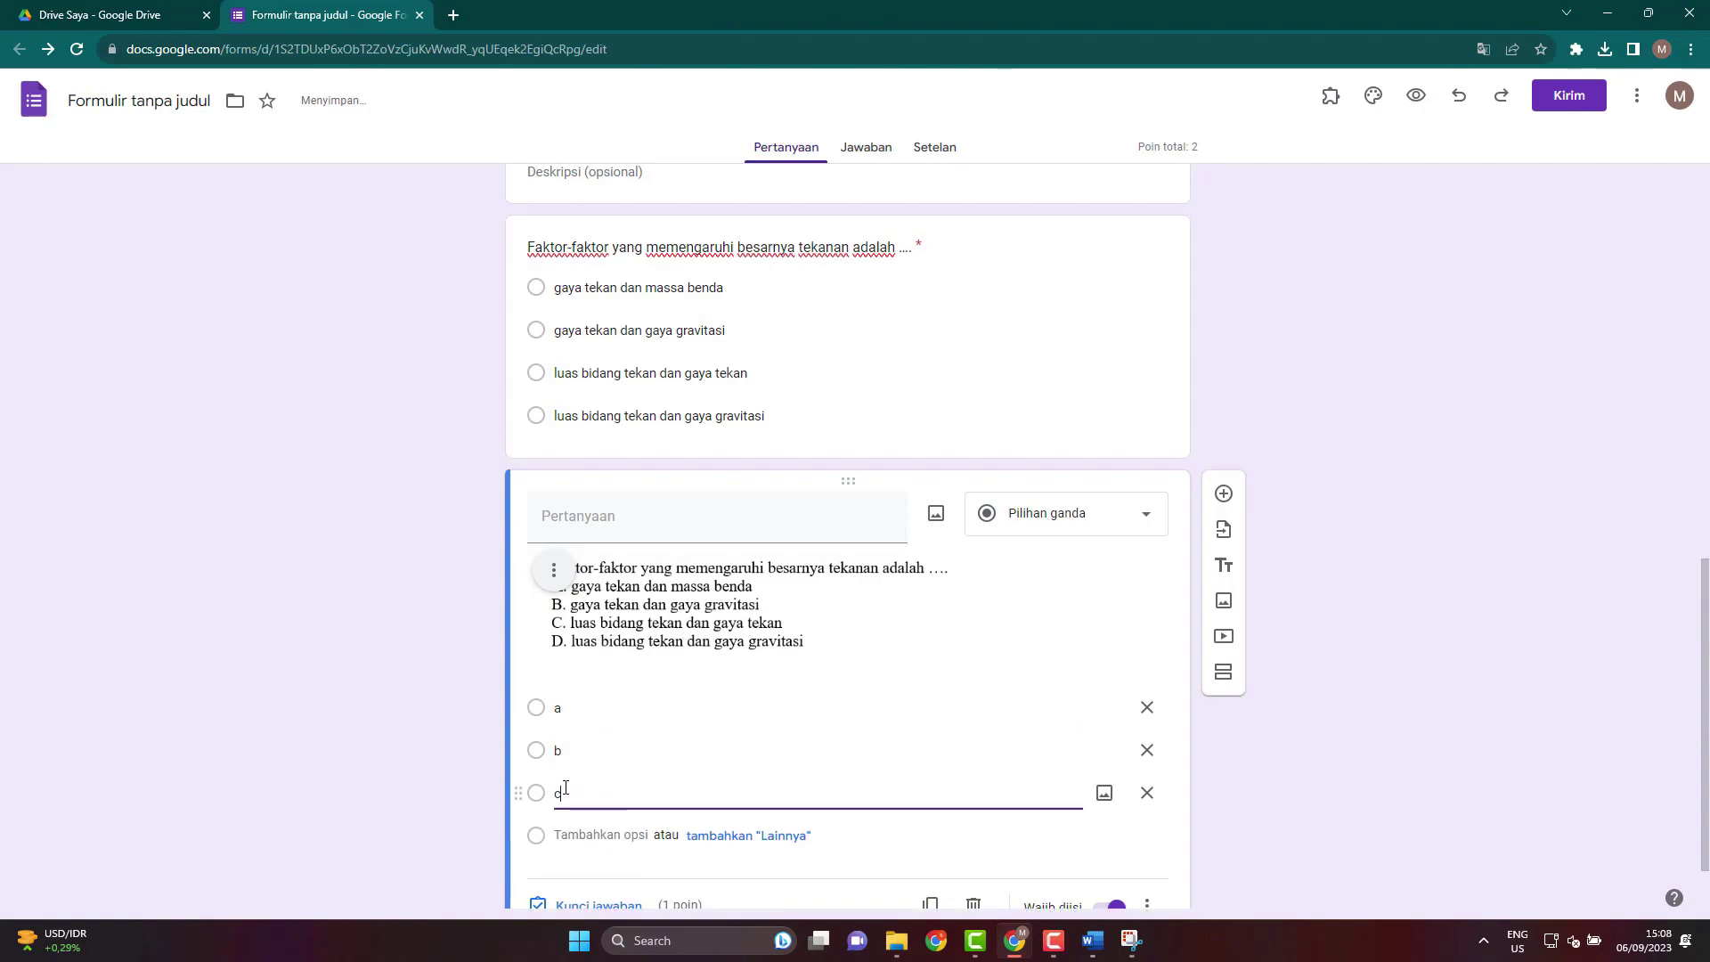
left_click(579, 835)
type("d")
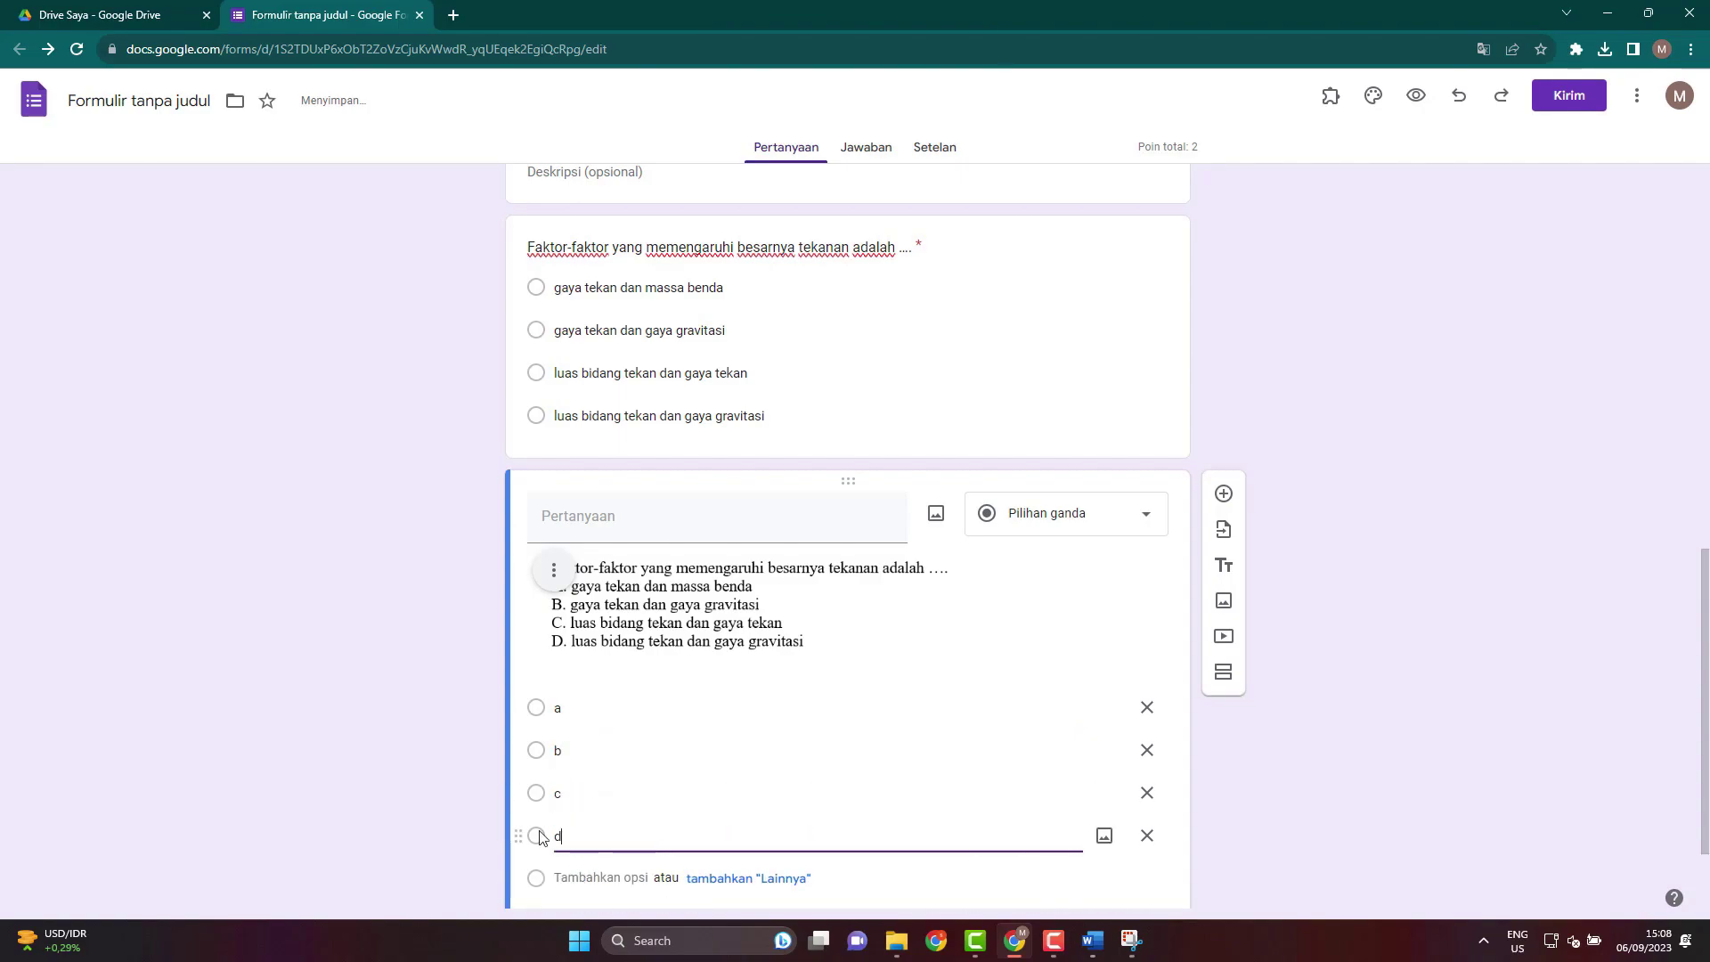
left_click(421, 786)
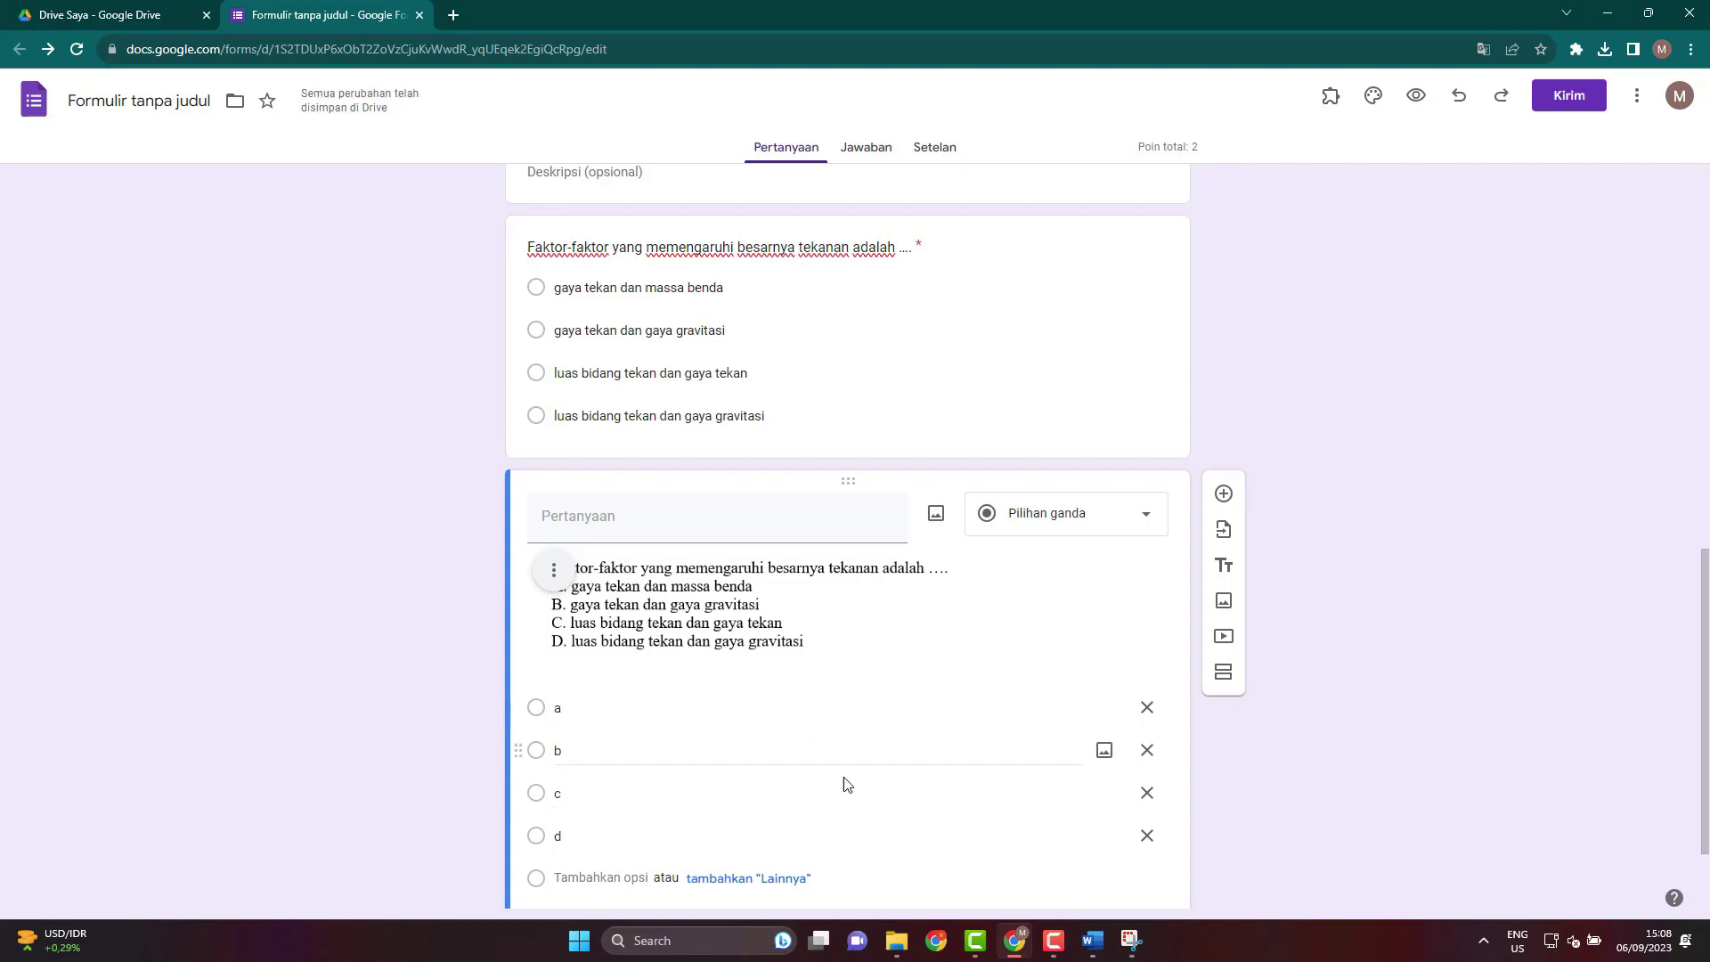
scroll(882, 694, "down", 1)
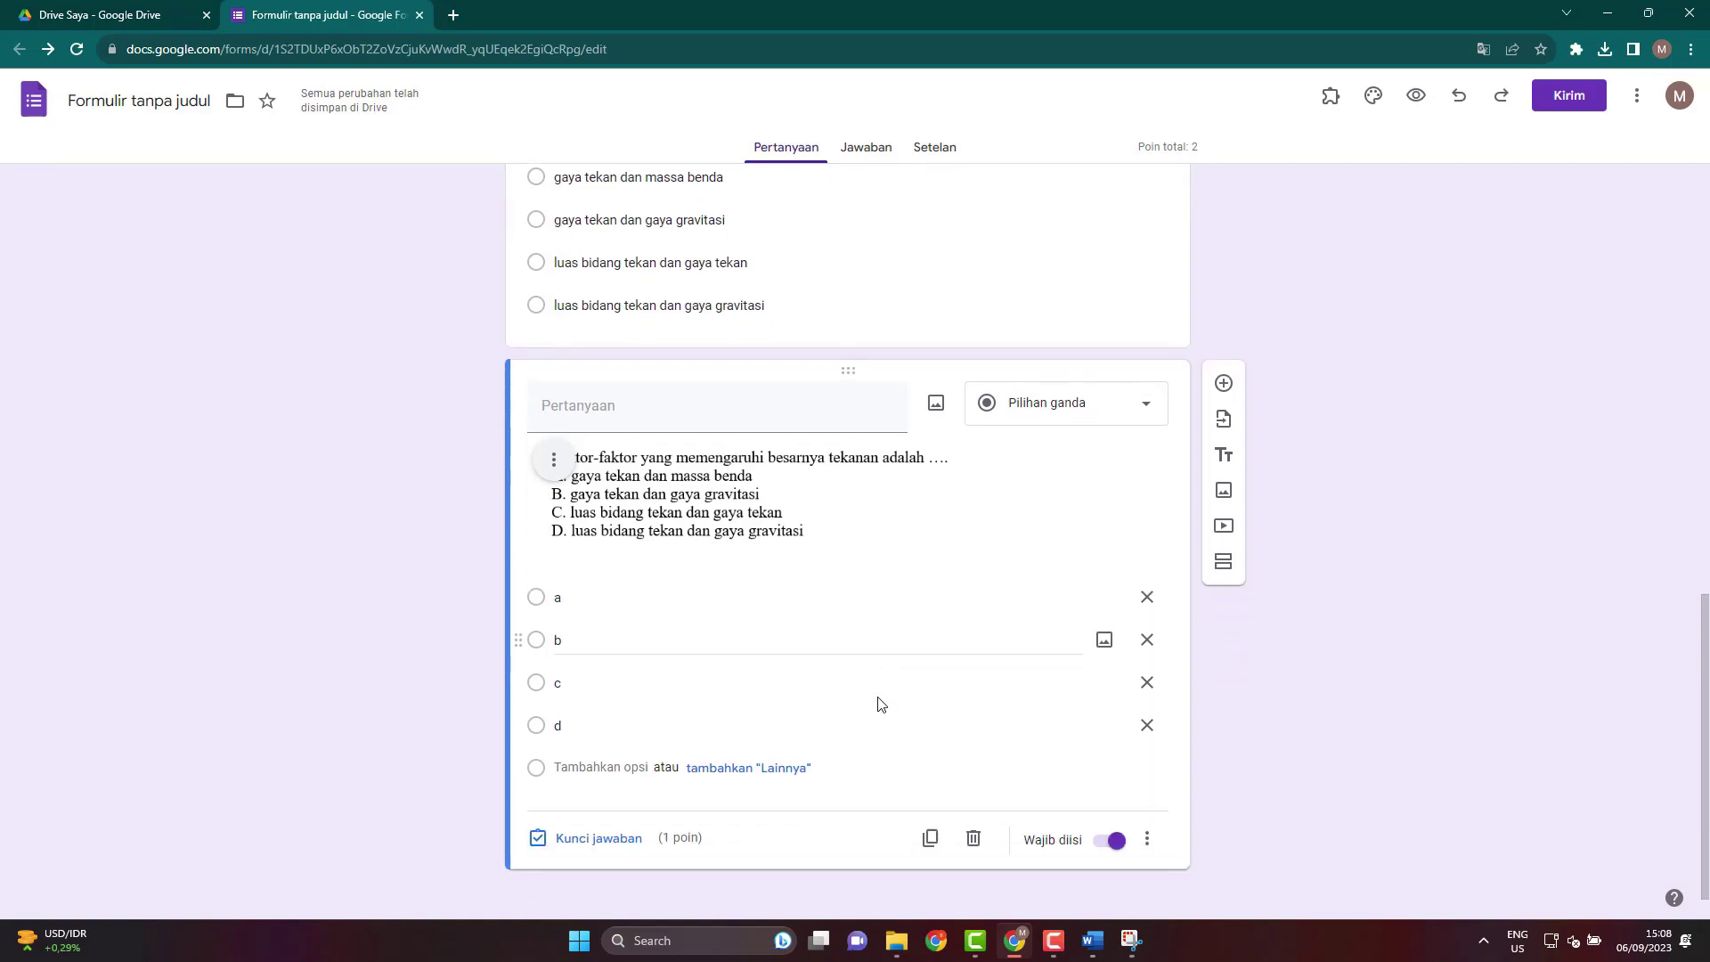
scroll(876, 701, "up", 2)
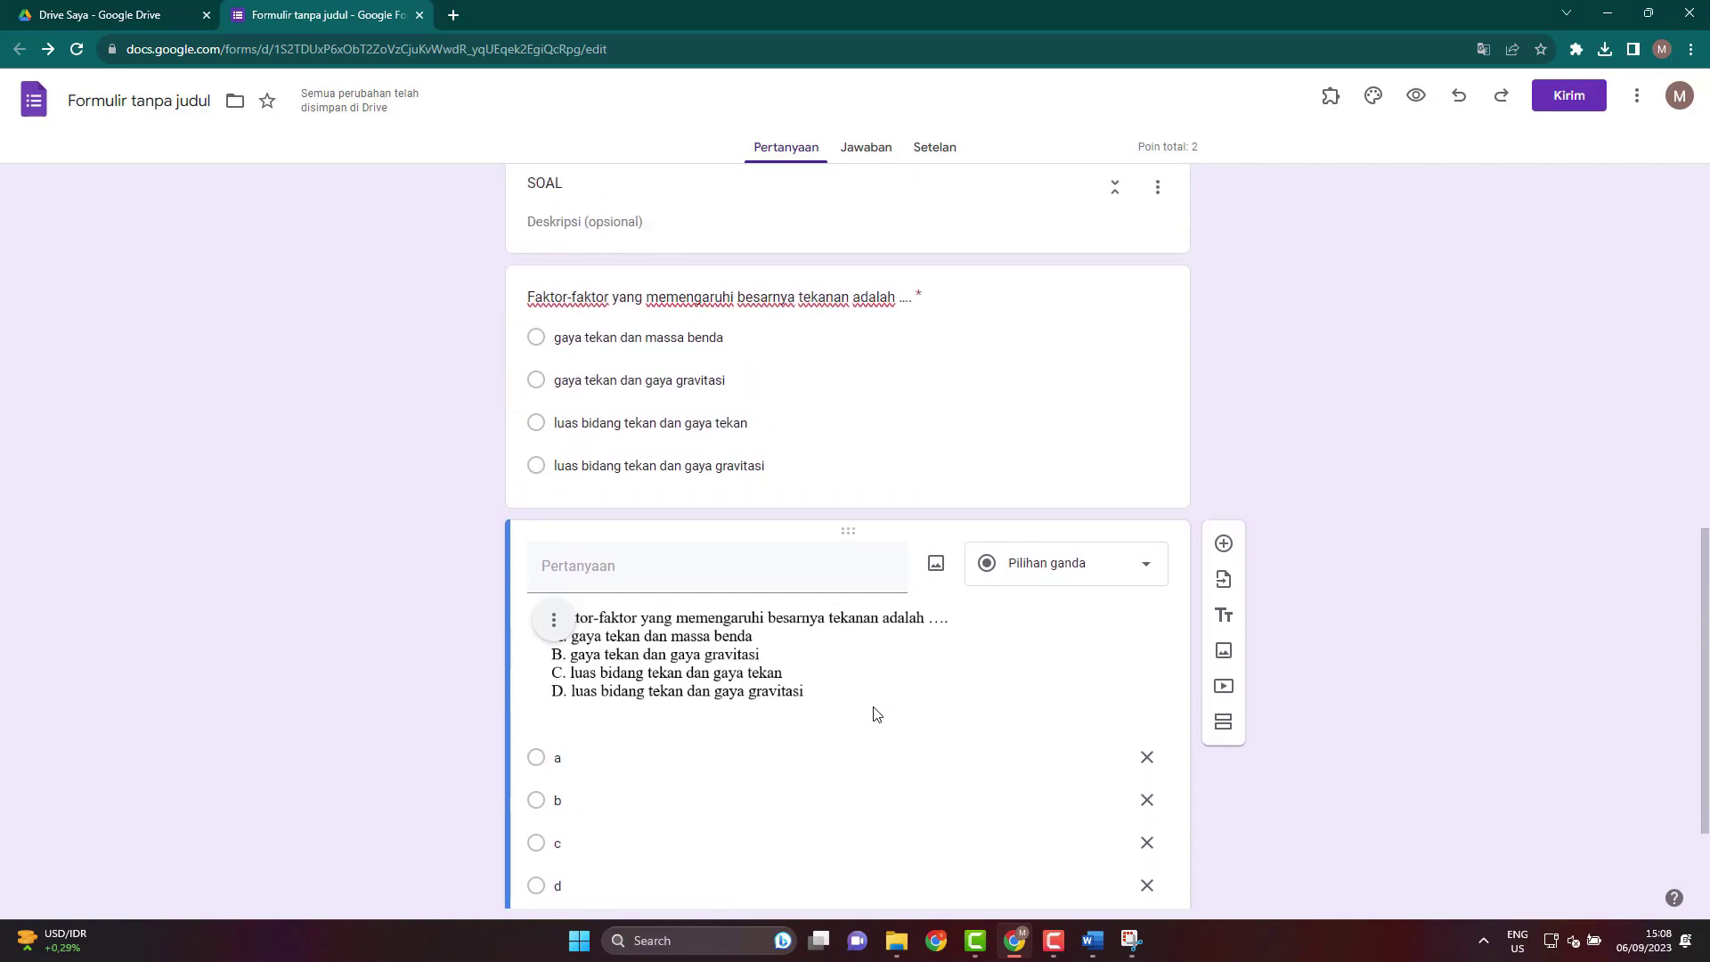
scroll(871, 685, "down", 2)
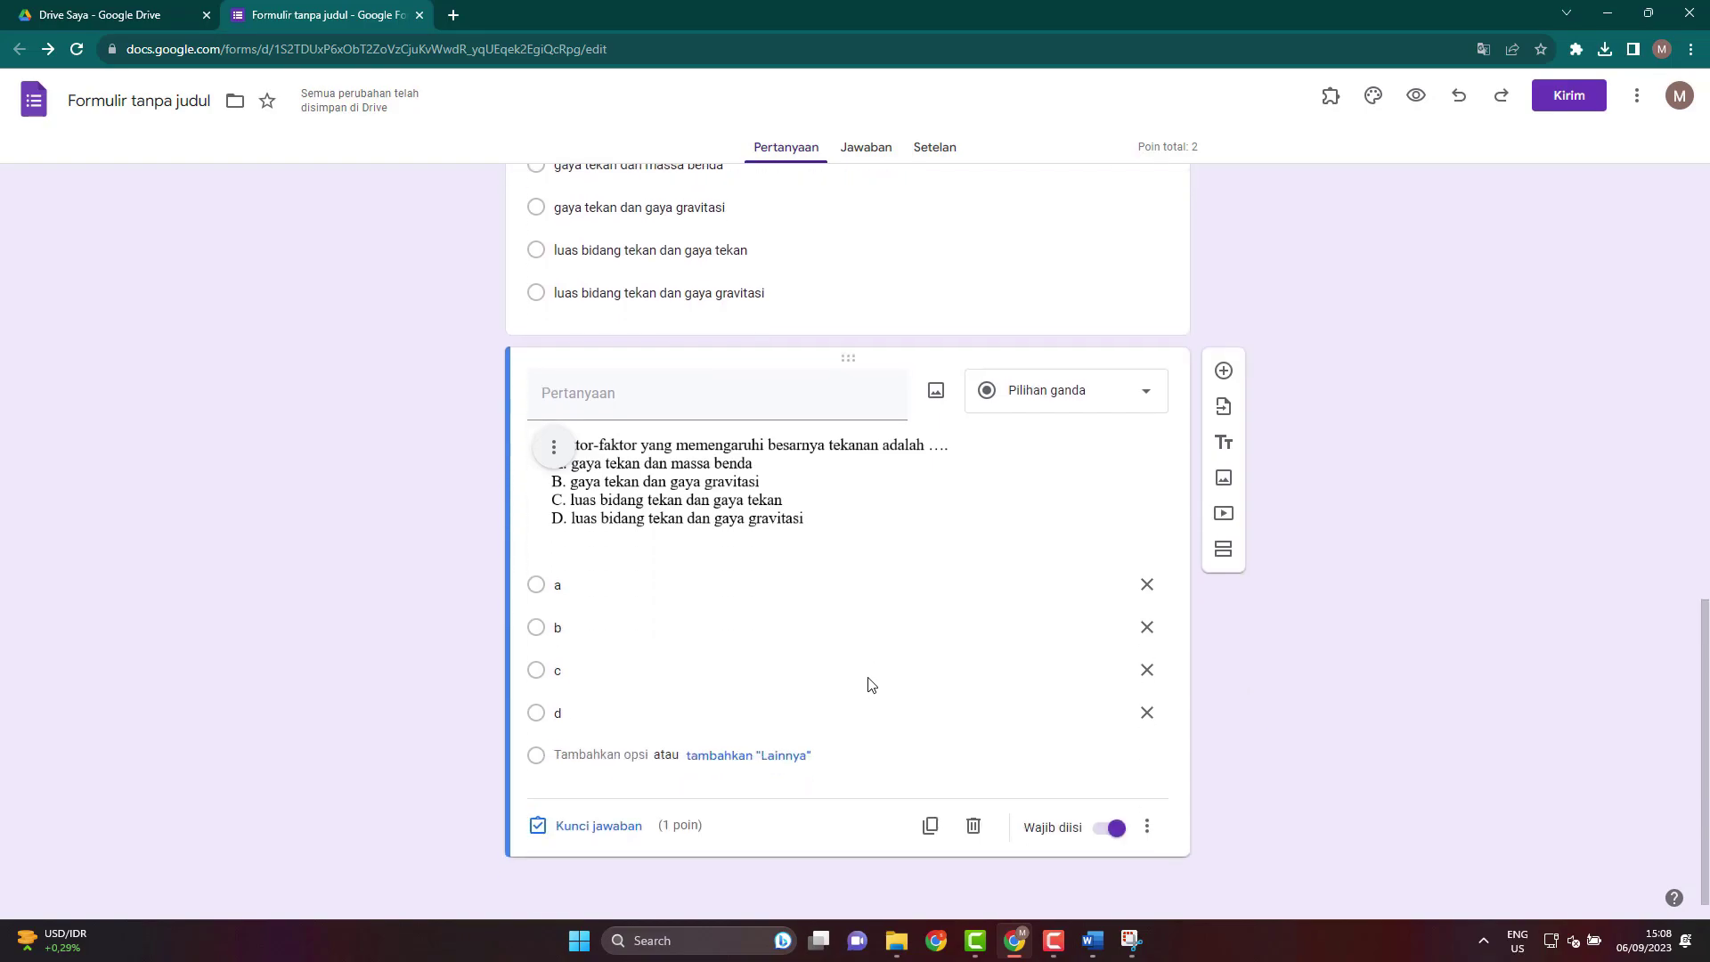
left_click(826, 504)
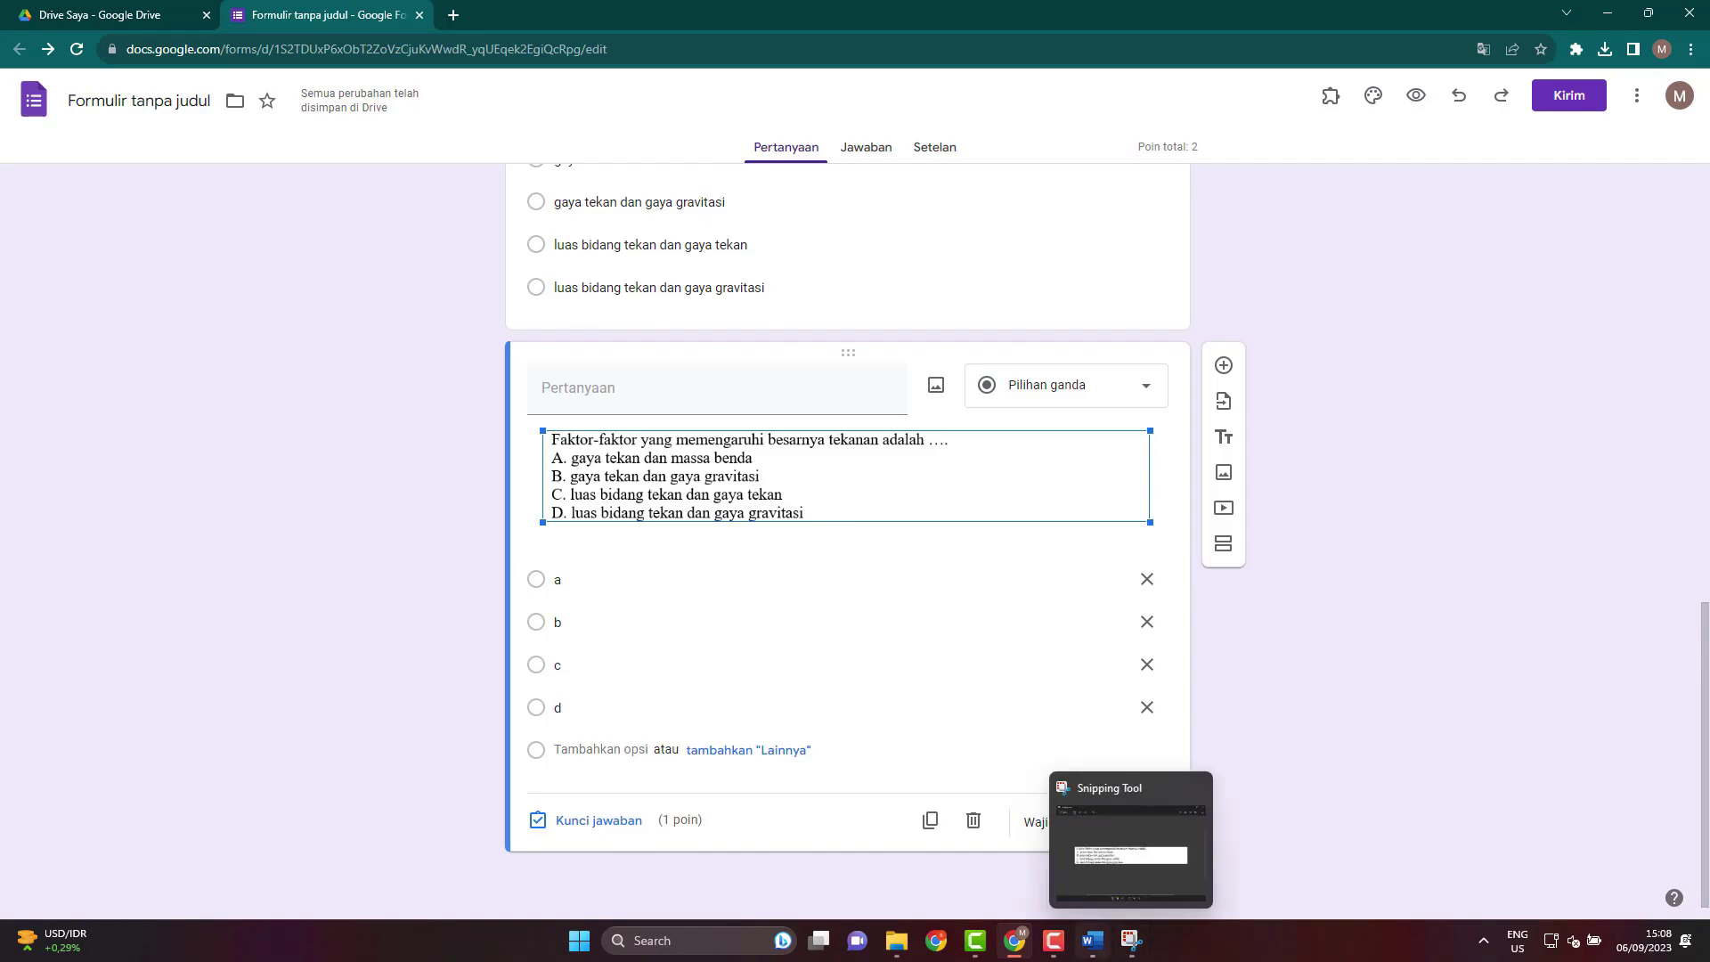
Bring the SOAL PTS 2 IPA exam document forward and scroll down to question 27's bilirubin diagrams.
left_click(1094, 944)
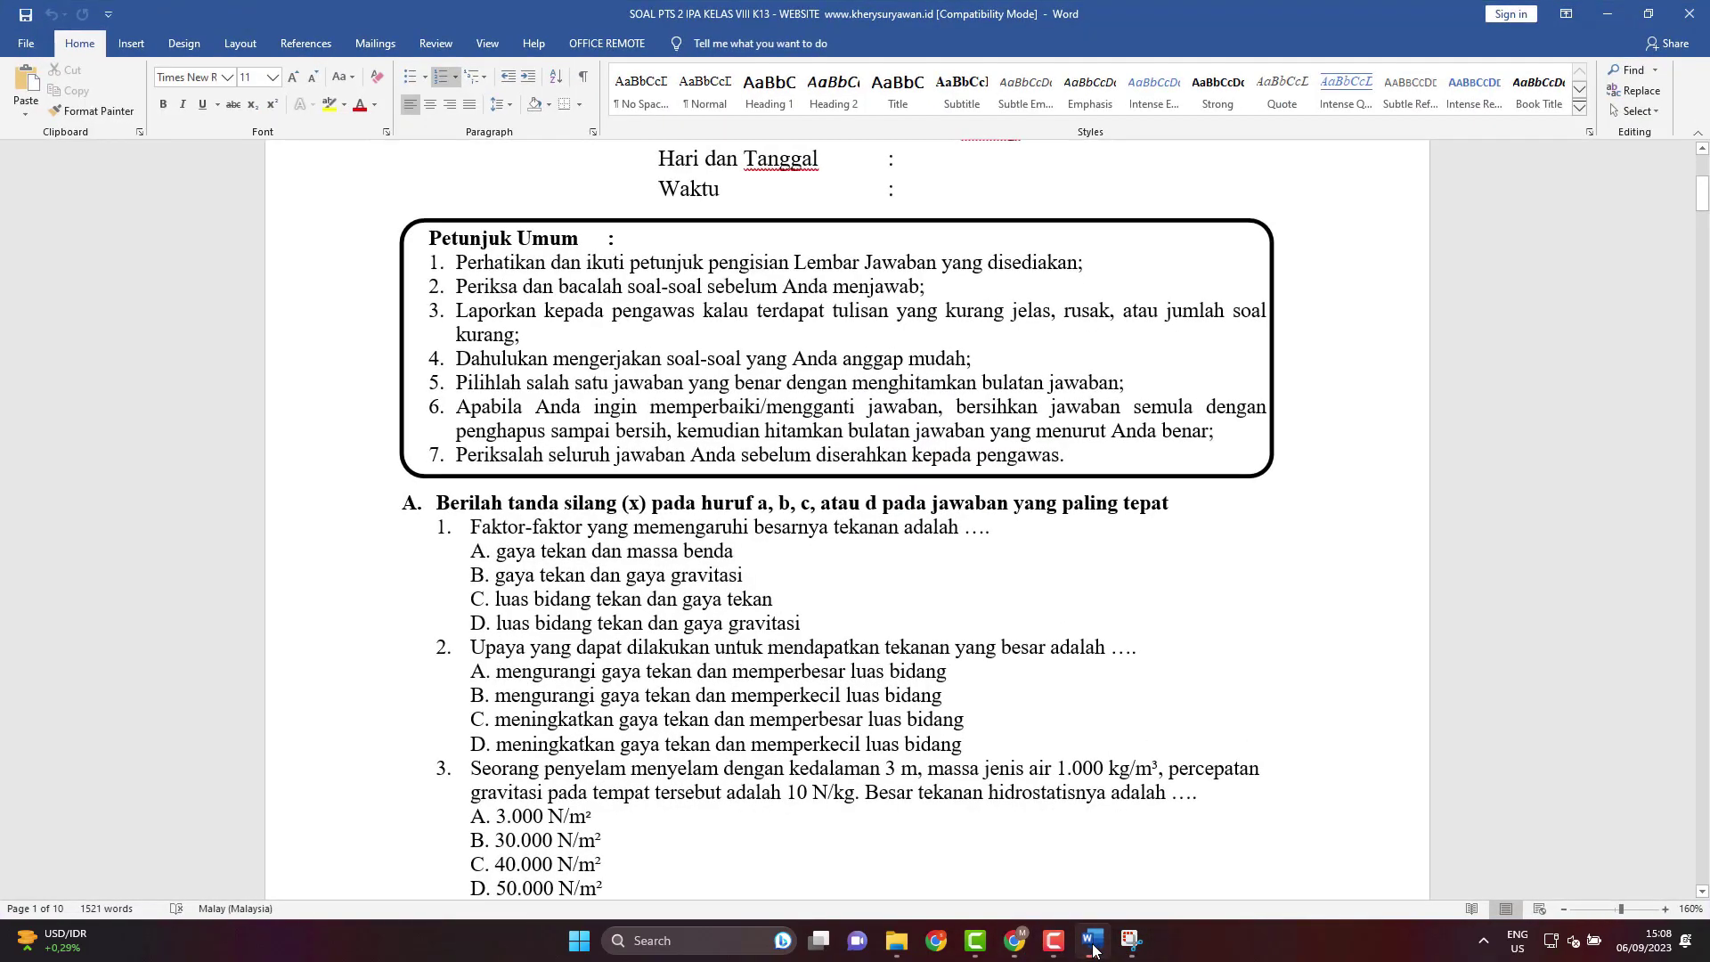
scroll(838, 588, "down", 3)
scroll(838, 588, "down", 2)
scroll(838, 588, "up", 2)
scroll(841, 588, "down", 8)
scroll(843, 589, "down", 20)
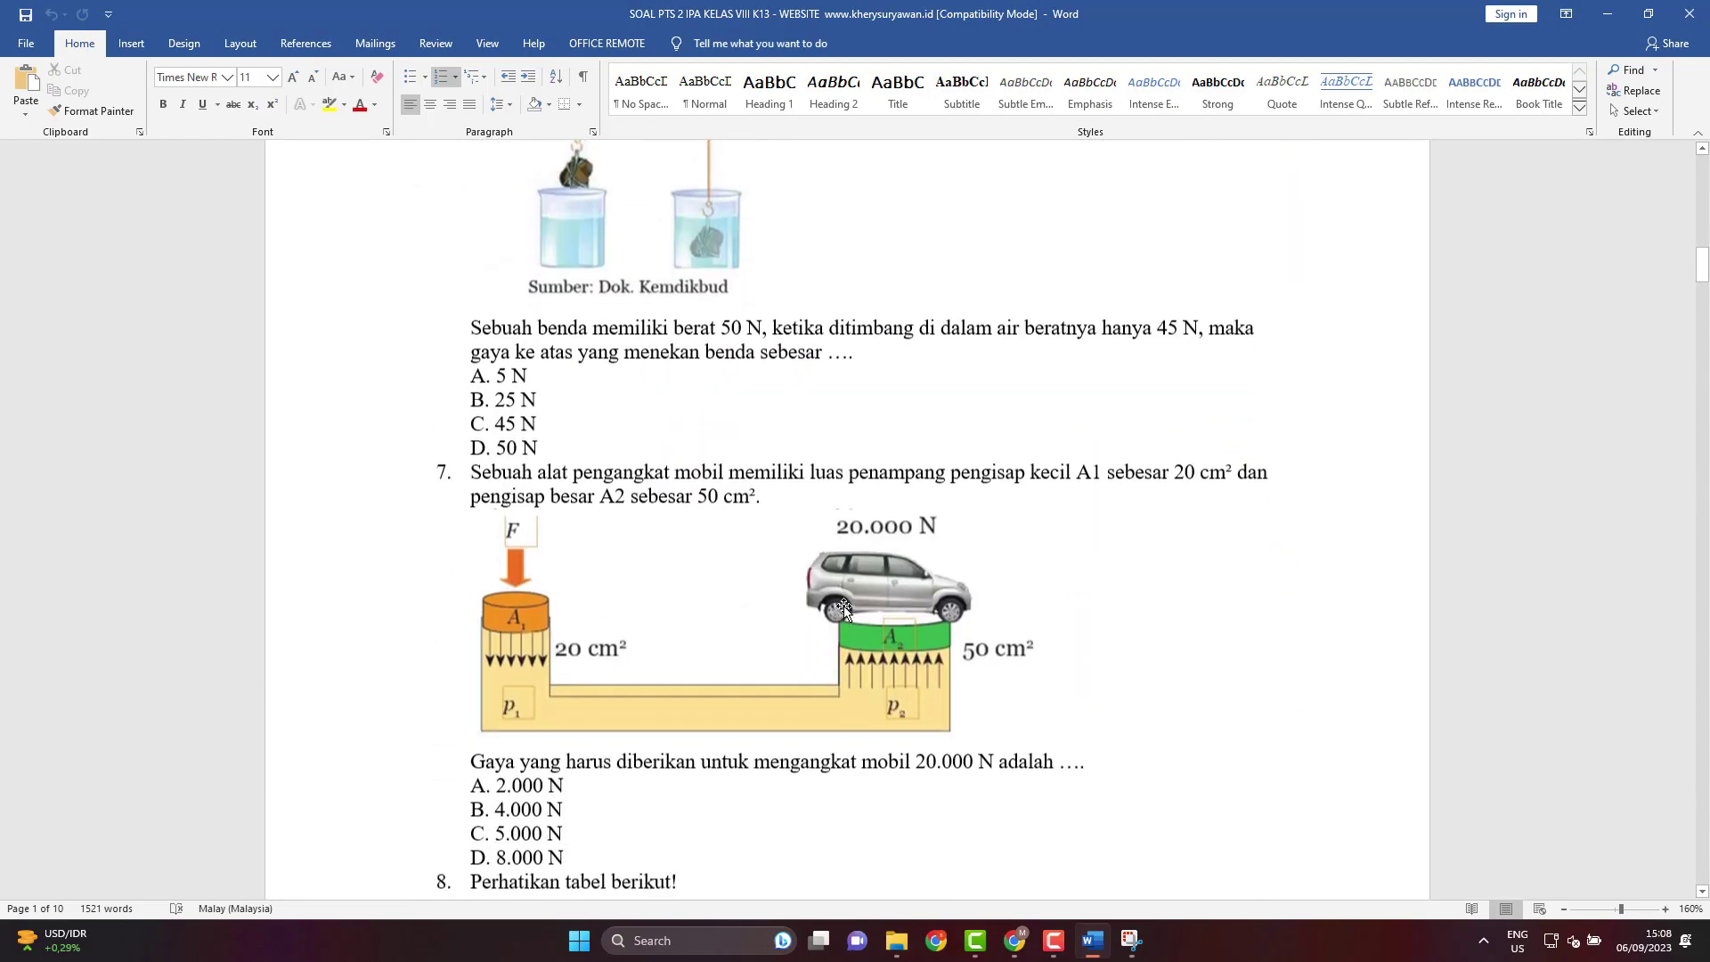
left_click_drag(1699, 355, 1684, 743)
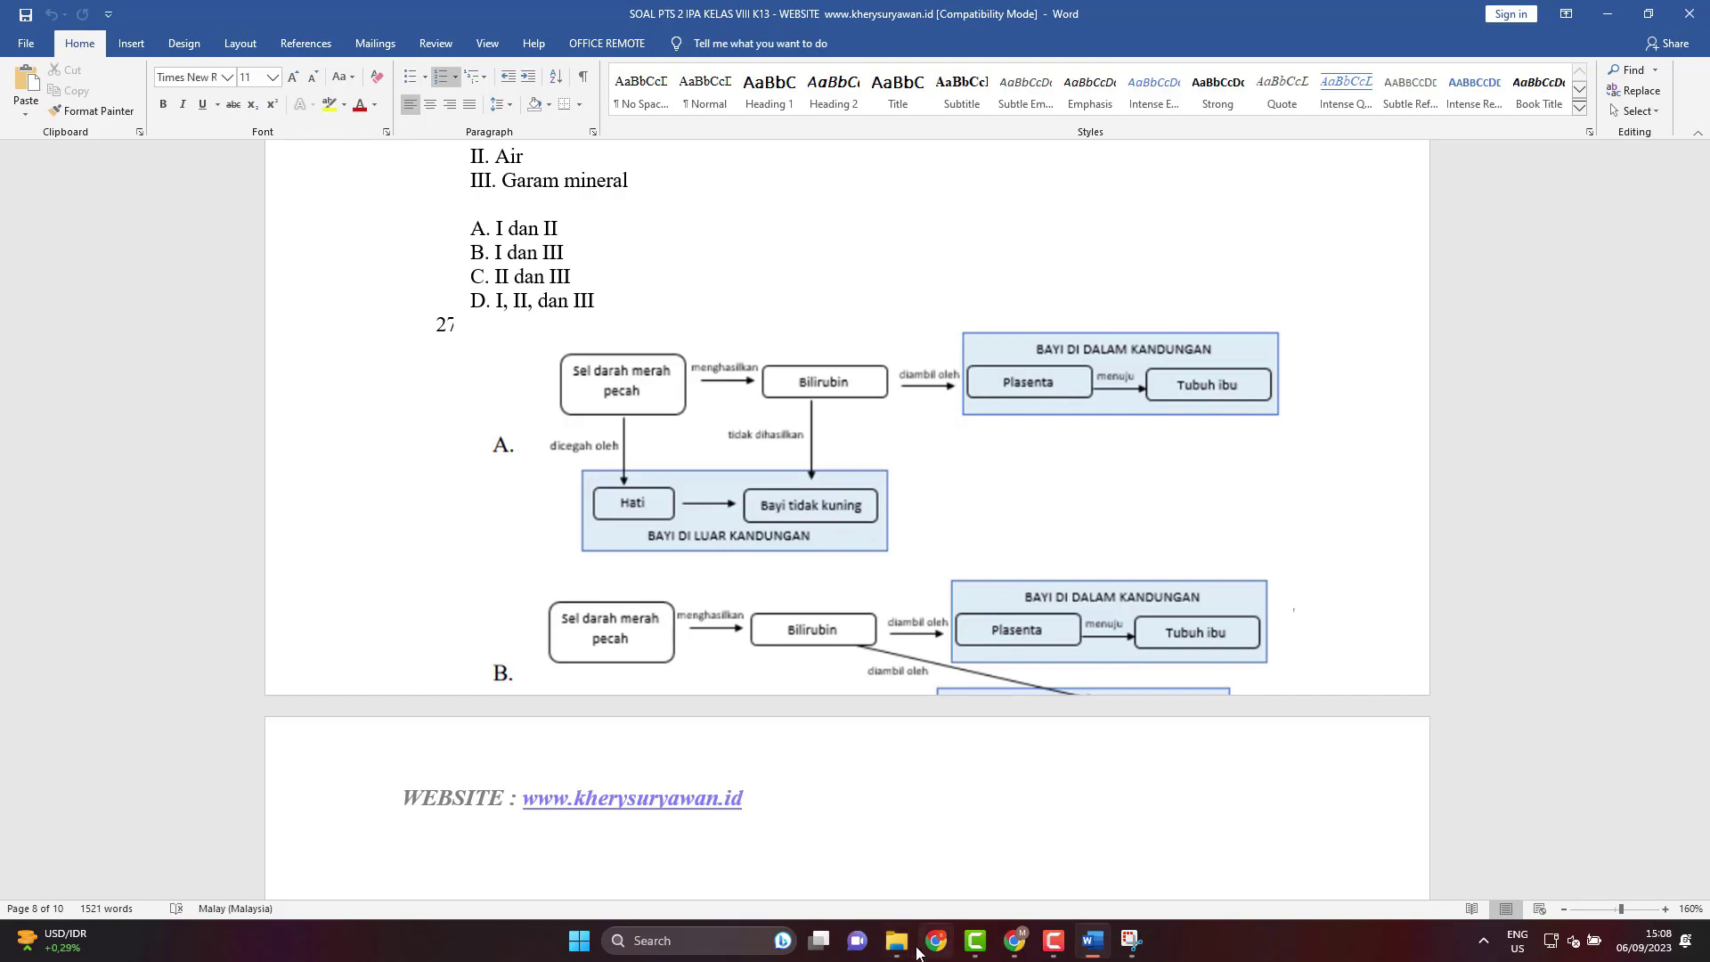
View the Membuat Soal menggunakan Google Form folder as large icons with snip file 1 selected, then return to the form.
mouse_move(896, 917)
left_click(958, 842)
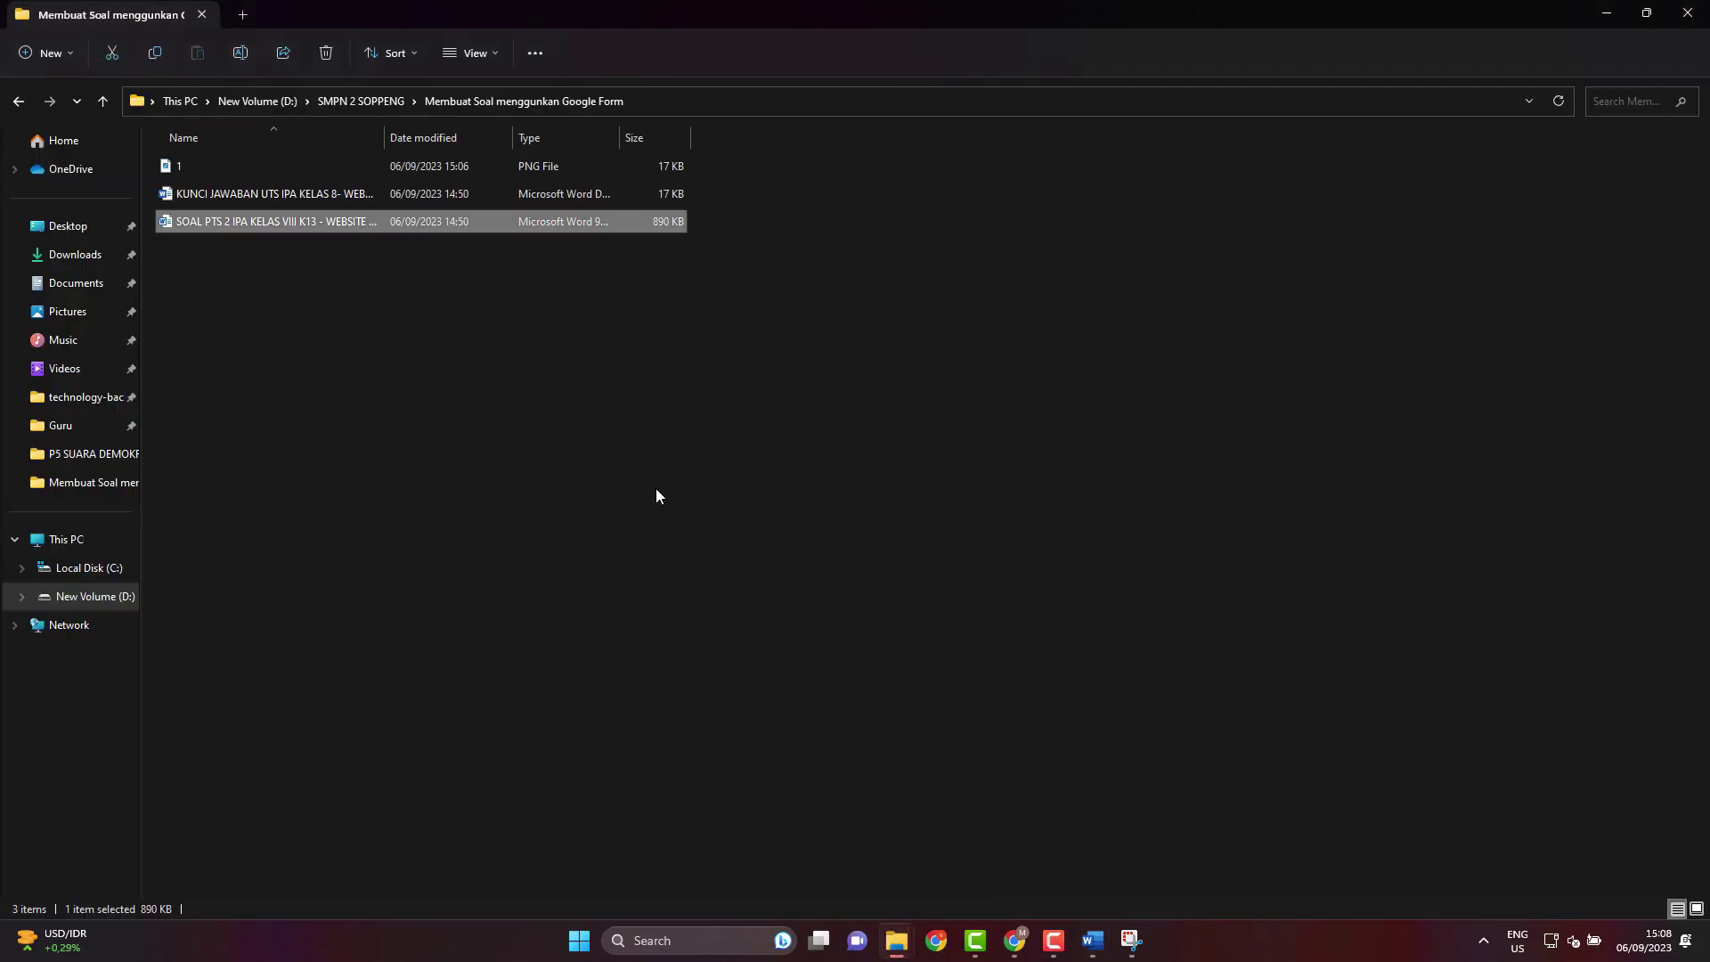
left_click(292, 166)
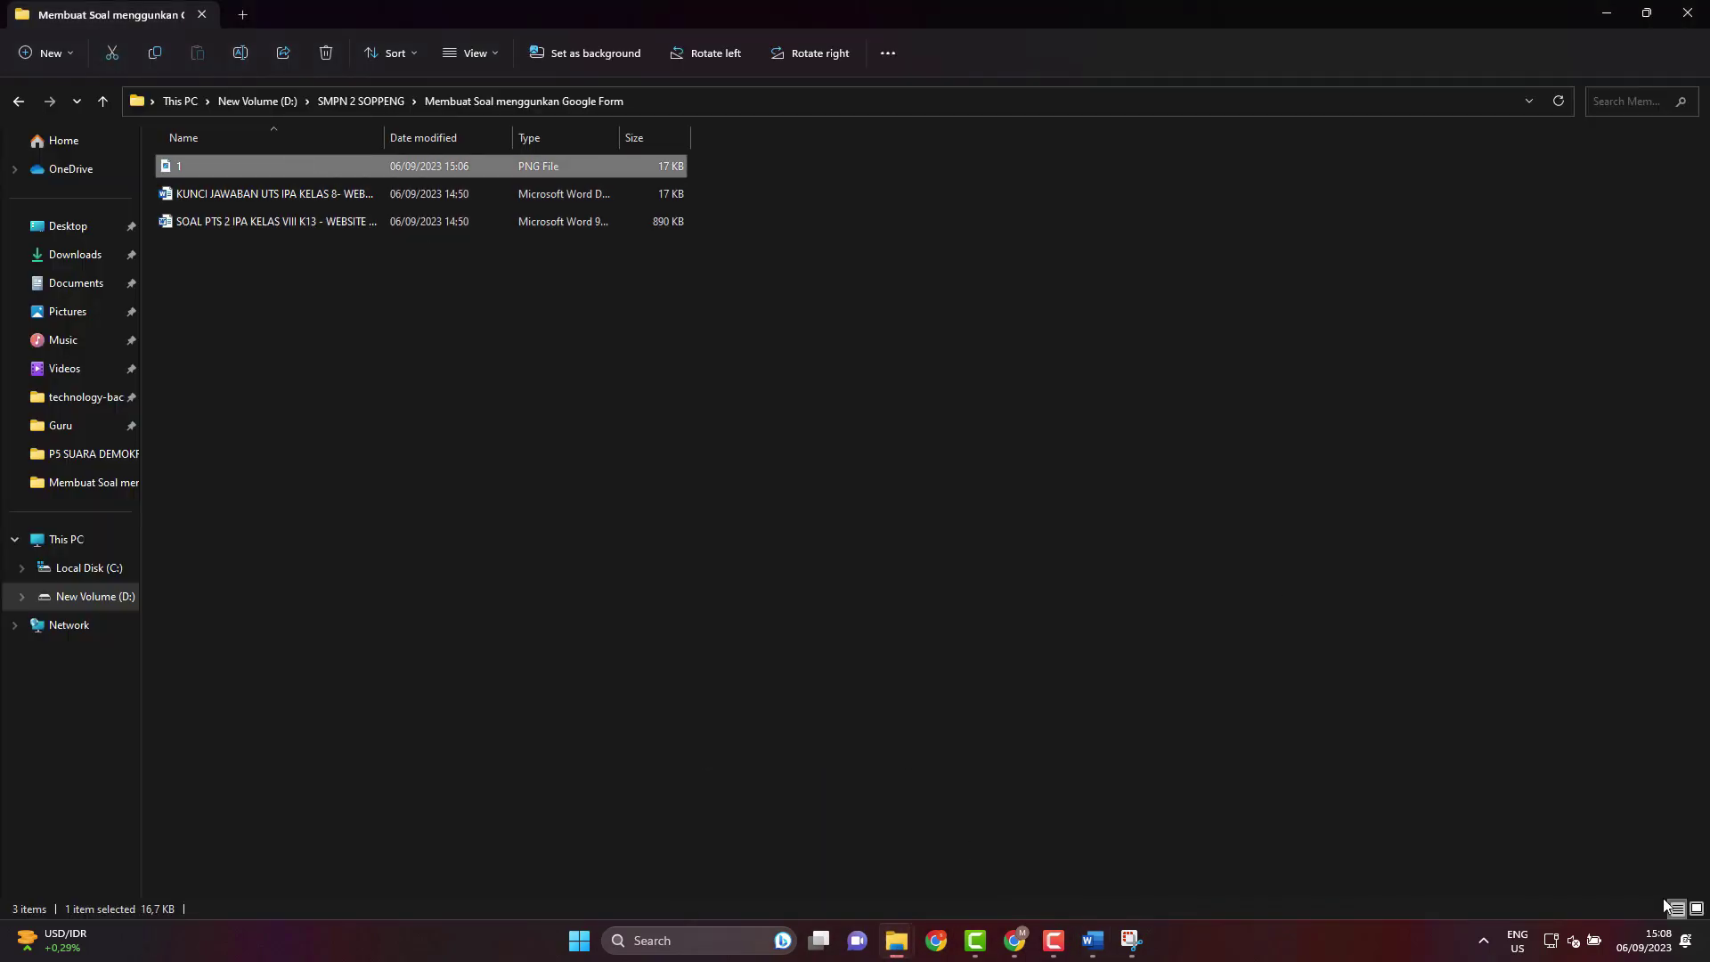
left_click(1690, 911)
scroll(649, 384, "up", 5)
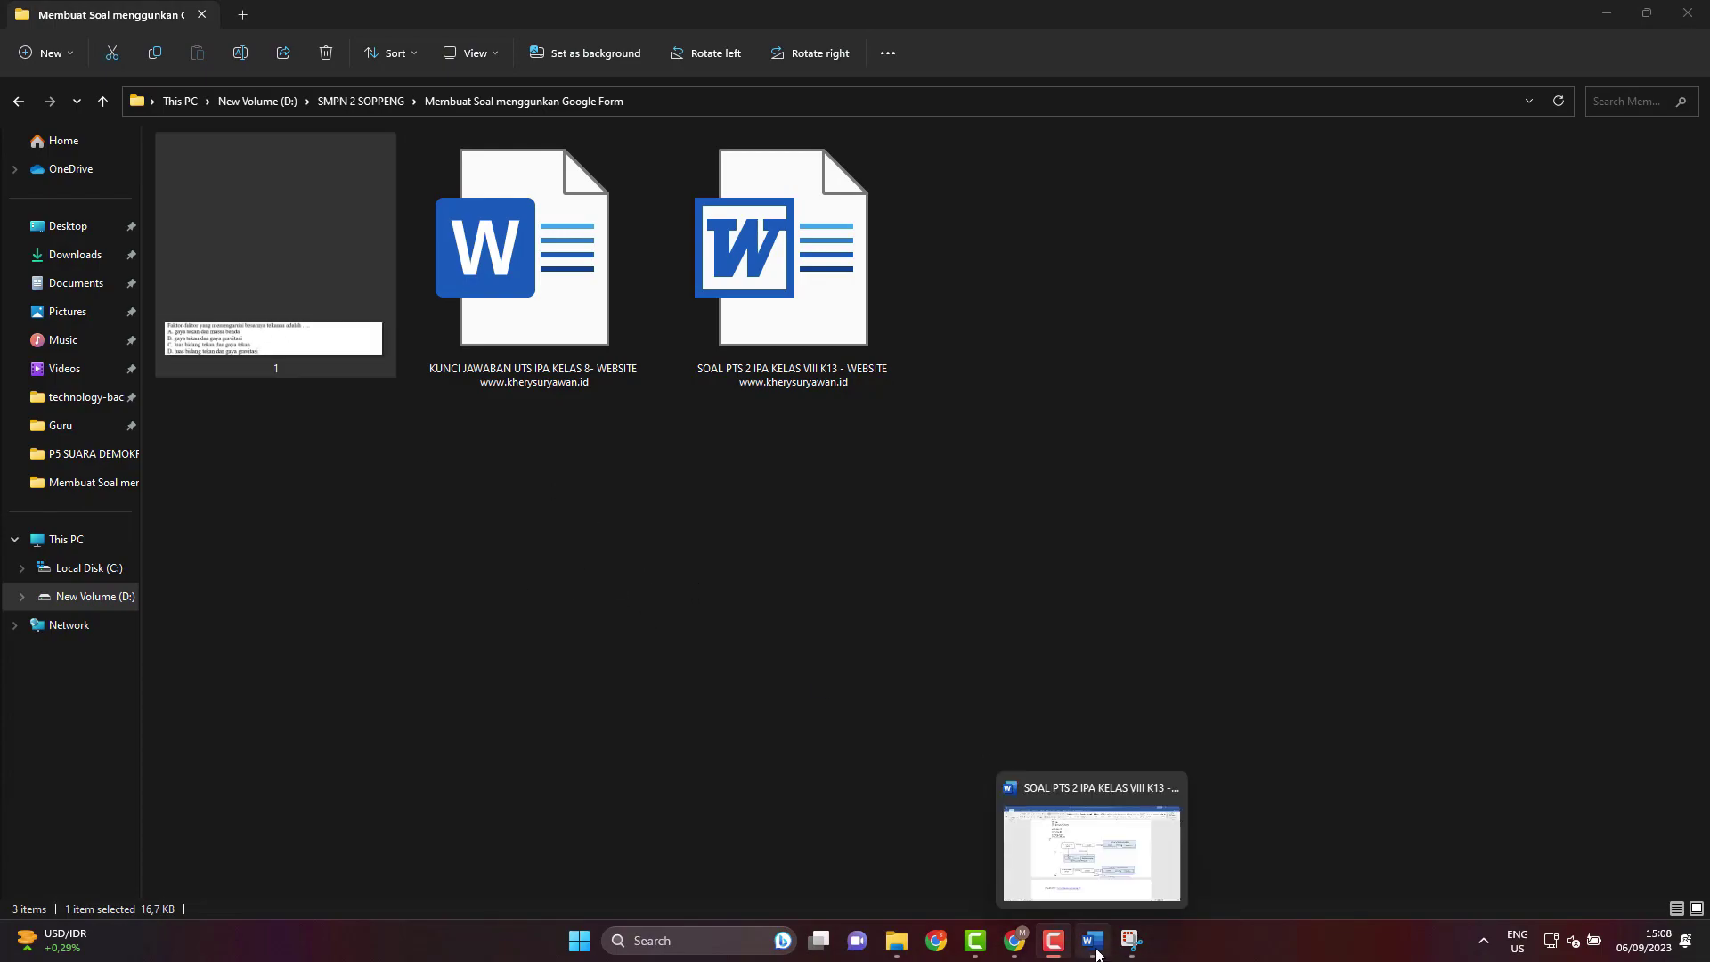
left_click(1015, 940)
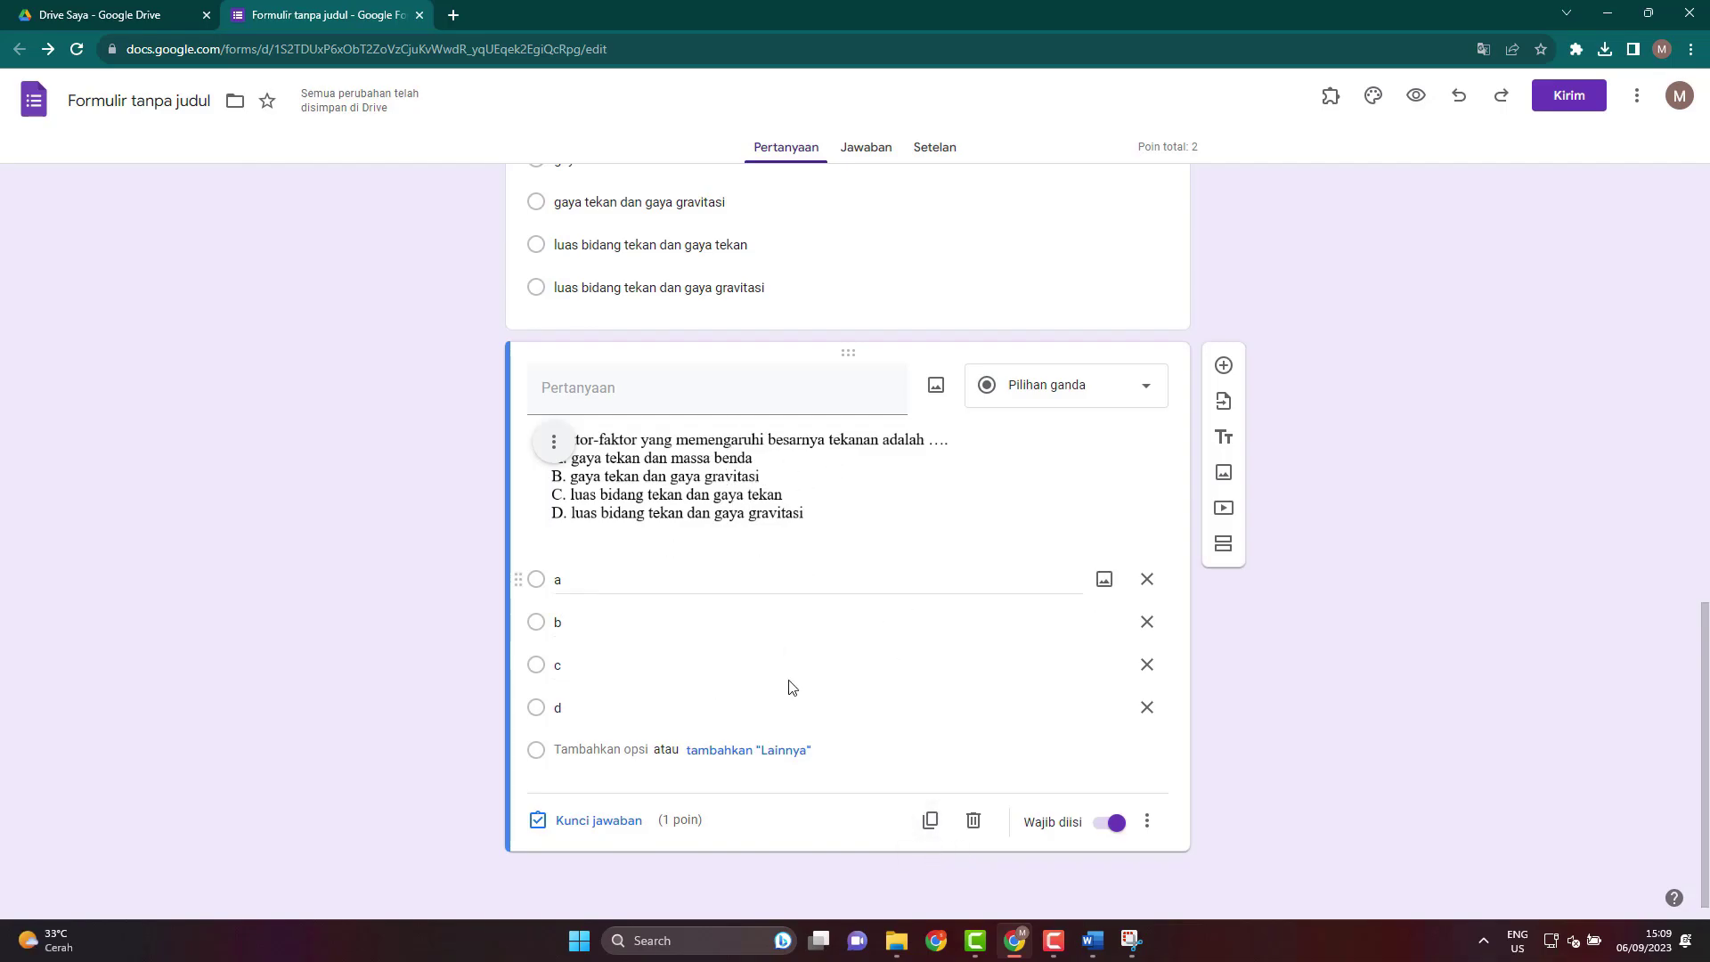
Duplicate the question-1 card and delete the image from the copy, keeping options a–d.
left_click(930, 821)
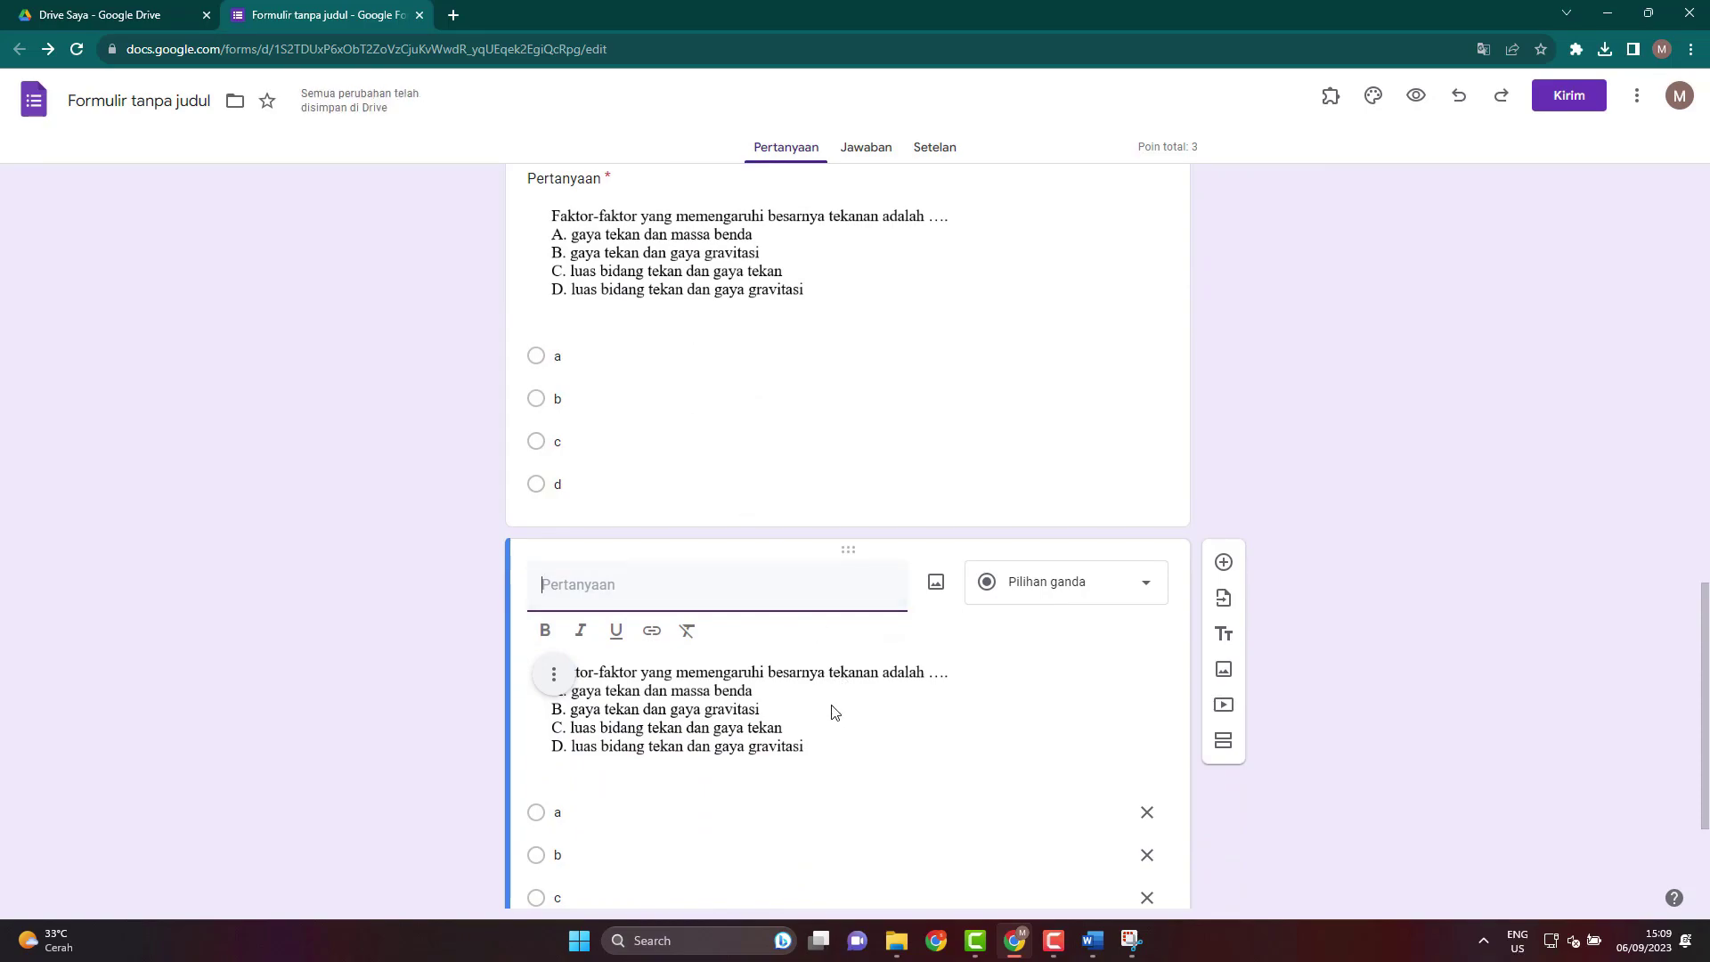
left_click(834, 717)
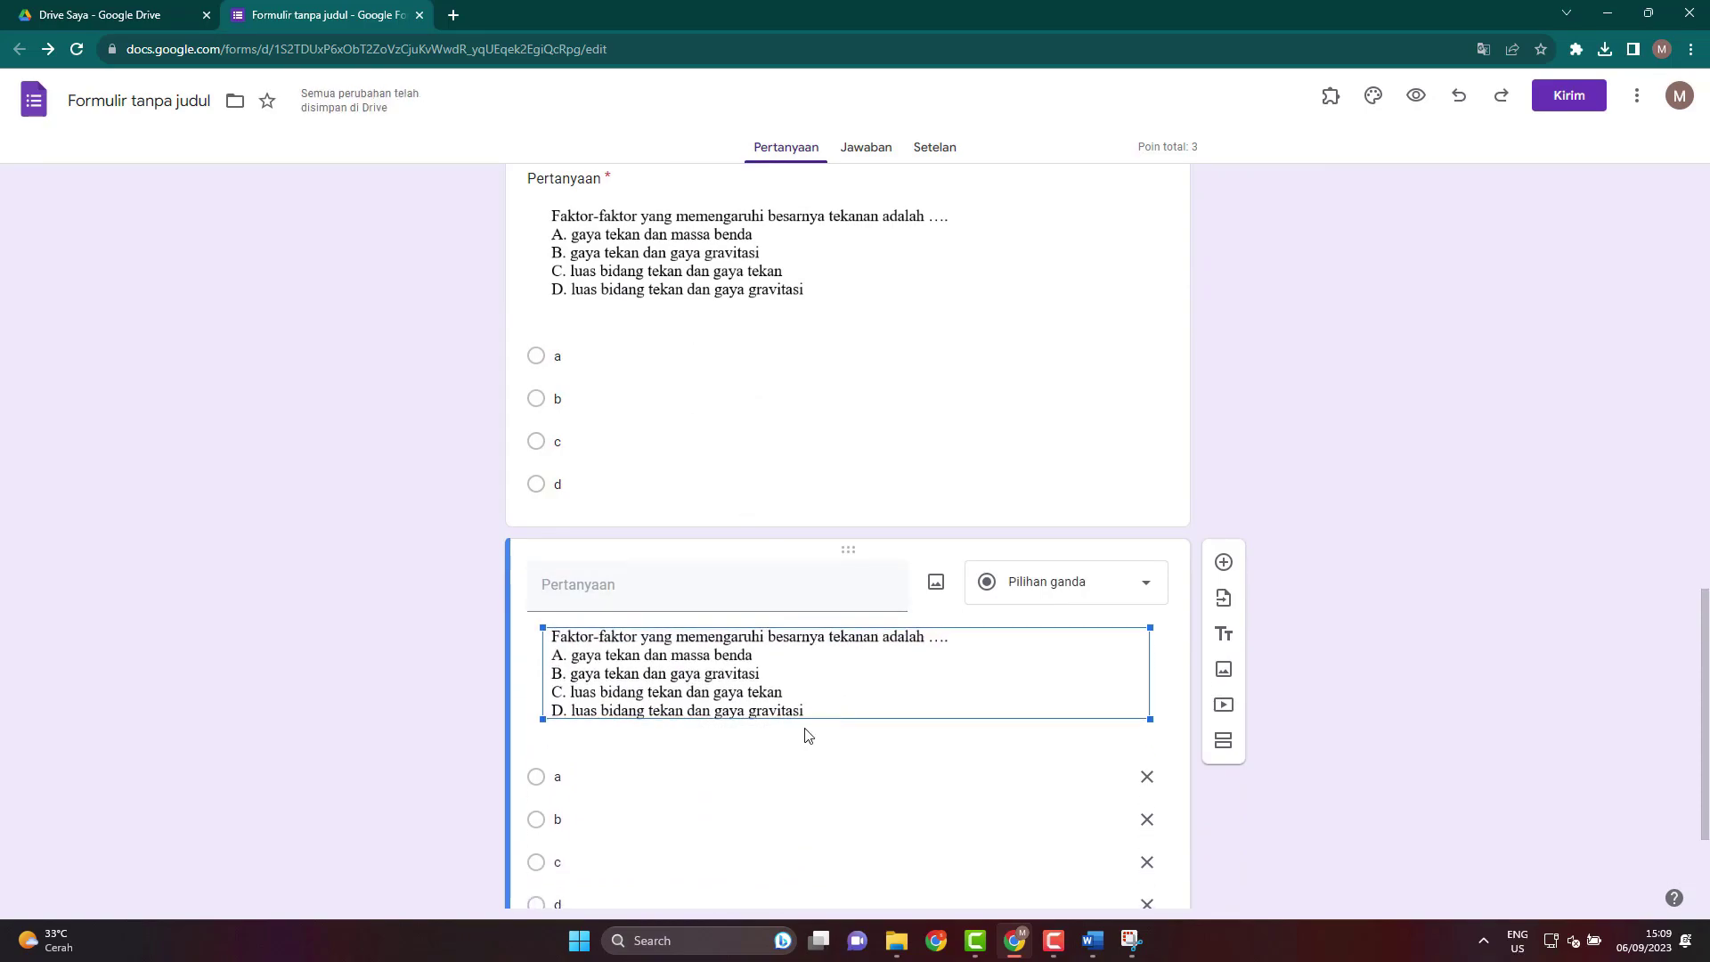
left_click(592, 699)
scroll(466, 690, "down", 2)
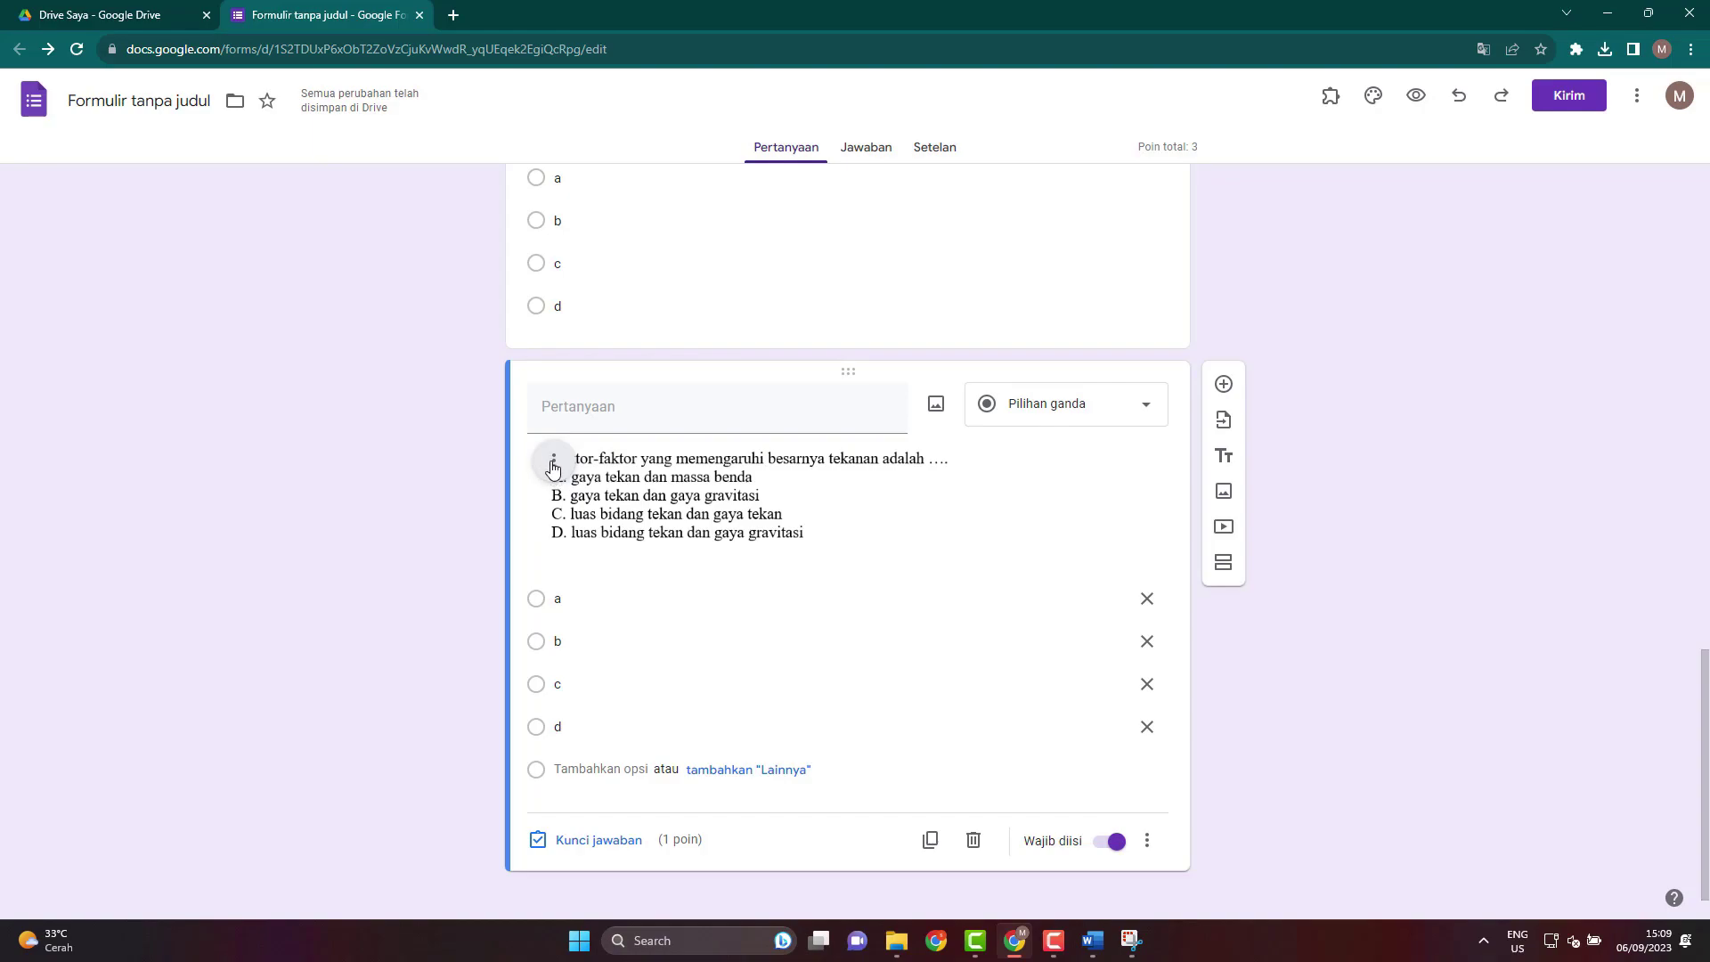
left_click(553, 465)
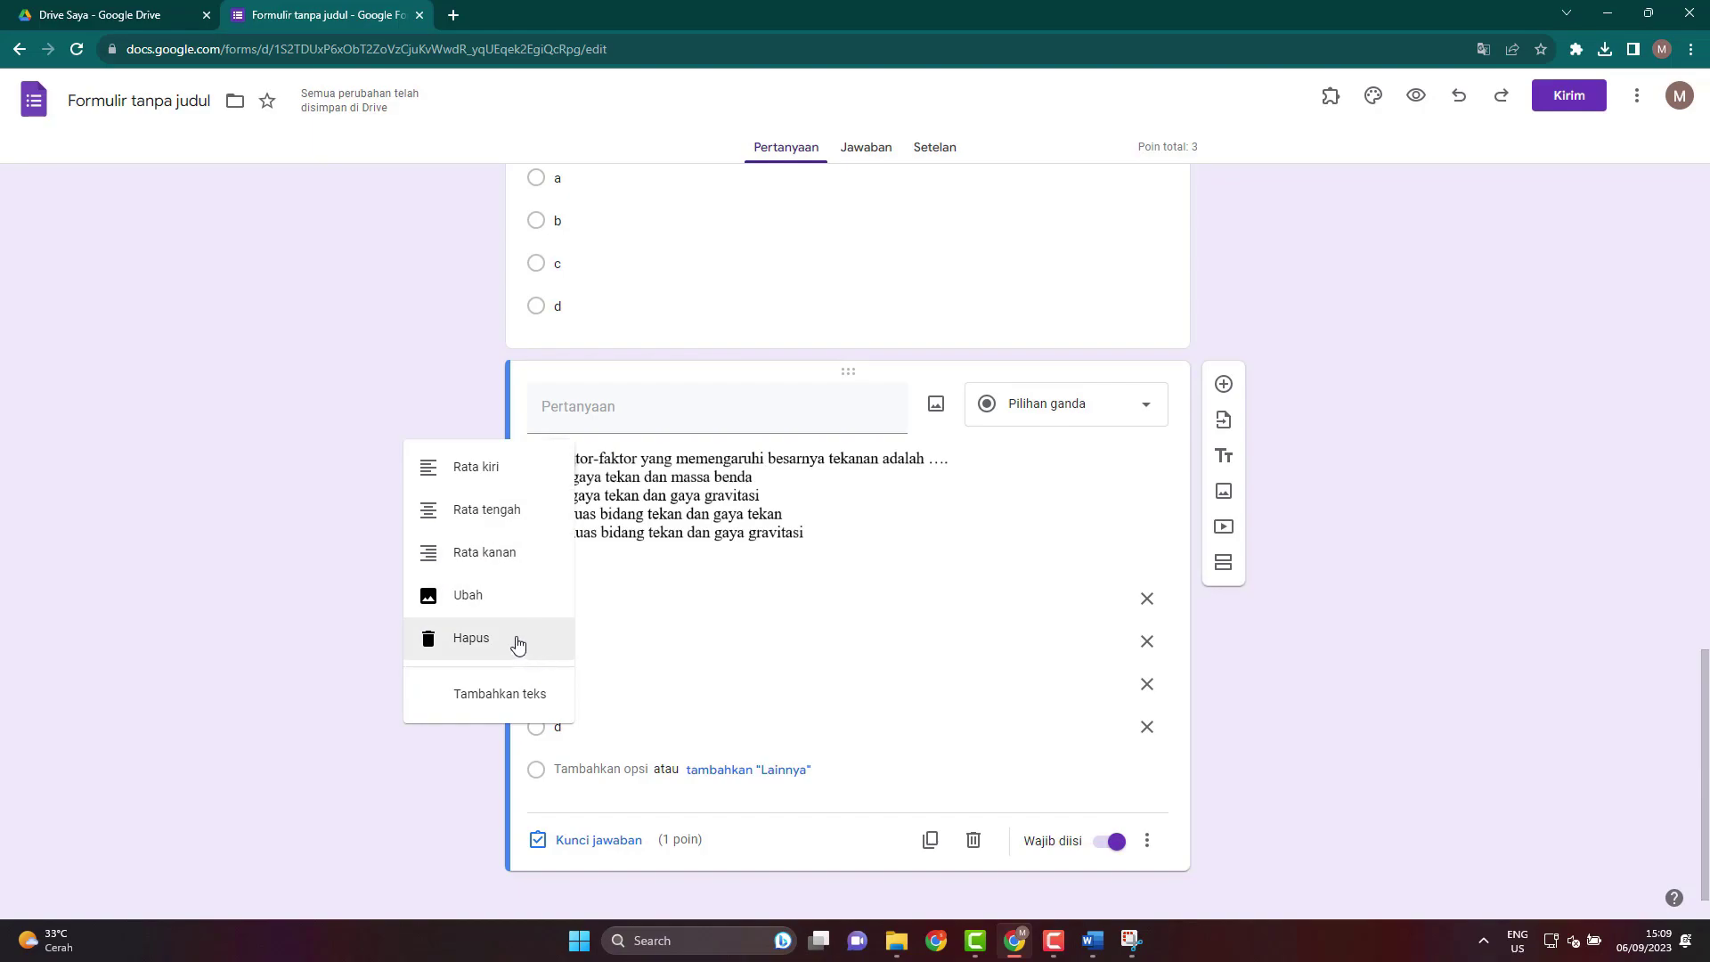
left_click(511, 640)
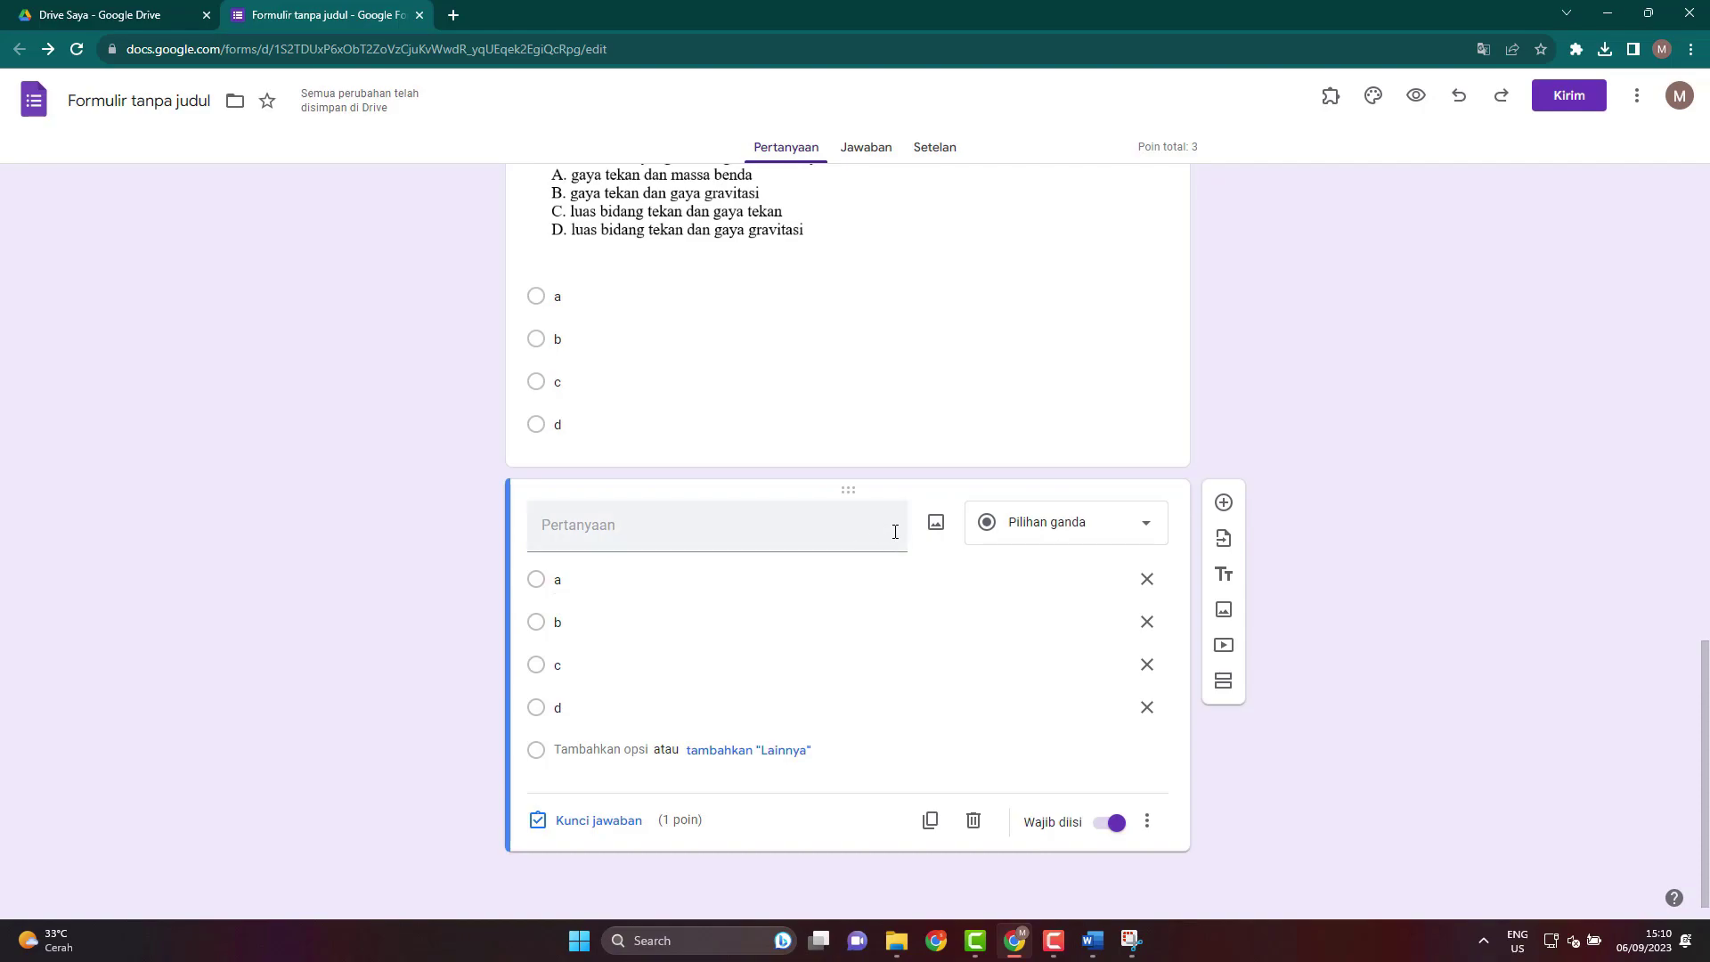
scroll(932, 553, "up", 1)
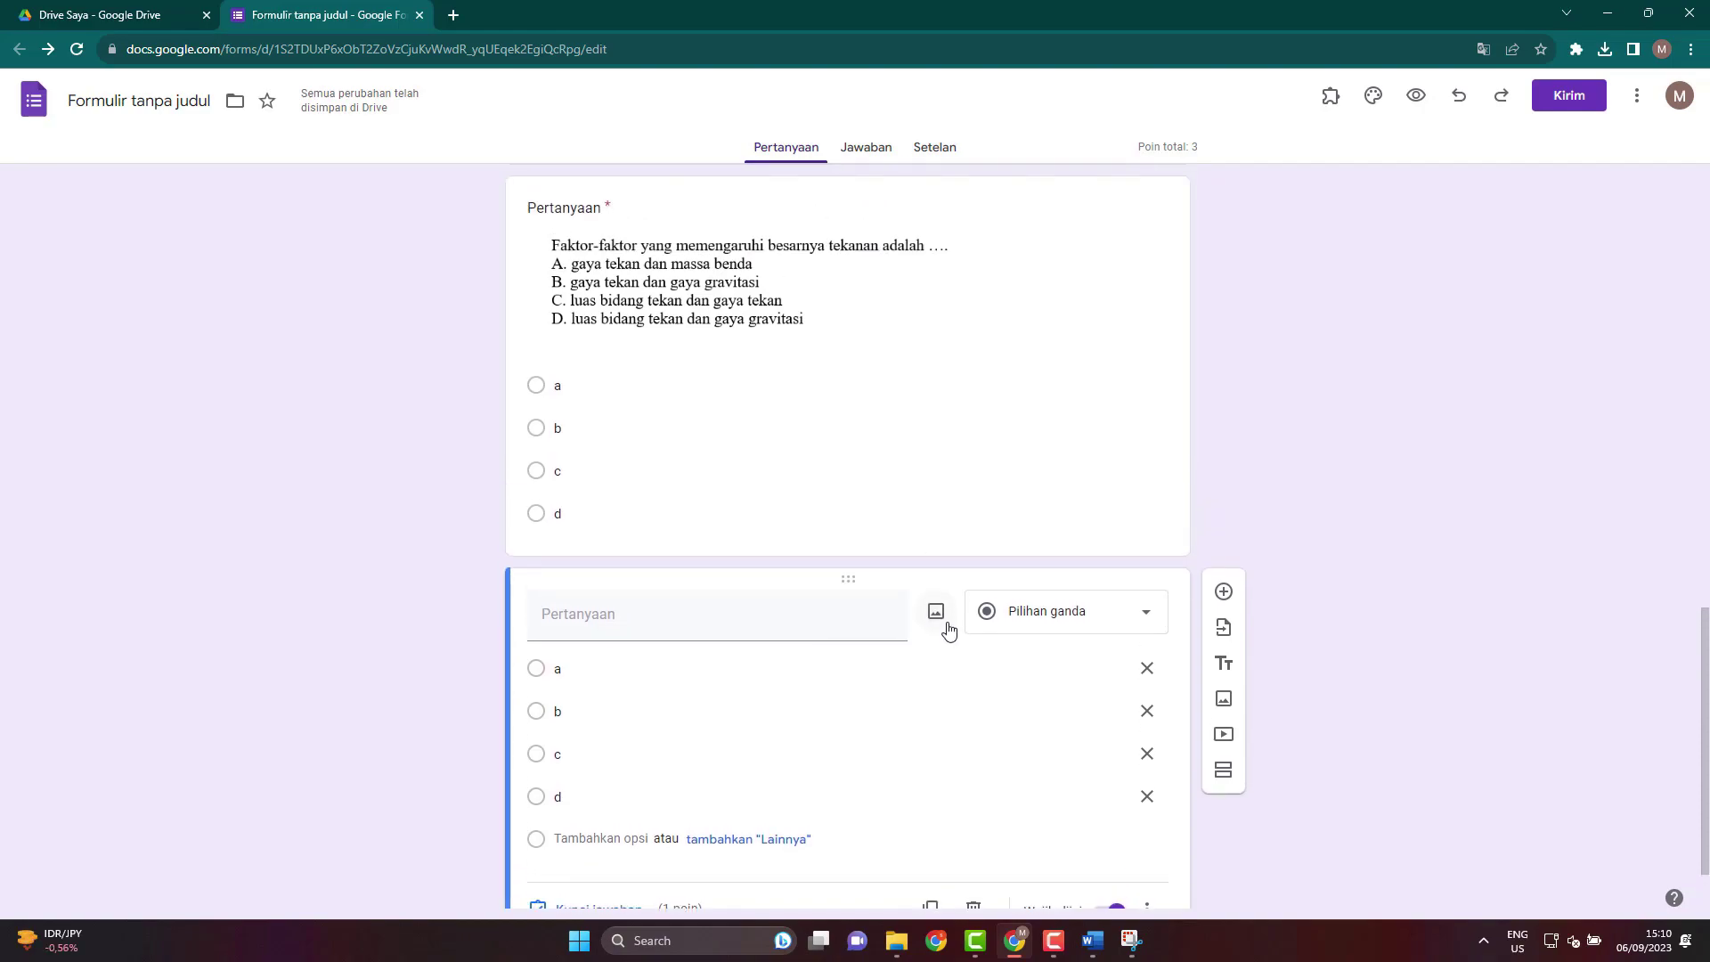
Scroll the exam document back up to question 2 and reopen the Snipping Tool window.
left_click(1104, 953)
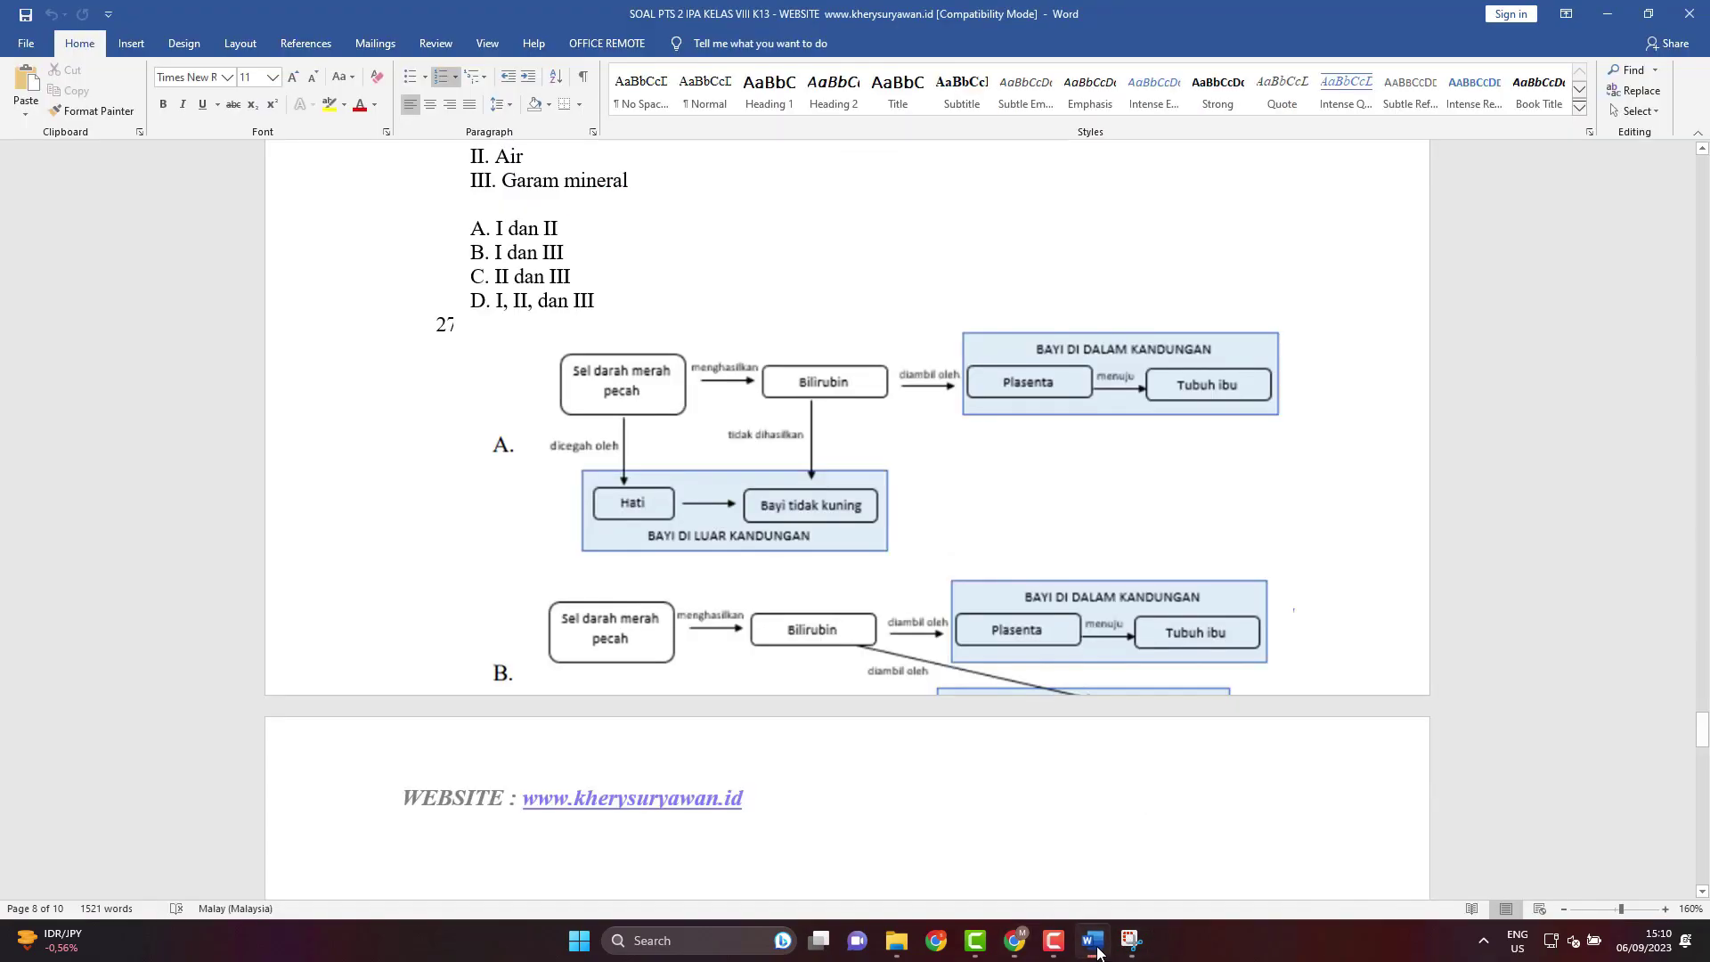
scroll(953, 676, "up", 1)
left_click_drag(1699, 729, 1696, 213)
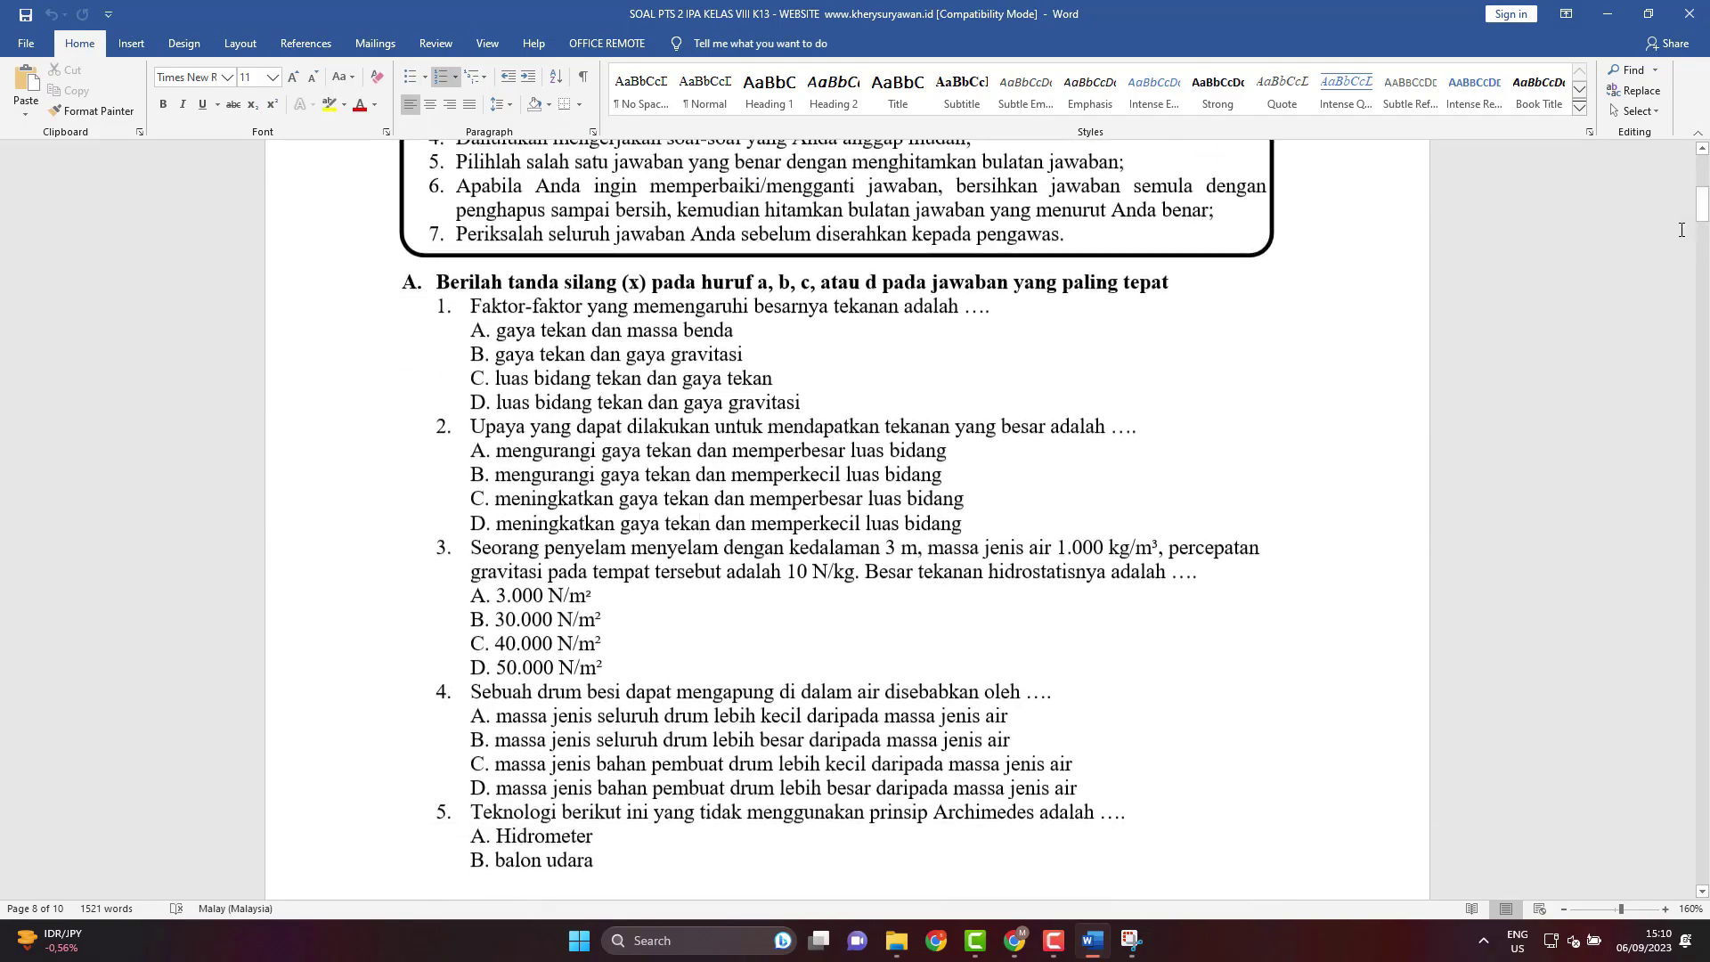
left_click(1129, 951)
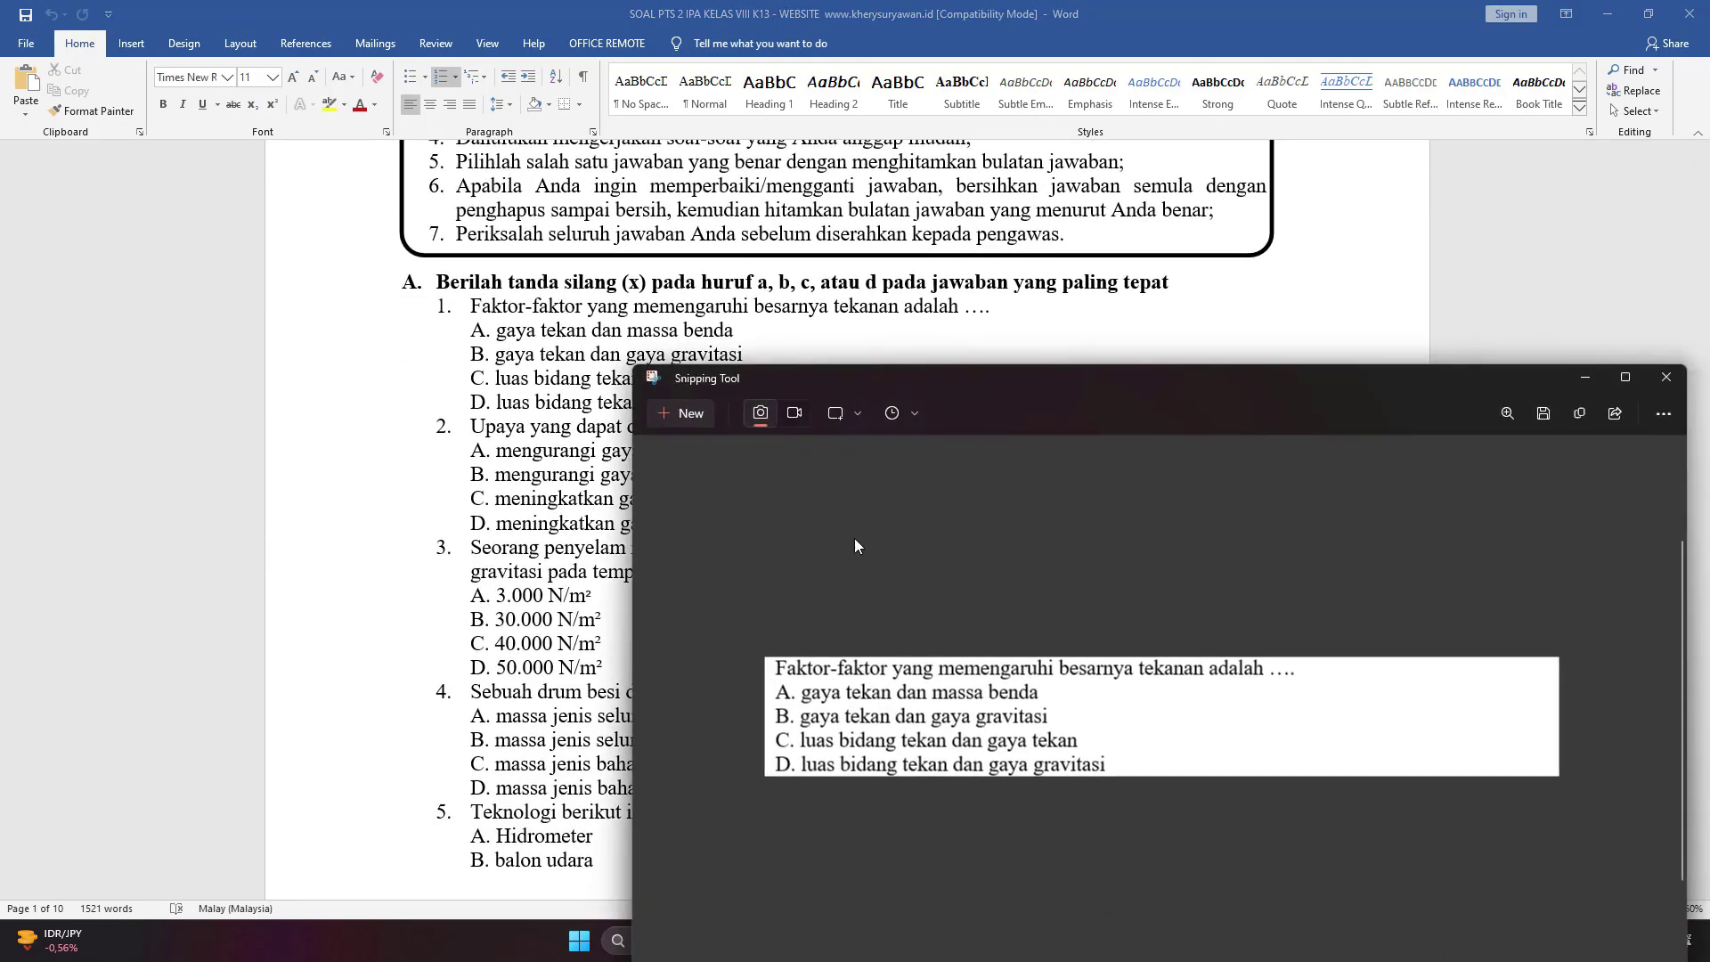
left_click_drag(740, 388, 746, 309)
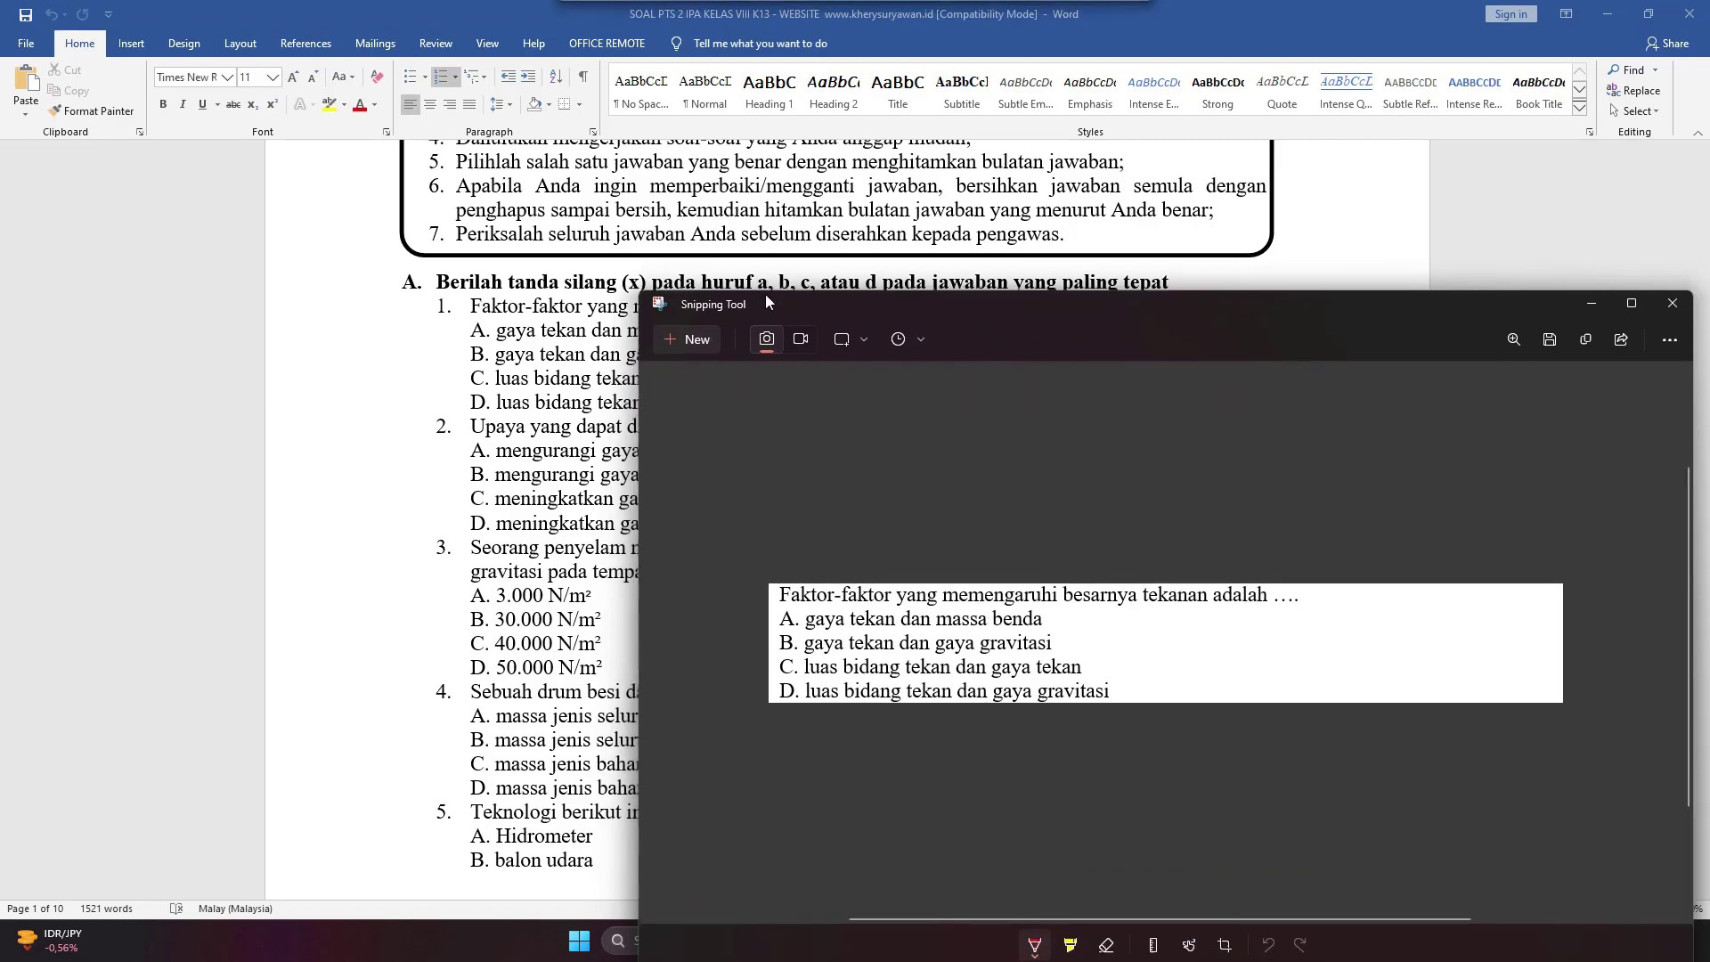
Snip question 2 with its four answer choices and save it as PNG file 2.
left_click(686, 335)
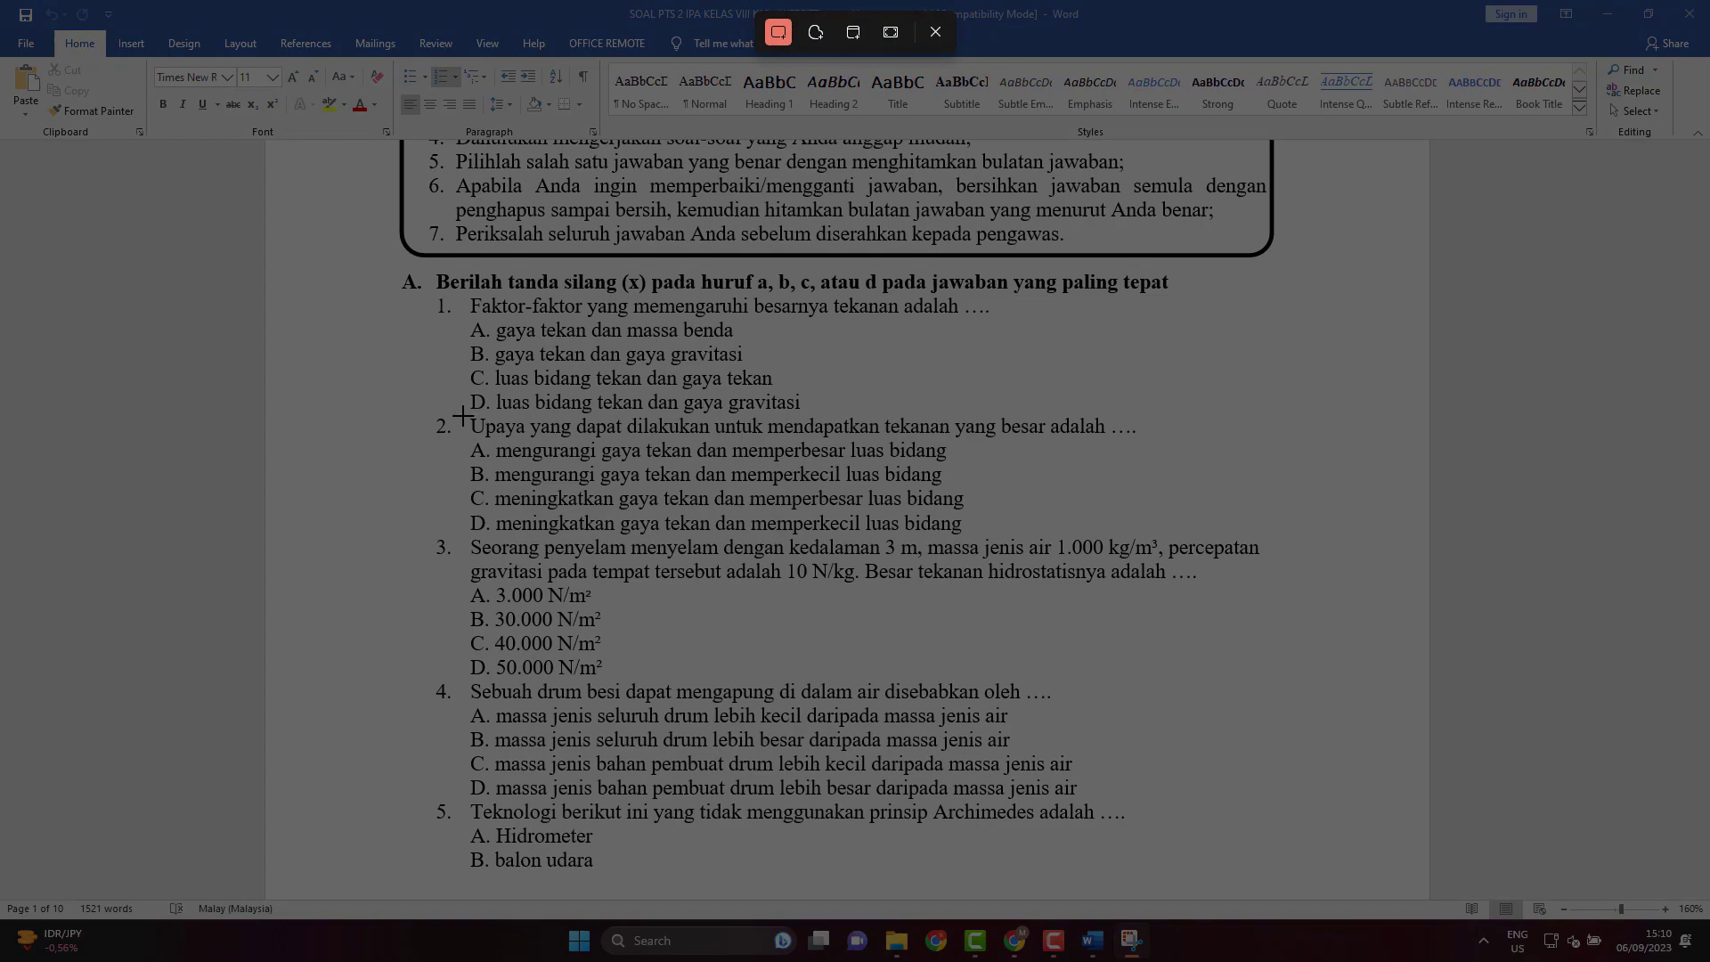
left_click_drag(459, 413, 1343, 537)
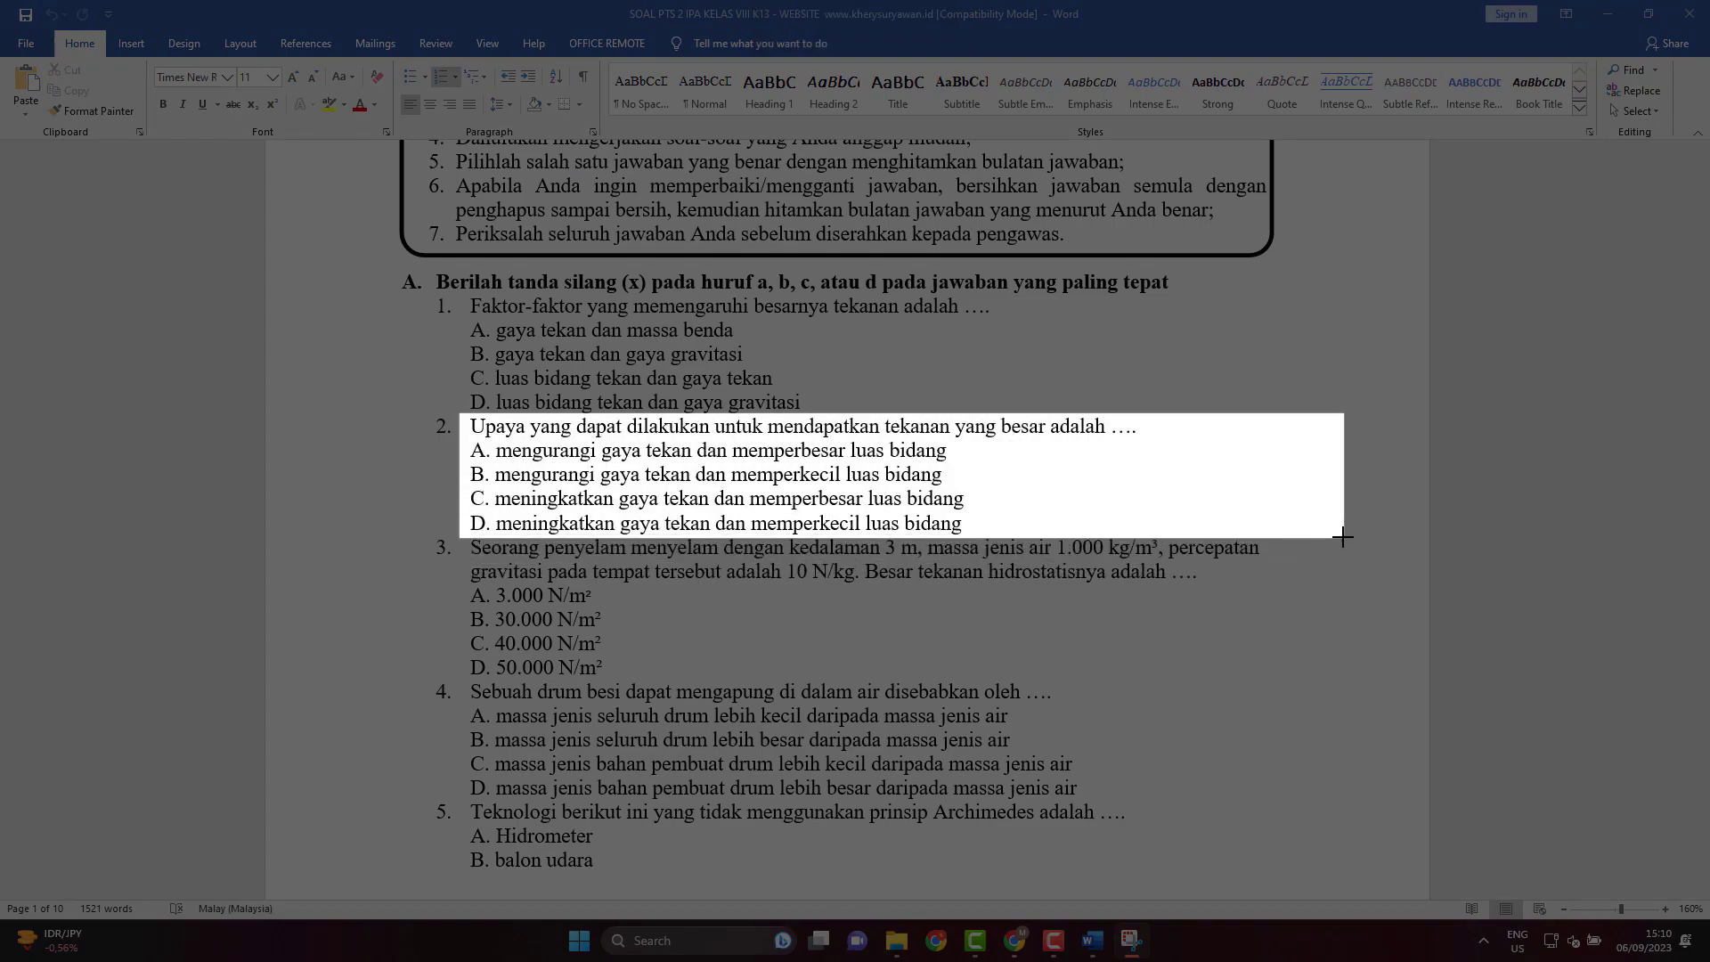
left_click_drag(1343, 537, 1343, 537)
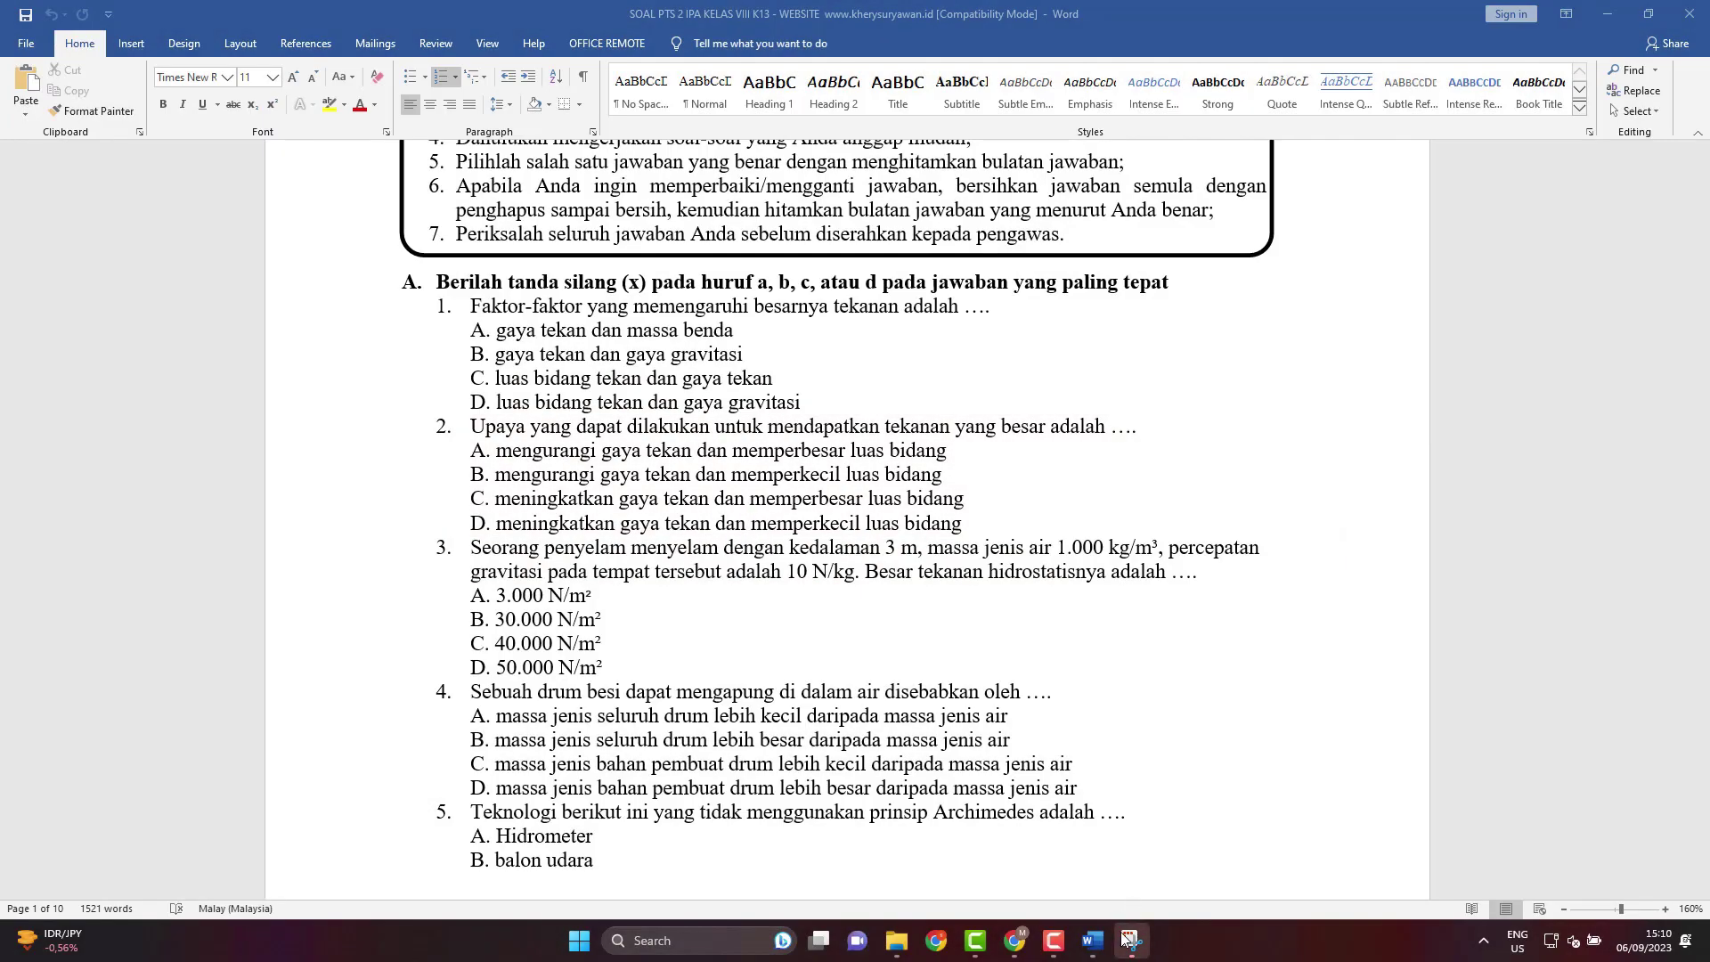
left_click(1129, 940)
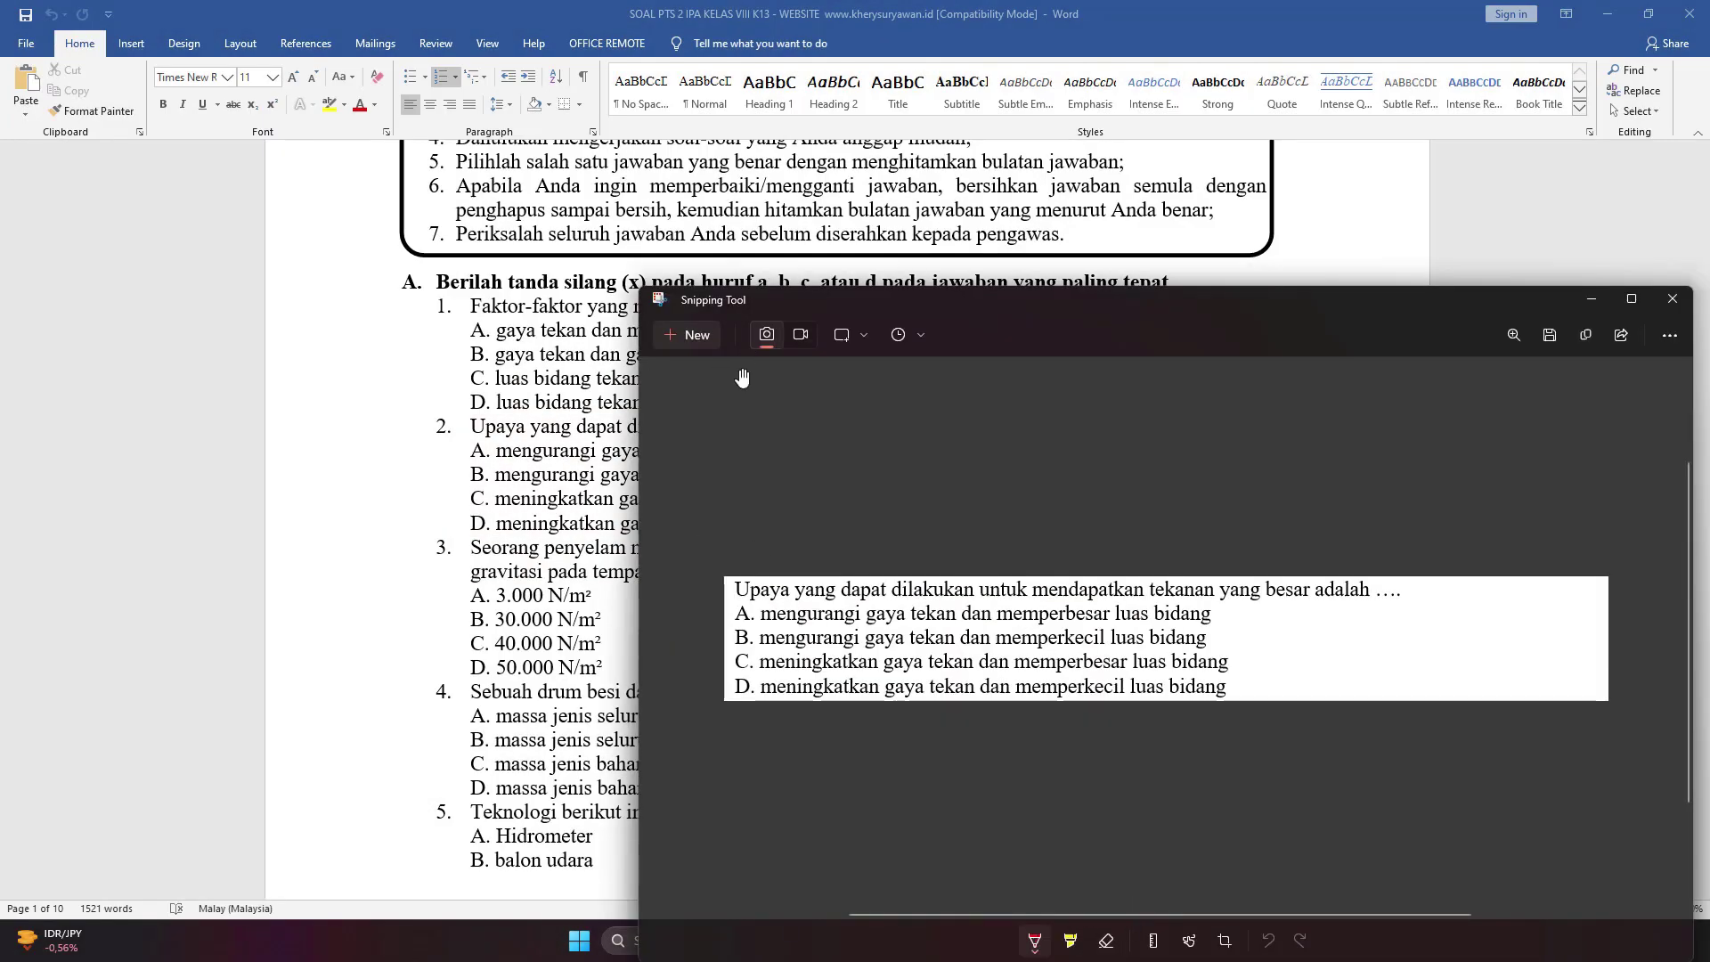
key("ctrl+s")
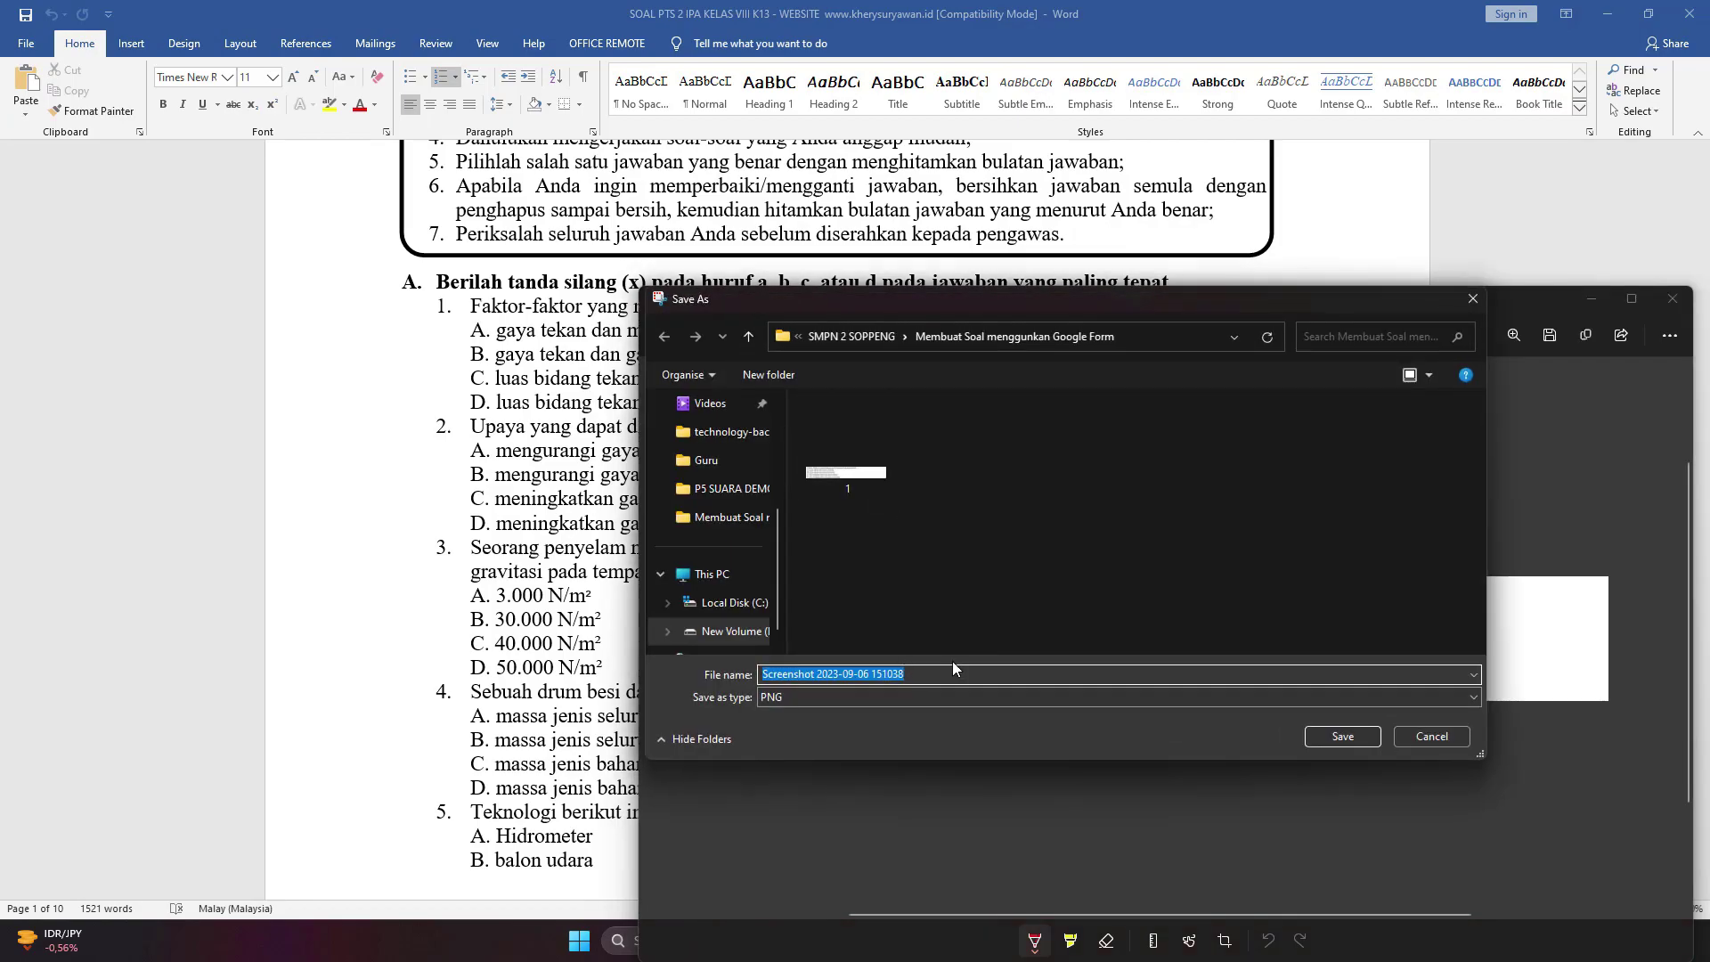
type("2")
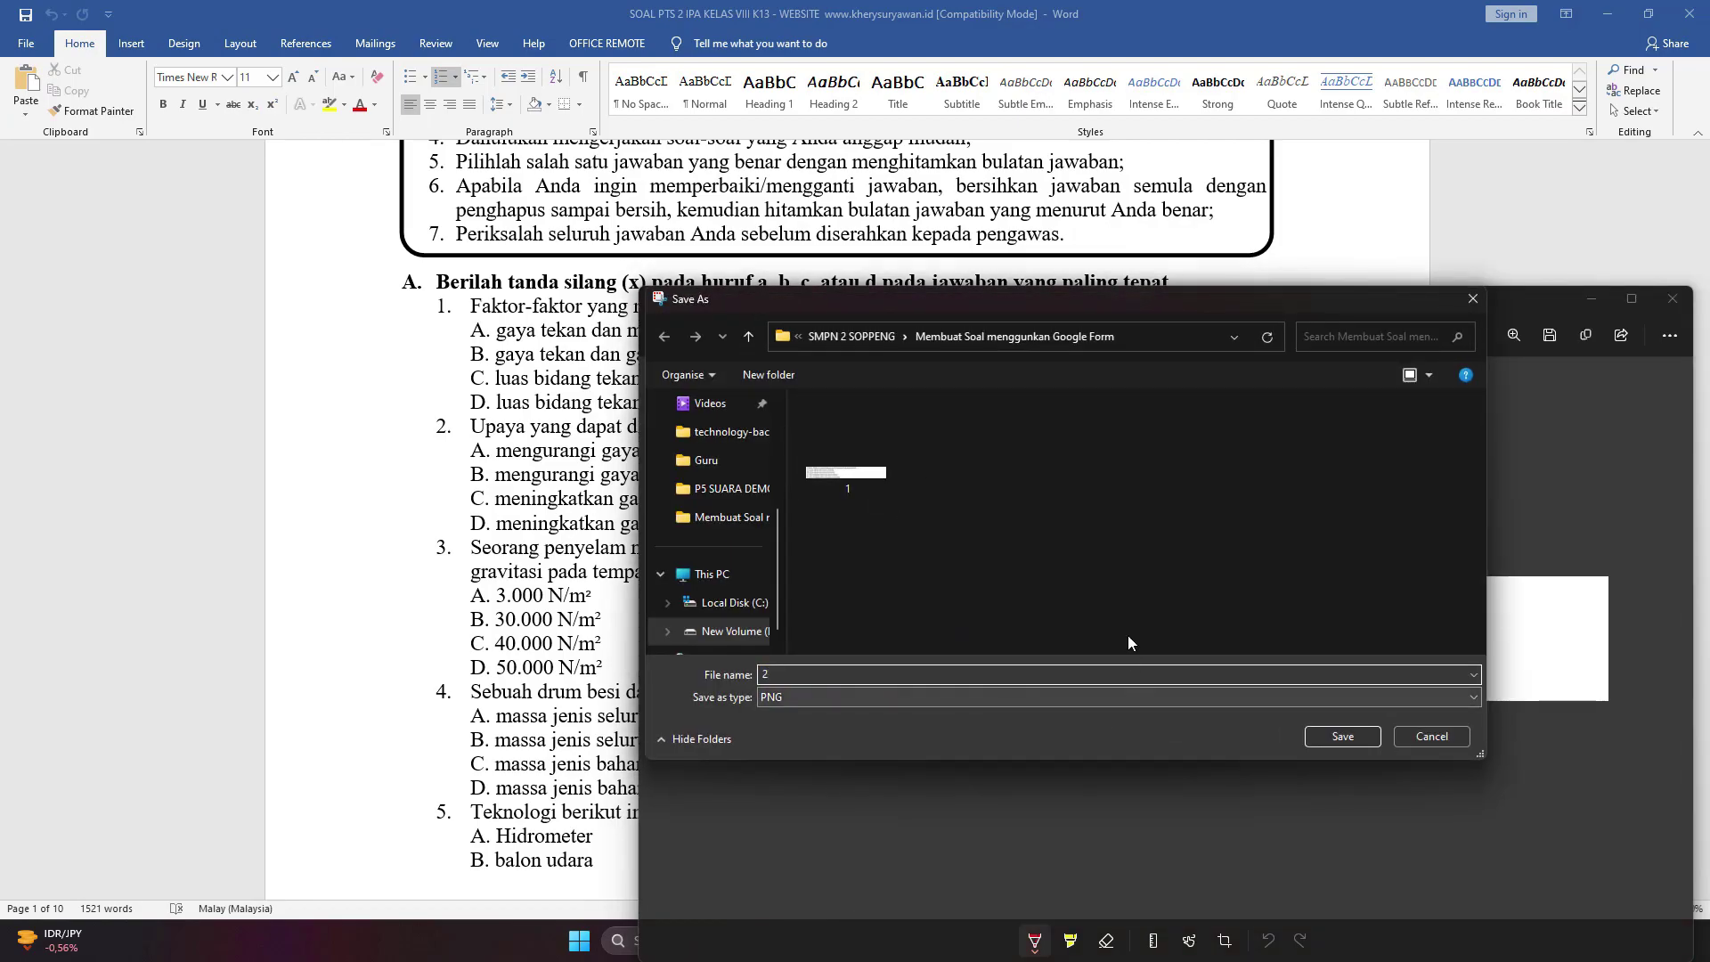
left_click(1346, 735)
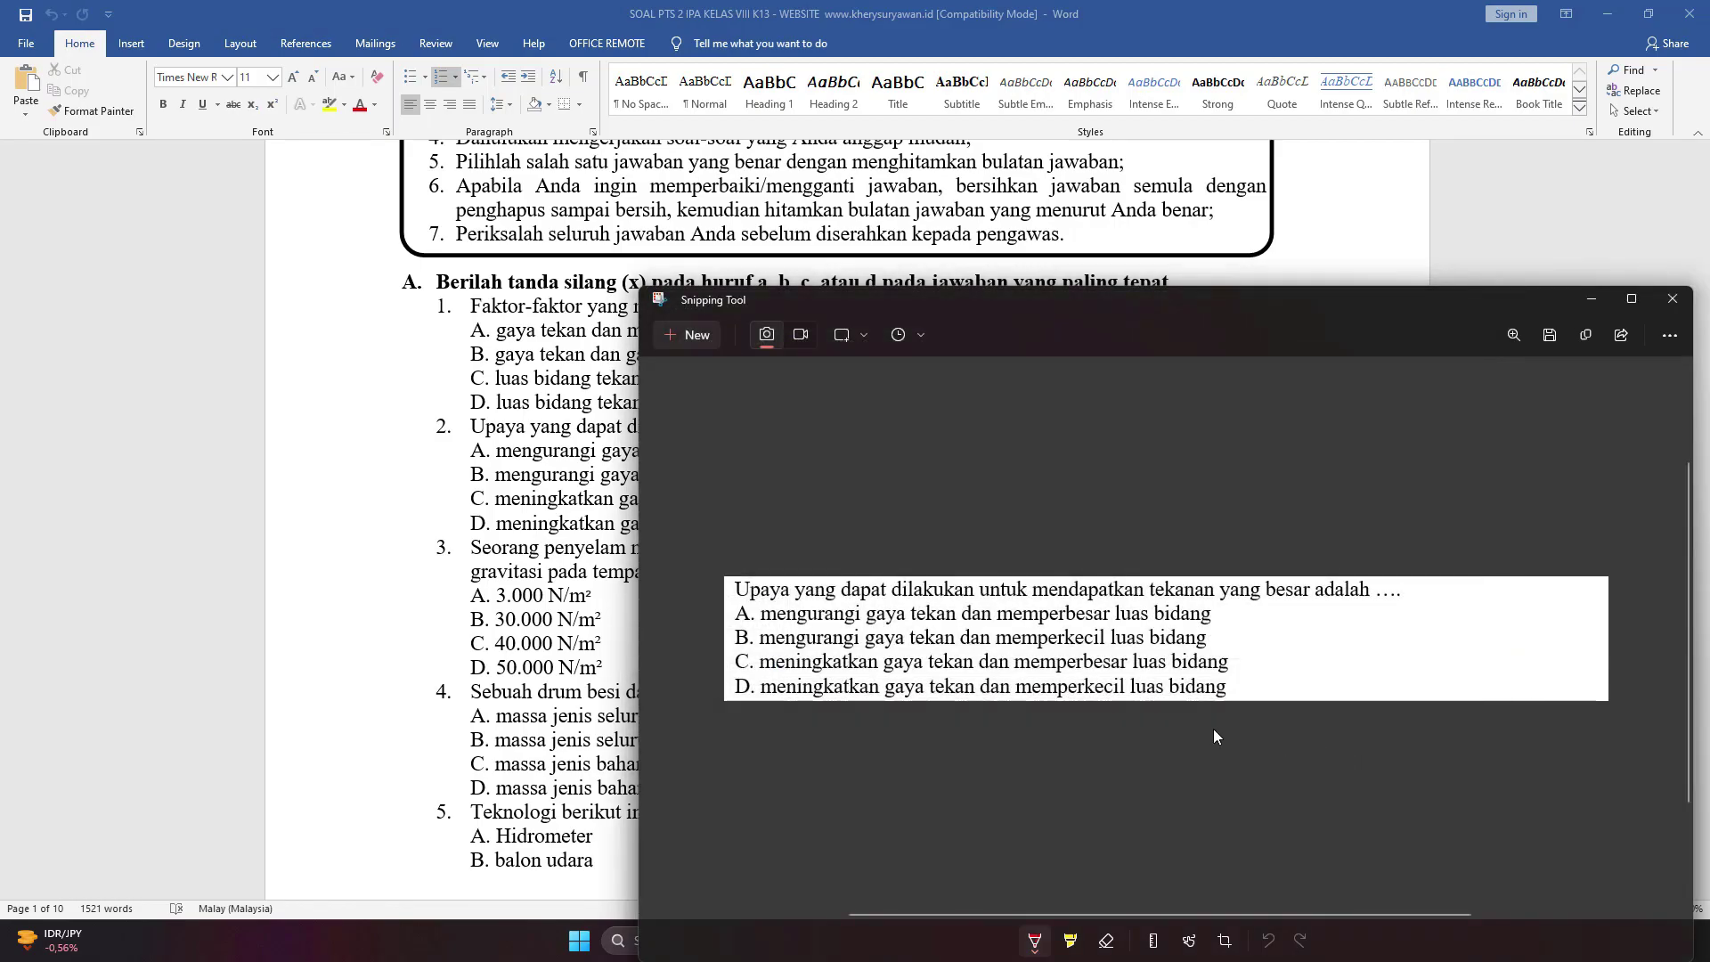
left_click(1603, 303)
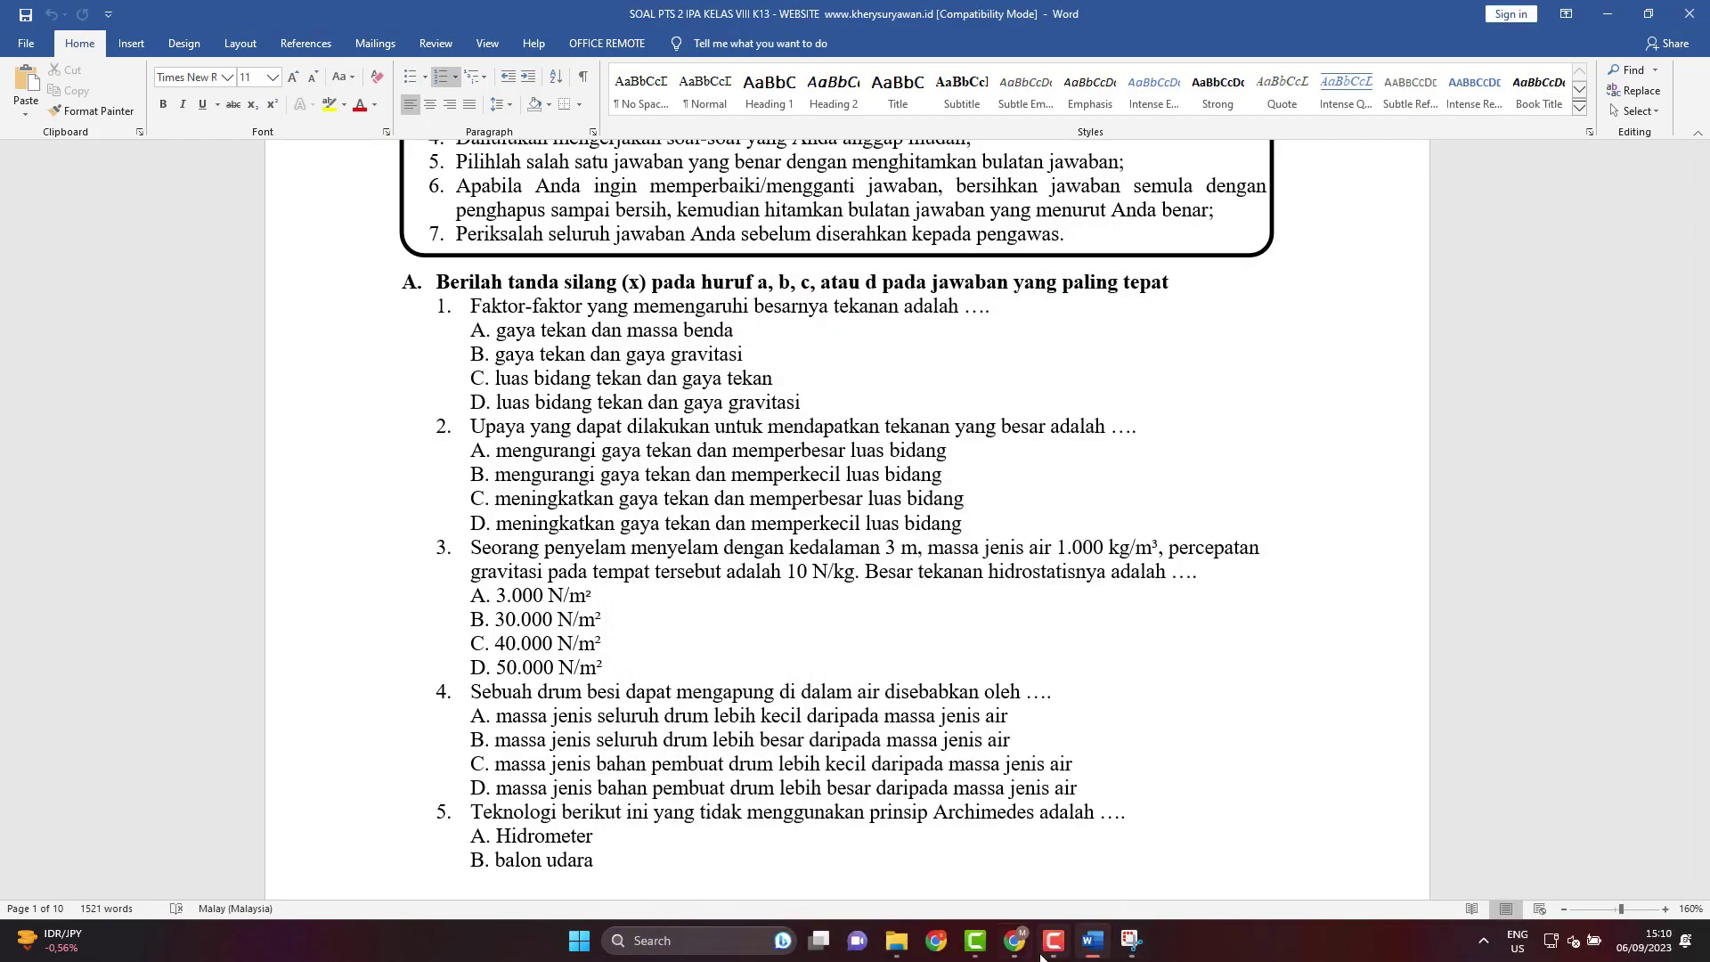
Upload image file 2, the high-pressure question snip, into the blank copied question.
left_click(1014, 942)
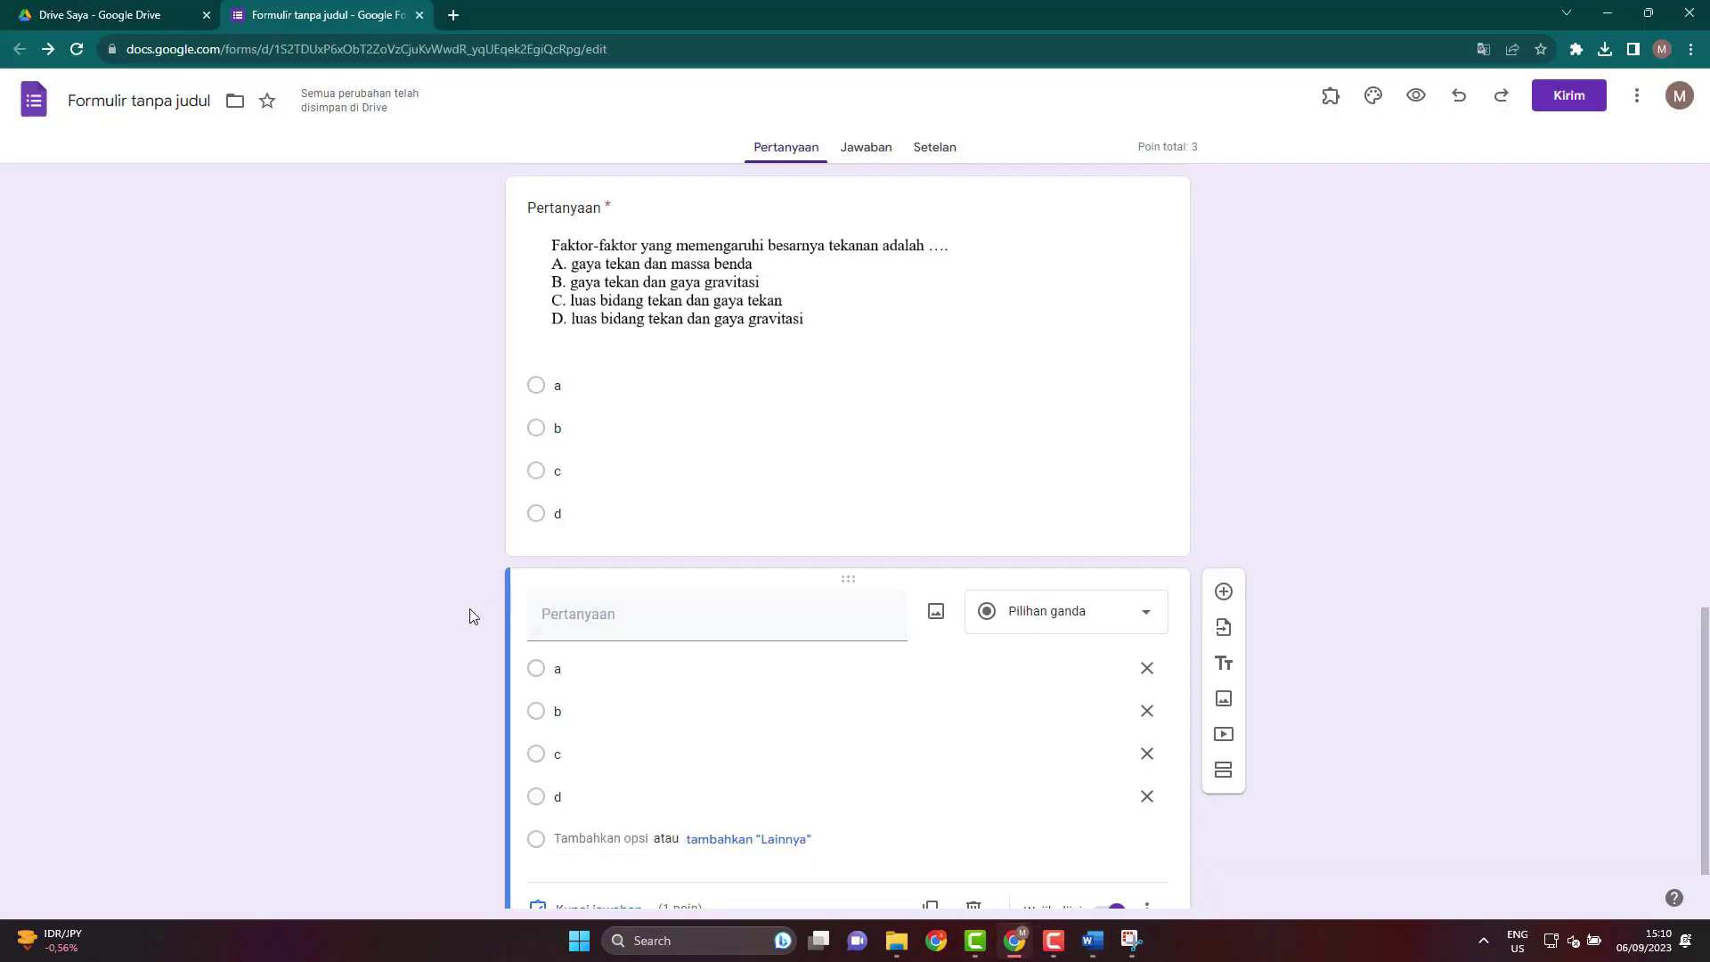
scroll(490, 615, "down", 1)
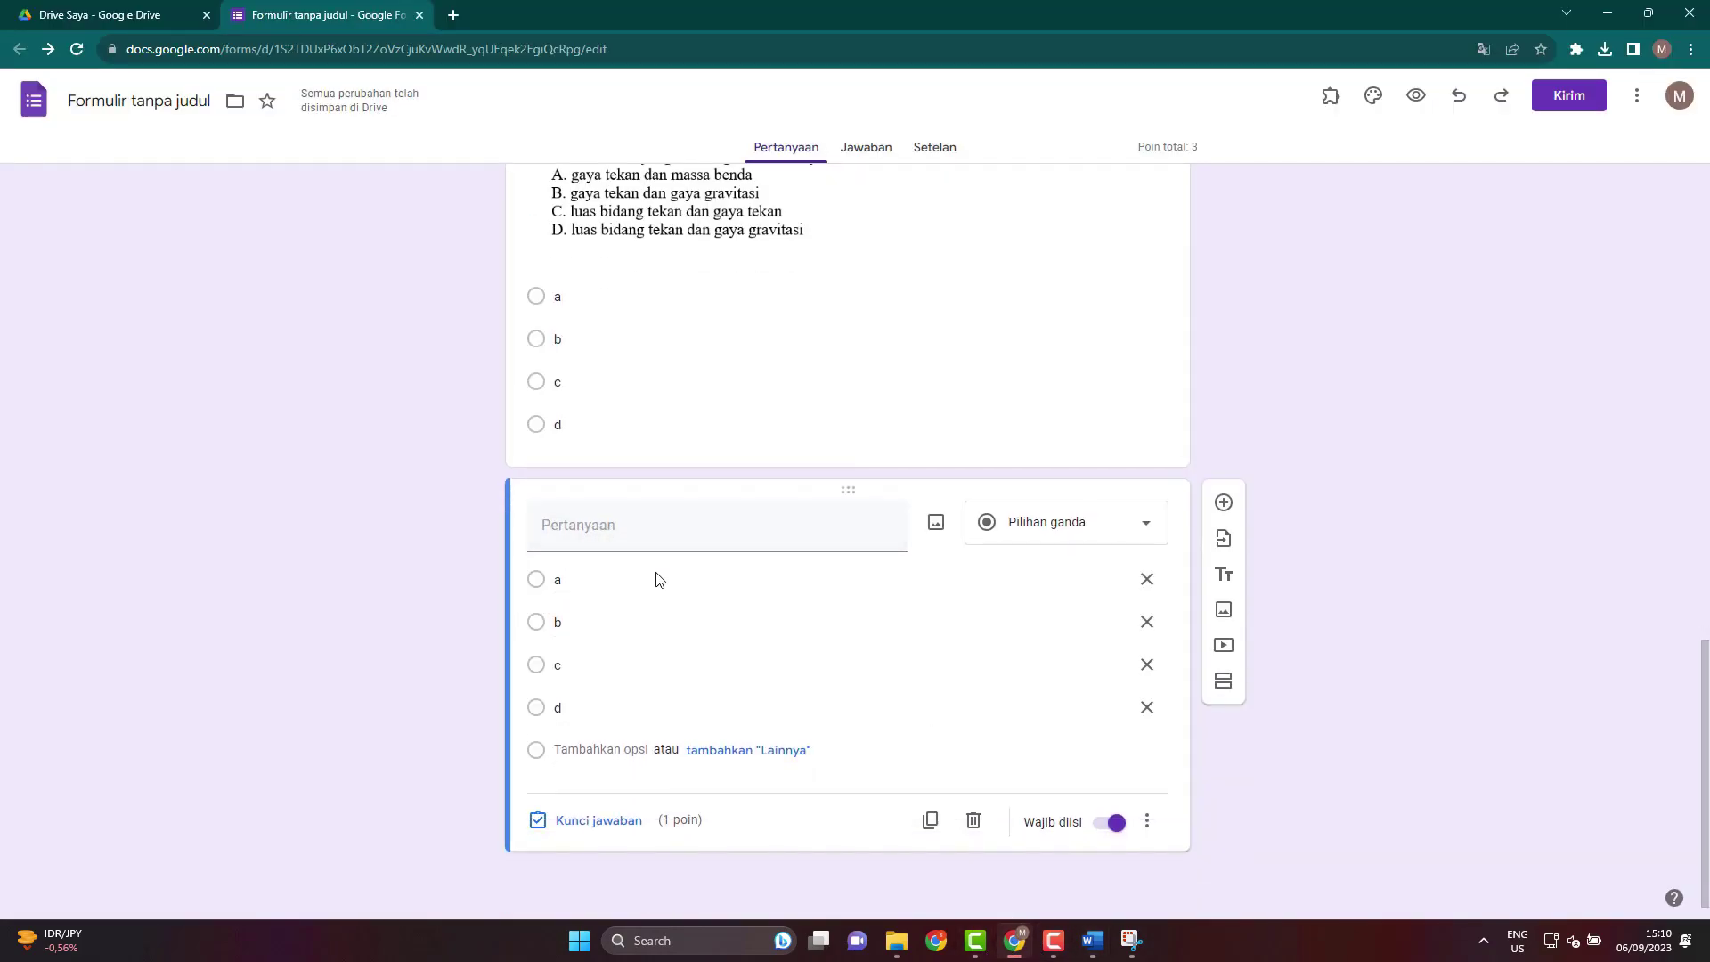
left_click(936, 527)
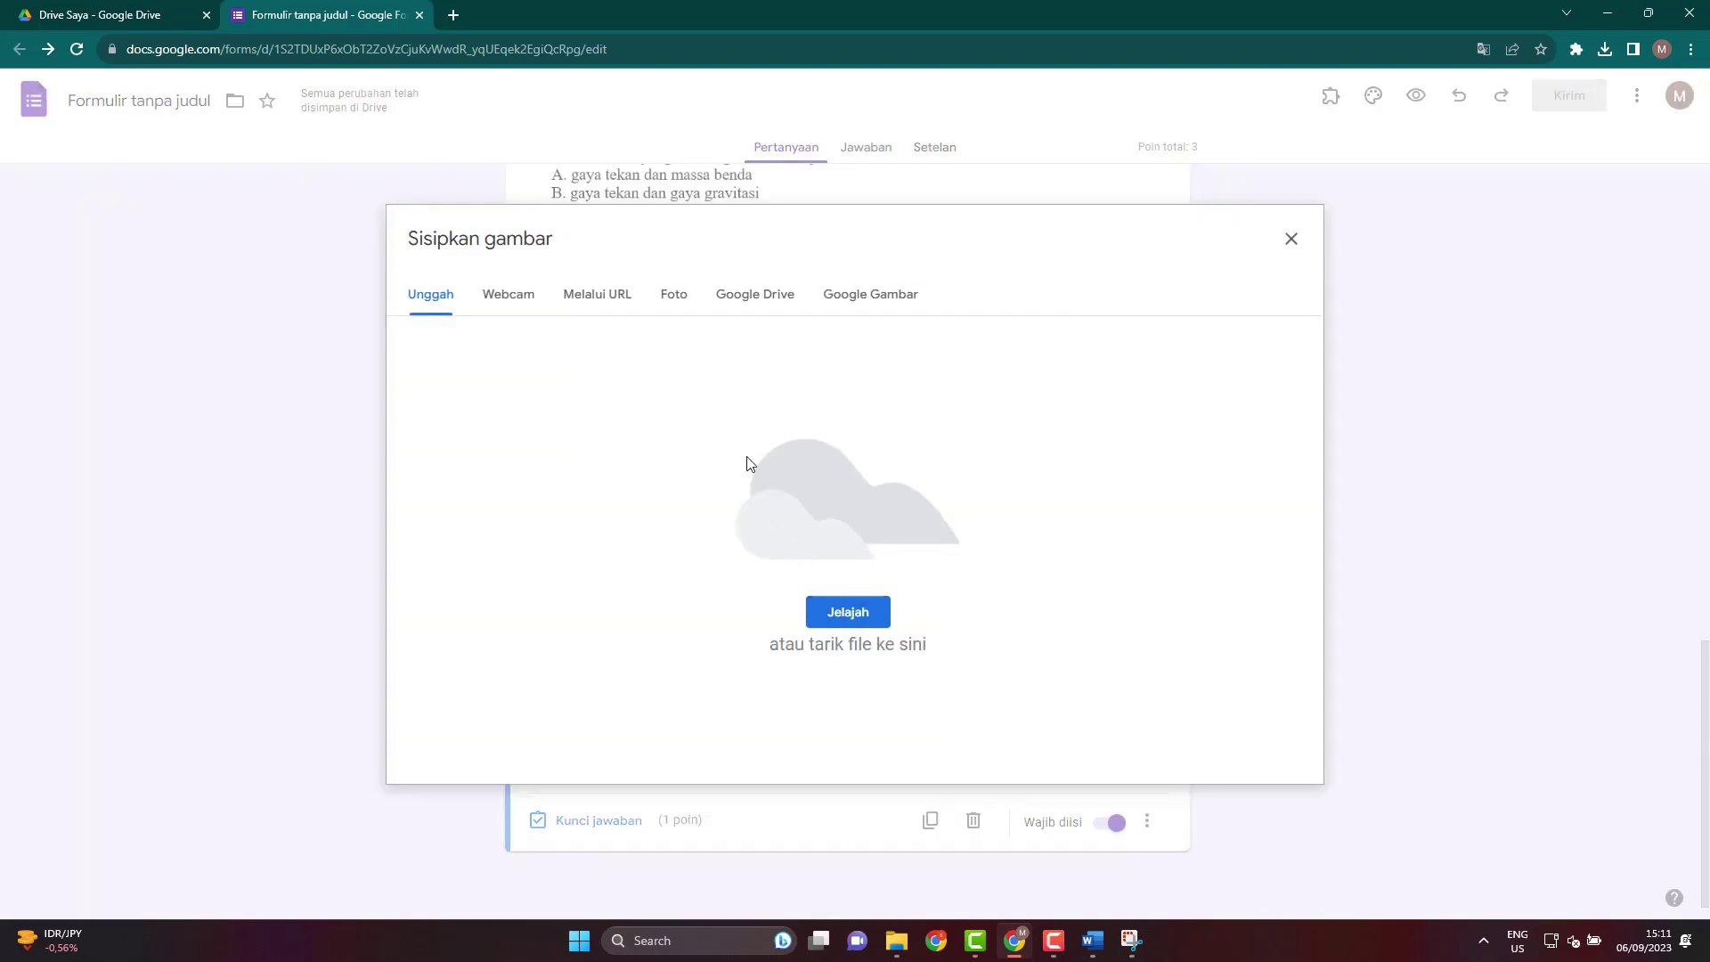
left_click(858, 614)
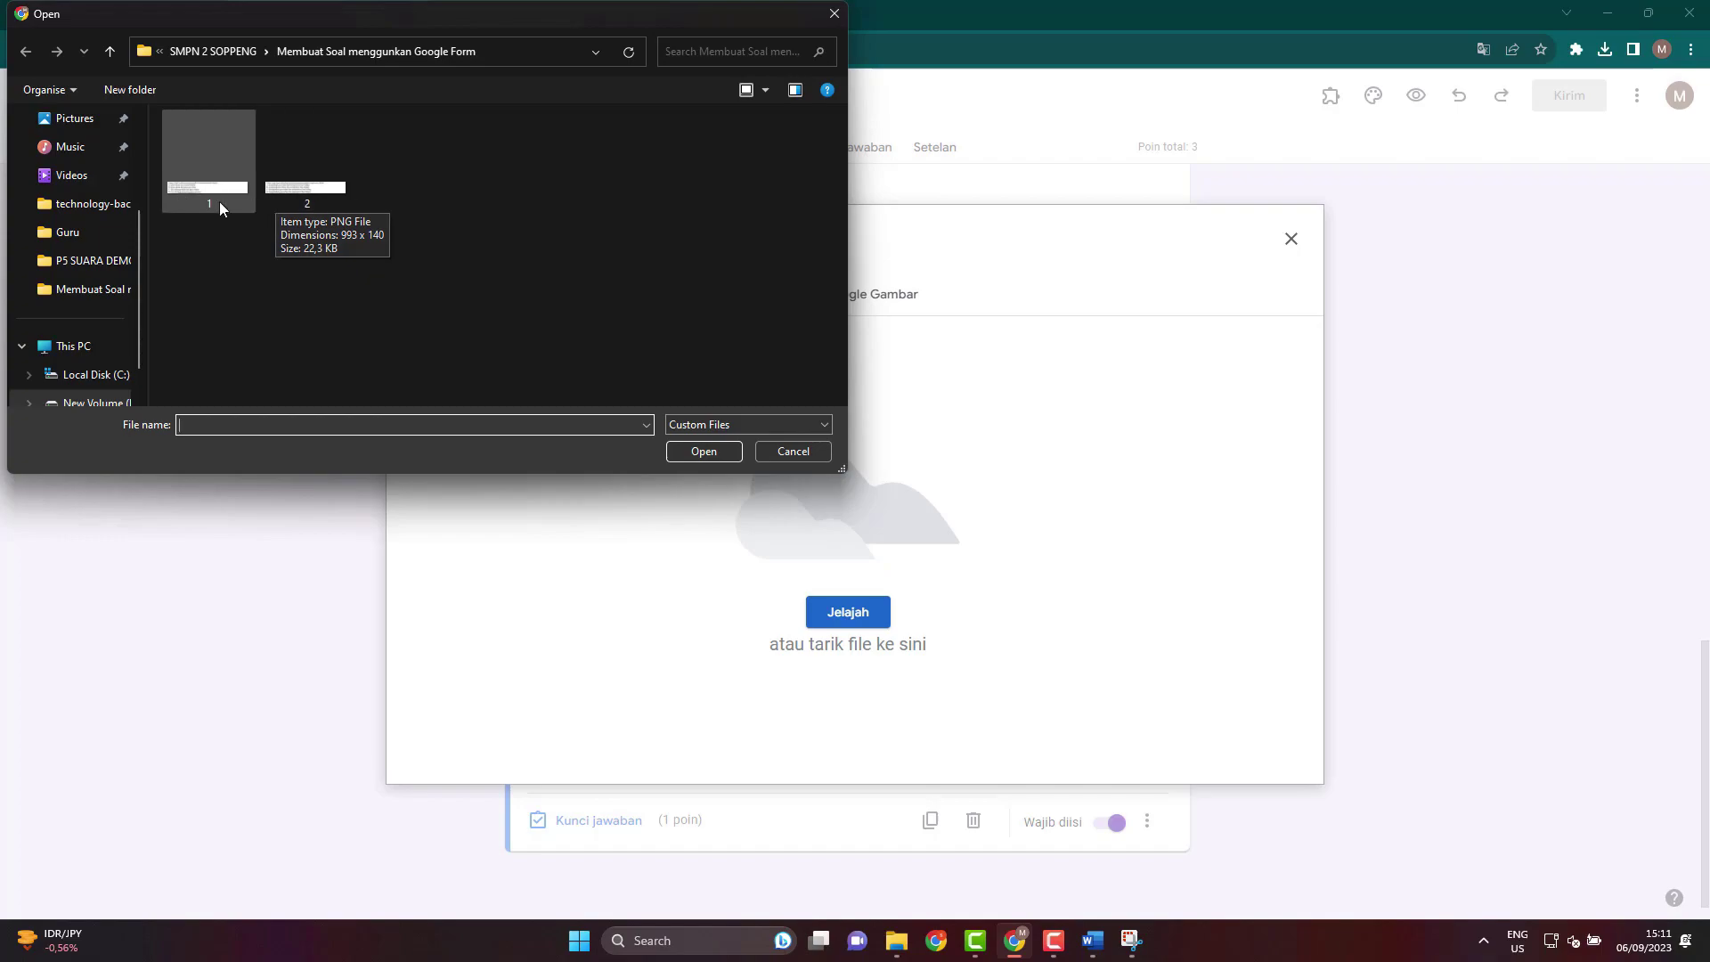
left_click(303, 203)
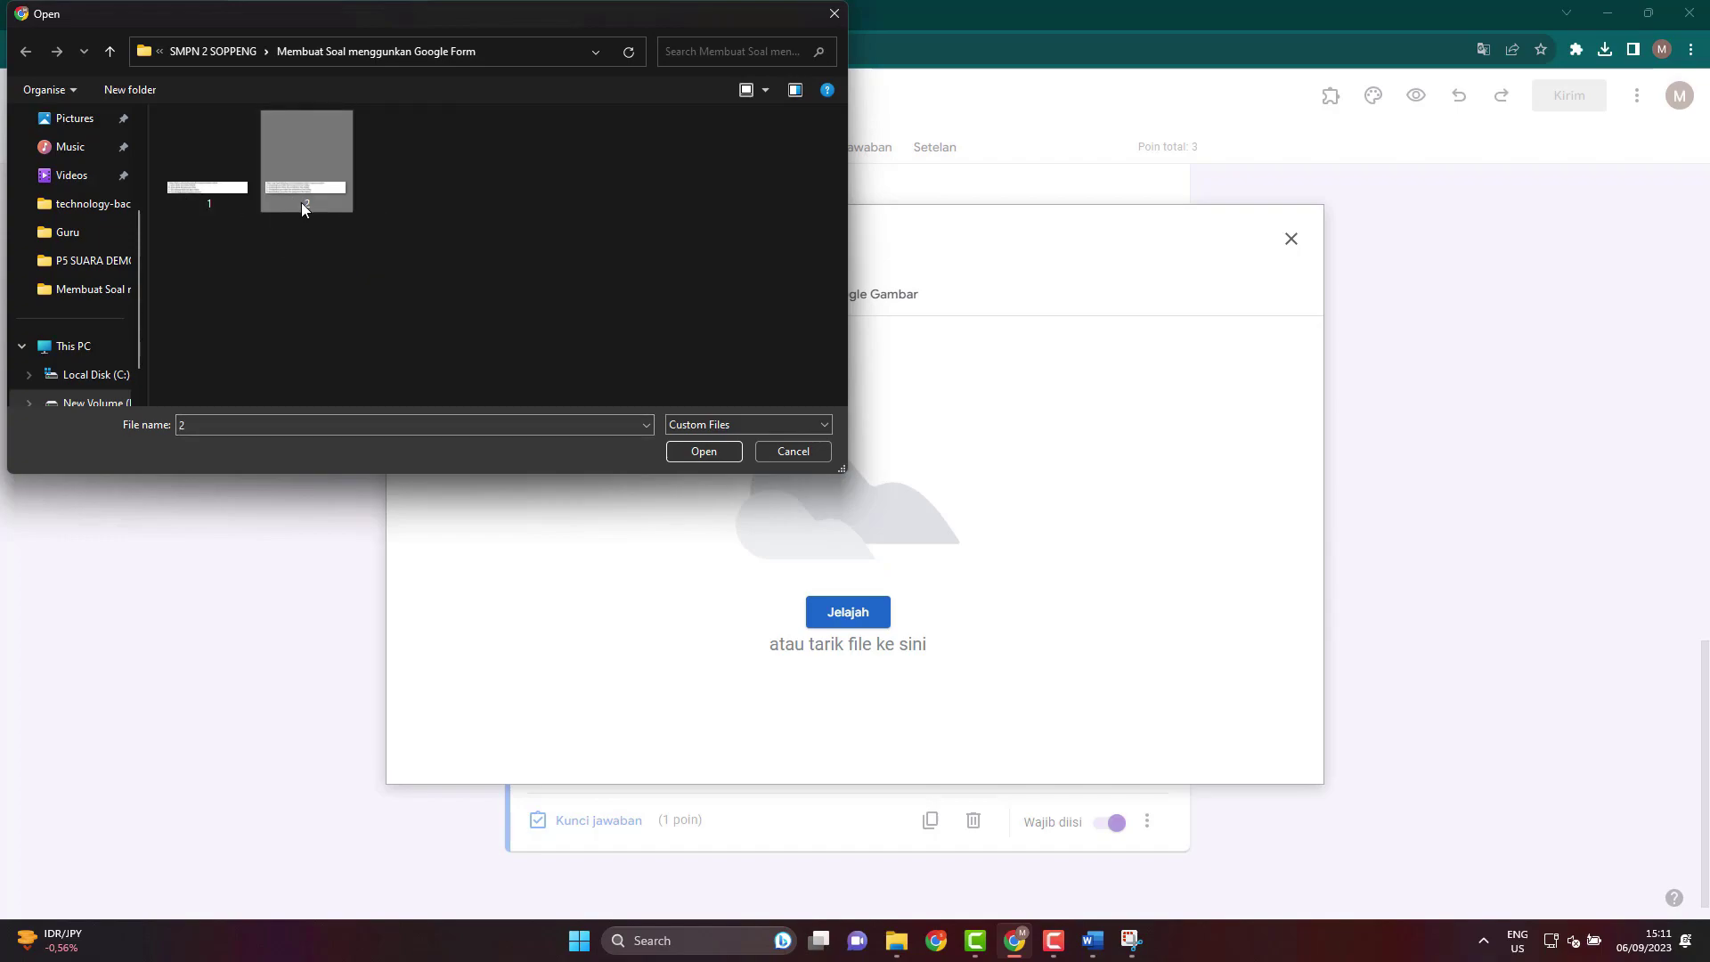
left_click(699, 454)
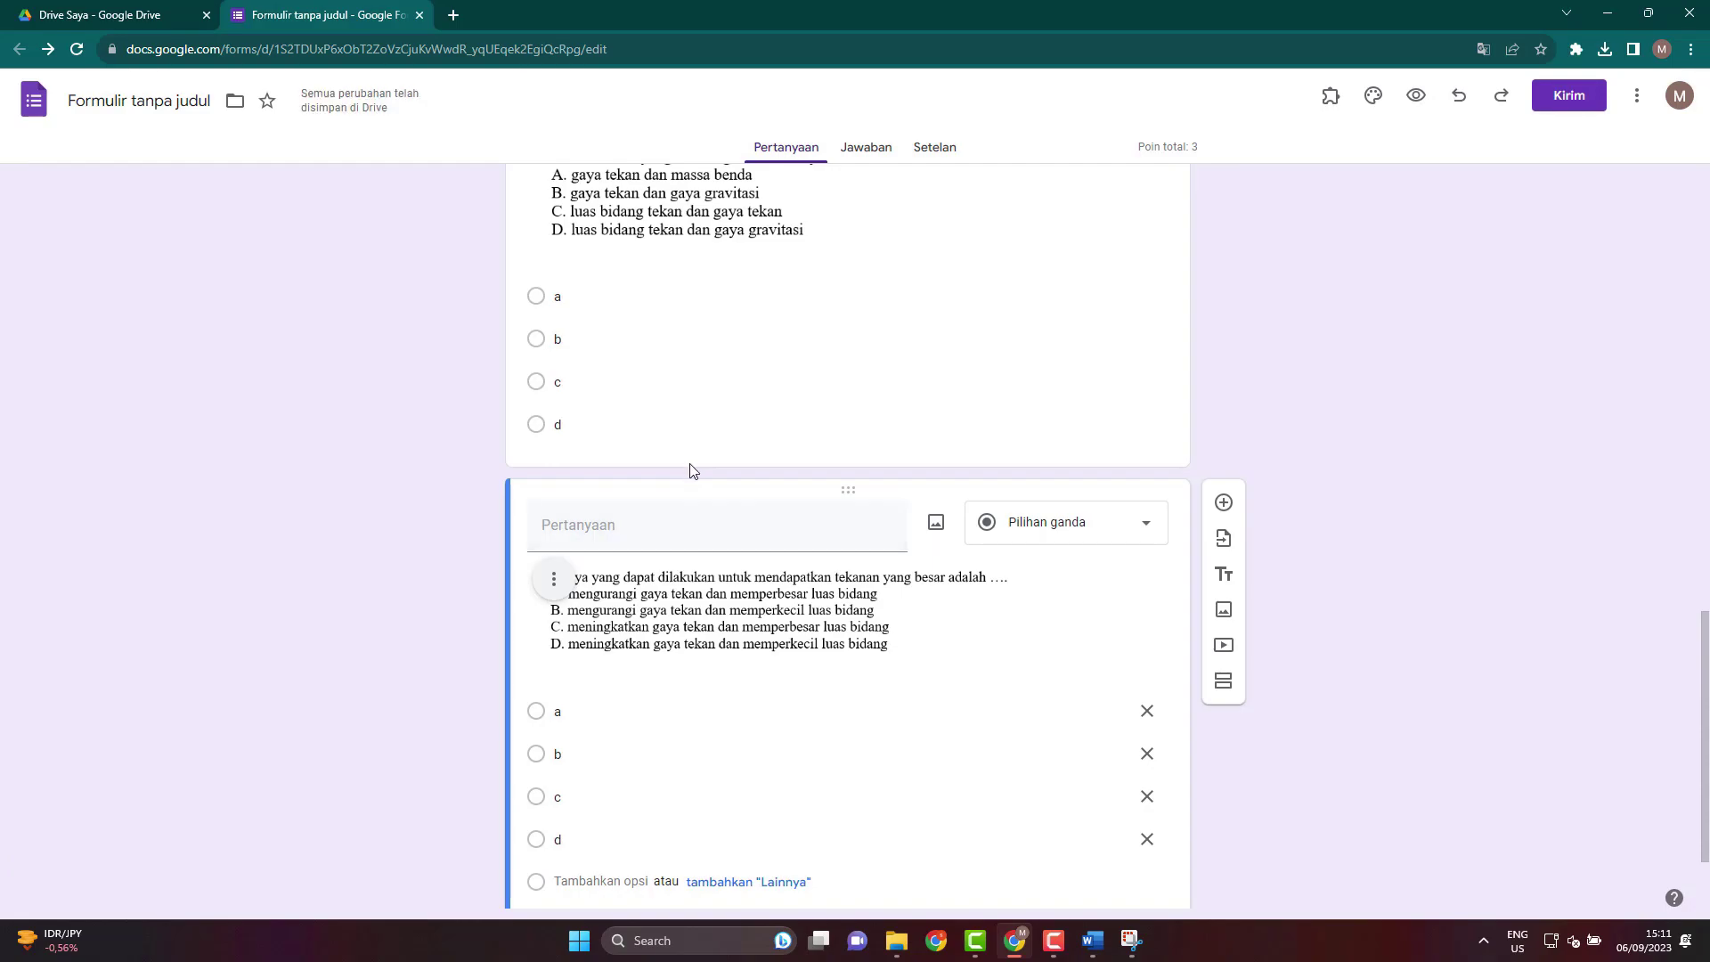
Scroll the form and select the pressure-factors question's answer options for editing.
scroll(740, 504, "up", 2)
scroll(759, 806, "down", 2)
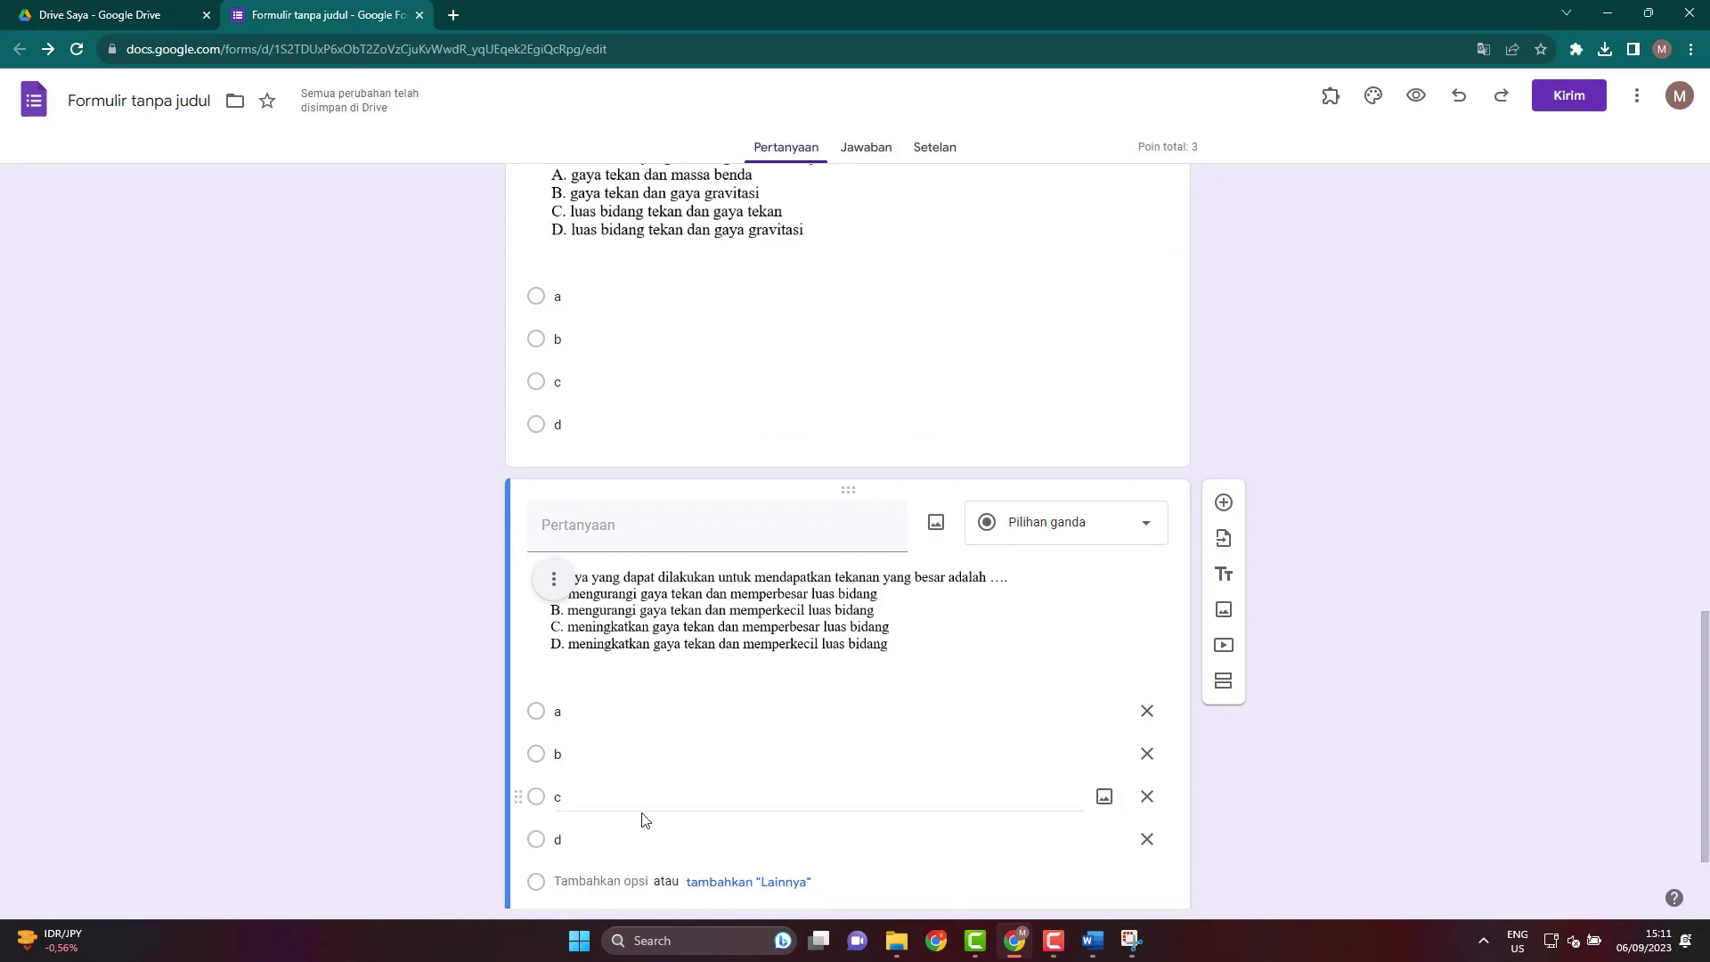
scroll(645, 741, "up", 2)
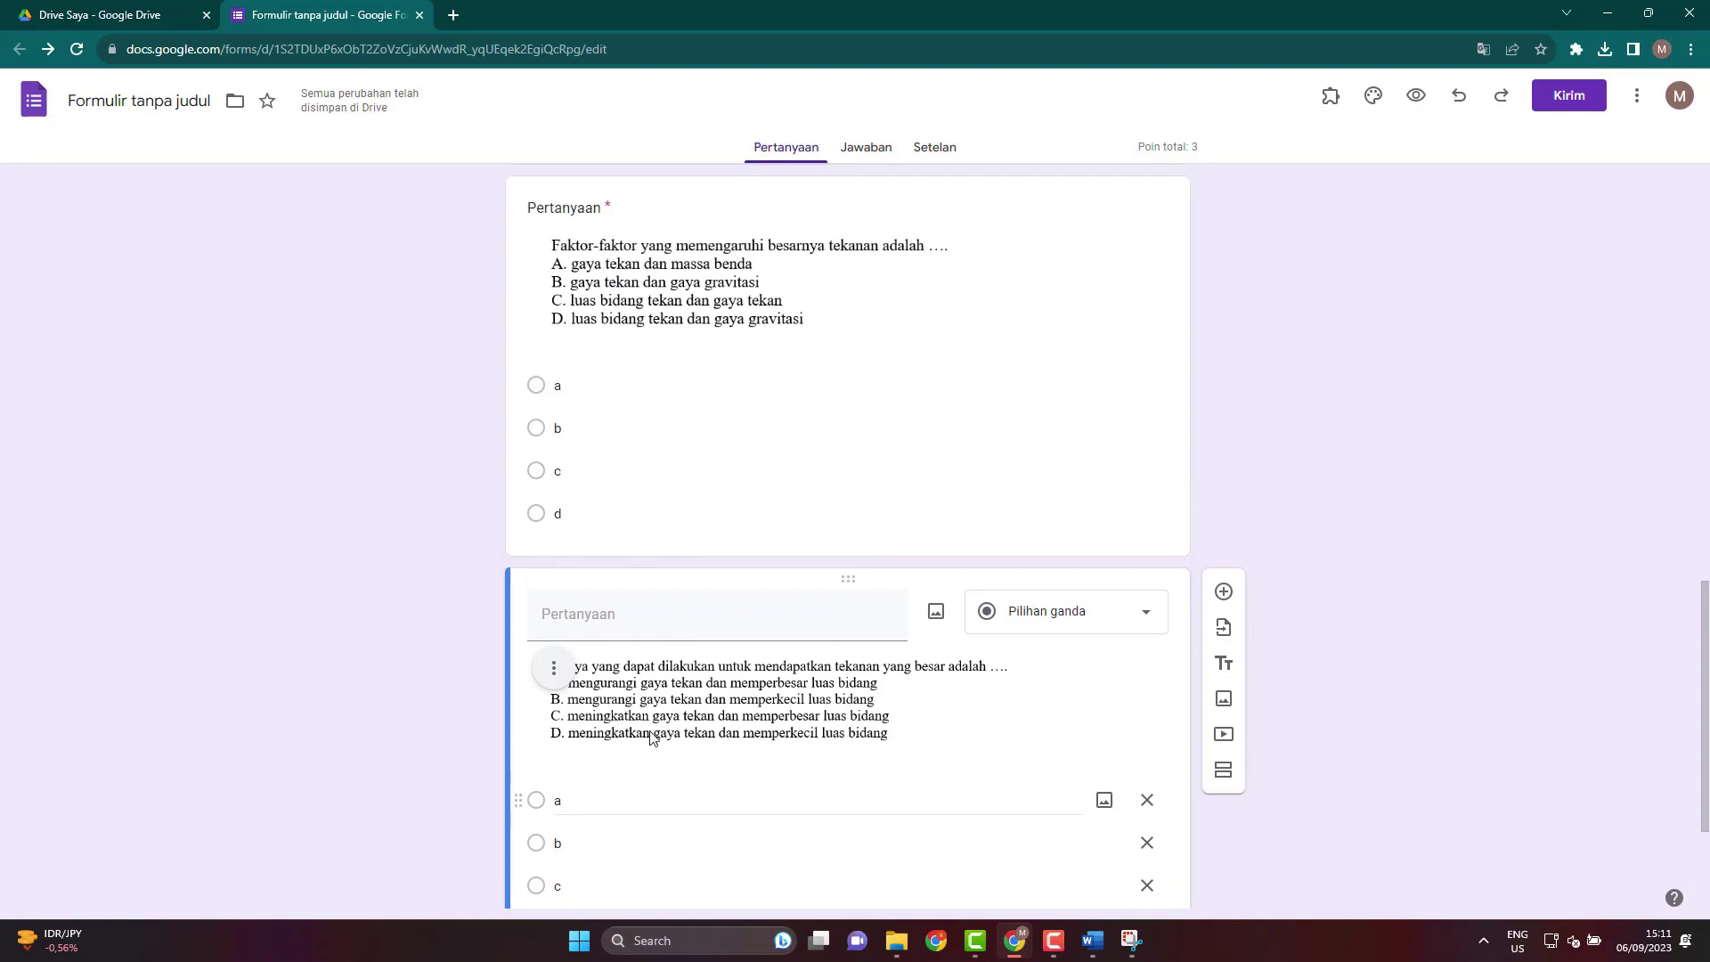
left_click(991, 551)
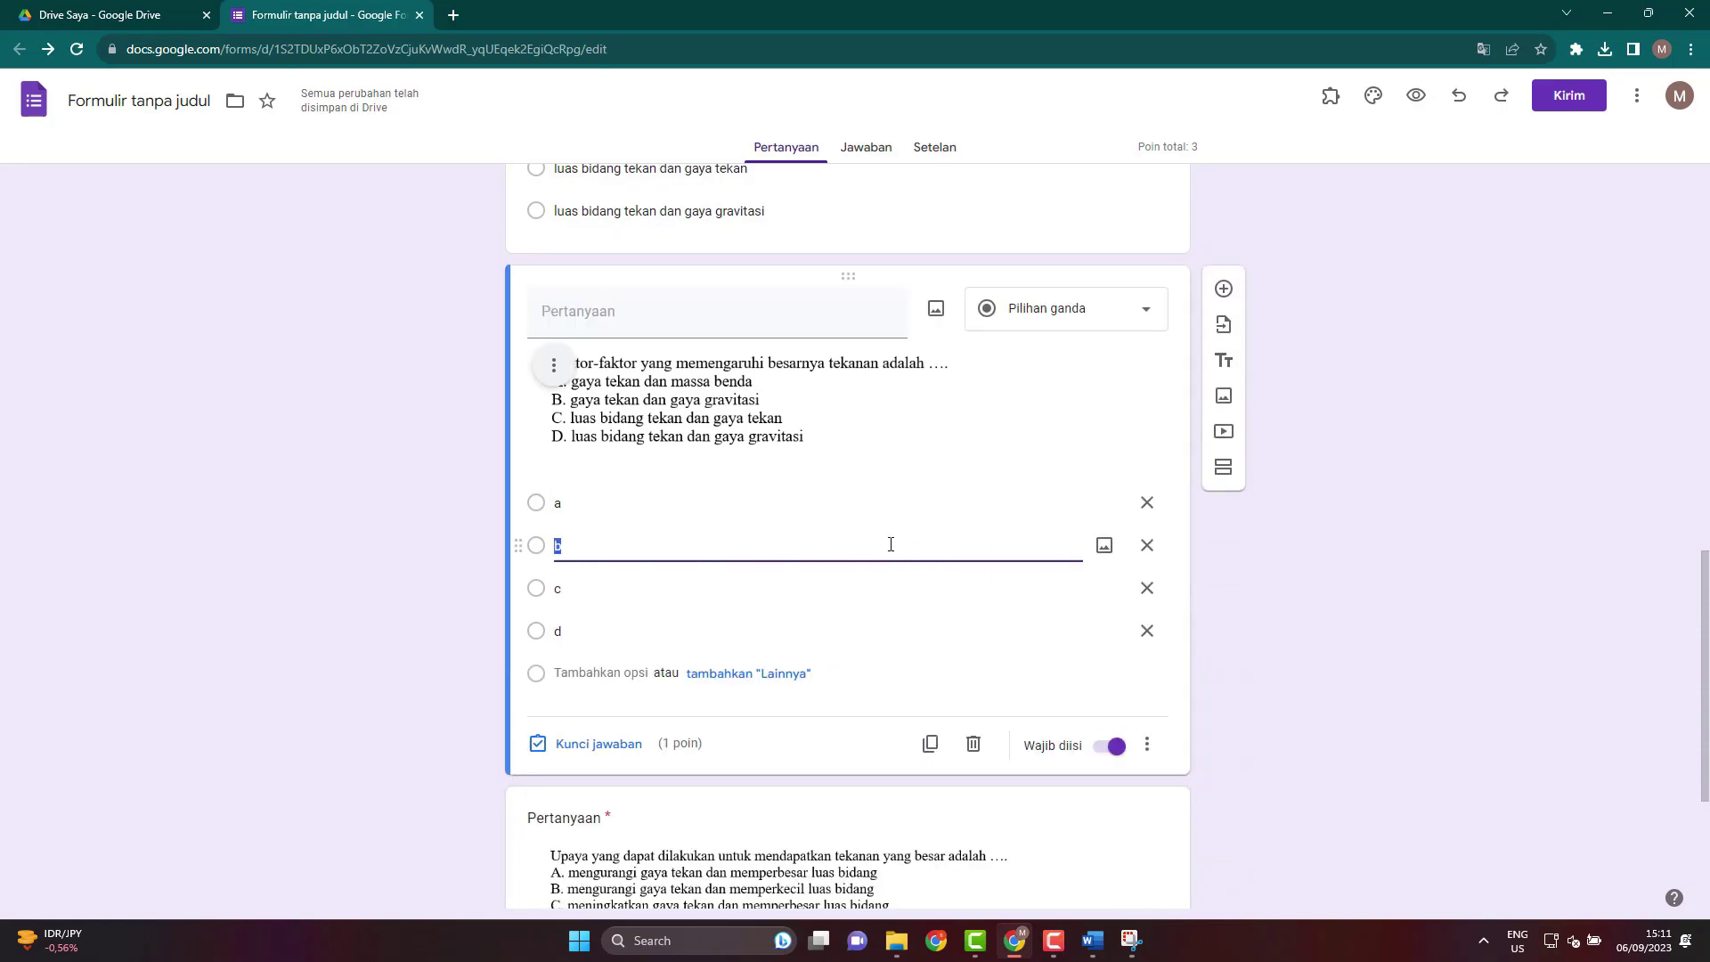
left_click(813, 590)
scroll(763, 753, "down", 3)
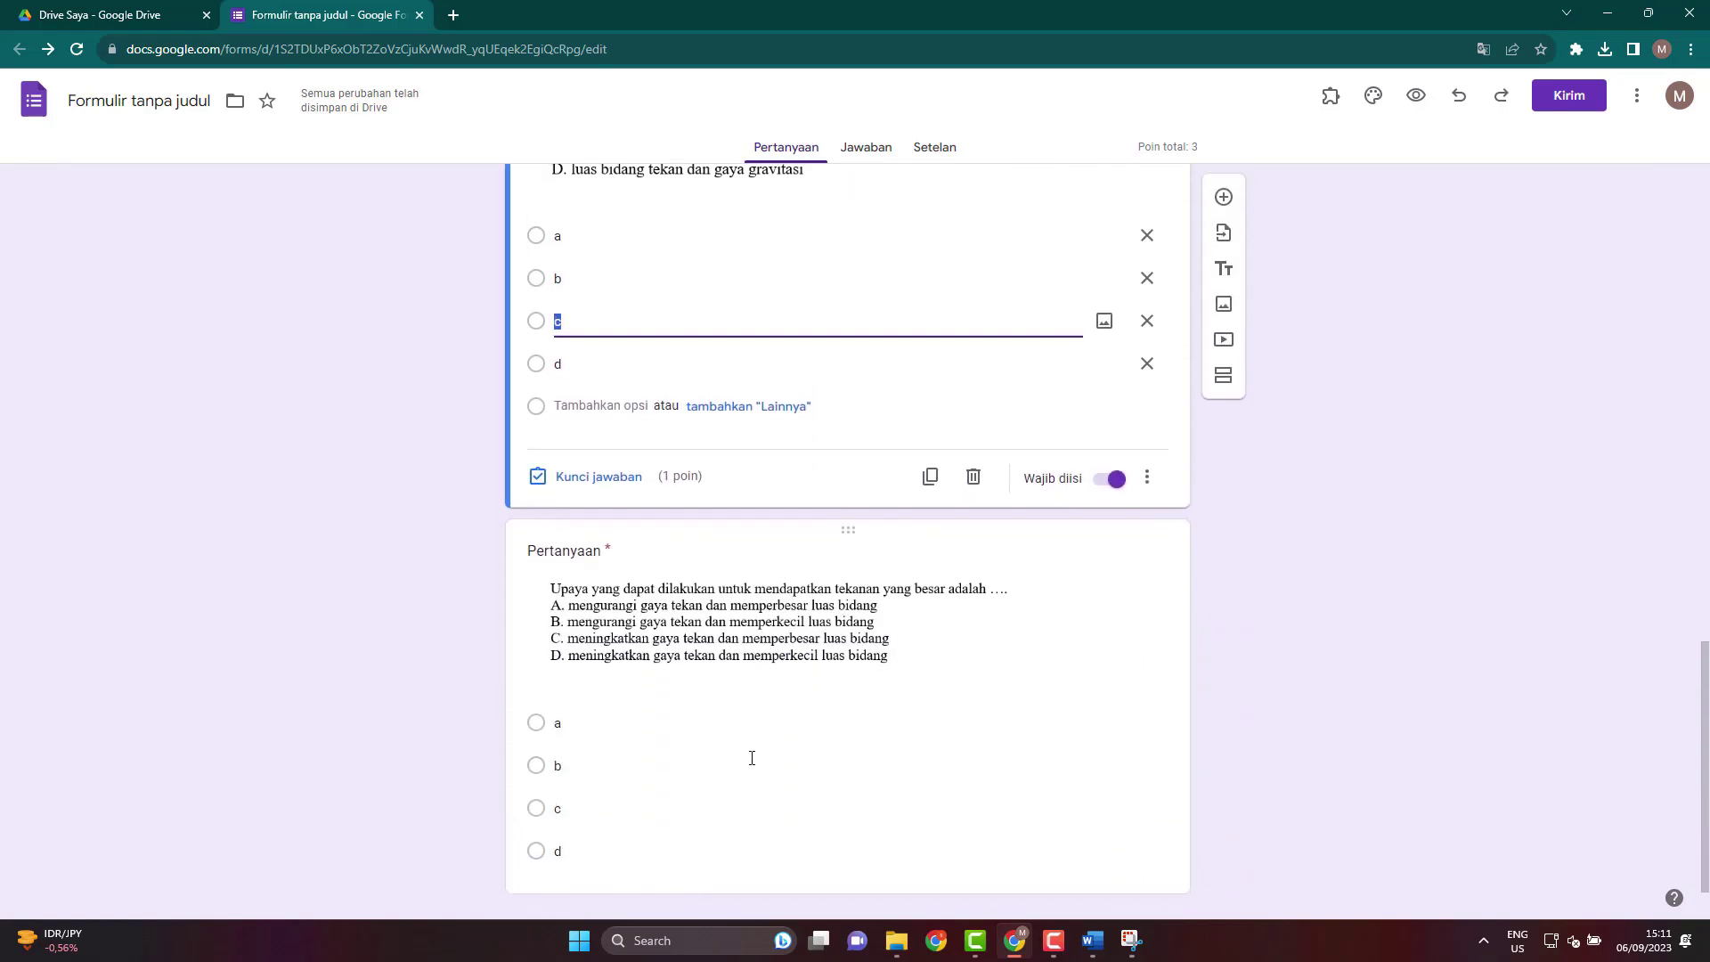
left_click(753, 761)
Open the Kunci jawaban panel for the pressure-factors question, then bring the Word exam forward.
left_click(710, 710)
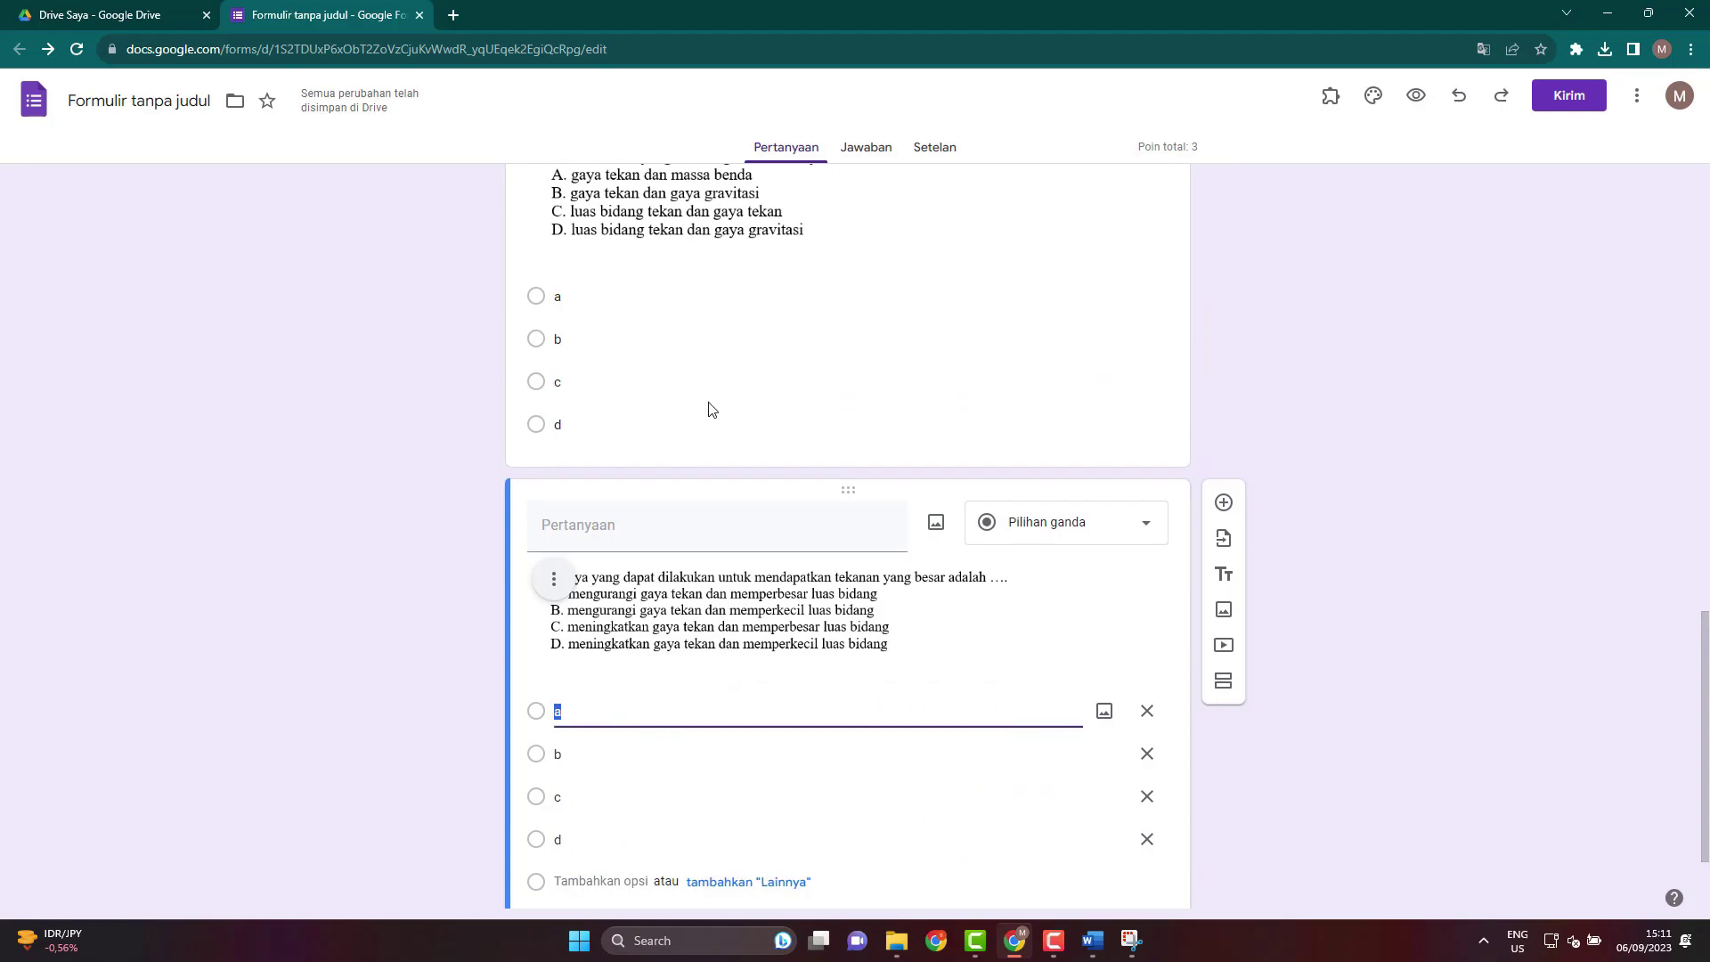
left_click(724, 378)
left_click(703, 412)
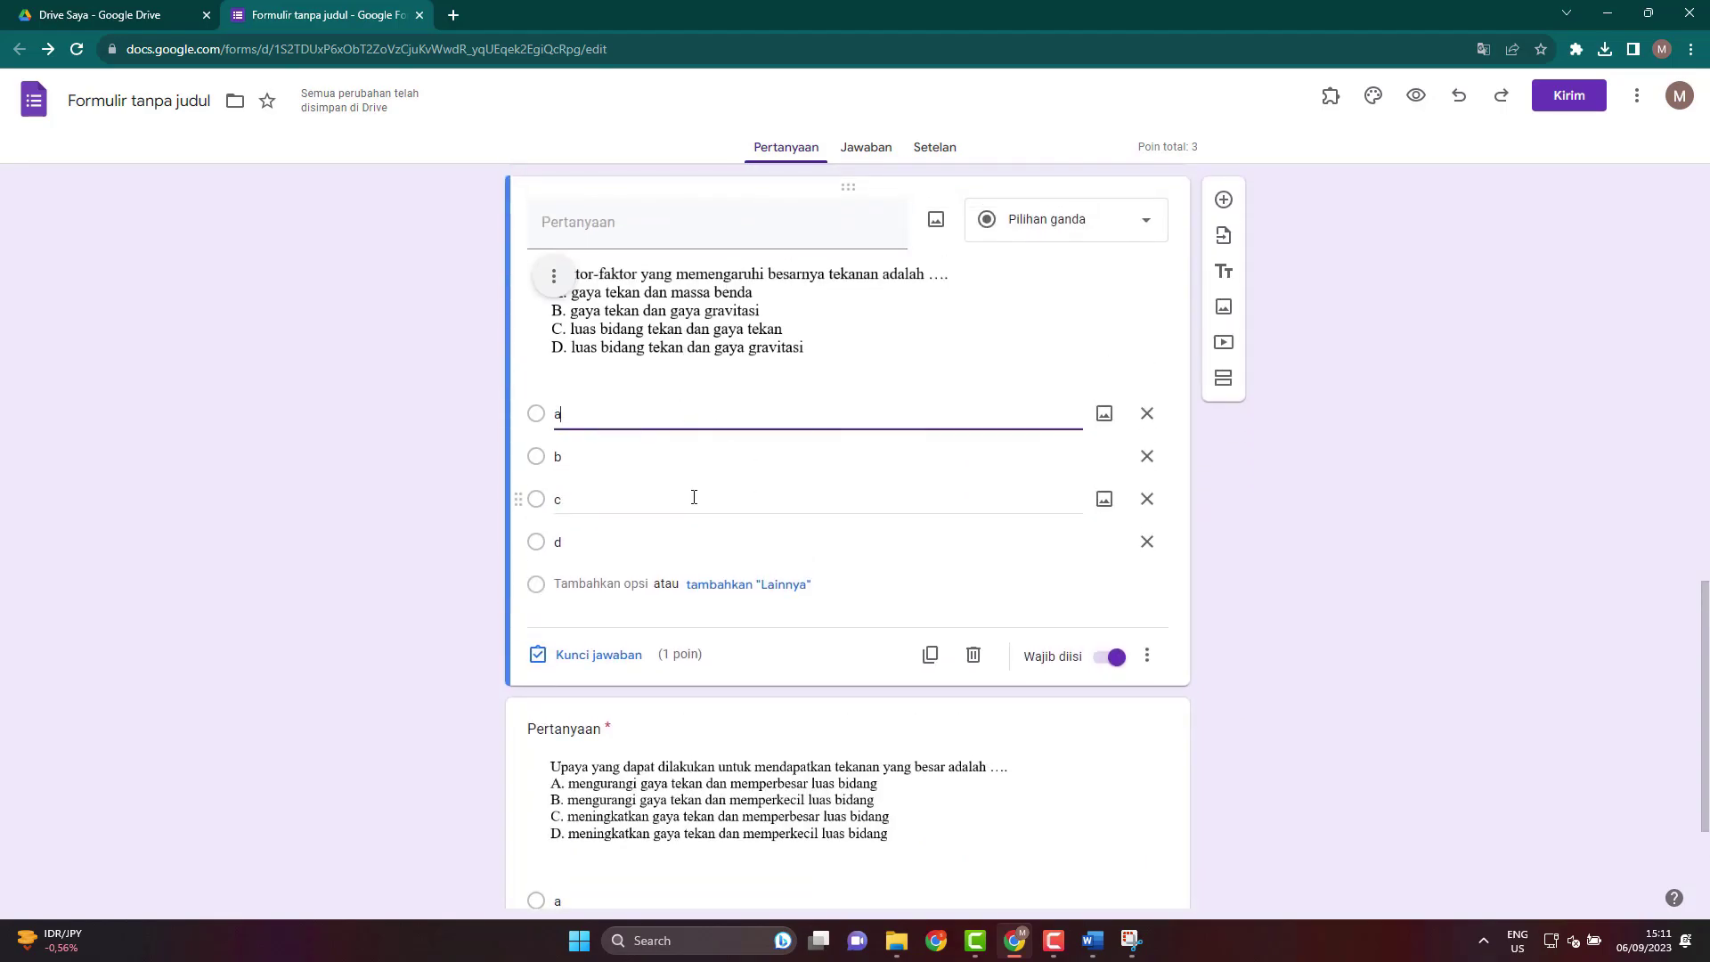
left_click(619, 540)
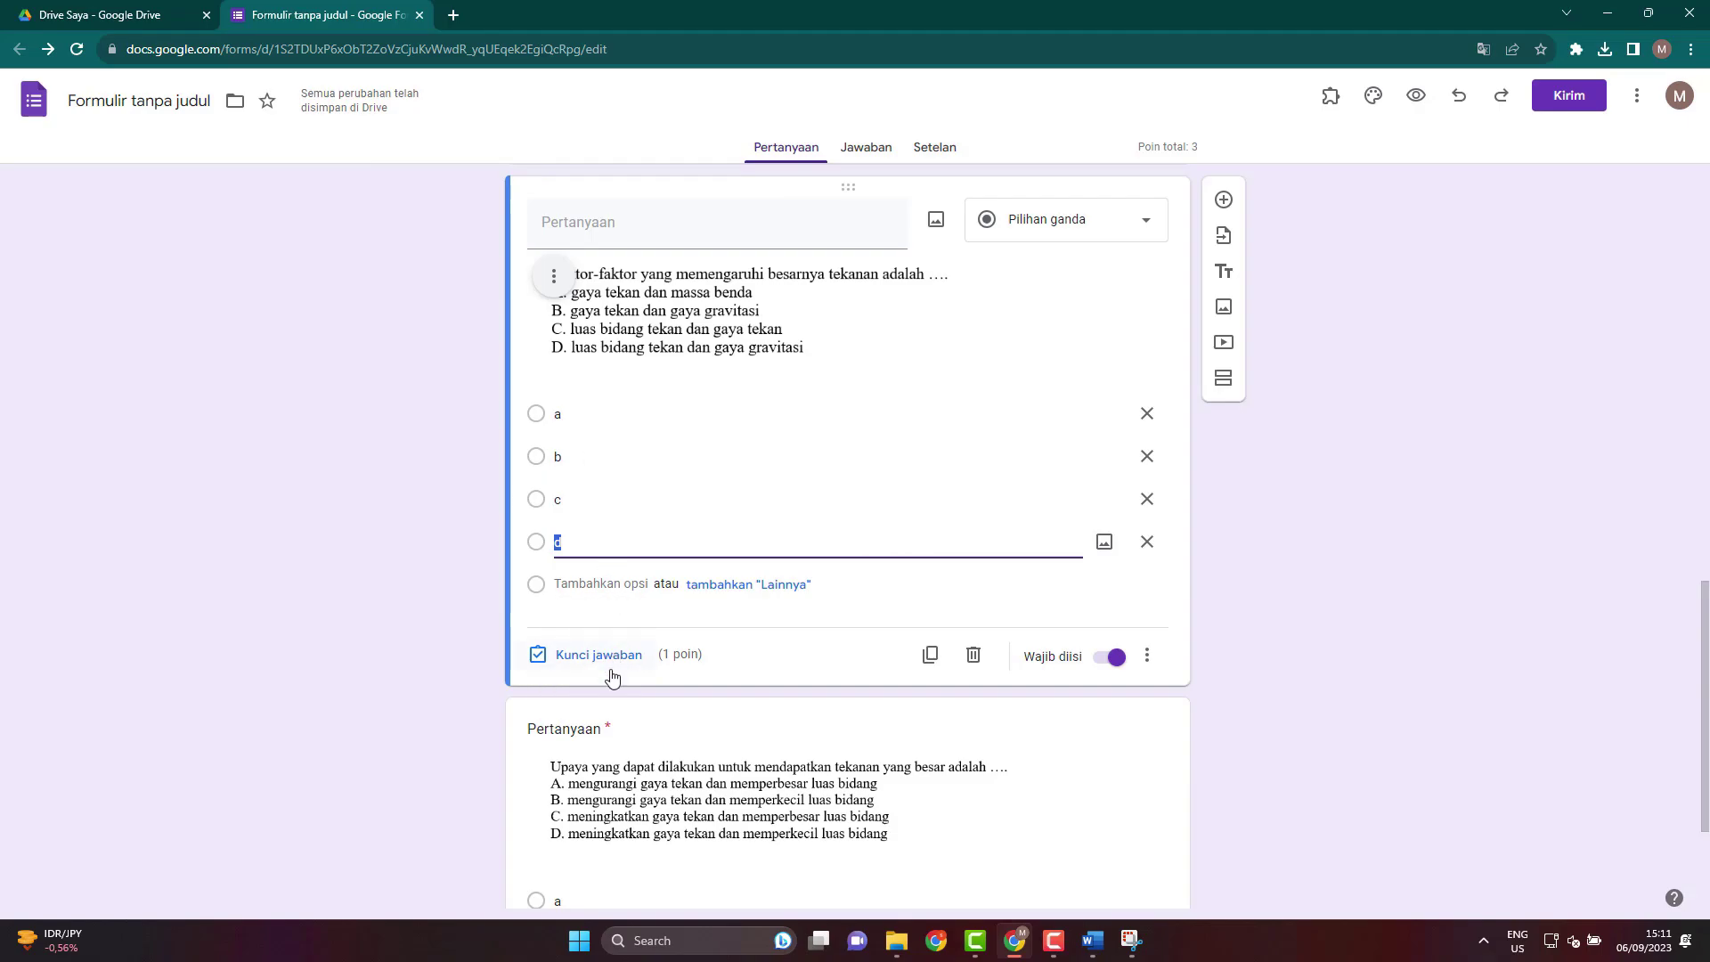
left_click(581, 659)
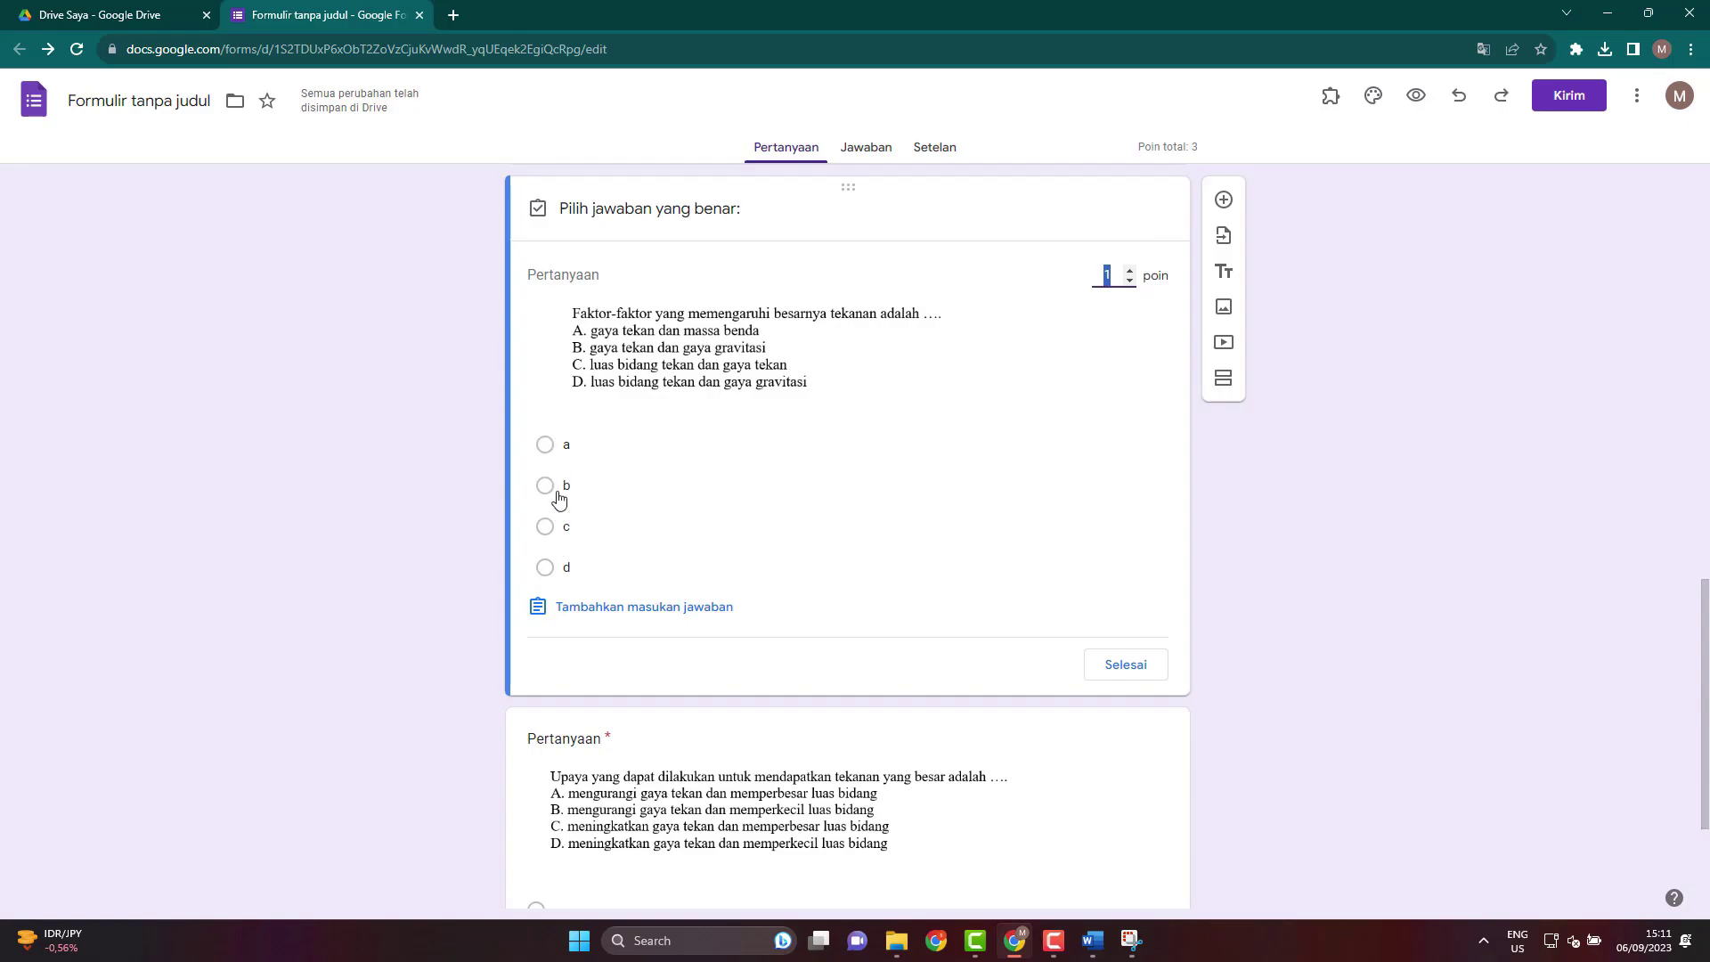
left_click(1097, 944)
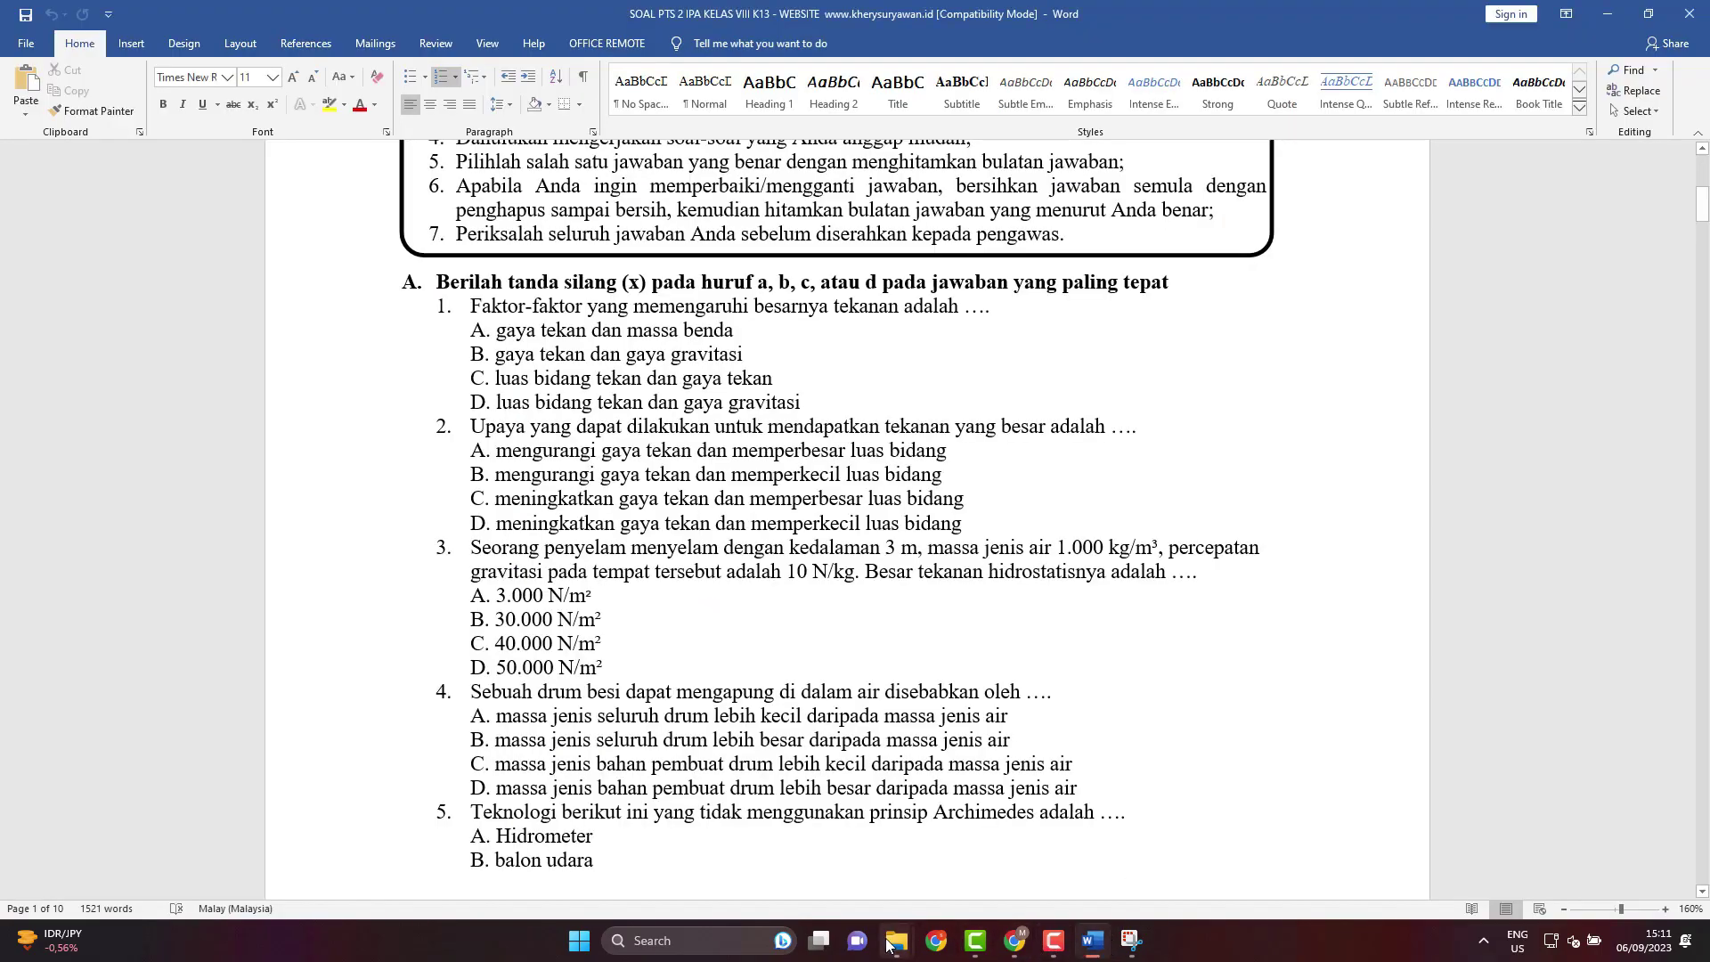
Open the KUNCI JAWABAN UTS IPA KELAS 8 answer-key file from the exam folder to read the answers.
mouse_move(896, 944)
left_click(971, 871)
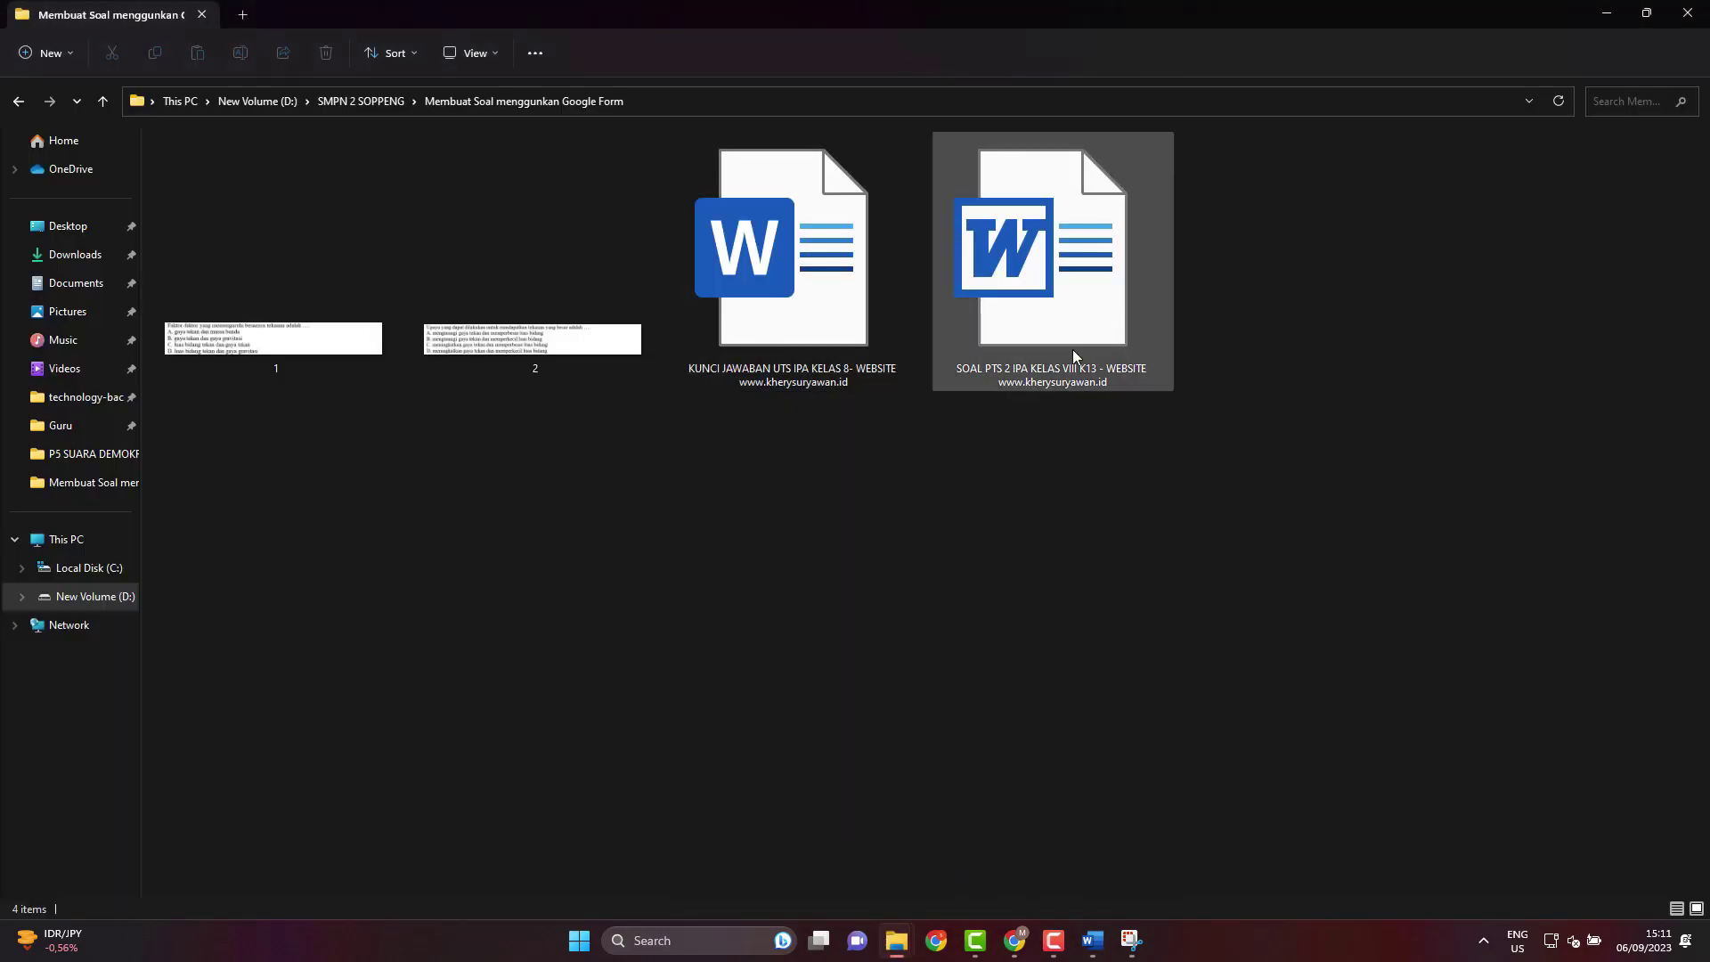
left_click(822, 351)
double_click(821, 350)
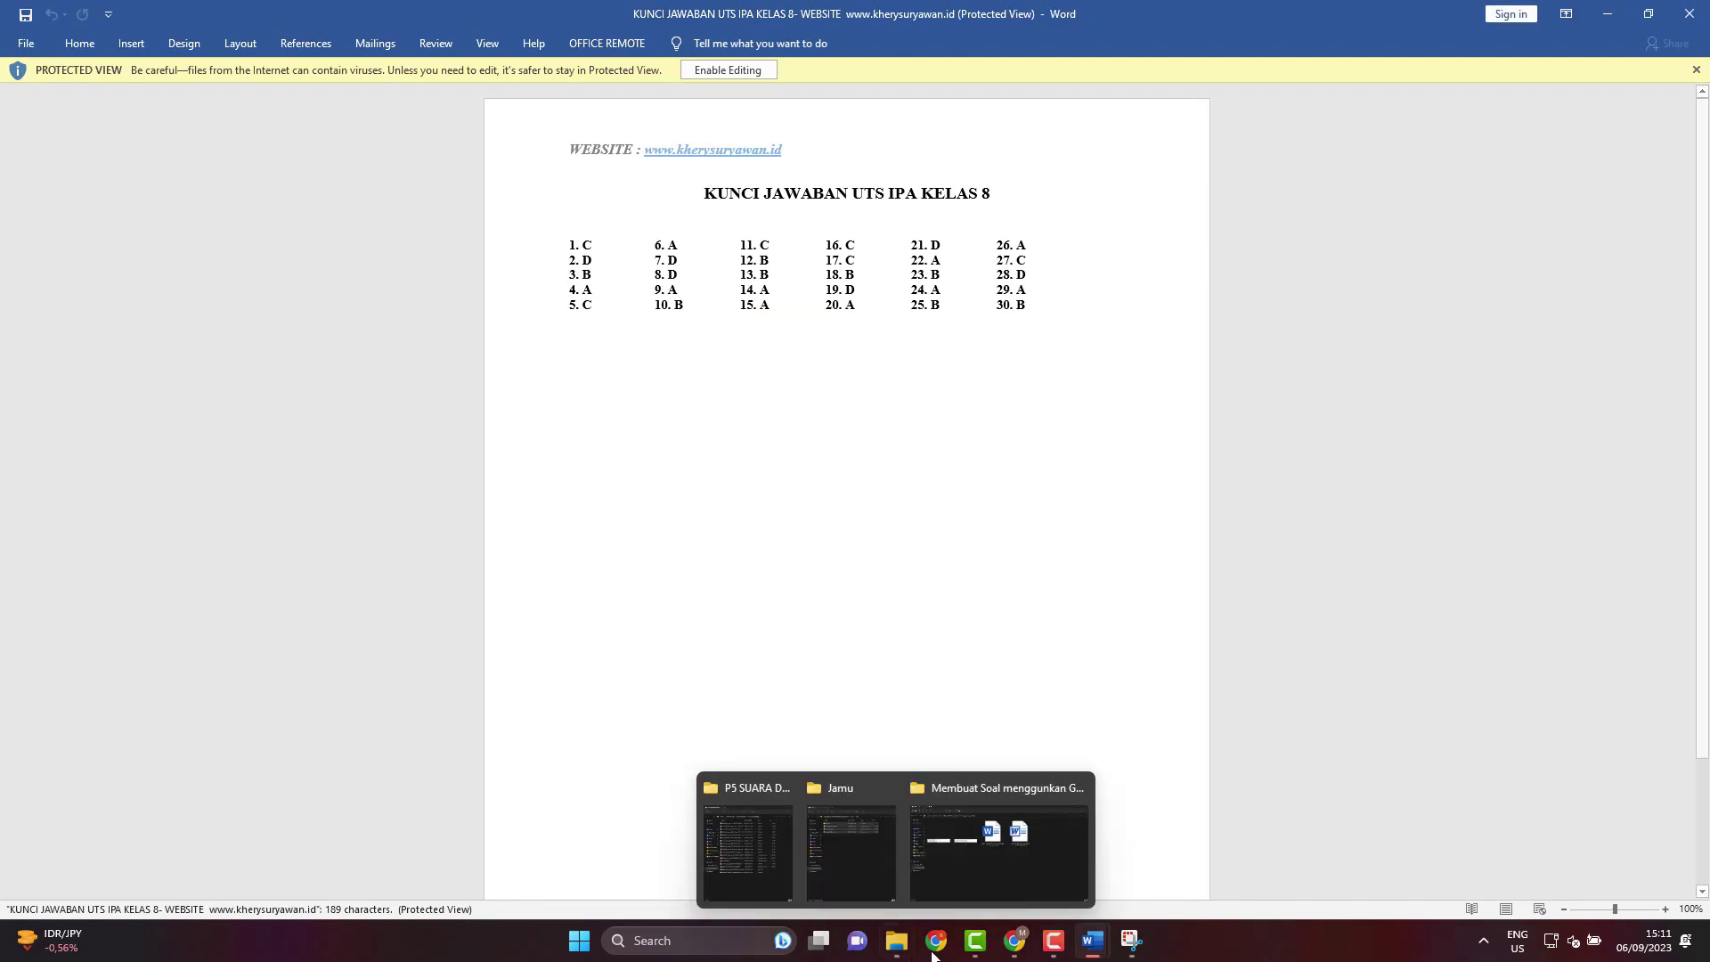
mouse_move(1133, 949)
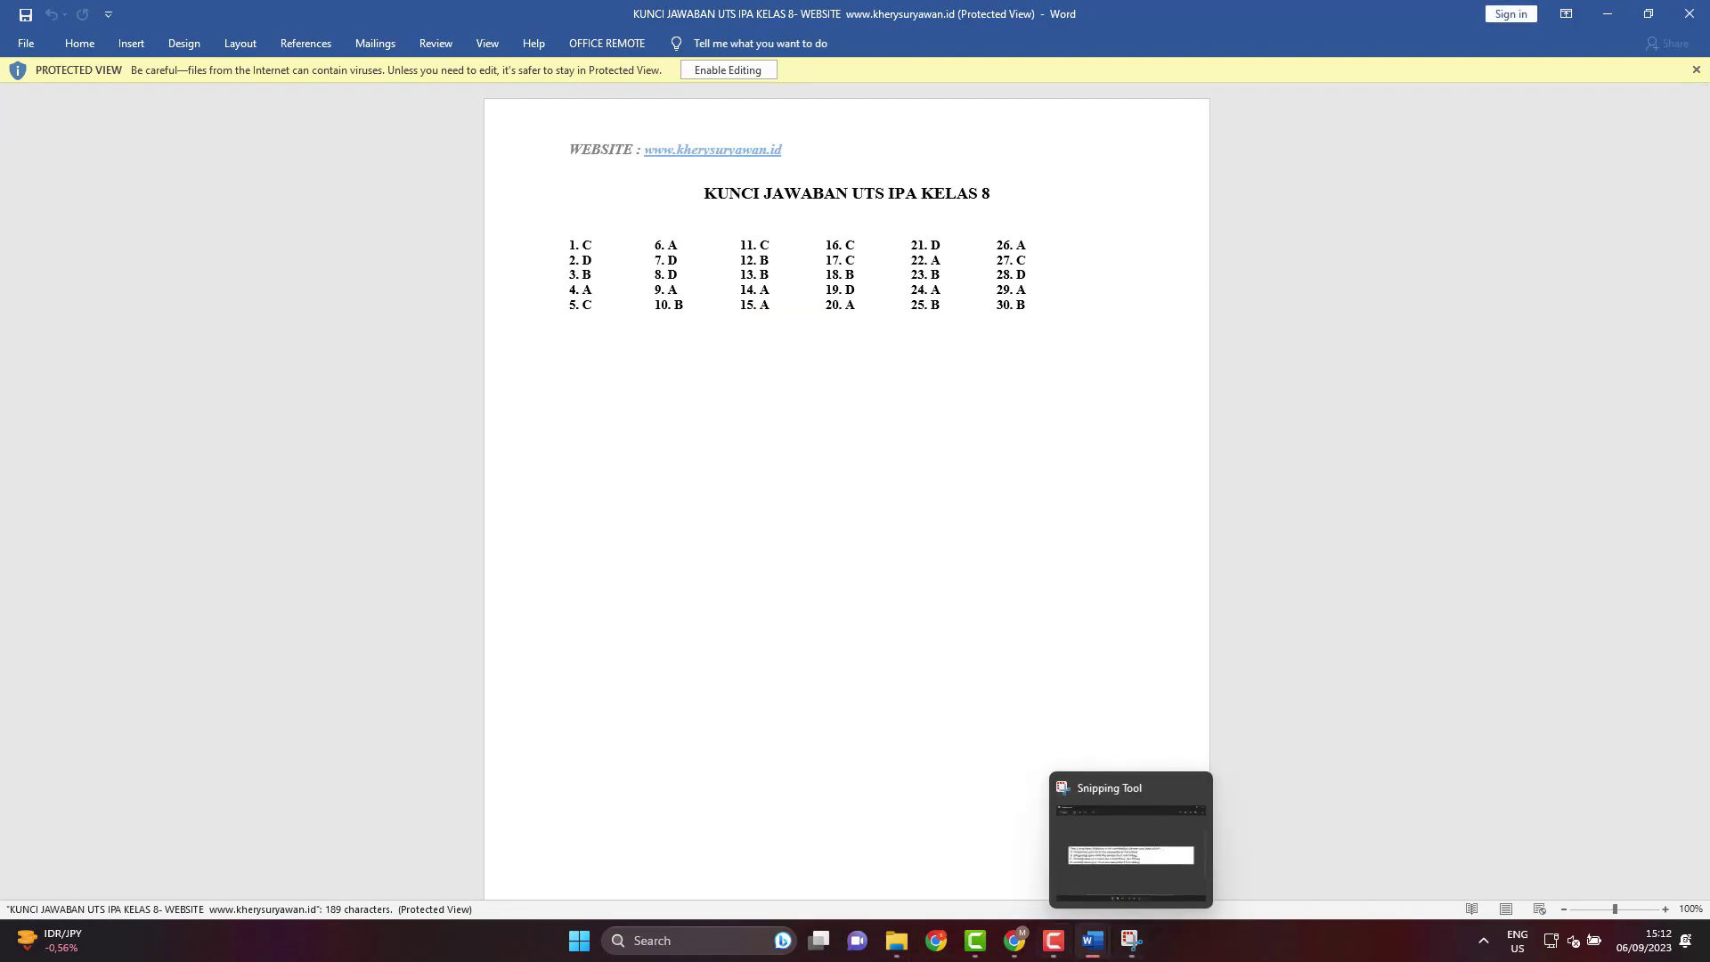
left_click(1014, 942)
Mark c as the correct answer for the pressure-factors question.
left_click(546, 528)
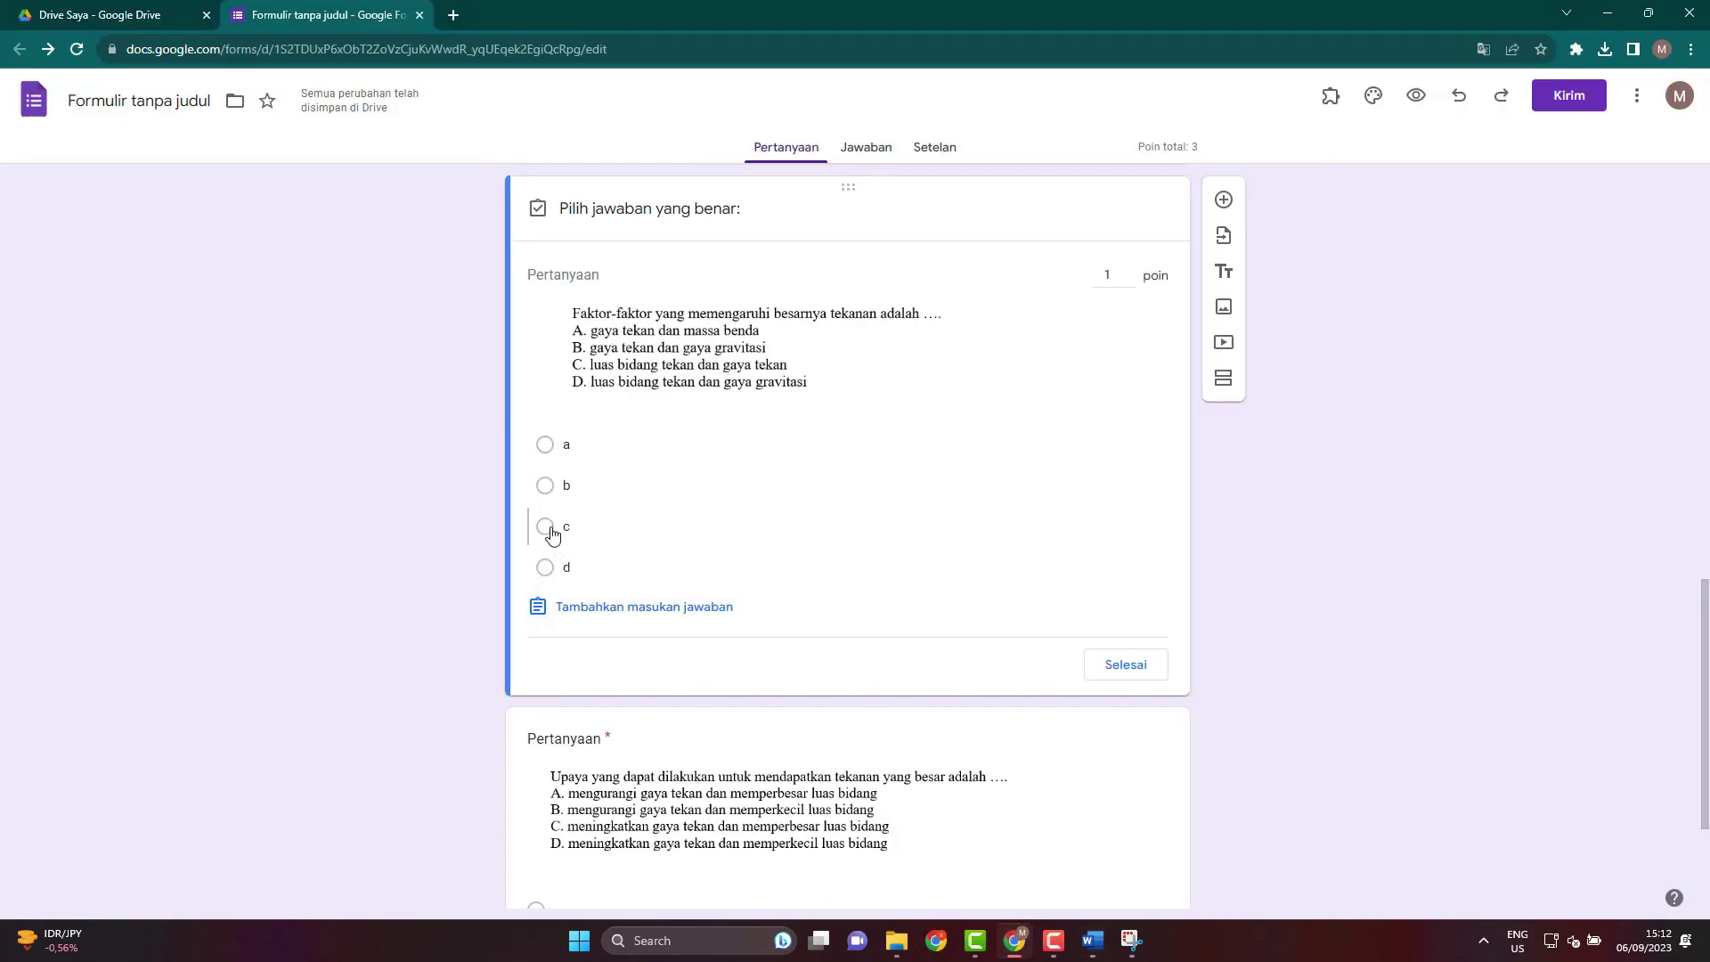
left_click(1106, 668)
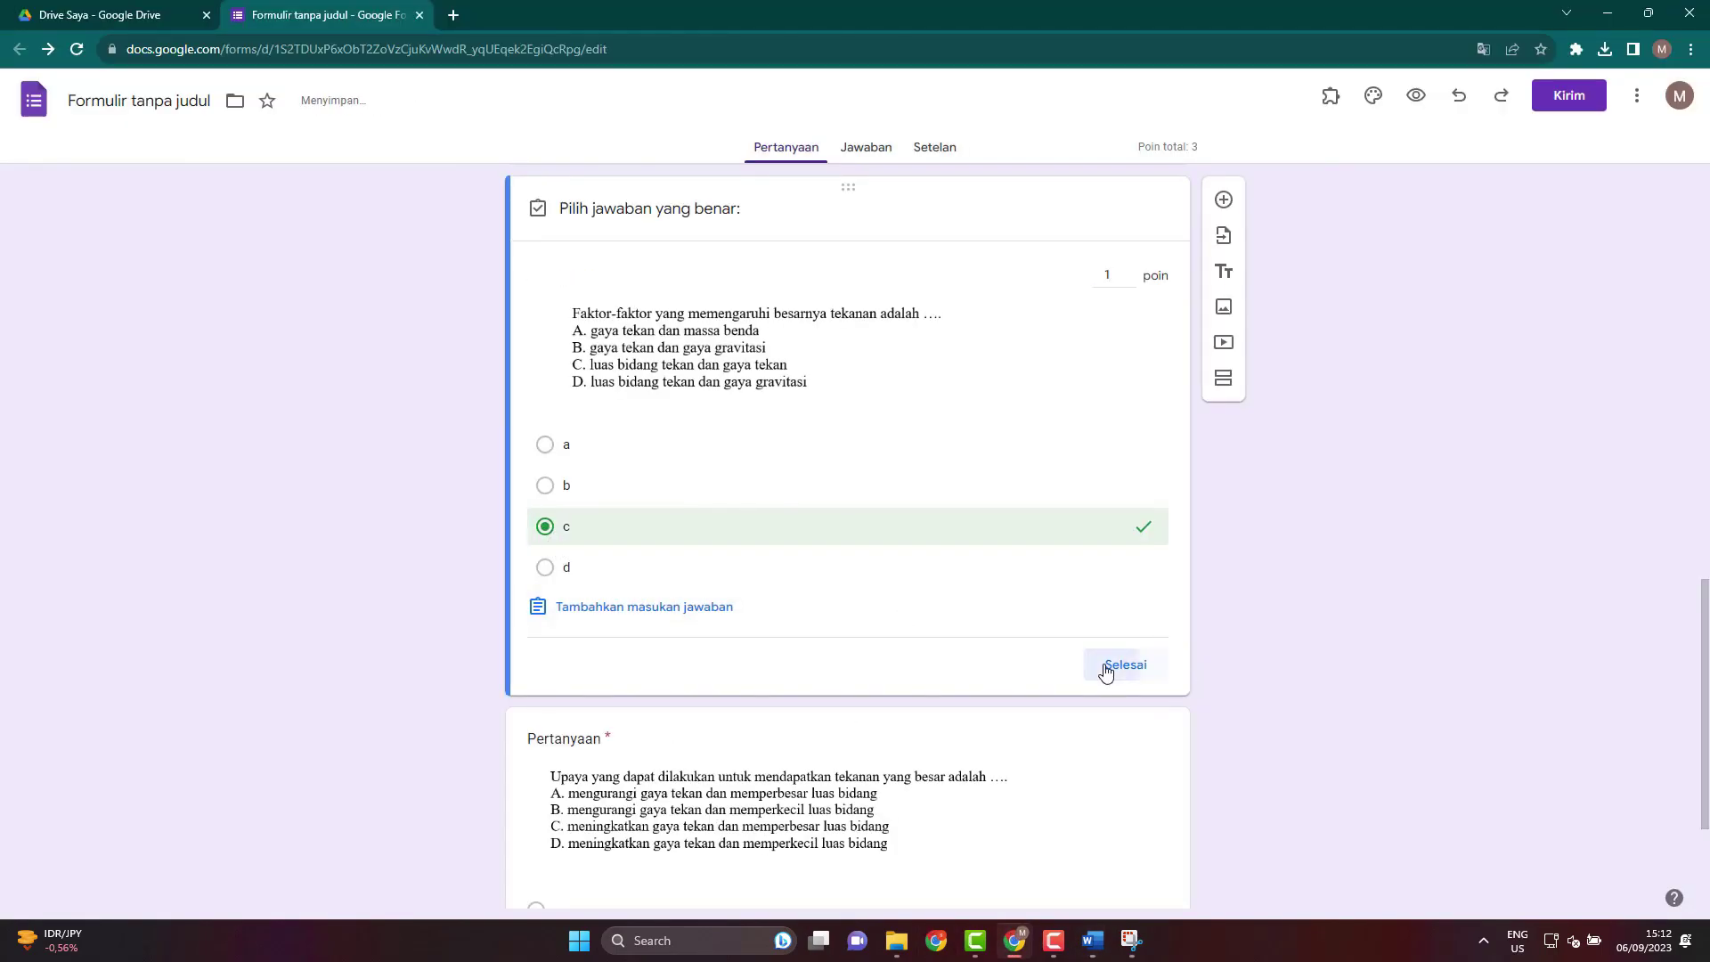
scroll(870, 692, "down", 3)
Set d as the correct answer for the high-pressure question.
left_click(832, 676)
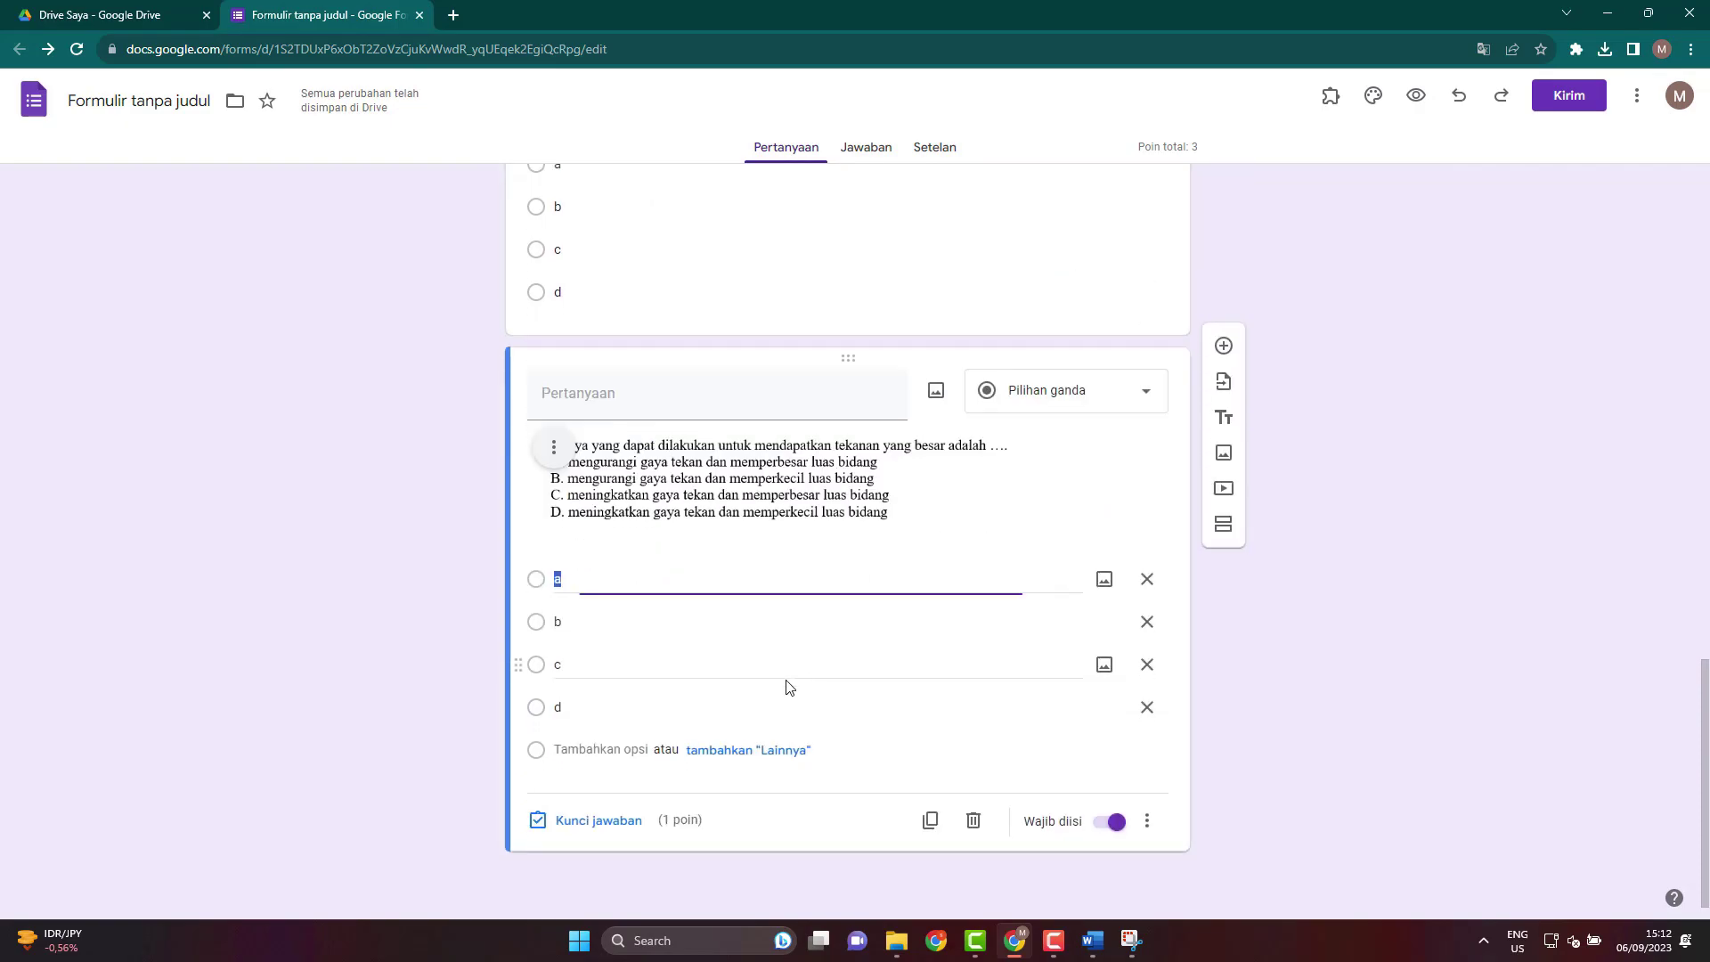
left_click(587, 818)
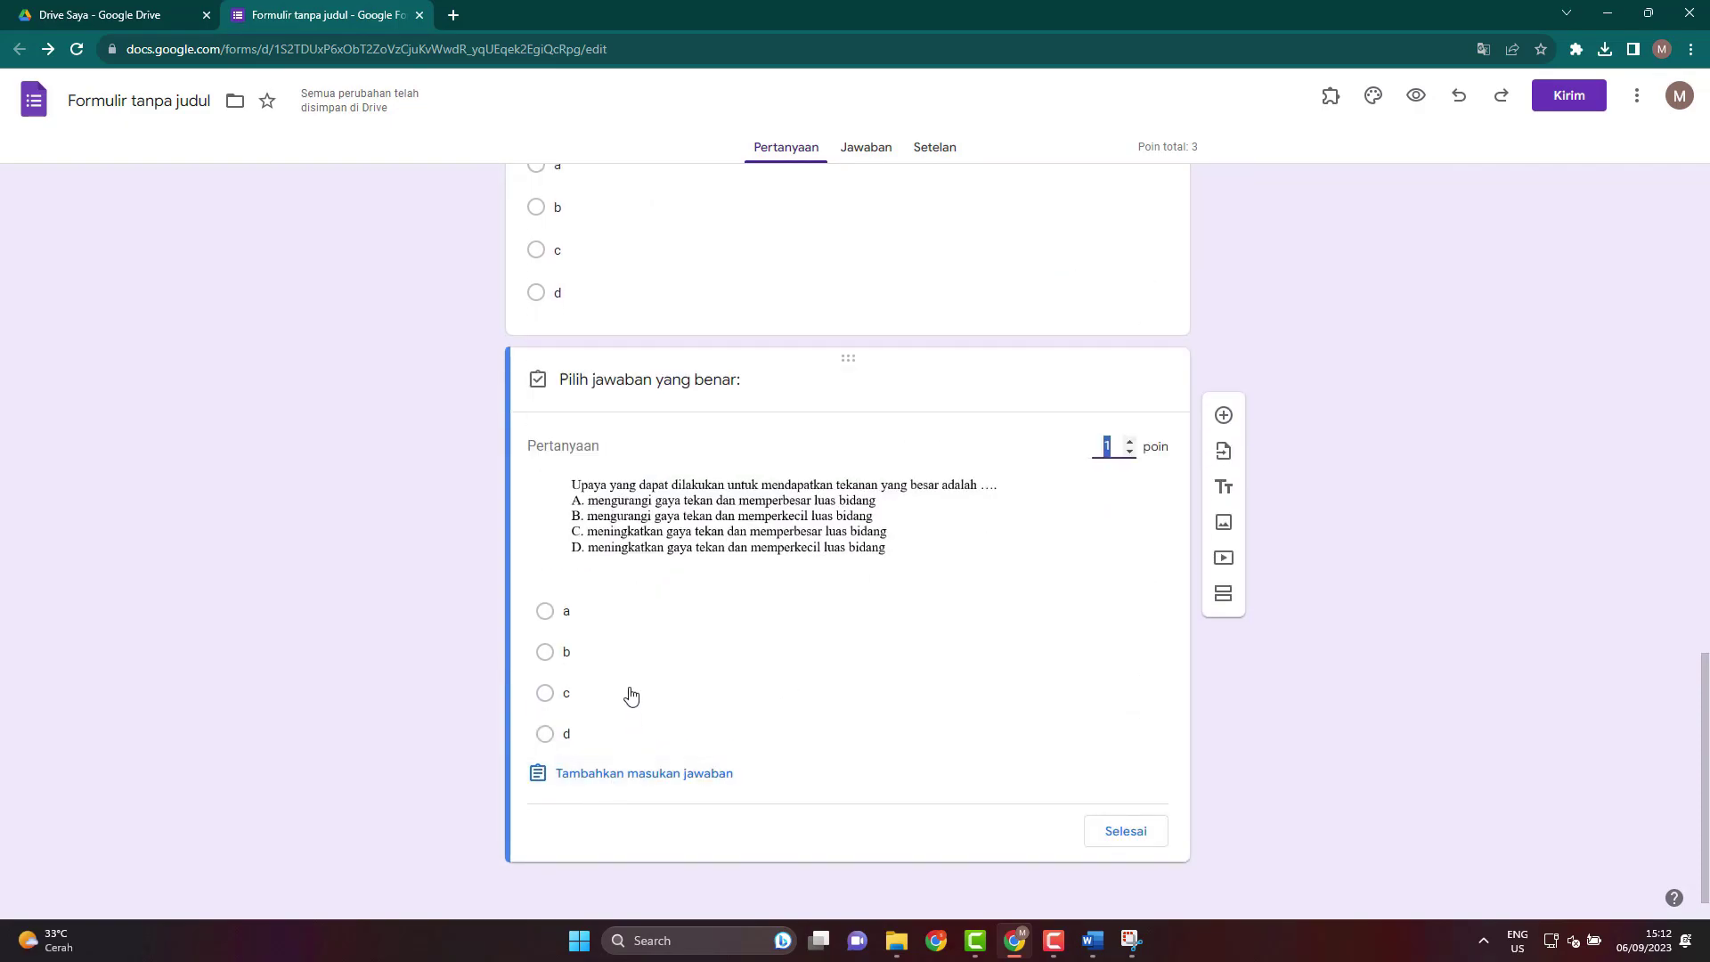
left_click(547, 740)
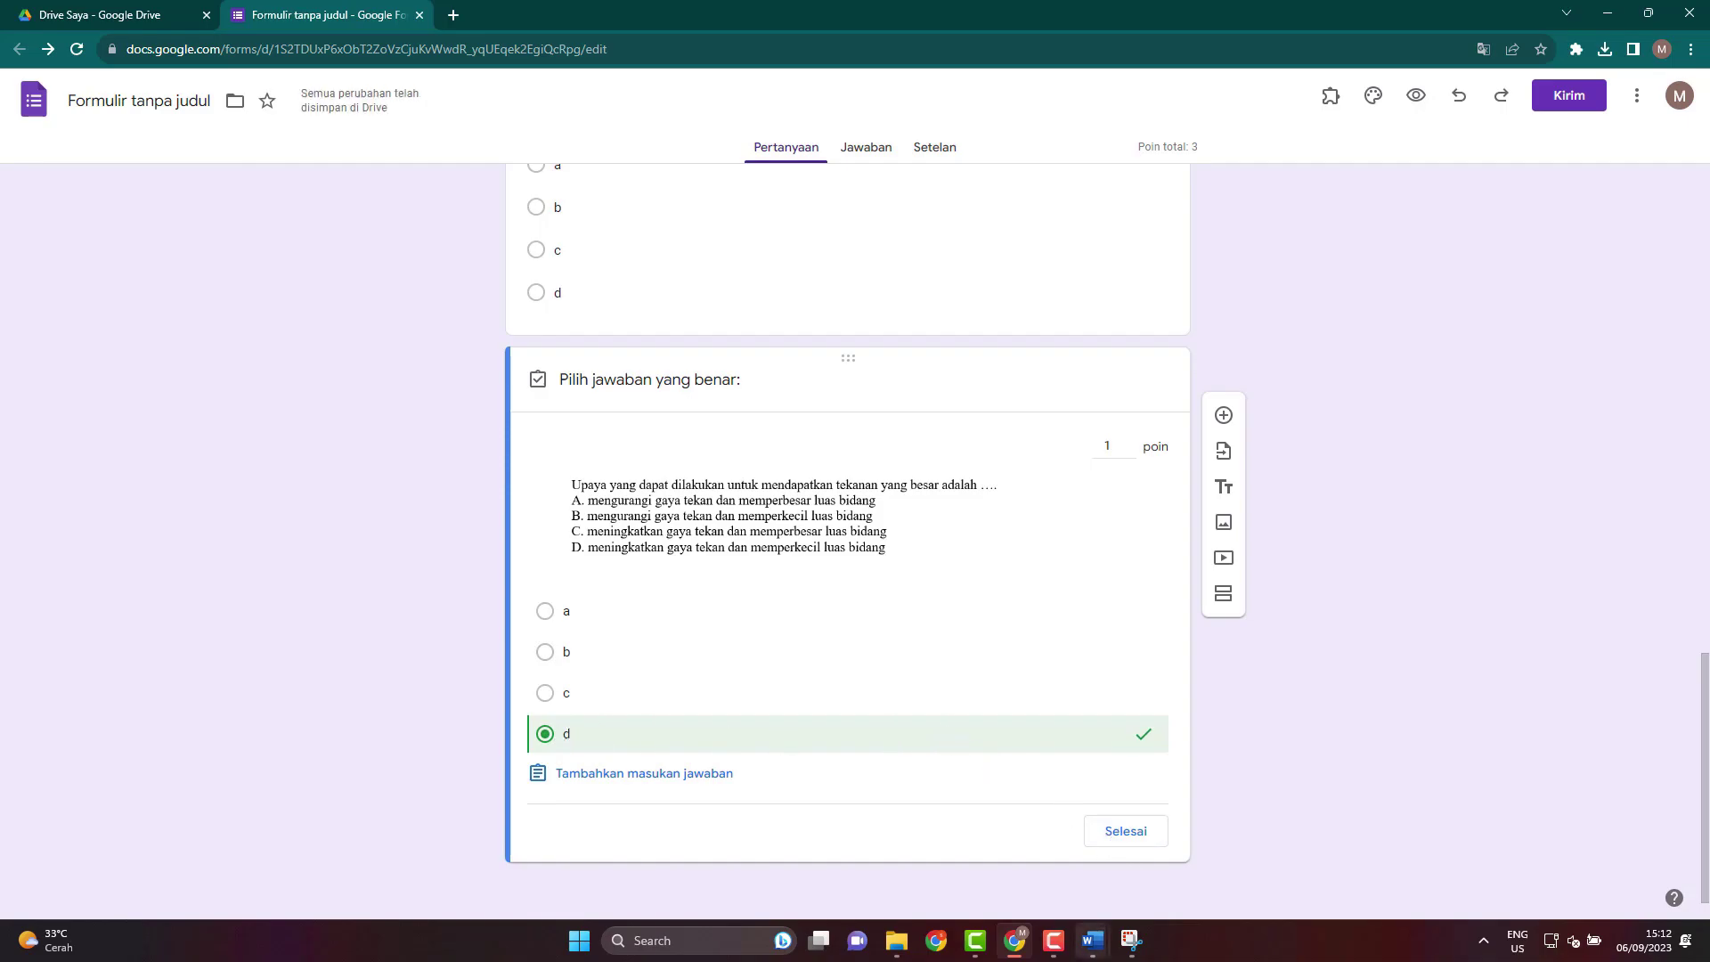
mouse_move(1093, 940)
mouse_move(1147, 866)
left_click(1127, 832)
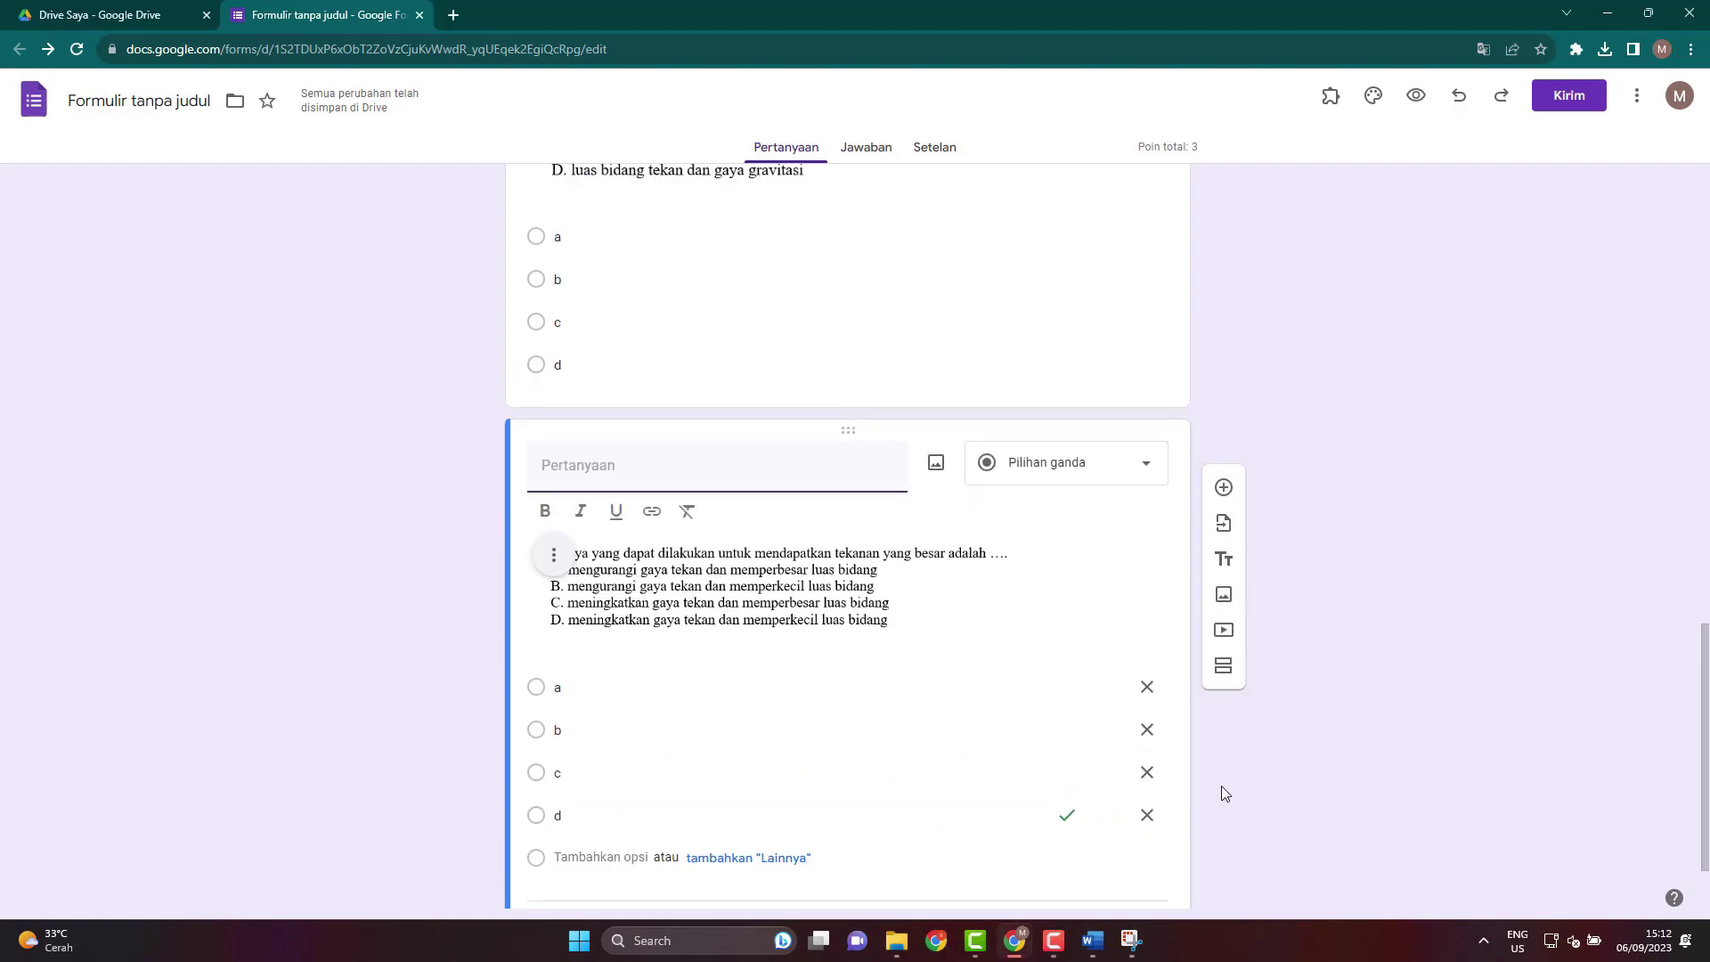
scroll(1291, 807, "up", 2)
scroll(1296, 821, "up", 2)
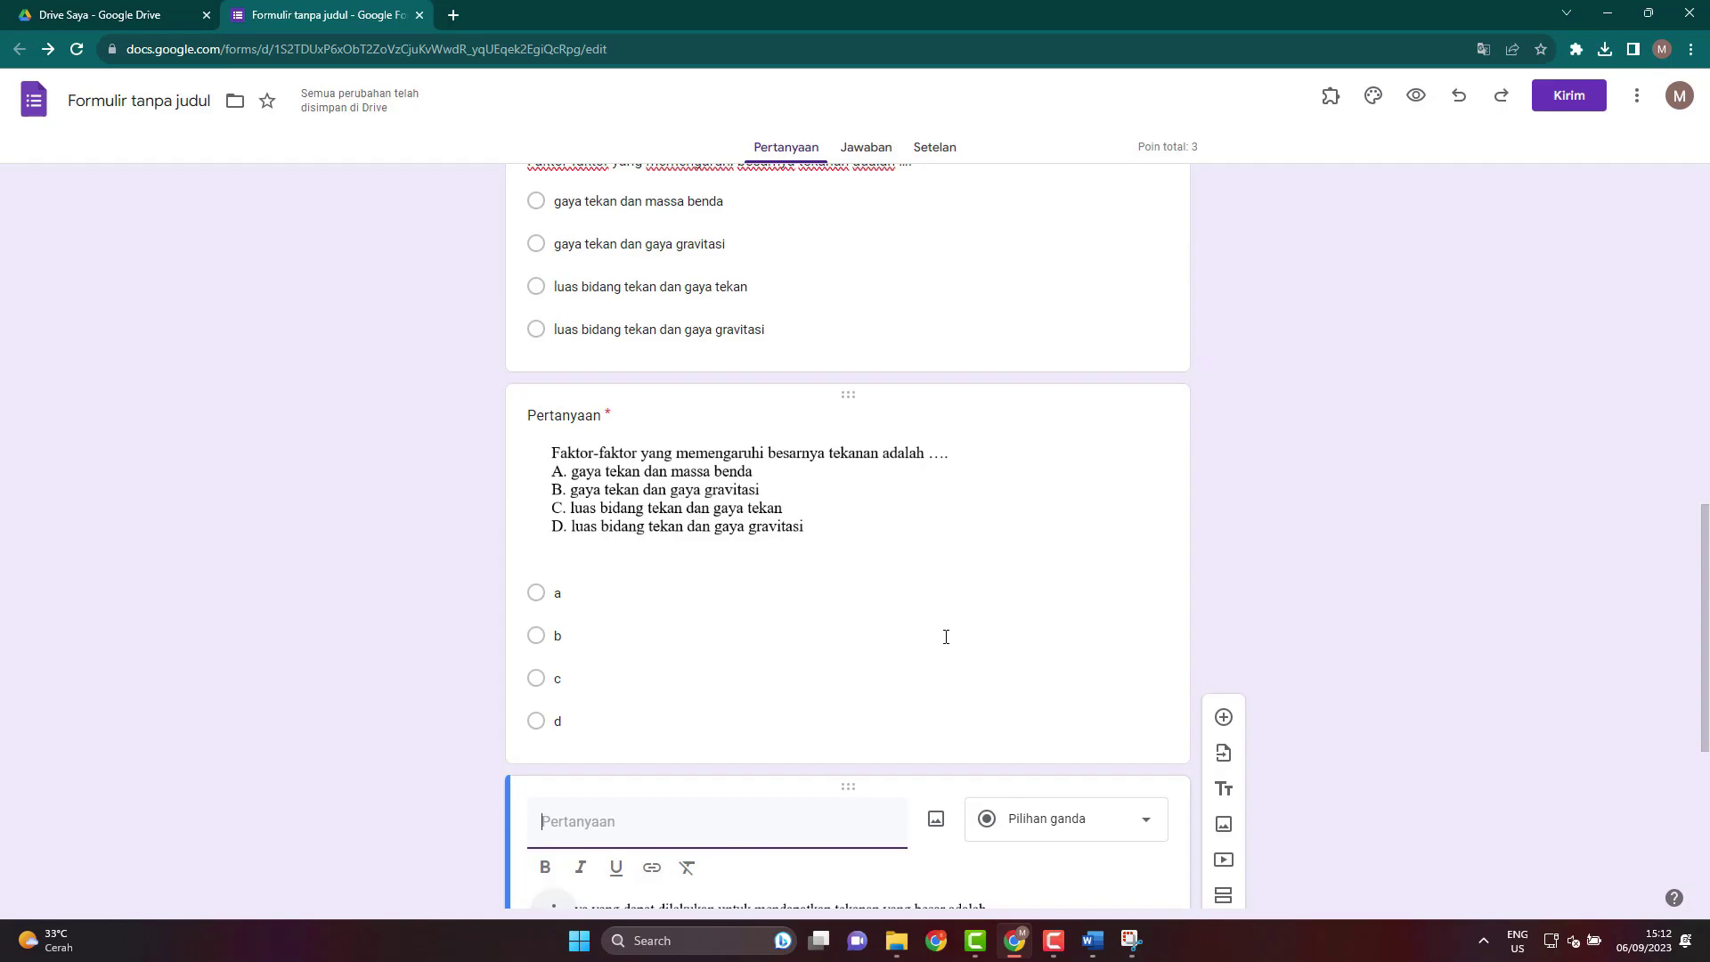
scroll(801, 622, "up", 2)
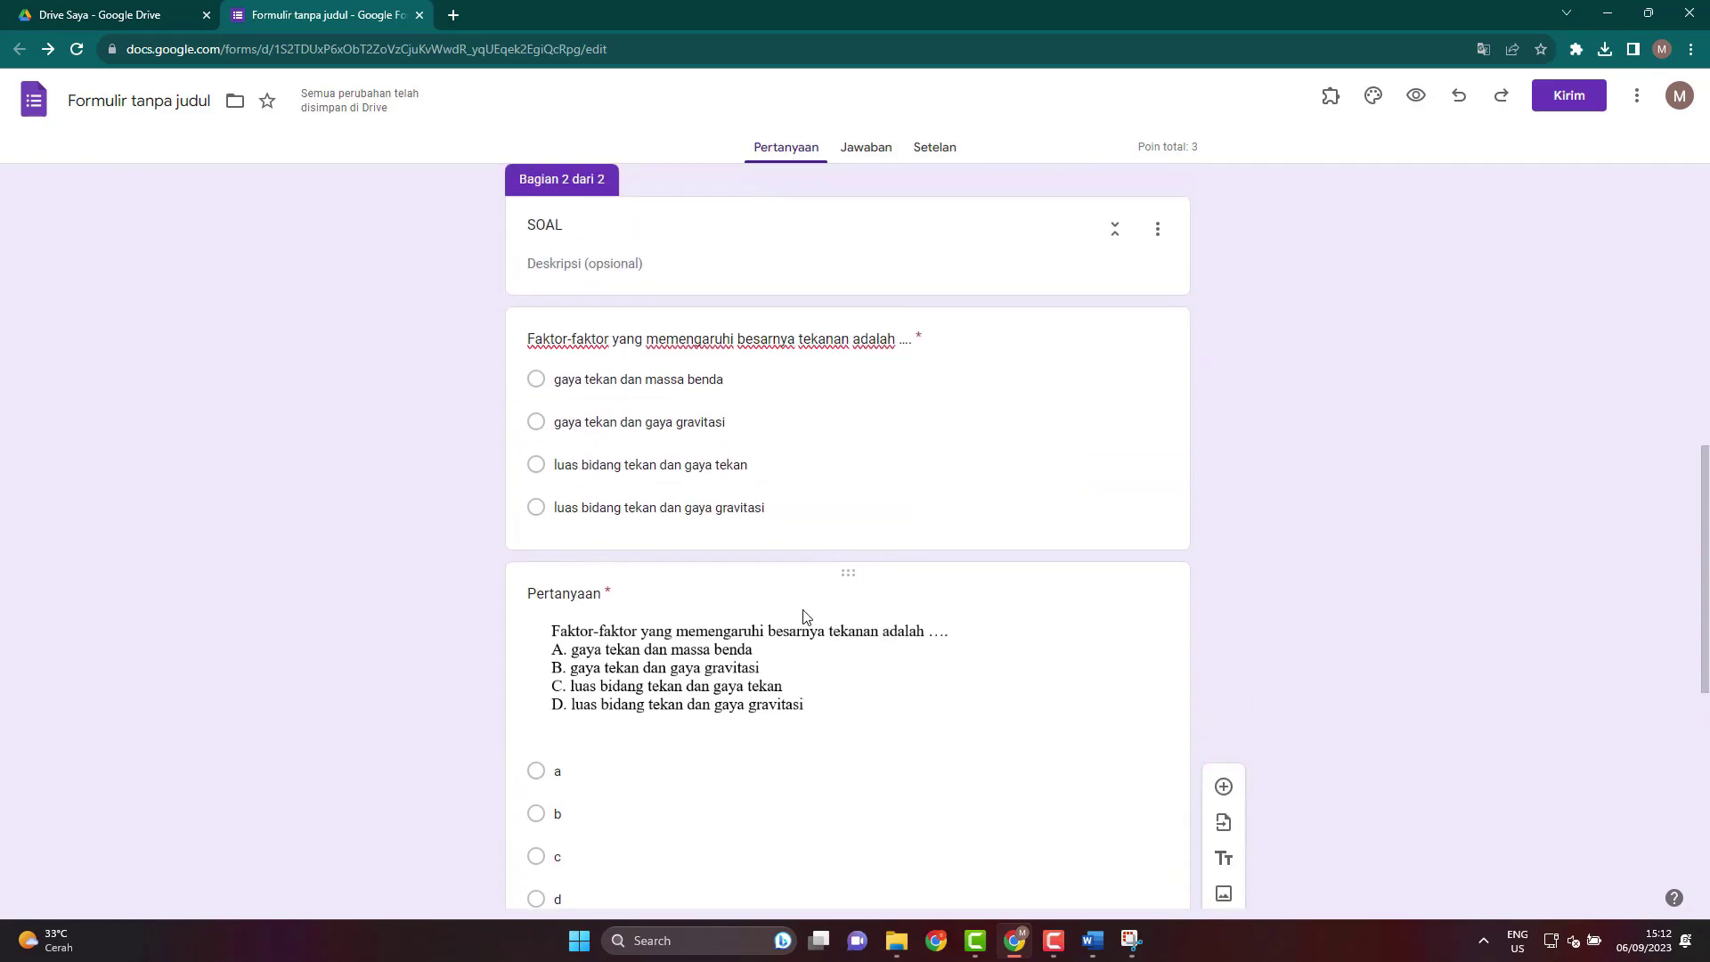
left_click(833, 341)
left_click(840, 375)
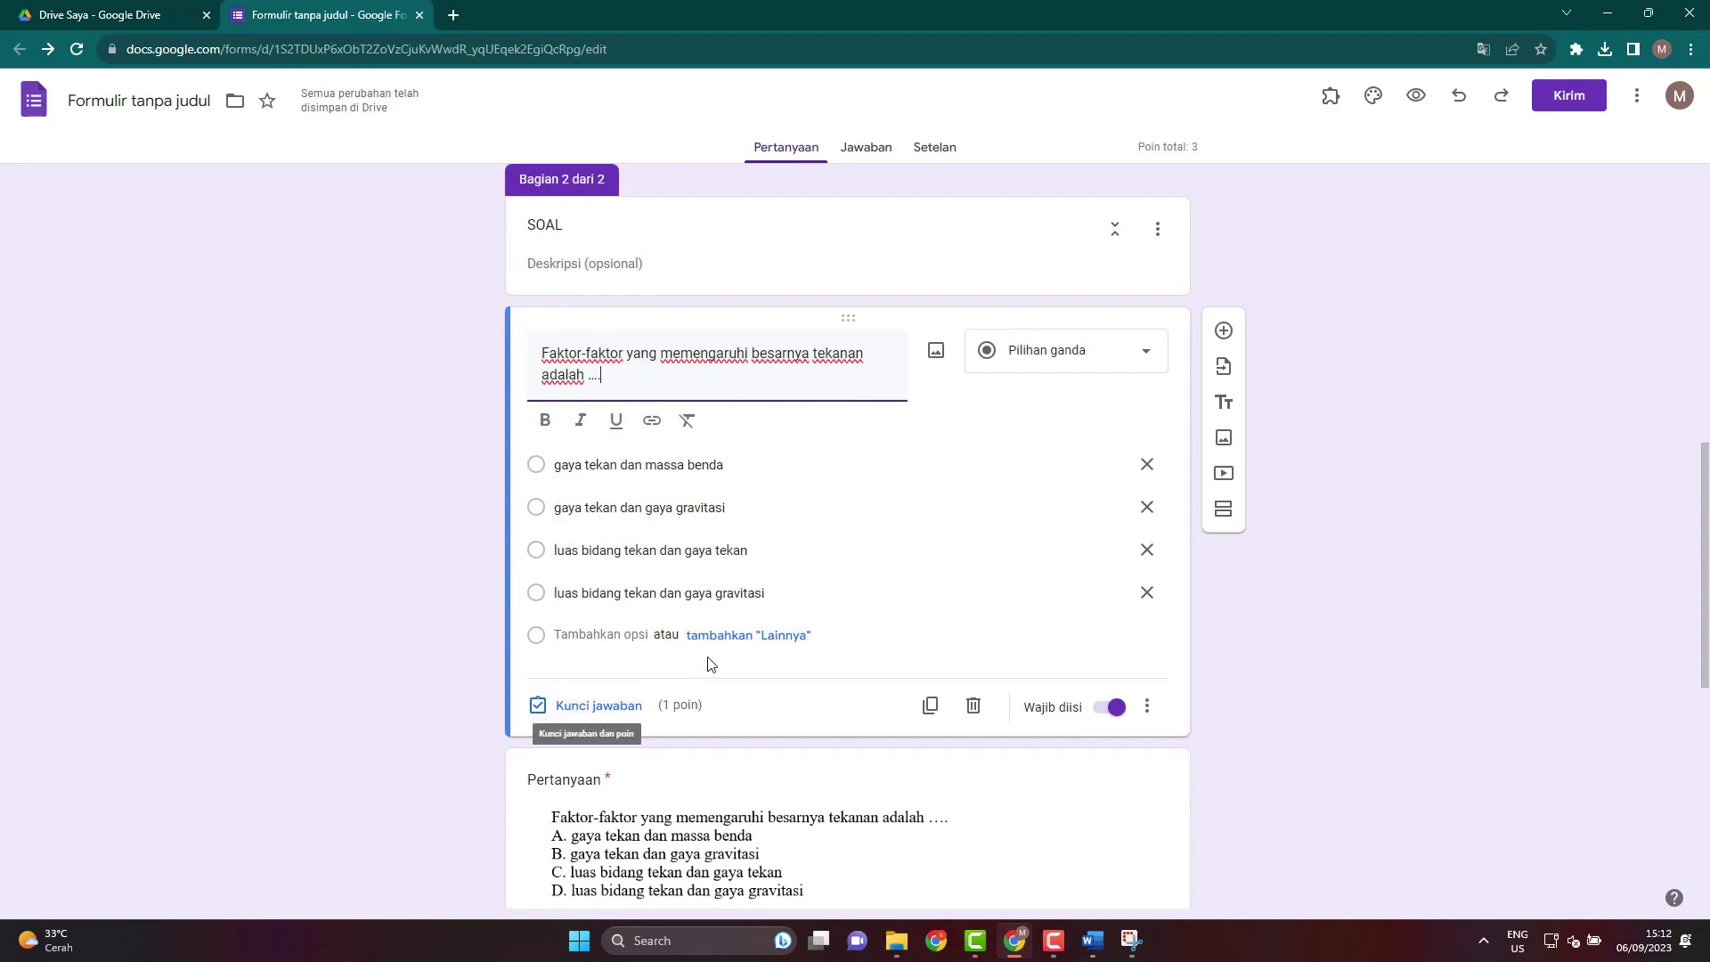
scroll(772, 728, "down", 2)
scroll(772, 728, "down", 3)
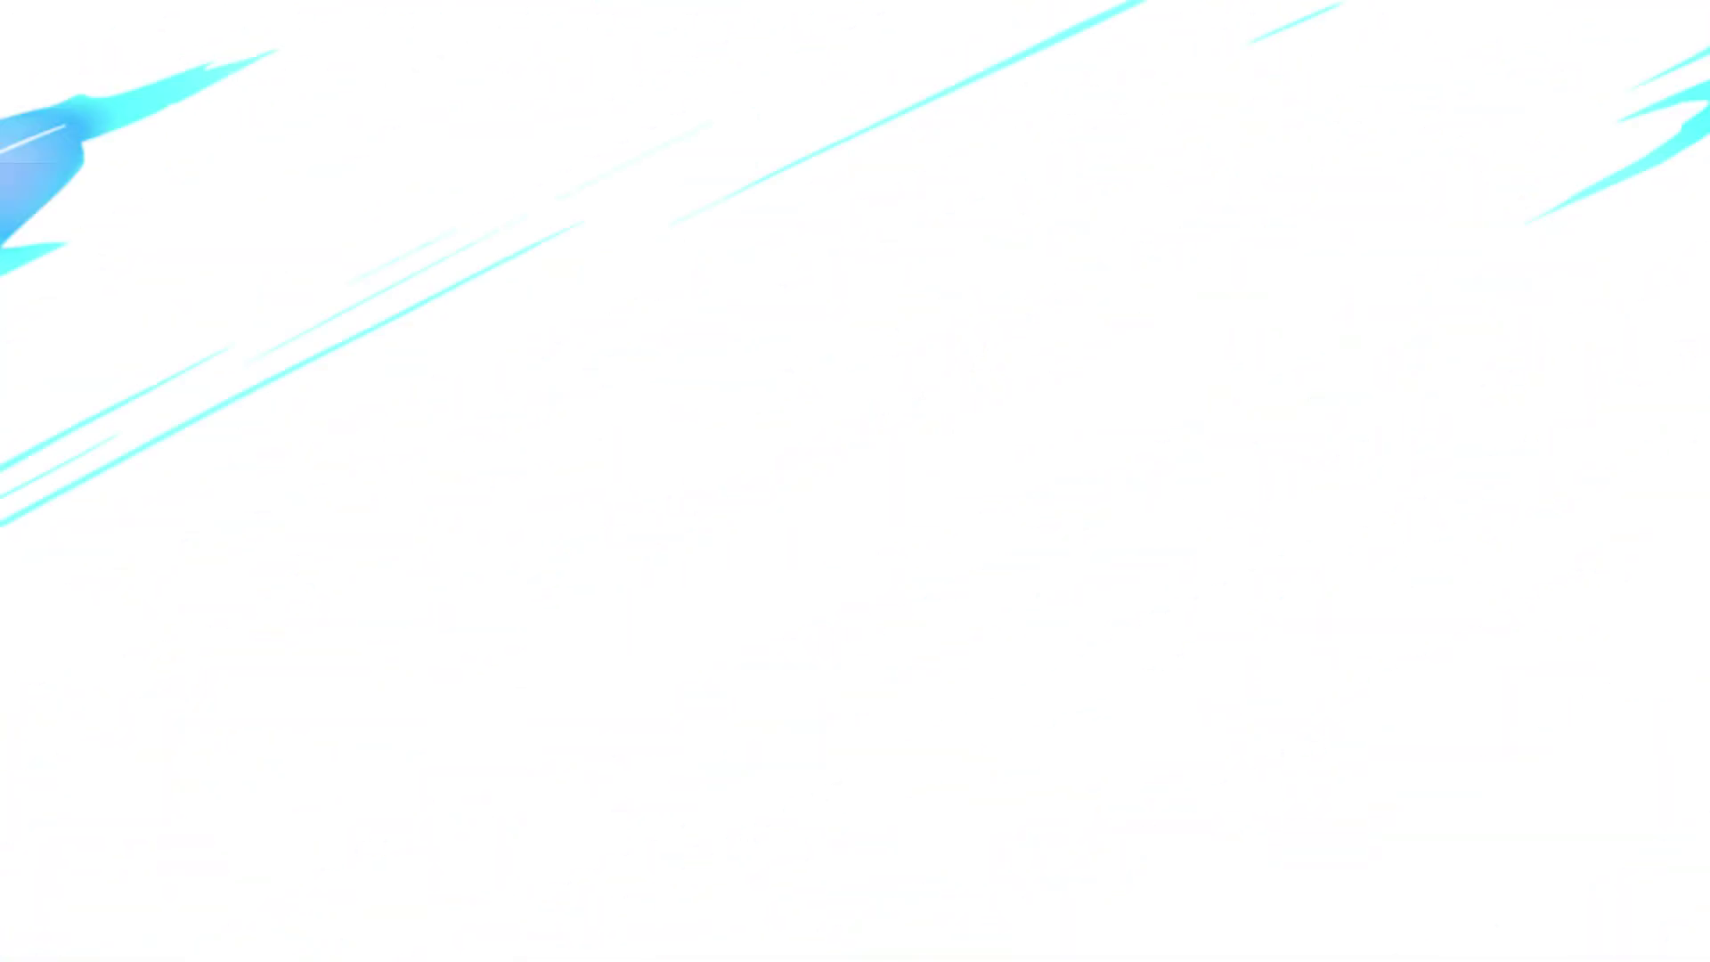